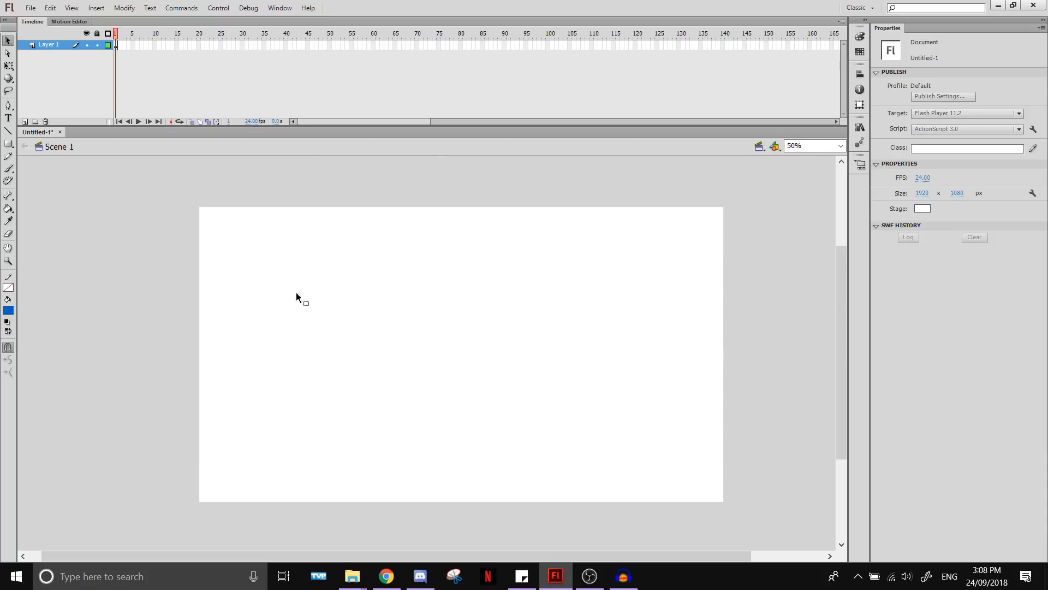
left_click(30, 8)
left_click(31, 9)
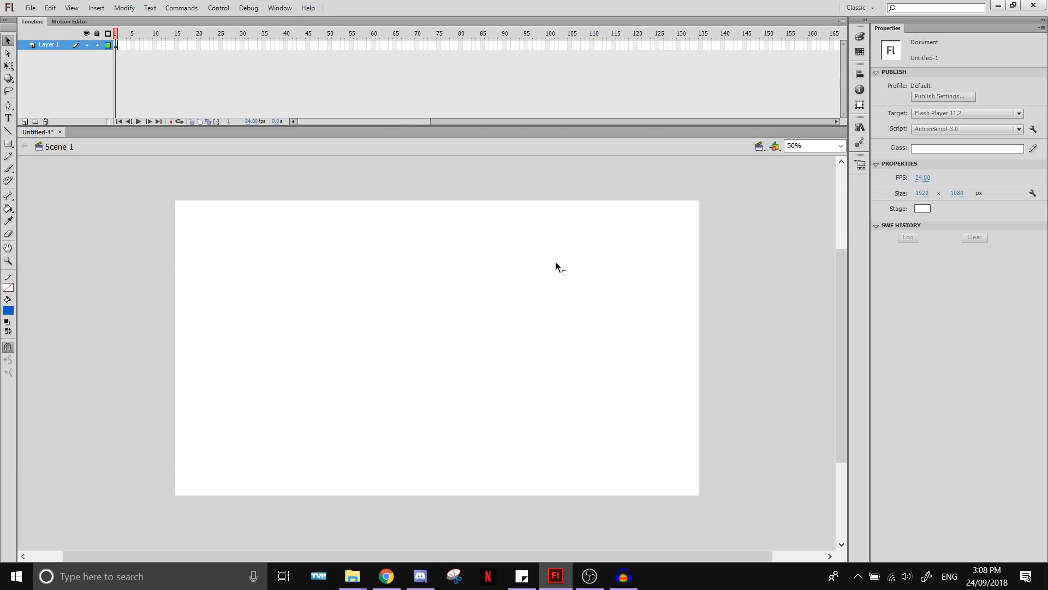
Draw the rounded outline of a head in light skin tone FFE2A8 with a thicker Brush tool stroke, undoing the rejected strokes
left_click(8, 169)
mouse_move(475, 351)
left_mouse_down()
mouse_move(512, 311)
mouse_move(515, 363)
mouse_move(502, 395)
mouse_move(503, 371)
left_mouse_up()
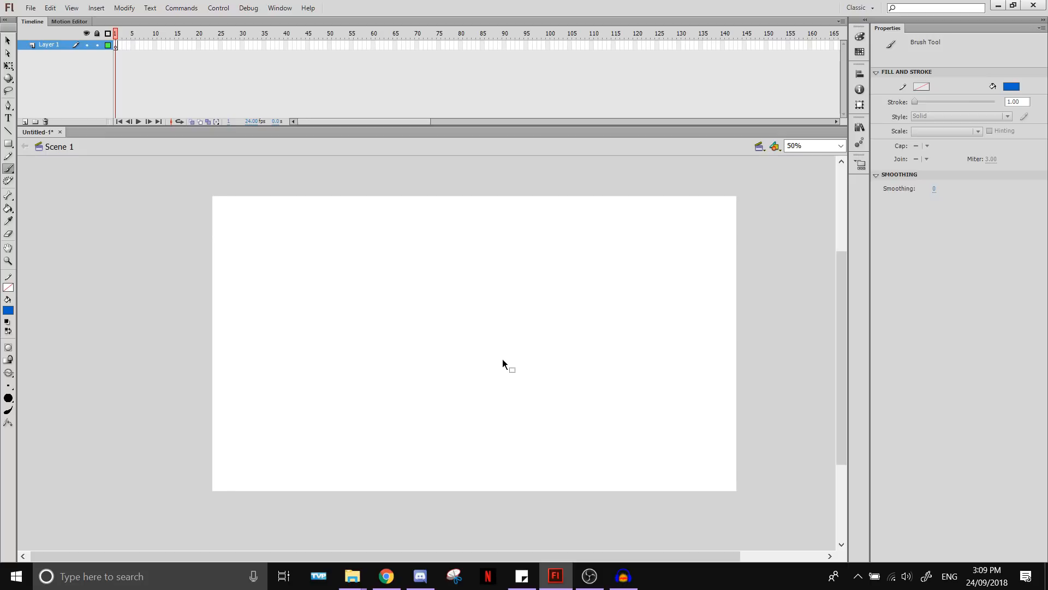
key("ctrl+1")
key("ctrl+minus")
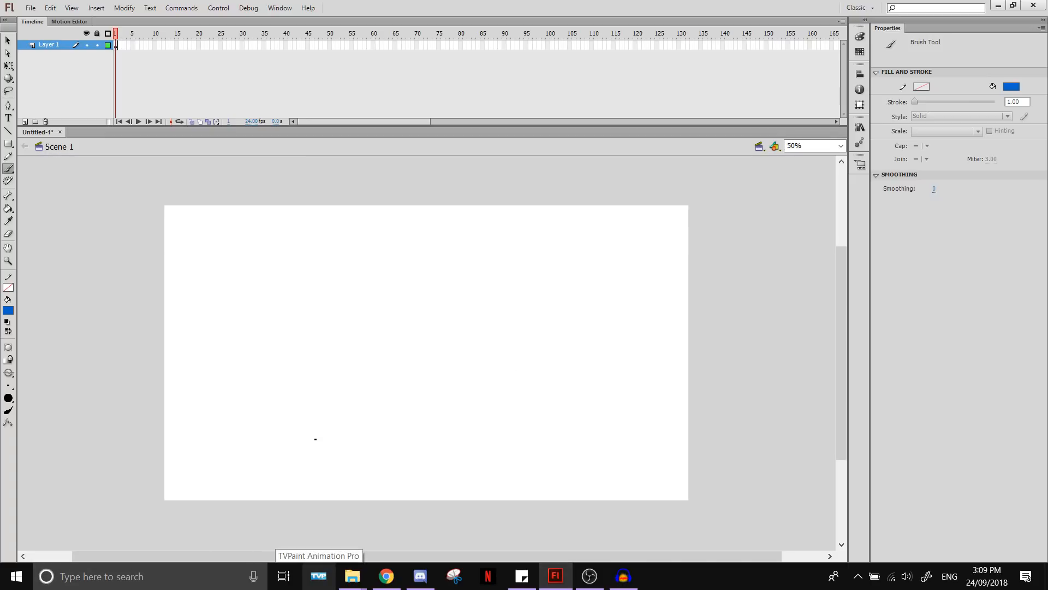
key("ctrl+equal")
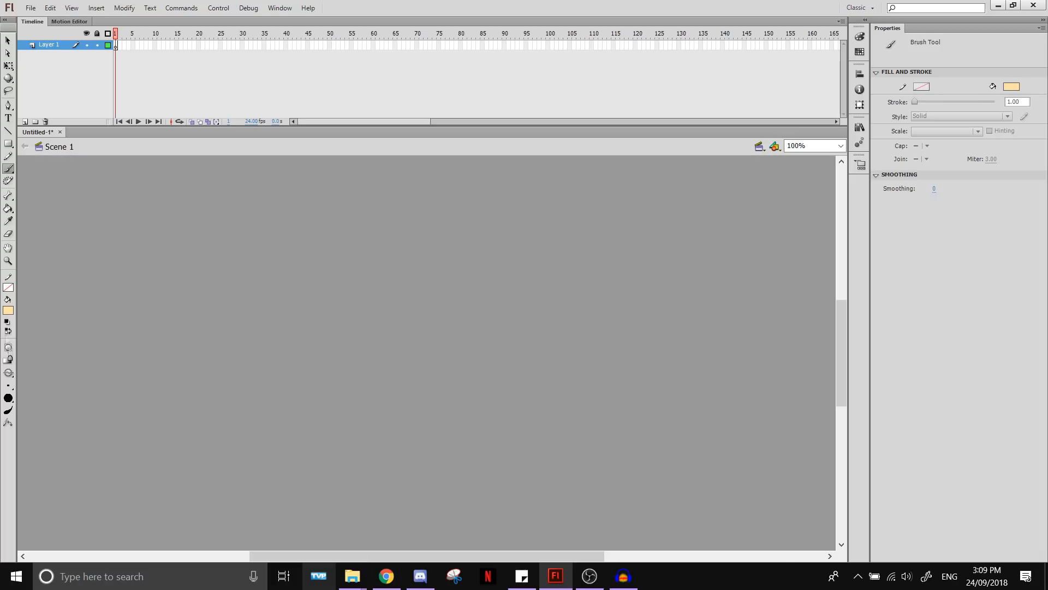
left_click(9, 386)
left_click(34, 408)
left_click_drag(379, 279, 426, 423)
key("ctrl+z")
mouse_move(344, 300)
left_mouse_down()
mouse_move(415, 425)
mouse_move(491, 396)
mouse_move(454, 443)
mouse_move(340, 294)
mouse_move(497, 221)
mouse_move(341, 287)
mouse_move(457, 219)
mouse_move(476, 428)
left_mouse_up()
key("ctrl+z")
key("ctrl+z")
key("ctrl+equal")
key("ctrl+z")
scroll(472, 304, "down", 2)
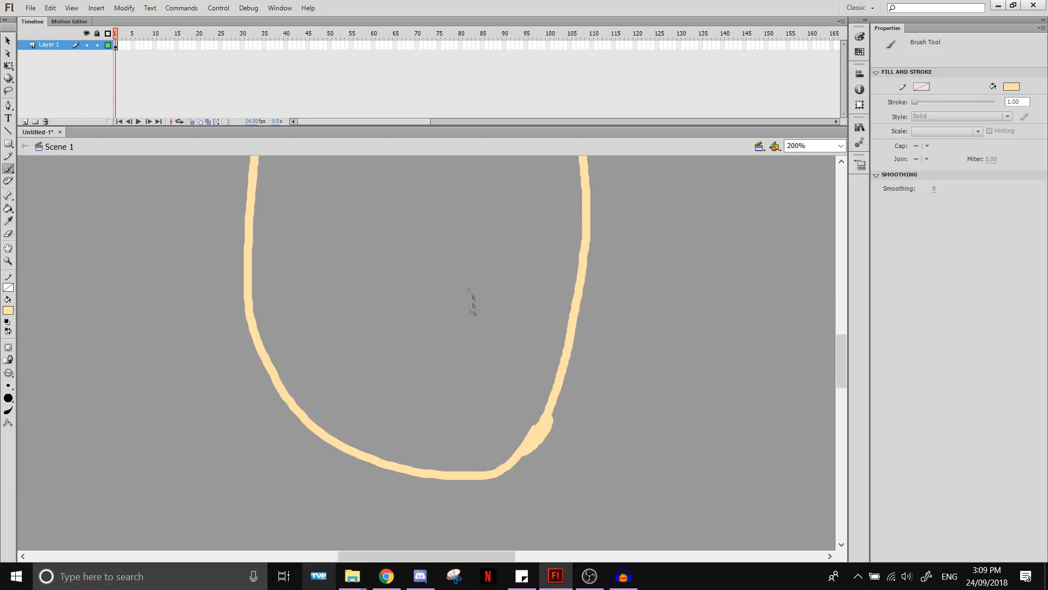
key("ctrl+minus")
key("ctrl+z")
Draw a rounded ear on each side of the head and fill the head and both ears with skin tone FFE2A8
left_click_drag(491, 297, 494, 340)
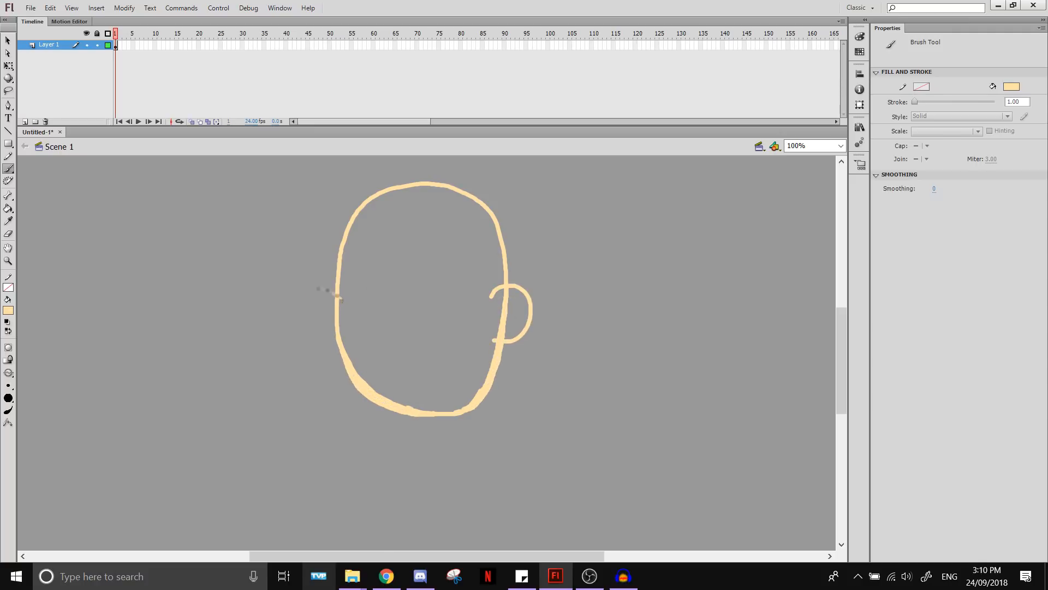
left_click_drag(335, 343, 342, 338)
left_click(8, 209)
left_click(325, 317)
left_click(421, 301)
left_click(517, 313)
Dock the color mixer above the brush properties and enlarge its area
left_click(8, 169)
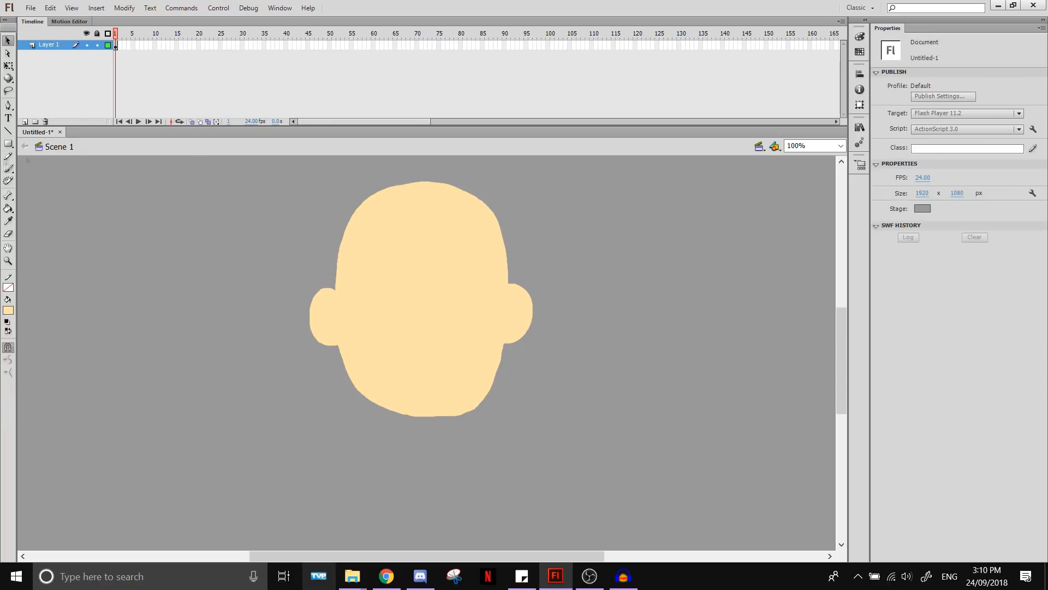
left_click(1012, 86)
left_click(860, 37)
left_click_drag(726, 28, 929, 26)
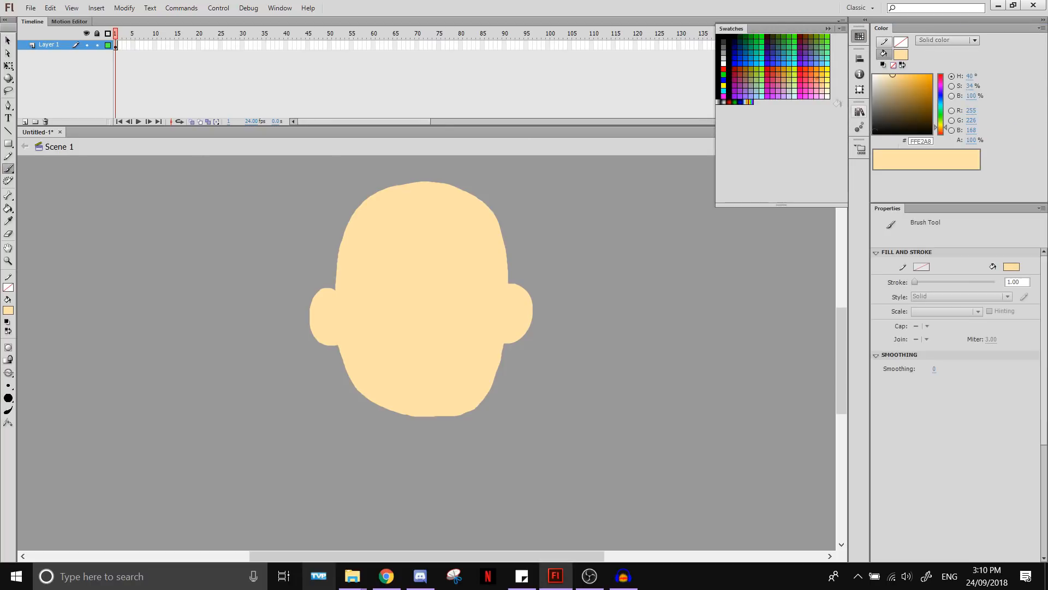
left_click(831, 29)
left_click_drag(913, 203, 915, 214)
left_click_drag(870, 182, 861, 179)
Set the fill to peach E9AF8B and paint a filled inner-ear shape inside each ear
left_click(888, 80)
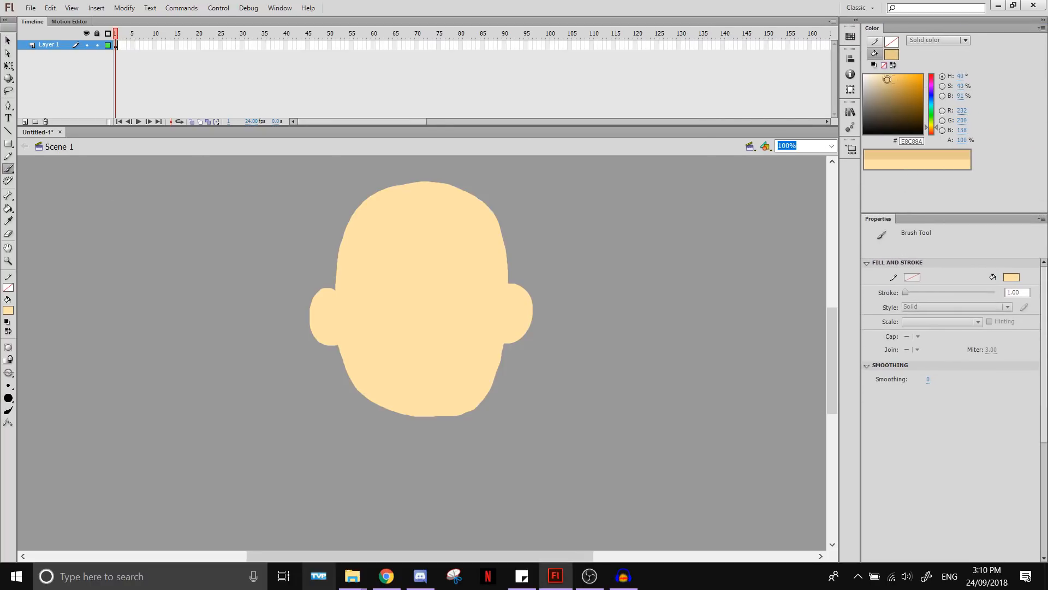
left_click(933, 130)
key("ctrl+z")
left_click(934, 131)
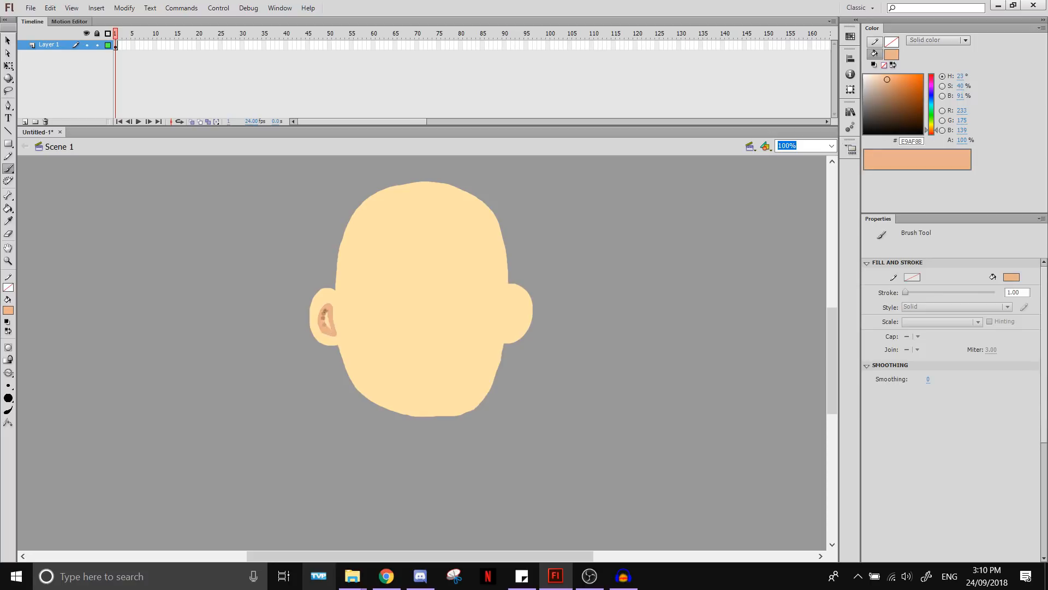
key("ctrl+=")
left_click_drag(616, 329, 591, 339)
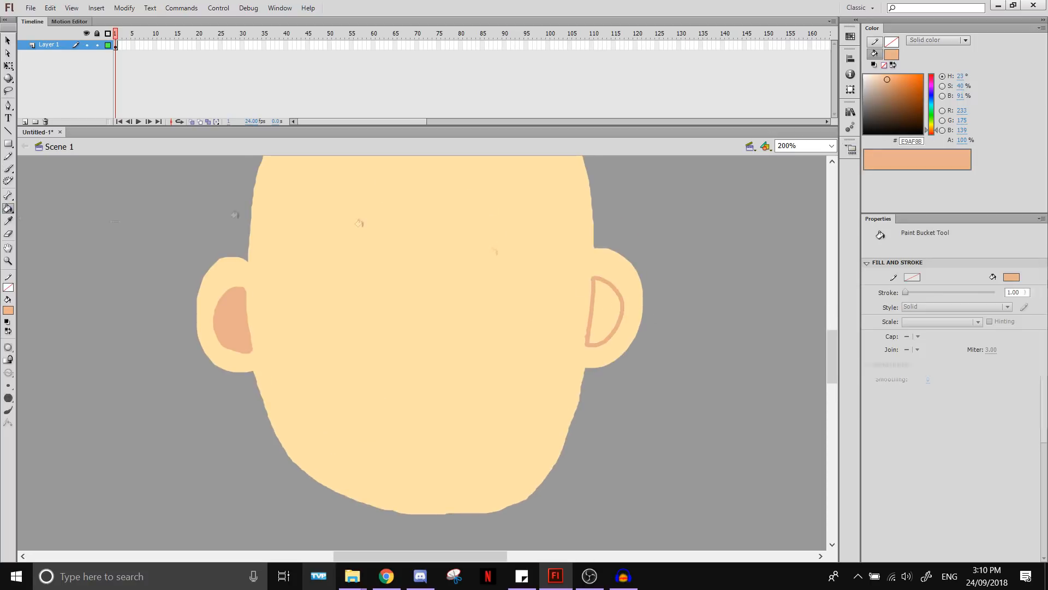
key("ctrl+minus")
Reduce the height of the whole head slightly by scaling it down from the top with Free Transform
left_click(8, 66)
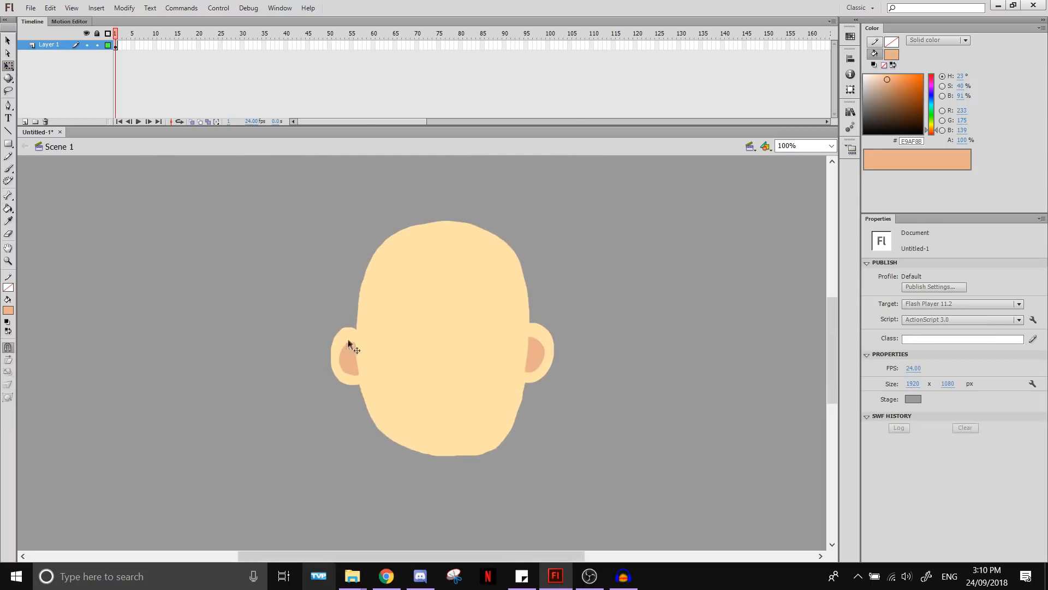
key("ctrl+a")
left_click_drag(443, 220, 443, 235)
left_click(605, 363)
Choose an orange fill color and group all the head and ear shapes
left_click(9, 169)
left_click(9, 310)
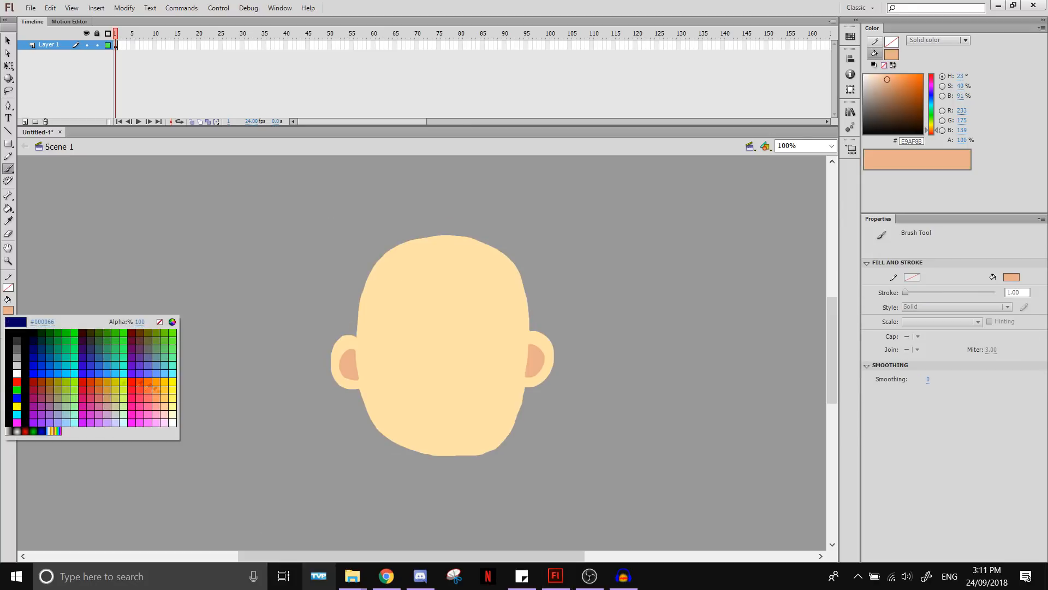
left_click(155, 381)
left_click(7, 41)
left_click_drag(297, 211, 587, 500)
key("ctrl+g")
double_click(446, 345)
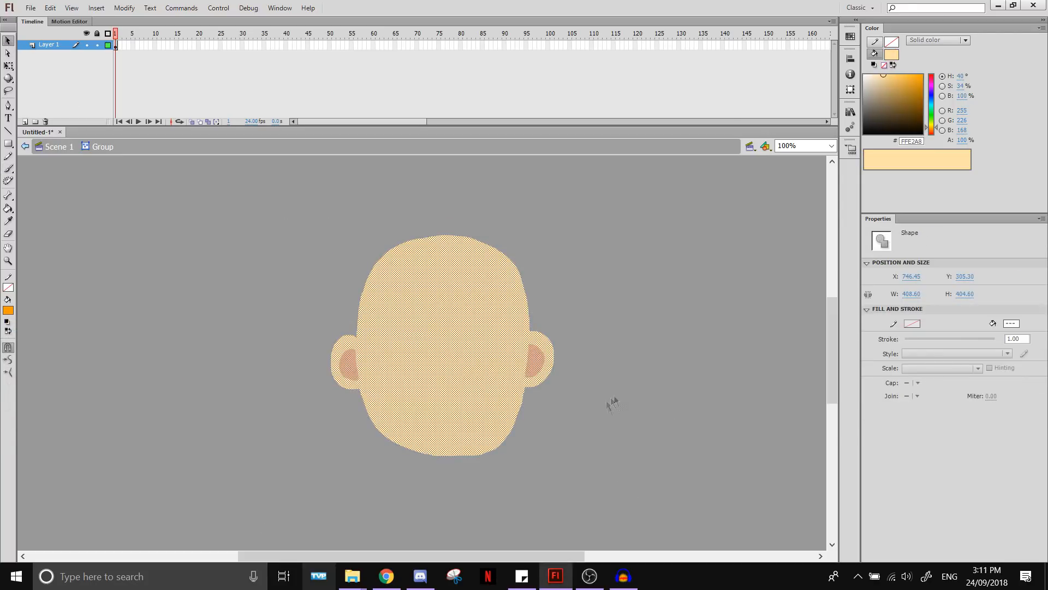
double_click(610, 402)
Add a new layer above the head layer for the hair and choose a softer orange brush color
left_click(8, 168)
left_click(25, 122)
left_click(900, 76)
left_click(932, 127)
Adjust the fill to golden orange F0B74B, testing hair strokes over the forehead and undoing each one
mouse_move(437, 256)
left_mouse_down()
mouse_move(485, 221)
mouse_move(457, 247)
mouse_move(512, 335)
left_mouse_up()
key("ctrl+z")
left_click(899, 78)
left_click(904, 78)
left_click(933, 128)
key("ctrl+z")
left_click_drag(933, 128, 934, 128)
left_click_drag(403, 256, 499, 335)
key("ctrl+z")
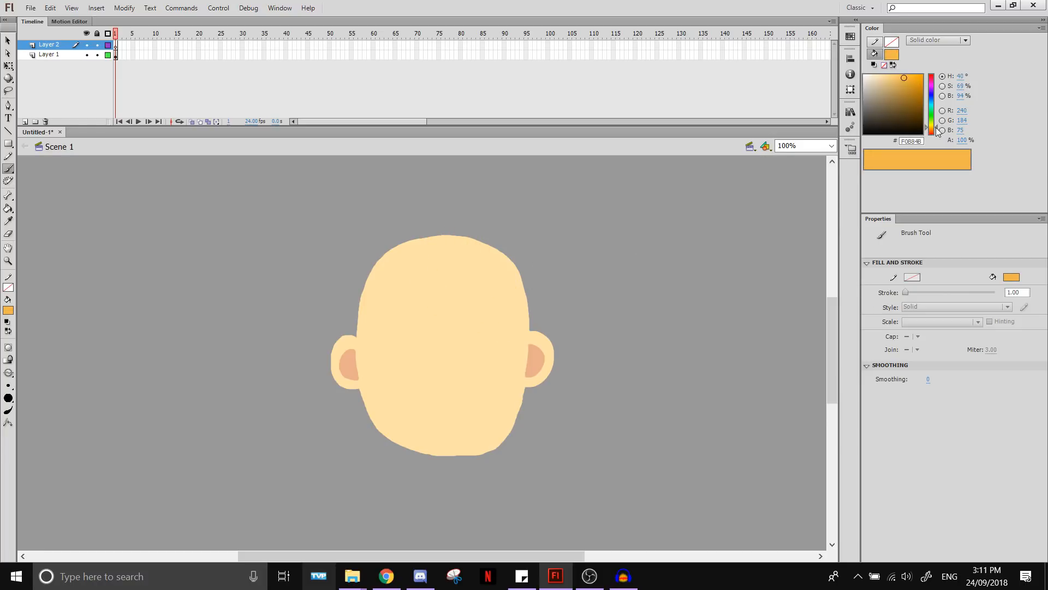
left_click(935, 129)
left_click_drag(428, 280, 509, 329)
key("ctrl+z")
Draw the outline of swept, spiky hair with a pointed fringe over the head and fill it with F0B74B
key("ctrl+equal")
left_click_drag(519, 365, 452, 518)
mouse_move(257, 292)
left_mouse_down()
mouse_move(553, 213)
mouse_move(586, 447)
left_mouse_up()
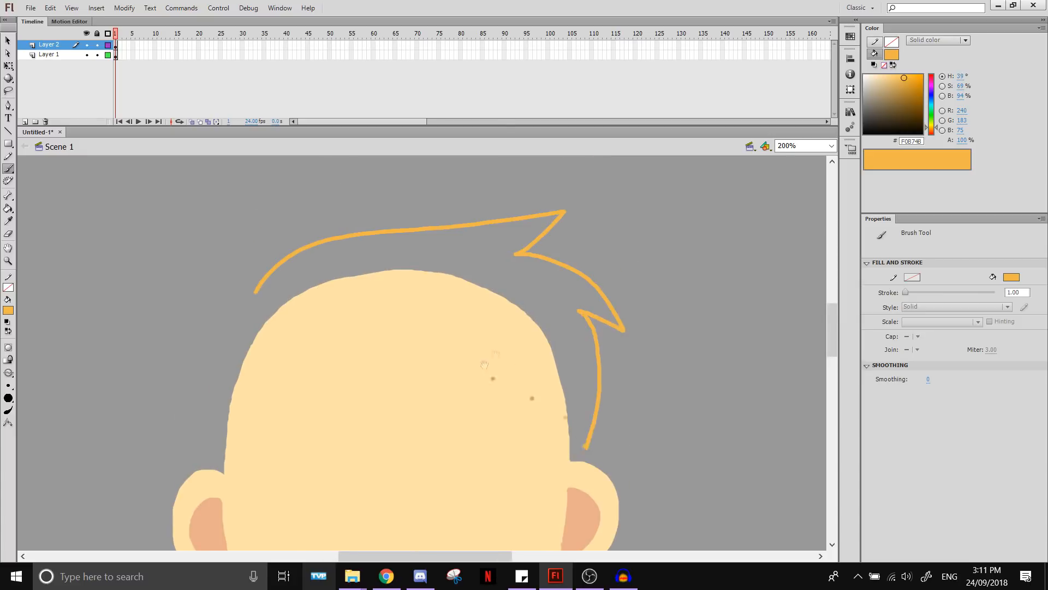
left_click_drag(484, 364, 473, 285)
mouse_move(257, 221)
left_mouse_down()
mouse_move(500, 407)
mouse_move(589, 273)
mouse_move(576, 235)
left_mouse_up()
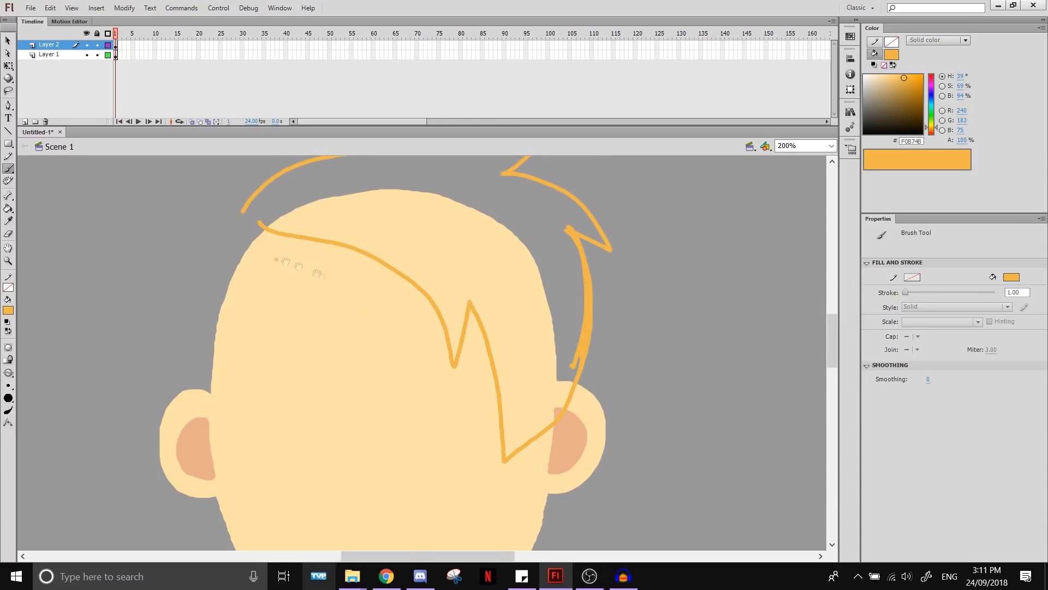
left_click_drag(243, 213, 326, 275)
left_click(8, 208)
left_click(298, 216)
Erase the rough edges of the hair at its rounded end and along the fringe points
left_click(8, 234)
mouse_move(245, 241)
left_mouse_down()
mouse_move(268, 281)
mouse_move(280, 280)
left_mouse_up()
left_click_drag(434, 351, 455, 441)
left_click_drag(490, 420, 505, 512)
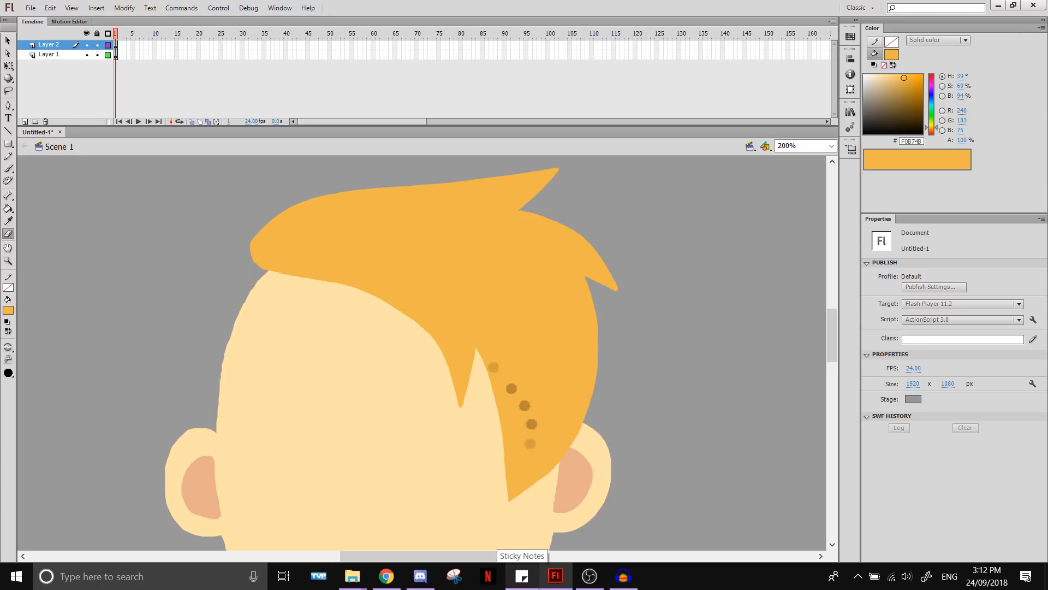
Paint short highlight strokes in light yellow FFDE72 on the right side of the hair
left_click(8, 168)
left_click(8, 41)
left_click(393, 246)
left_click_drag(382, 273, 379, 238)
left_click(96, 231)
left_click(8, 169)
left_click(896, 76)
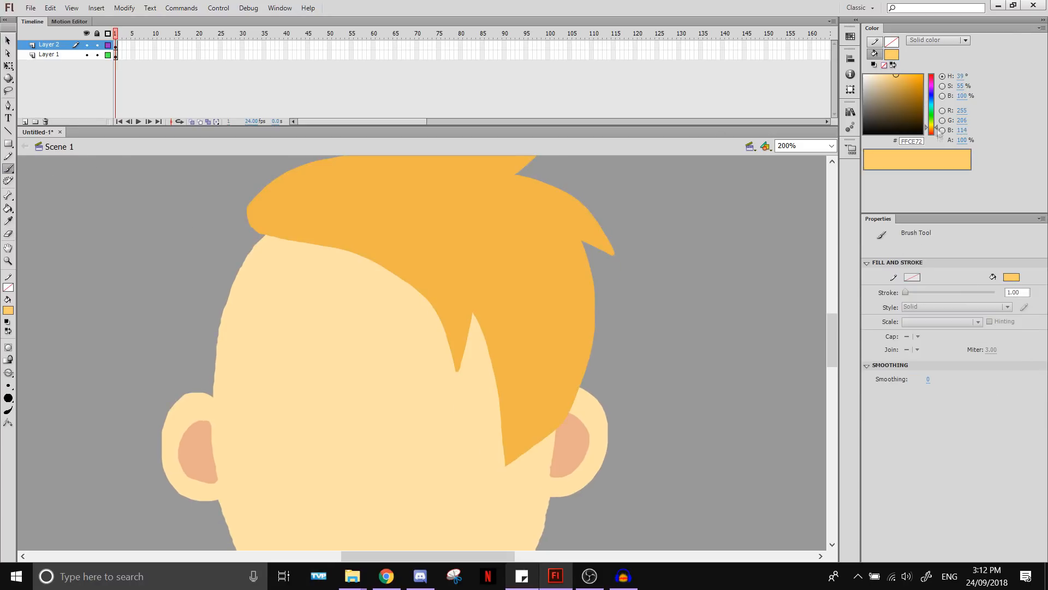
left_click(931, 126)
left_click_drag(569, 260, 578, 306)
key("ctrl+minus")
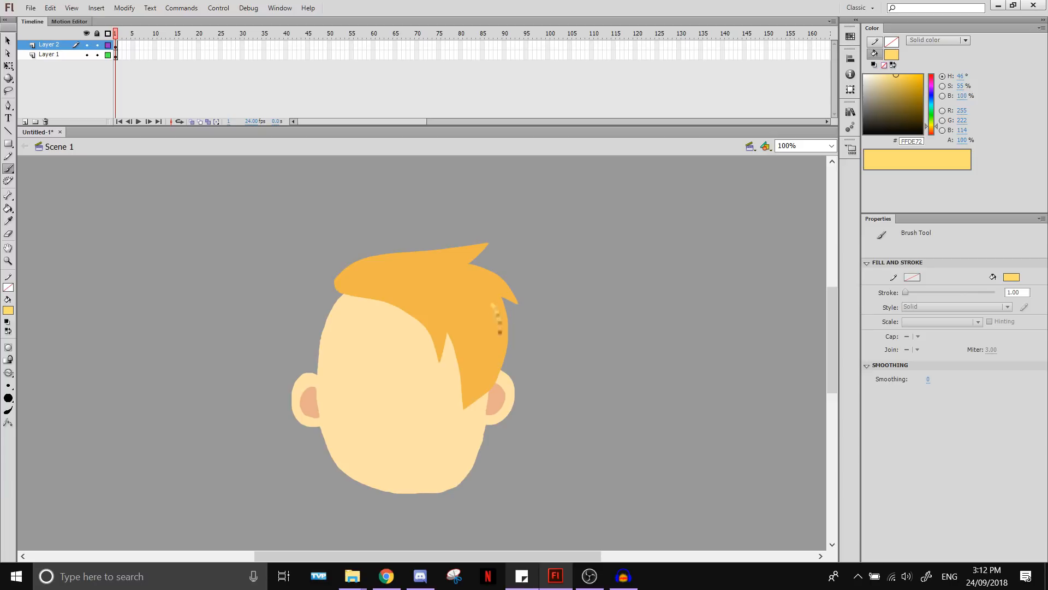
Recolor the hair with the Paint Bucket to a muted orange-brown, E2A75F
key("ctrl+equal")
left_click(8, 310)
left_click(388, 236)
left_click_drag(361, 337, 363, 309)
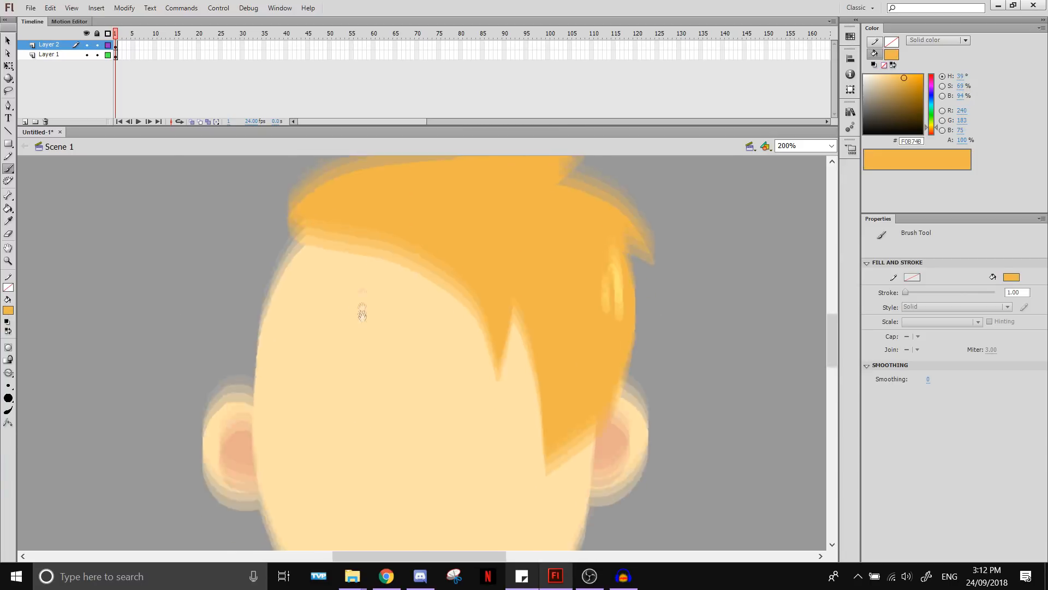
left_click(8, 209)
left_click(904, 82)
left_click(931, 129)
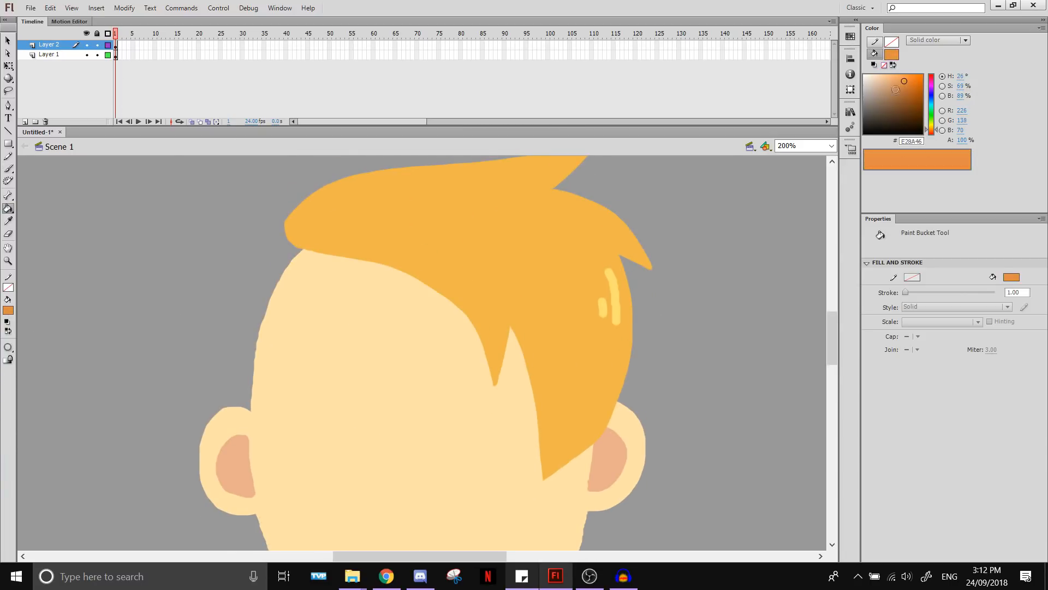
left_click(895, 86)
left_click(584, 246)
left_click(898, 81)
left_click(932, 129)
left_click(589, 254)
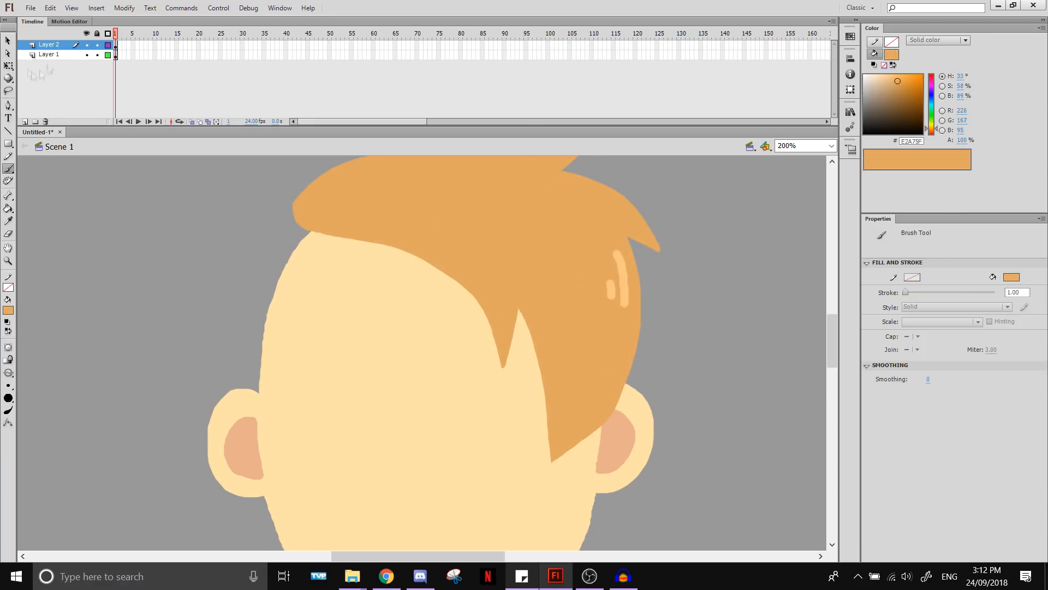
Lock Layer 1 and group all the hair shapes on Layer 2
left_click(8, 40)
key("ctrl+minus")
left_click(98, 55)
key("ctrl+a")
key("ctrl+g")
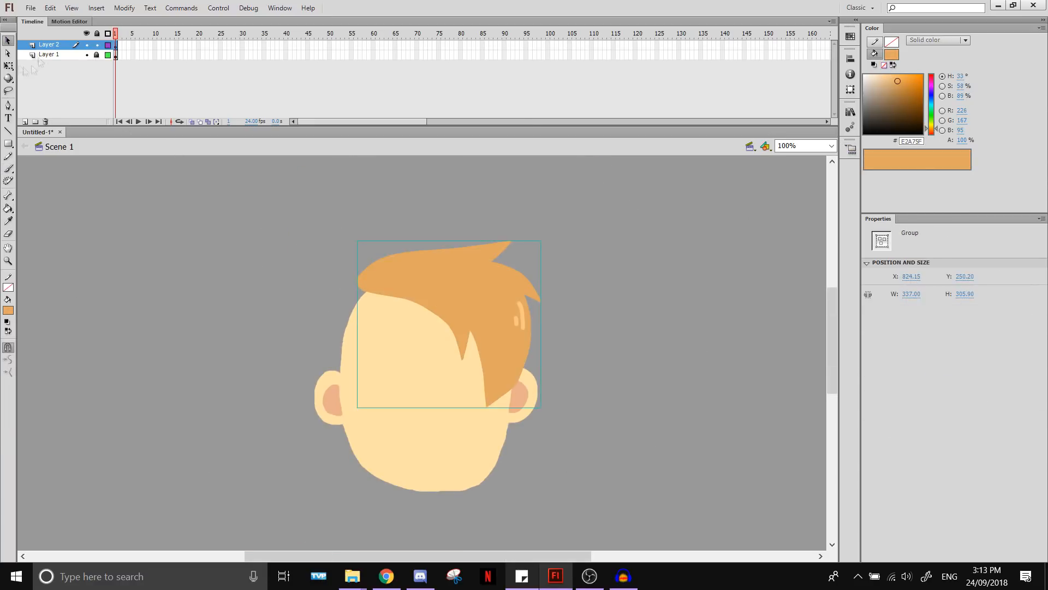
left_click(9, 65)
left_click(273, 297)
left_click(61, 55)
left_click(52, 45)
left_click(227, 246)
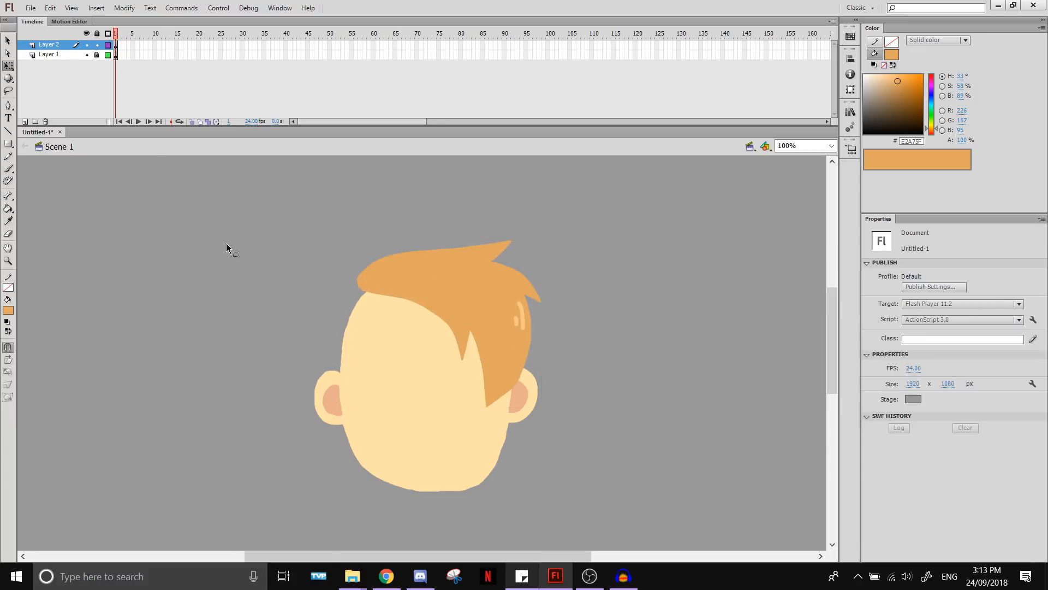
Try to draw the outline of the left side hair on Layer 2, and undo the strokes
key("ctrl+equal")
key("b")
mouse_move(327, 236)
left_mouse_down()
mouse_move(297, 220)
mouse_move(228, 368)
left_mouse_up()
key("ctrl+z")
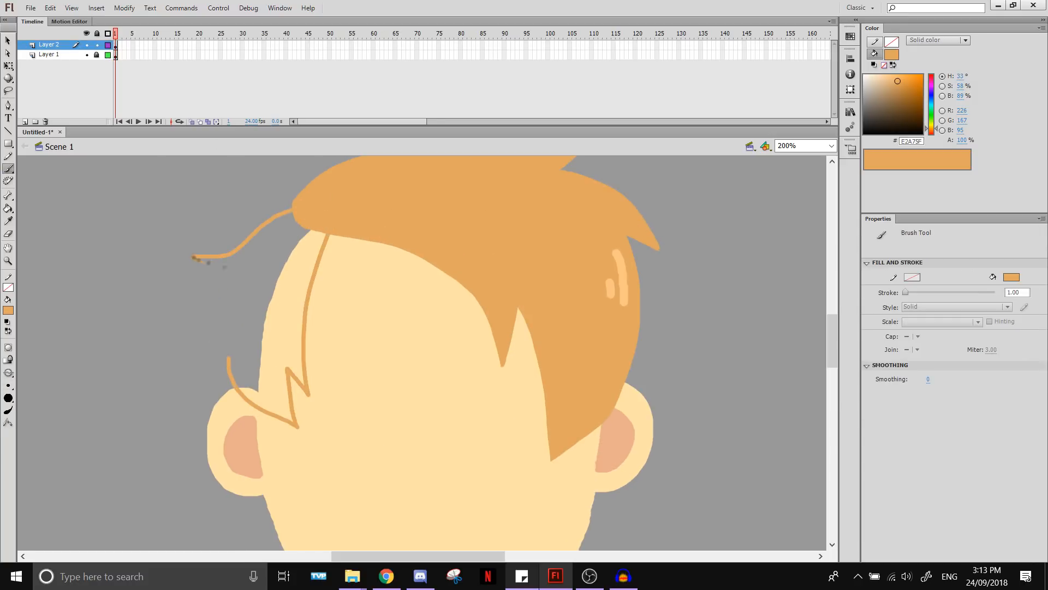
left_click_drag(194, 257, 237, 390)
key("ctrl+z")
key("ctrl+z")
Unlock Layer 1, lock Layer 2 and open the head group for editing with the Brush tool
left_click(97, 55)
left_click(97, 45)
left_click(52, 55)
left_click(8, 40)
double_click(328, 323)
key("b")
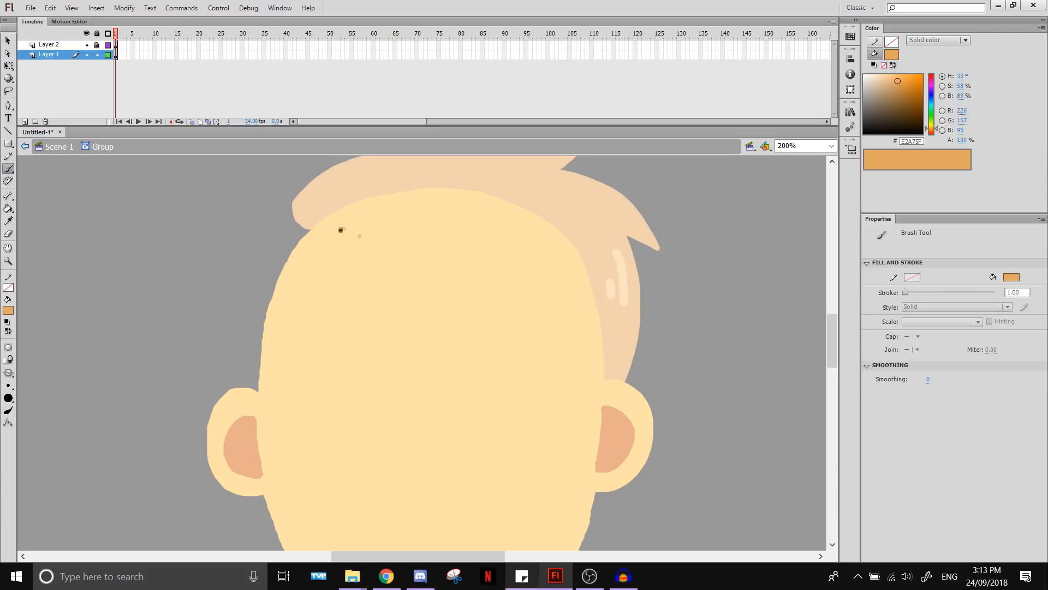
Draw jagged sideburn outlines in hair color E2A75F on both sides of the face inside the head group
mouse_move(327, 229)
left_mouse_down()
mouse_move(559, 226)
mouse_move(282, 385)
left_mouse_up()
key("ctrl+z")
left_click_drag(326, 230, 322, 324)
mouse_move(322, 324)
left_mouse_down()
mouse_move(298, 297)
mouse_move(305, 428)
left_mouse_up()
left_click_drag(306, 429, 246, 349)
left_click_drag(560, 225, 585, 324)
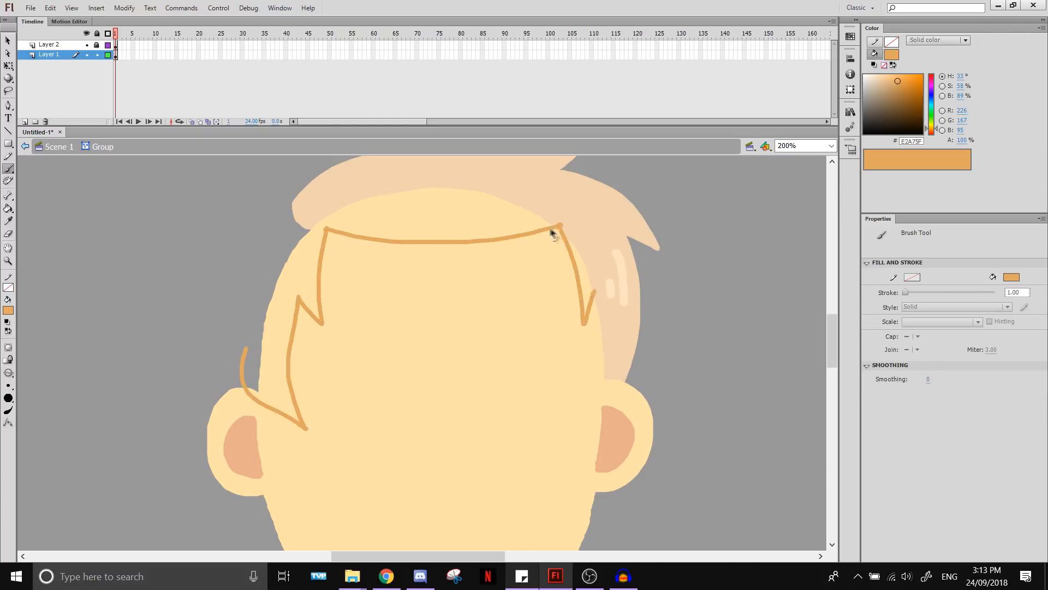
Close the hair outline across the top and out past the left side of the head, and fill it with E2A75F
left_click_drag(447, 179, 298, 224)
key("ctrl+z")
left_click_drag(562, 223, 314, 214)
mouse_move(339, 195)
left_mouse_down()
mouse_move(239, 191)
mouse_move(181, 306)
left_mouse_up()
left_click_drag(180, 307, 226, 391)
left_click(8, 209)
left_click(246, 305)
left_click(282, 292)
Sample the inner-ear color E9AF8B and extend the top of the left inner-ear shape
left_click(8, 168)
left_click_drag(377, 415, 399, 272)
left_click(8, 311)
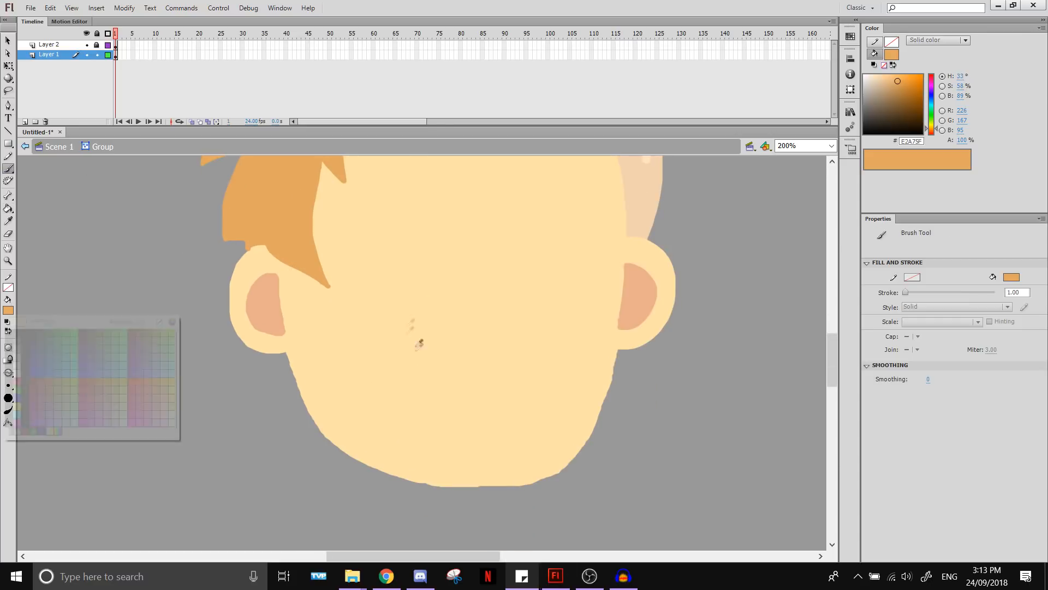
left_click(420, 343)
left_click(8, 310)
left_click(275, 286)
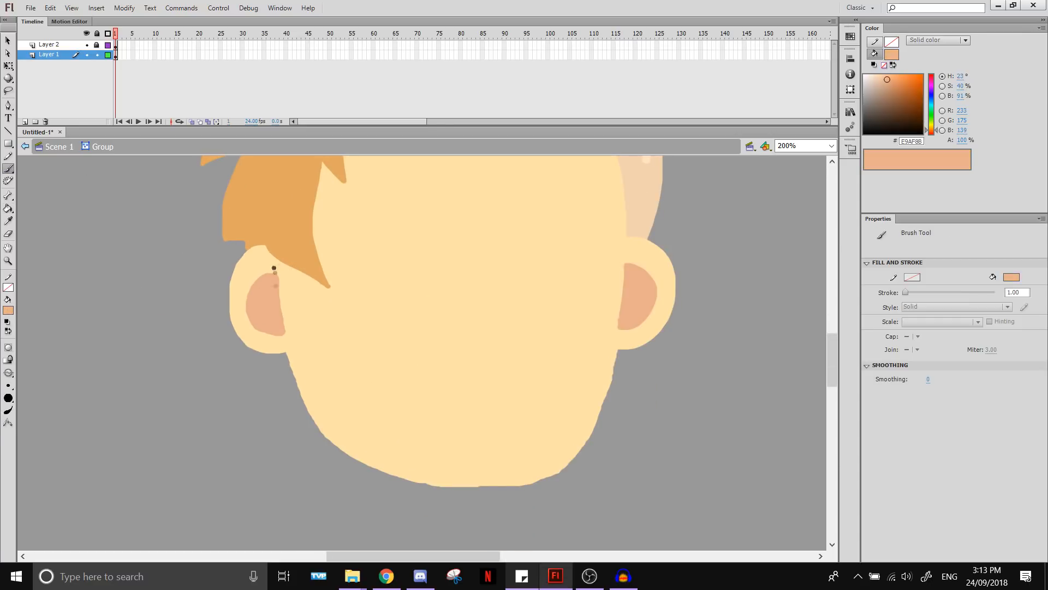
Enlarge both ears by drawing wider outlines in sampled skin tone FFE2A8 and filling the gaps
left_click(9, 311)
left_click(239, 294)
mouse_move(257, 248)
left_mouse_down()
mouse_move(224, 324)
mouse_move(286, 355)
left_mouse_up()
key("ctrl+z")
left_click_drag(237, 265, 260, 249)
left_click_drag(628, 234, 614, 354)
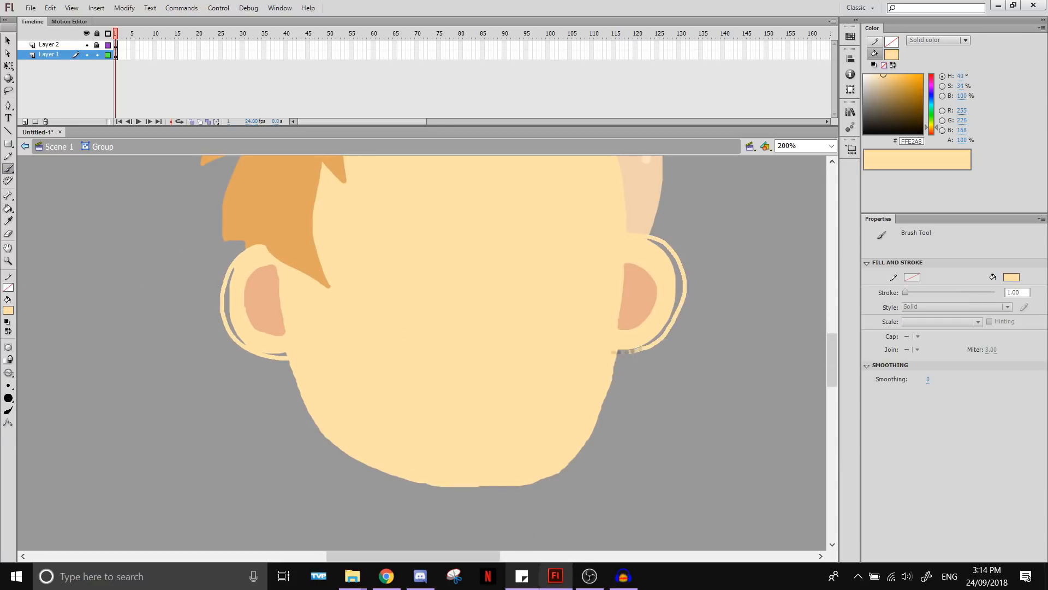
left_click(8, 209)
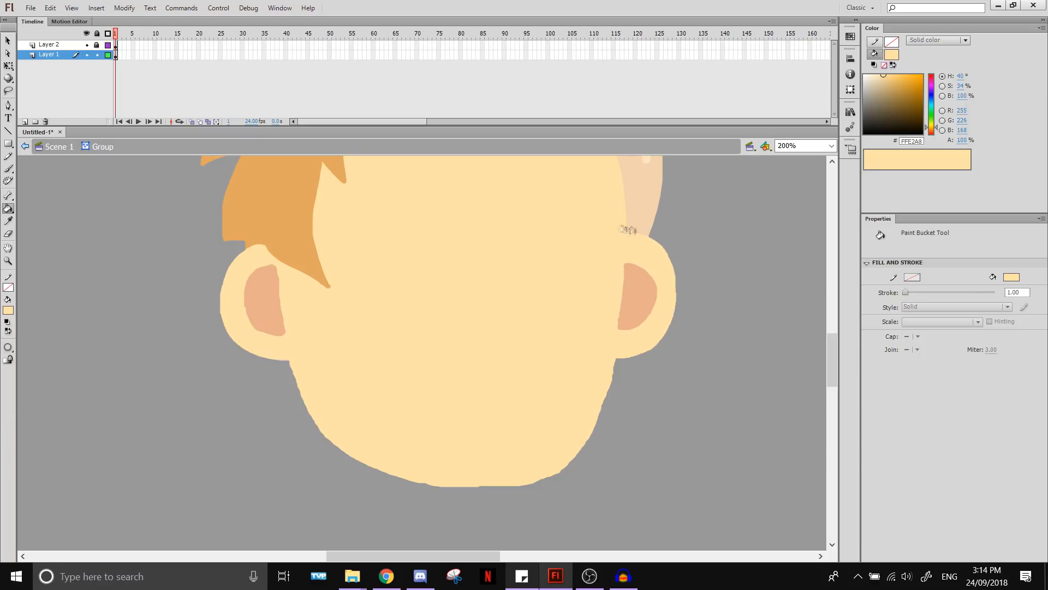
Paint round stud earrings on both earlobes and set their color to gray 7E7A7A
key("b")
left_click(869, 119)
left_click(867, 134)
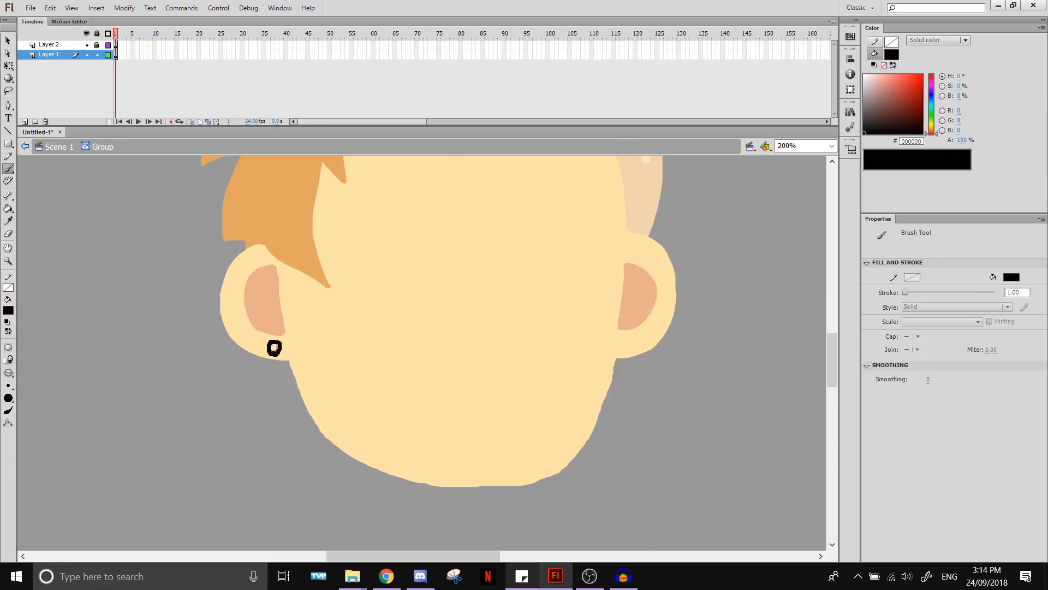
left_click(865, 104)
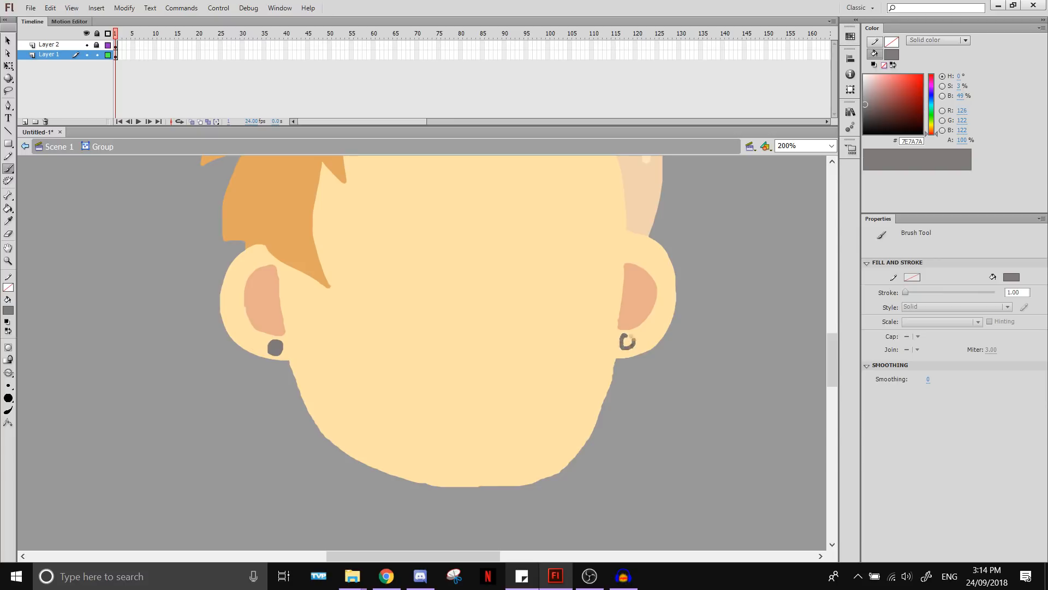
Sample skin tone FFE2A8, smooth the inner edge of the left hair section beside the face with it, and leave the group
left_click(8, 310)
left_click(323, 306)
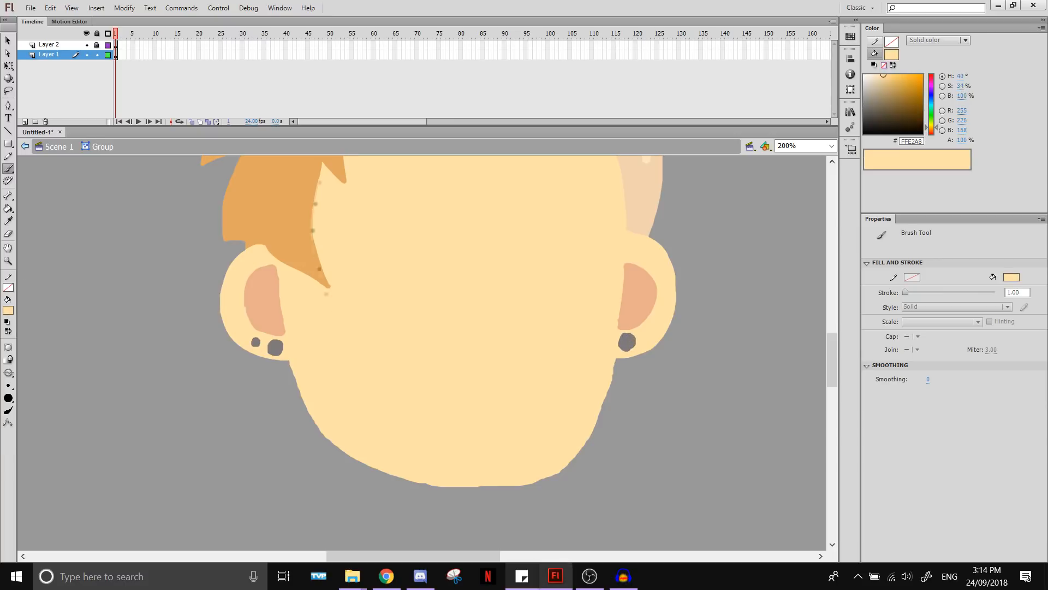
left_click_drag(315, 197, 328, 287)
left_click_drag(360, 242, 370, 376)
left_click(25, 147)
Sample highlight color FCC684 from the right side of the hair and paint two highlight strokes on the left hair tuft
left_click(8, 310)
left_click(654, 273)
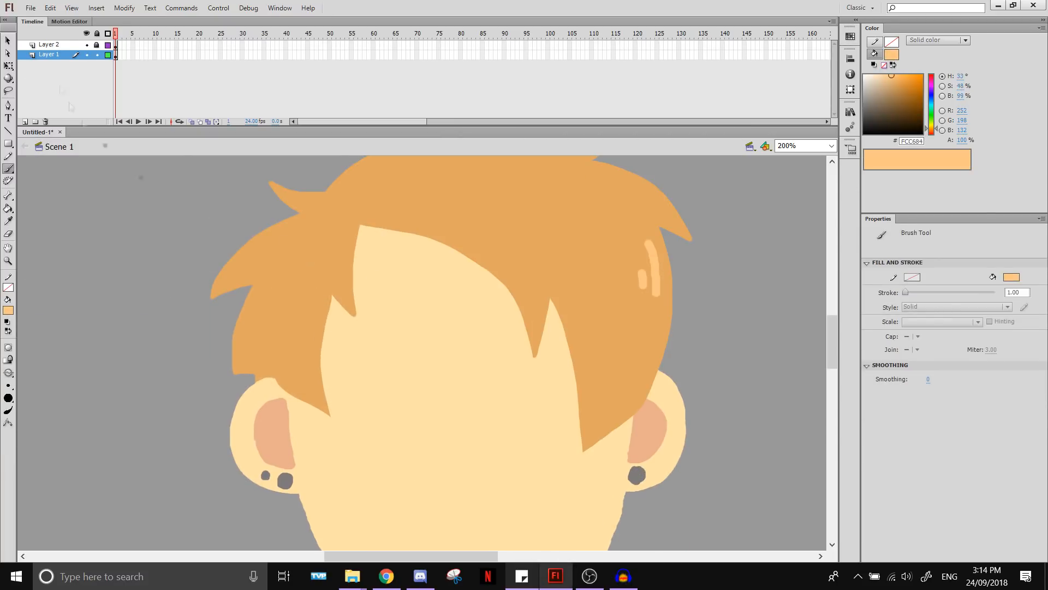
key("v")
double_click(262, 249)
key("b")
left_click_drag(267, 246, 245, 266)
left_click(9, 66)
left_click(25, 146)
Unlock Layer 2 and move its front hair group to Layer 1 by cutting it and pasting it in place
left_click_drag(692, 346, 693, 282)
left_click(96, 44)
left_click(60, 45)
key("ctrl+x")
left_click(60, 55)
right_click(139, 232)
left_click(175, 256)
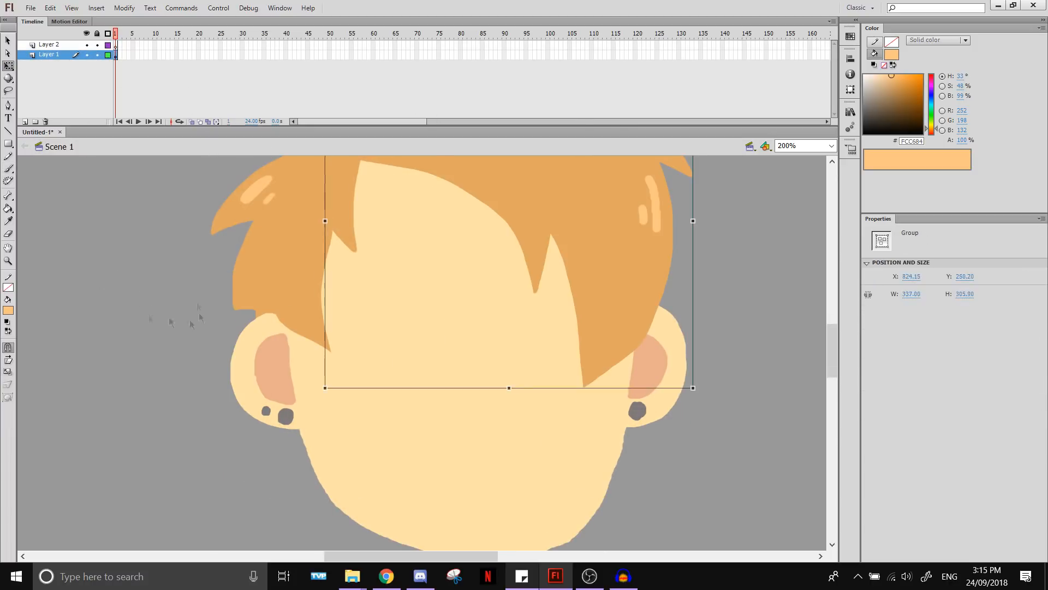
left_click(198, 317)
Set the brush to dark reddish-brown 6D3F3F and paint eyes, upper lash lines and an eyebrow on Layer 2 at 100% view
left_click(60, 45)
left_click(8, 169)
left_click(8, 310)
left_click(289, 417)
left_click_drag(911, 111, 889, 109)
left_click(934, 133)
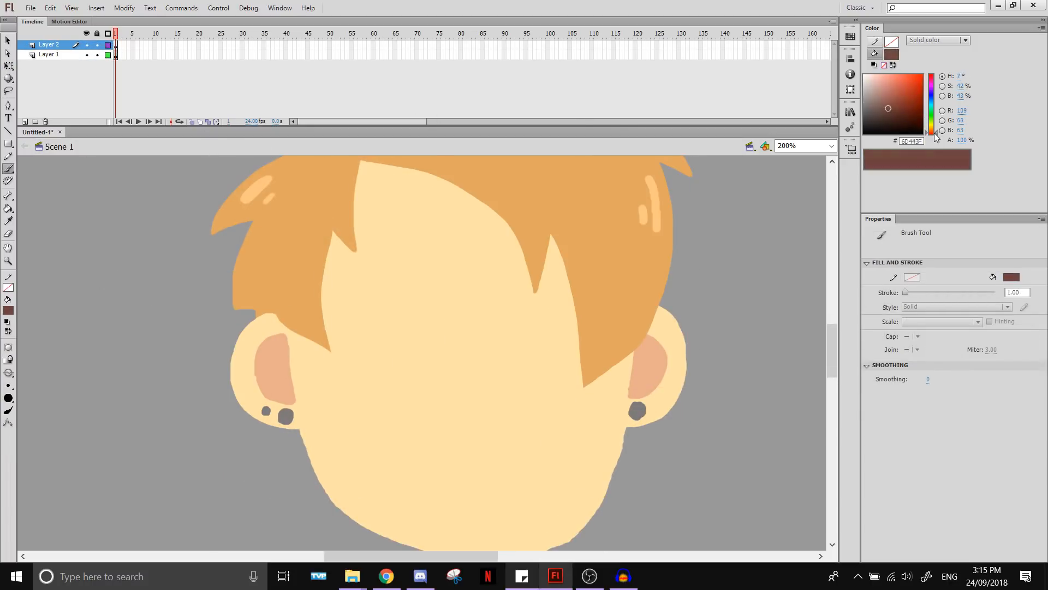
key("ctrl+1")
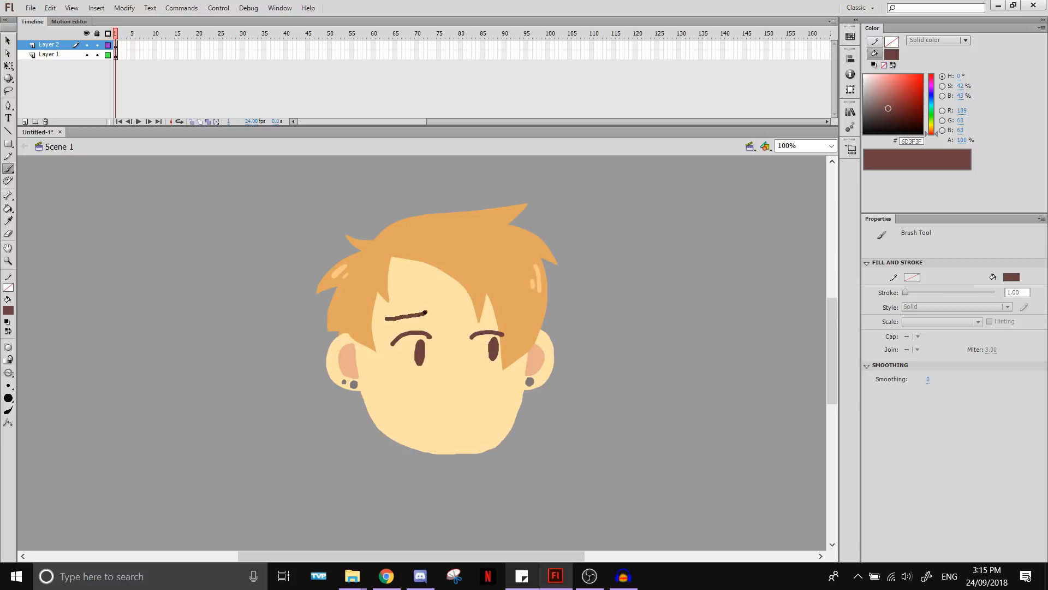
Undo the eyebrow stroke, lock Layer 1, and delete the painted eyes and lash lines from Layer 2
left_click(8, 66)
key("ctrl+z")
left_click(428, 335)
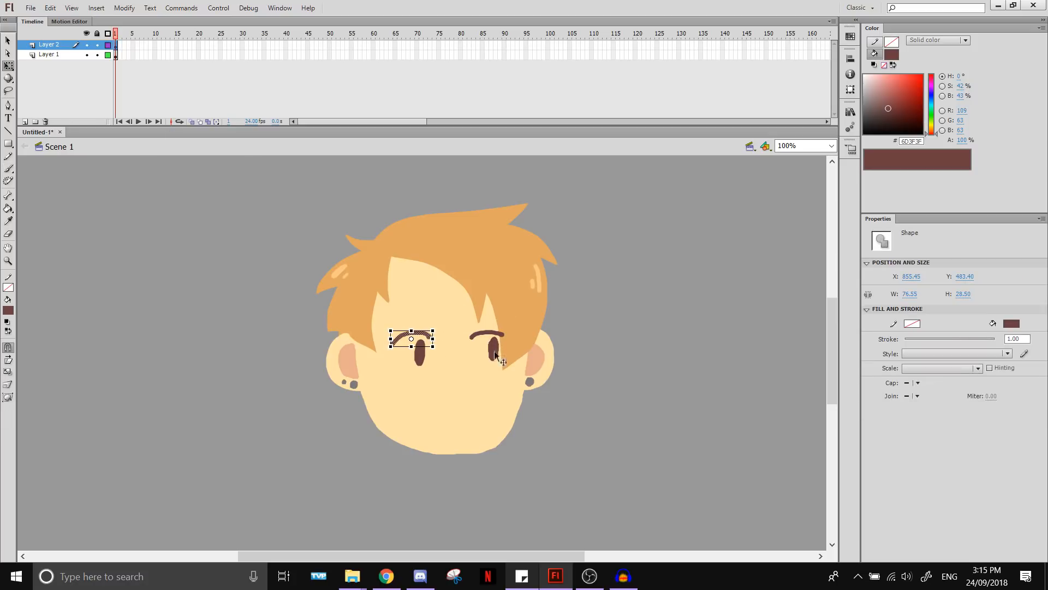
left_click(419, 353, "shift")
left_click(475, 335, "shift")
left_click(494, 349, "shift")
left_click(97, 55)
left_click_drag(309, 279, 452, 381)
left_click_drag(420, 352, 538, 369)
left_click(8, 347)
key("Delete")
left_click_drag(452, 314, 385, 379)
key("Delete")
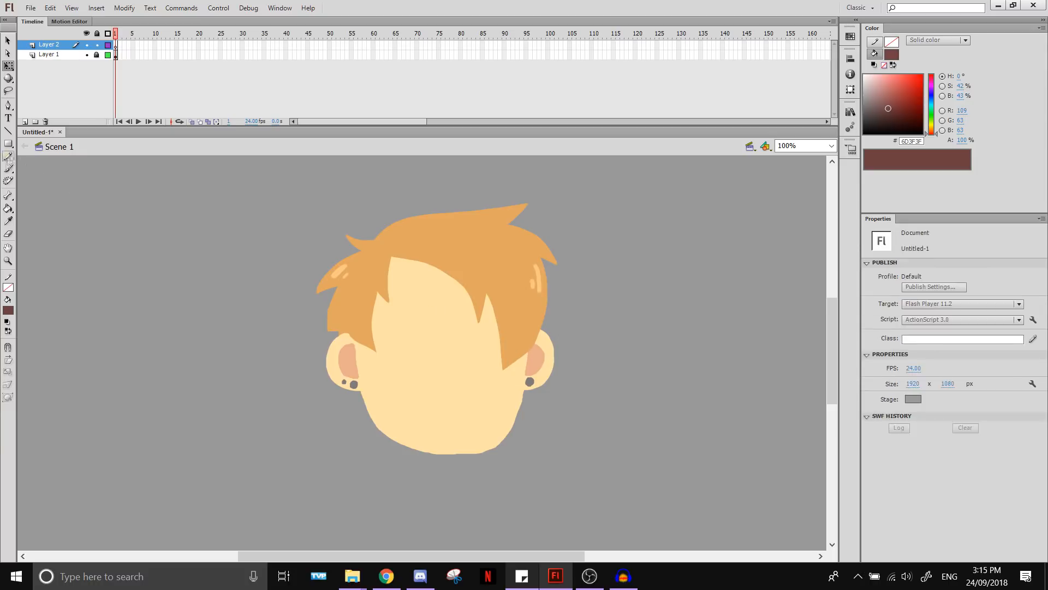
Choose a brush size and paint new oval eyes with curved upper lash lines and eyebrows on Layer 2
left_click(8, 169)
left_click(8, 386)
left_click(39, 422)
left_click_drag(385, 342, 425, 338)
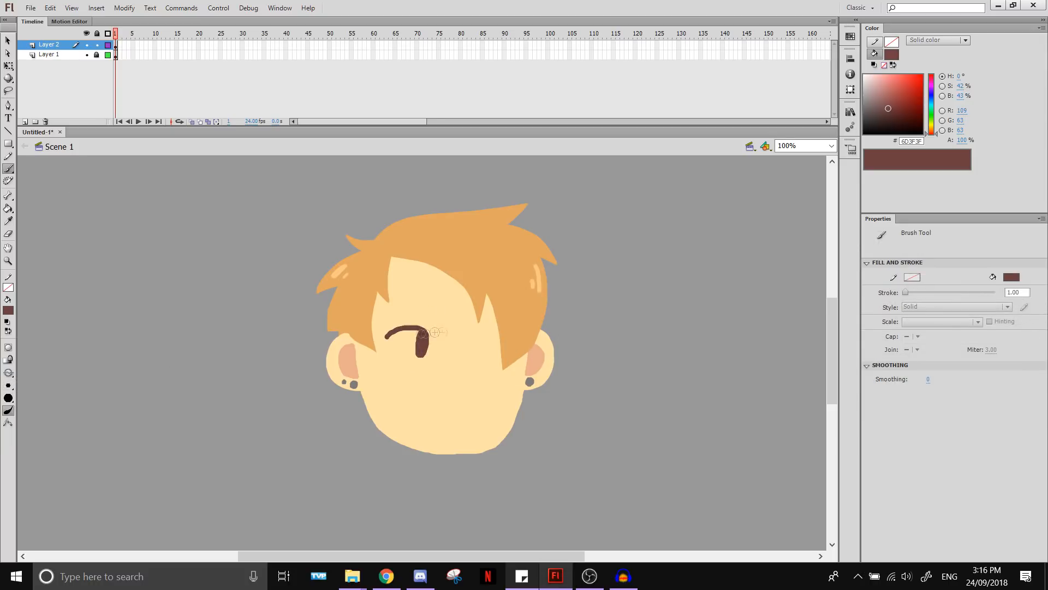
Select the eyes and eyebrows on Layer 2 and recolor them to dark gray-brown 645757
left_click(8, 41)
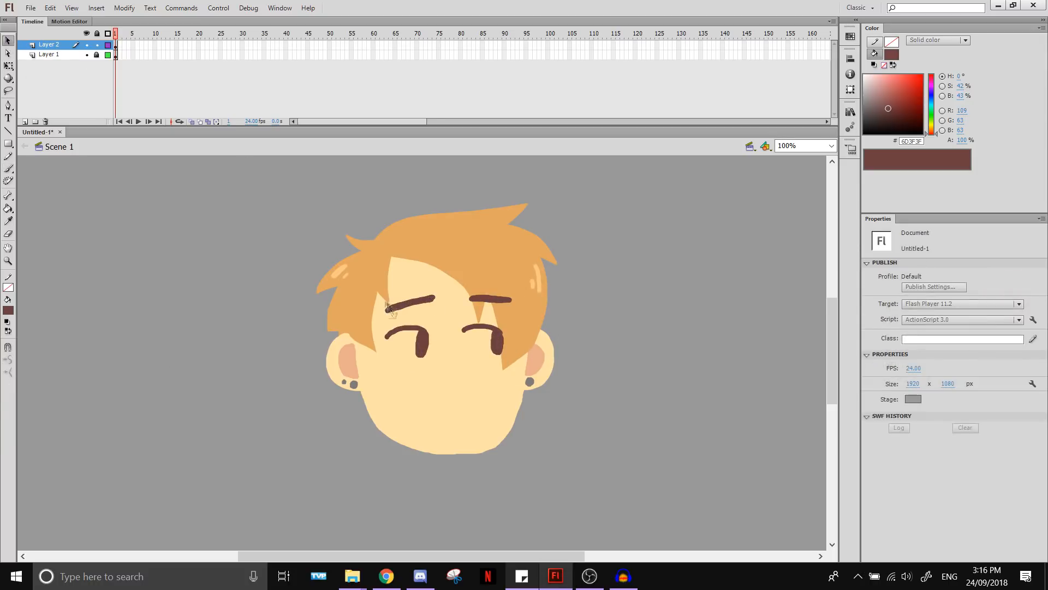
left_click_drag(373, 279, 522, 319)
left_click(686, 280)
mouse_move(358, 263)
left_mouse_down()
mouse_move(521, 376)
mouse_move(467, 375)
mouse_move(484, 345)
mouse_move(508, 353)
mouse_move(489, 344)
mouse_move(517, 341)
left_mouse_up()
left_click(870, 110)
left_click(680, 385)
Sample inner-ear color E9AF8B, unlock Layer 1, and paint a small oval nose inside the face group
left_click(8, 169)
left_click(9, 312)
left_click(348, 361)
left_click(96, 54)
left_click(8, 41)
double_click(459, 355)
key("ctrl+equal")
left_click(8, 169)
key("ctrl+z")
key("v")
double_click(729, 380)
double_click(480, 347)
key("b")
key("ctrl+z")
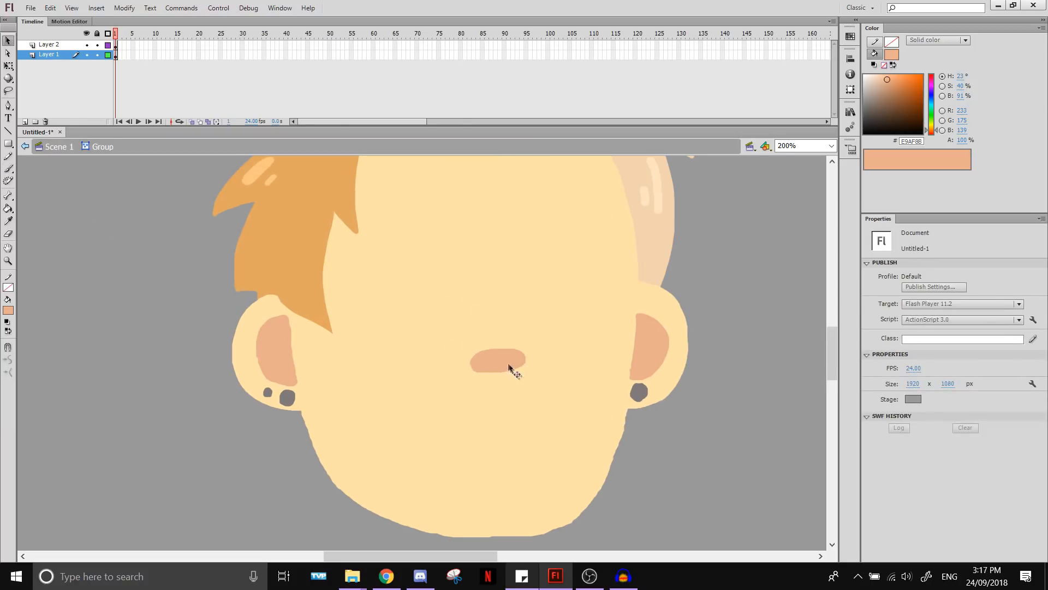
Move the nose slightly lower on the face, covering its former spot with sampled skin tone FFE2A8
key("i")
left_click(473, 356)
left_click(498, 356)
key("v")
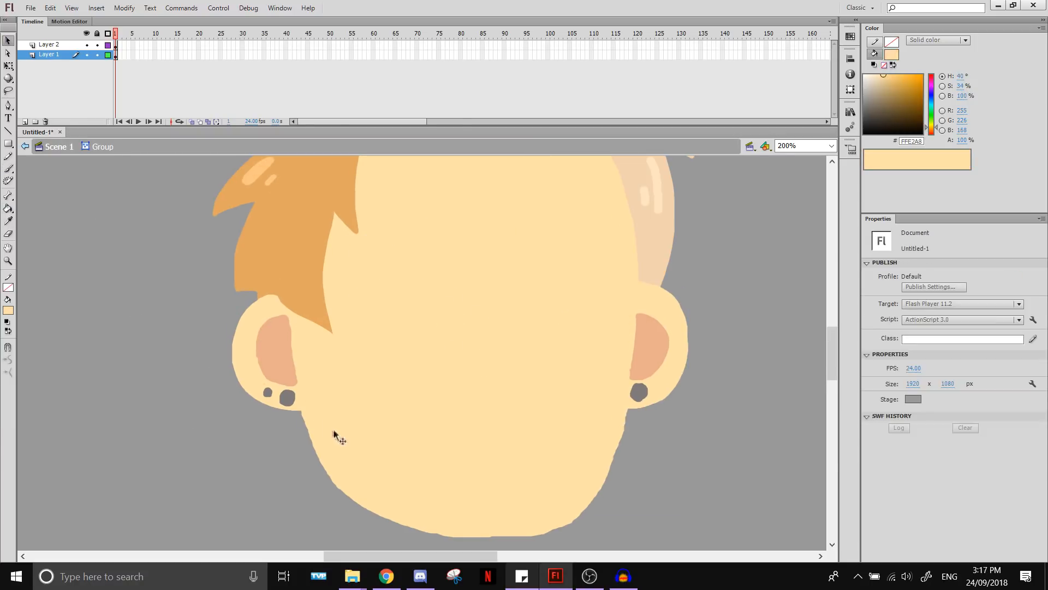
key("ctrl+v")
left_click_drag(725, 457, 502, 394)
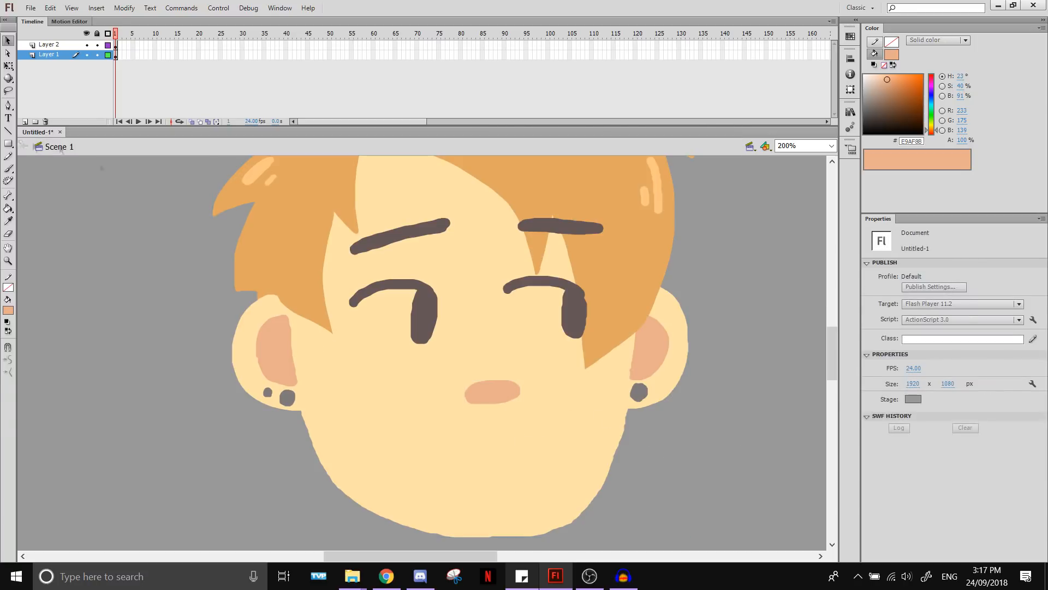
Paint a slightly smiling mouth line below the nose on a new layer in muted red-brown 9F6E6E
left_click_drag(883, 112, 886, 102)
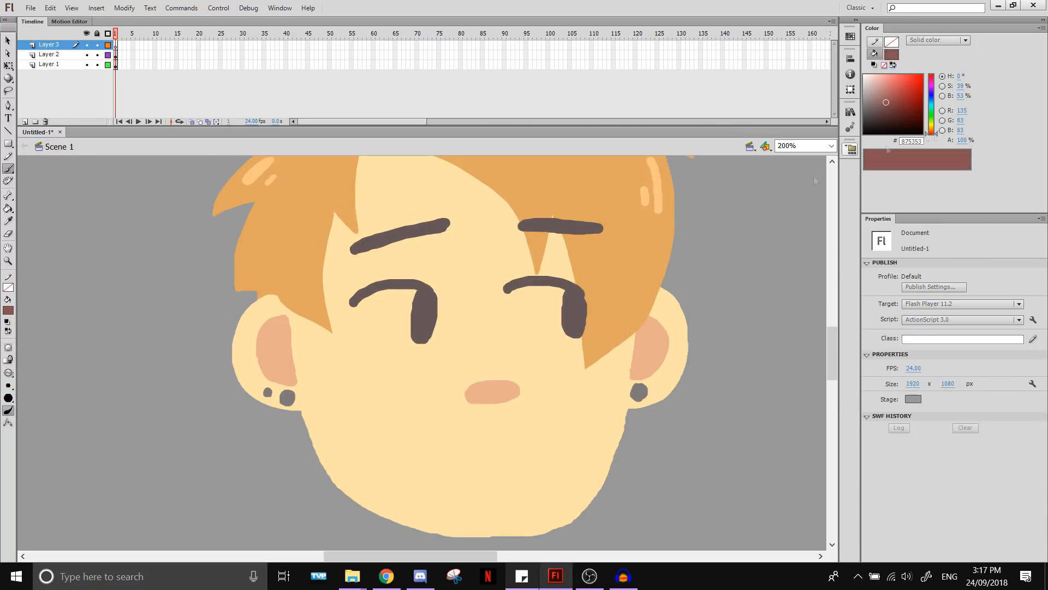
left_click_drag(436, 456, 536, 434)
key("ctrl+minus")
left_click(881, 96)
left_click_drag(433, 404, 475, 397)
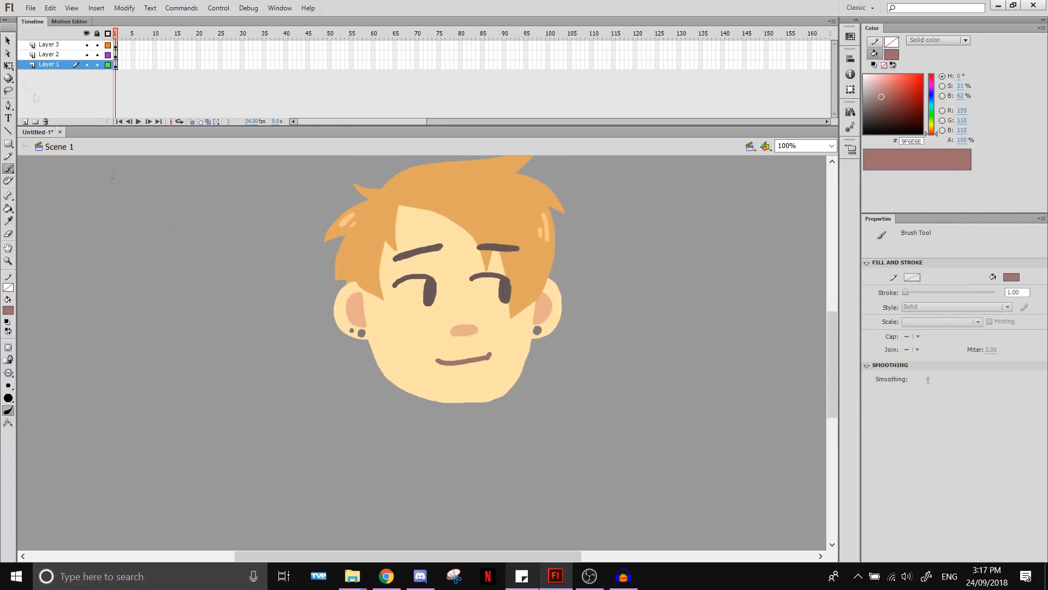
Reshape the jaw in Layer 1's face group into a narrower, pointed chin using a 0033FF brush outline and sampled skin tone
left_click(8, 168)
left_click(9, 310)
left_click(43, 386)
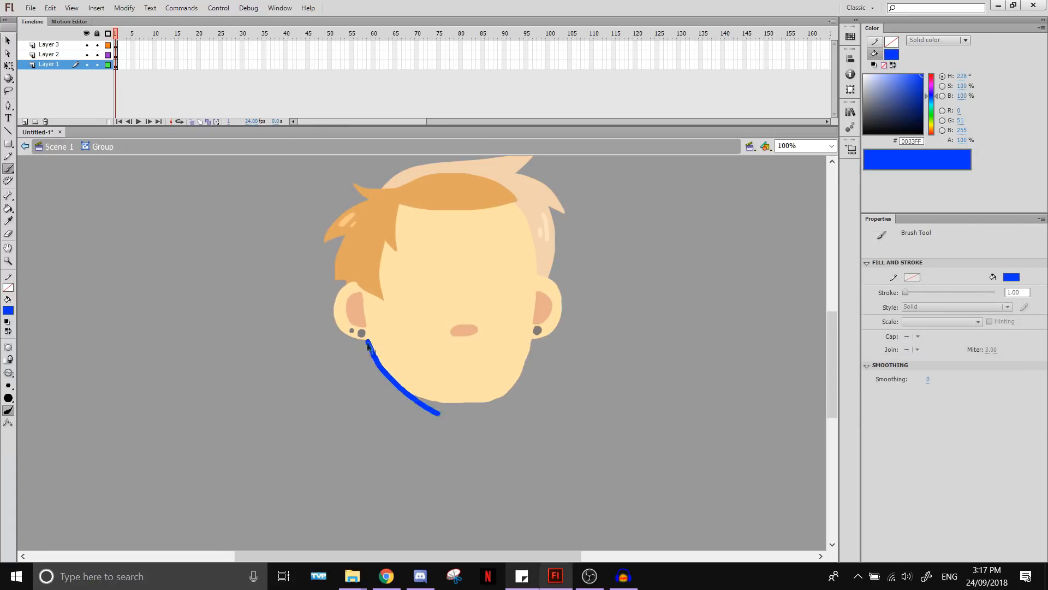
left_click(8, 220)
left_click(466, 398)
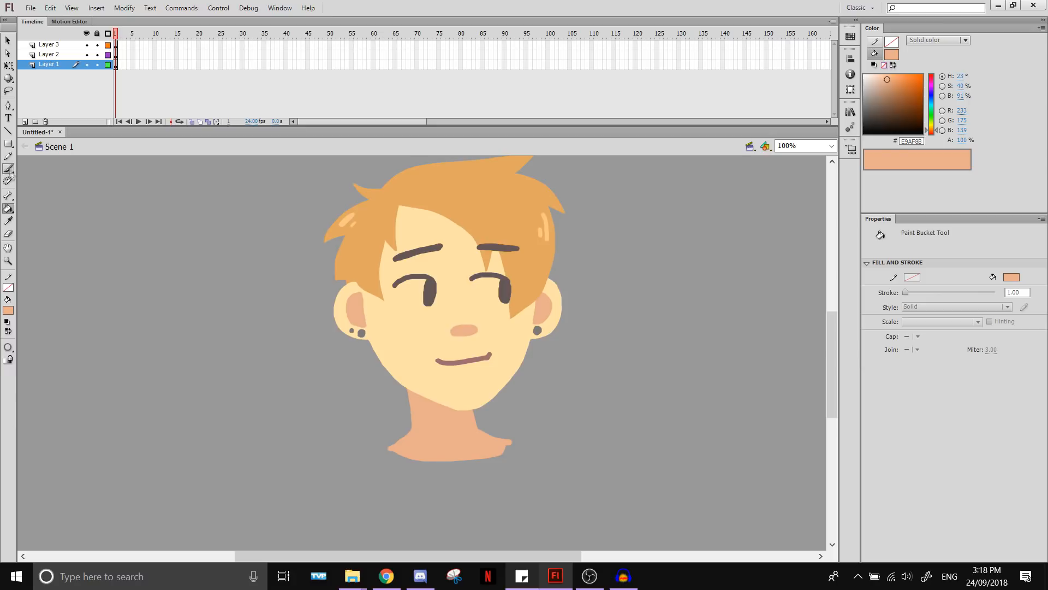
Paint a shirt in 645757 below the neck and fill the lower neck with skin tone FFE2A8, keeping the chin shadow above
left_click(8, 310)
left_click(11, 432)
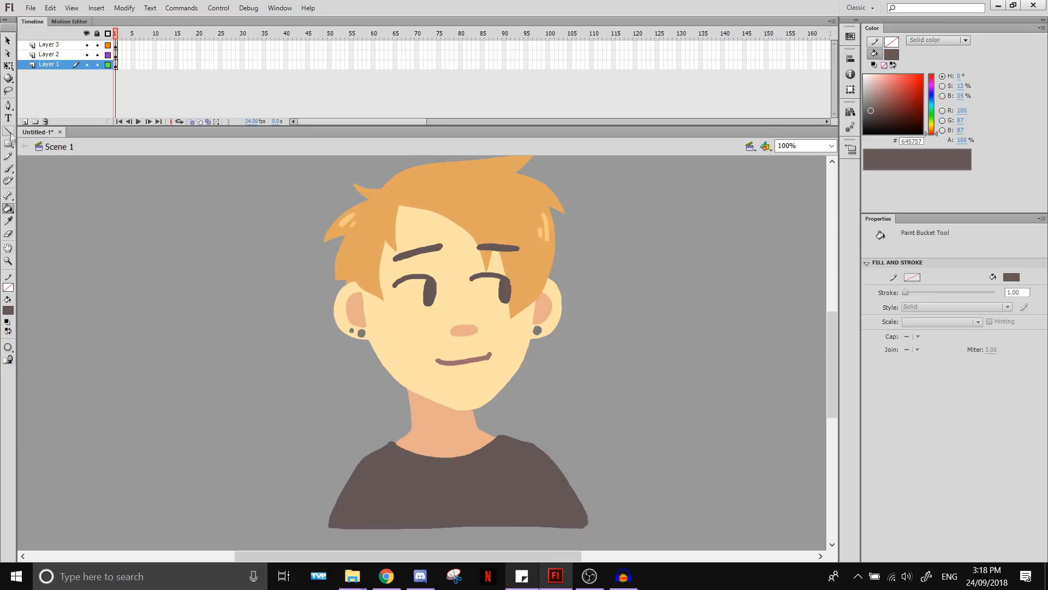
key("l")
left_click_drag(402, 408, 494, 418)
left_click(8, 310)
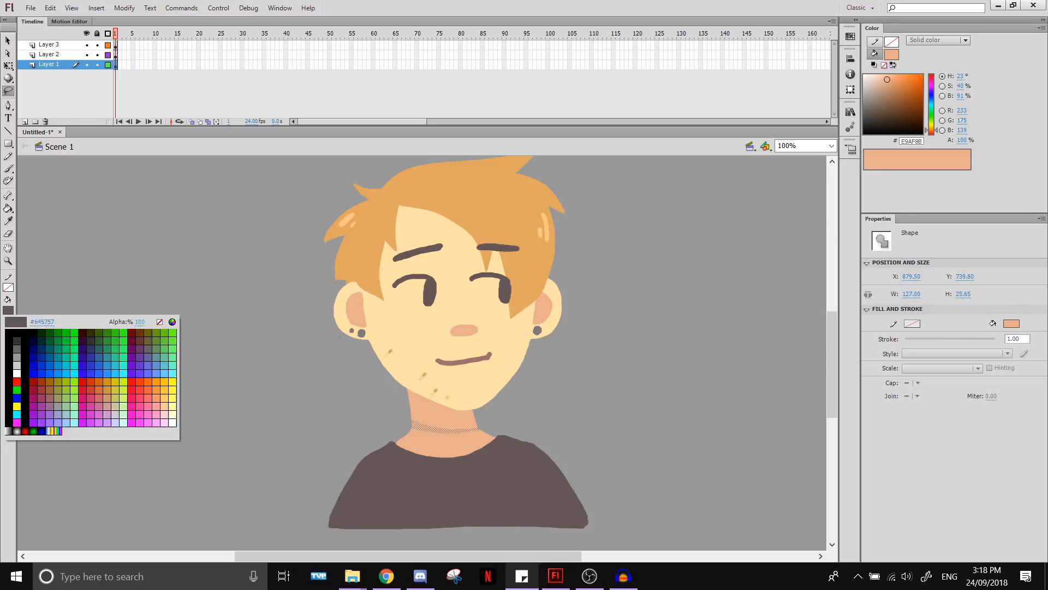
left_click(459, 377)
key("k")
left_click(445, 442)
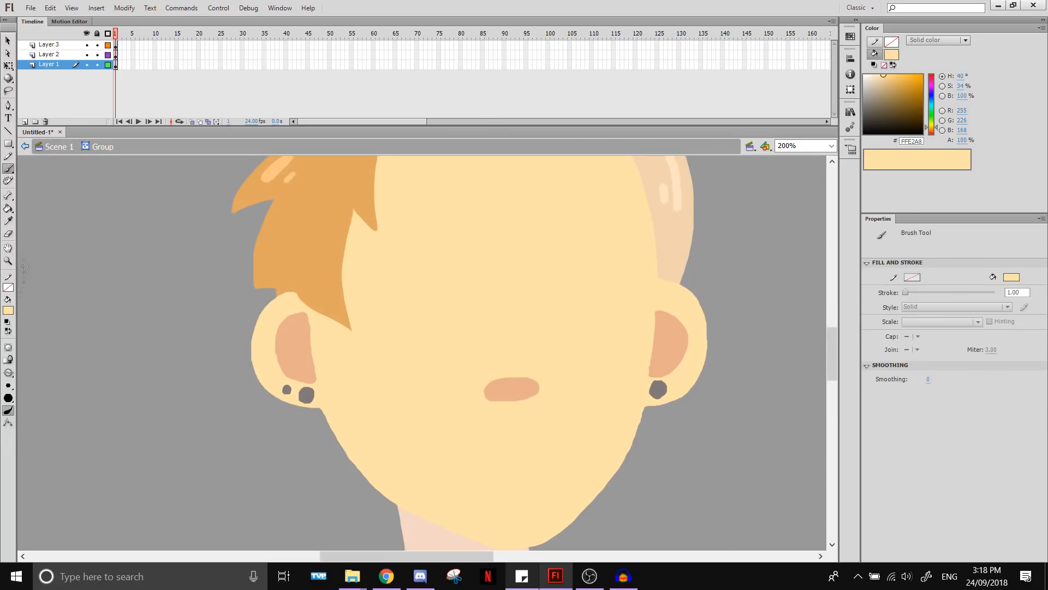
Try long, darker orange-brown hair strands along both sides of the jaw with the face pasted in place over them
left_click(8, 310)
left_click(290, 257)
left_click(896, 87)
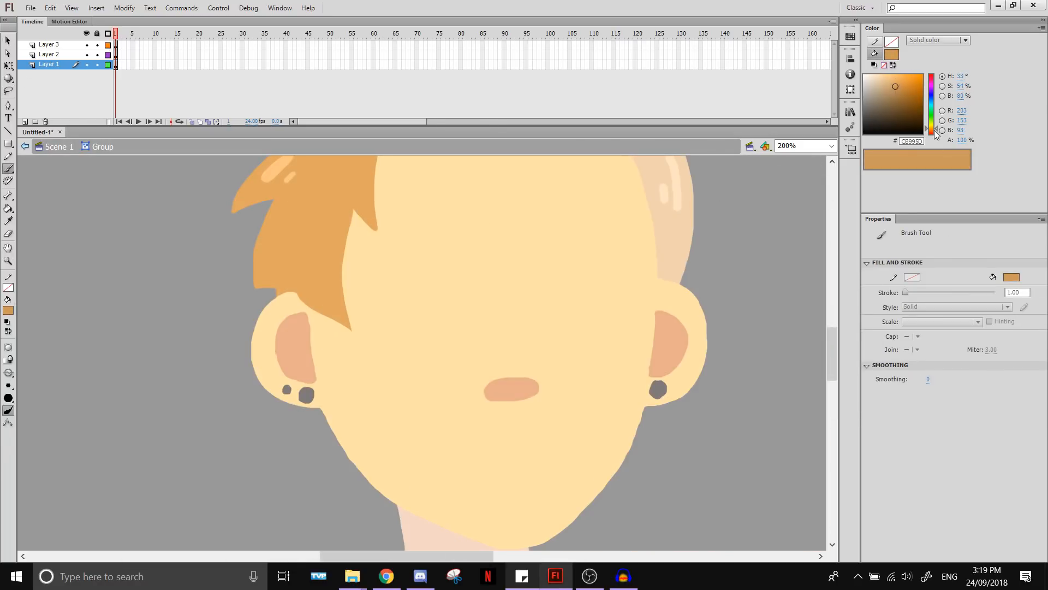
left_click_drag(932, 129, 931, 131)
key("v")
left_click_drag(299, 401, 366, 476)
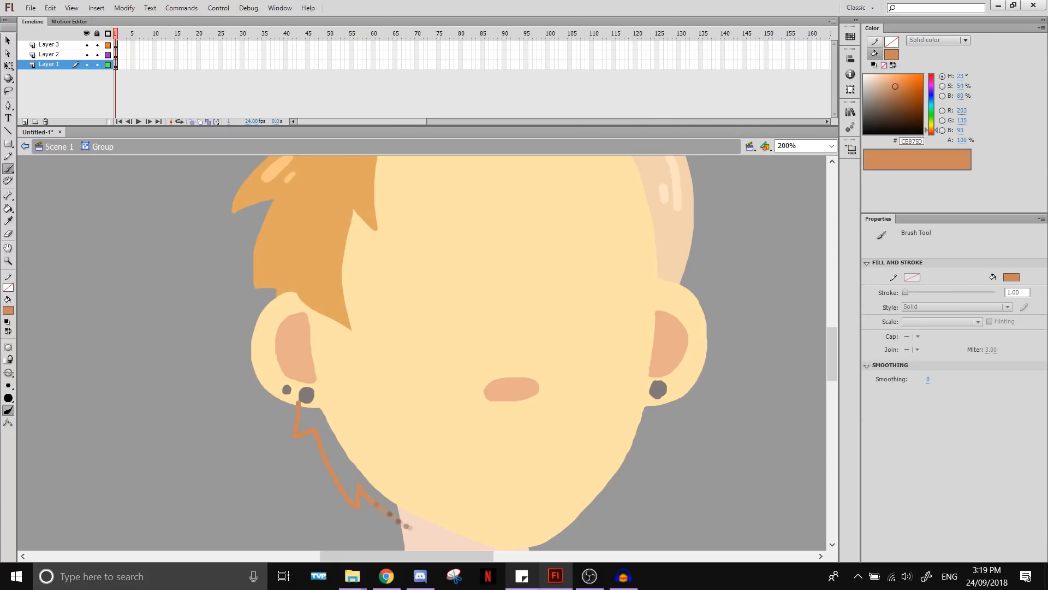
right_click(750, 234)
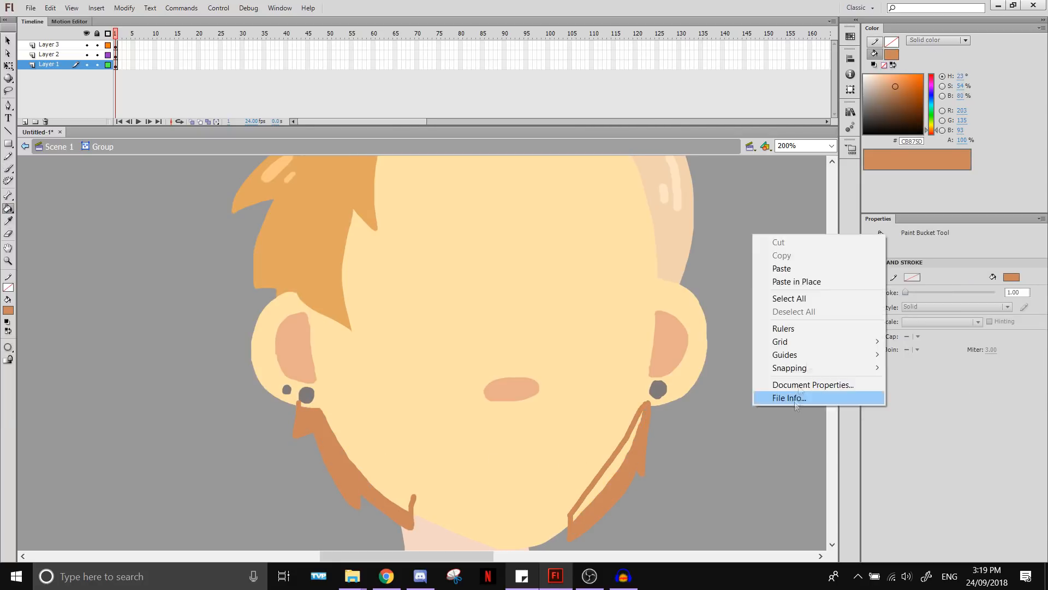
left_click(784, 398)
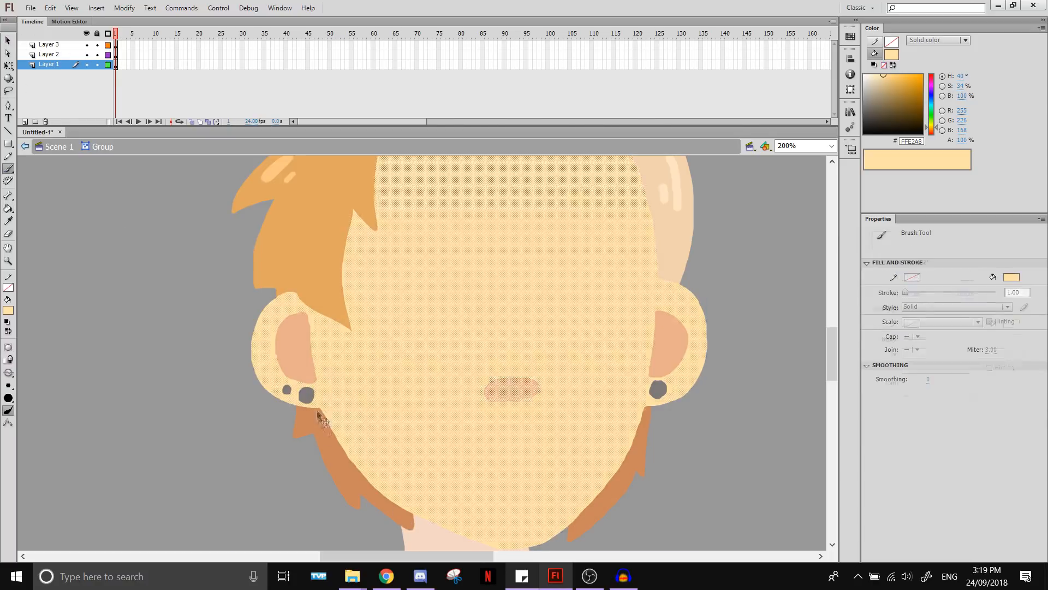
Paint short jagged hair tufts below both ears behind the face, pasted in place over them, and recolor the tufts C6905B
left_click(9, 310)
left_click(292, 265)
left_click_drag(297, 403, 288, 457)
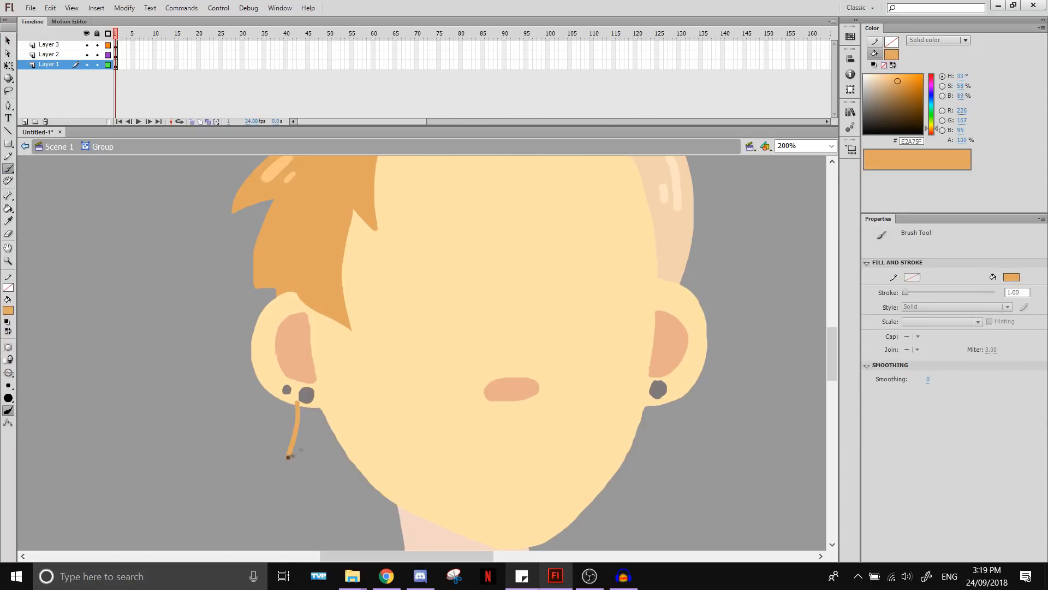
right_click(746, 375)
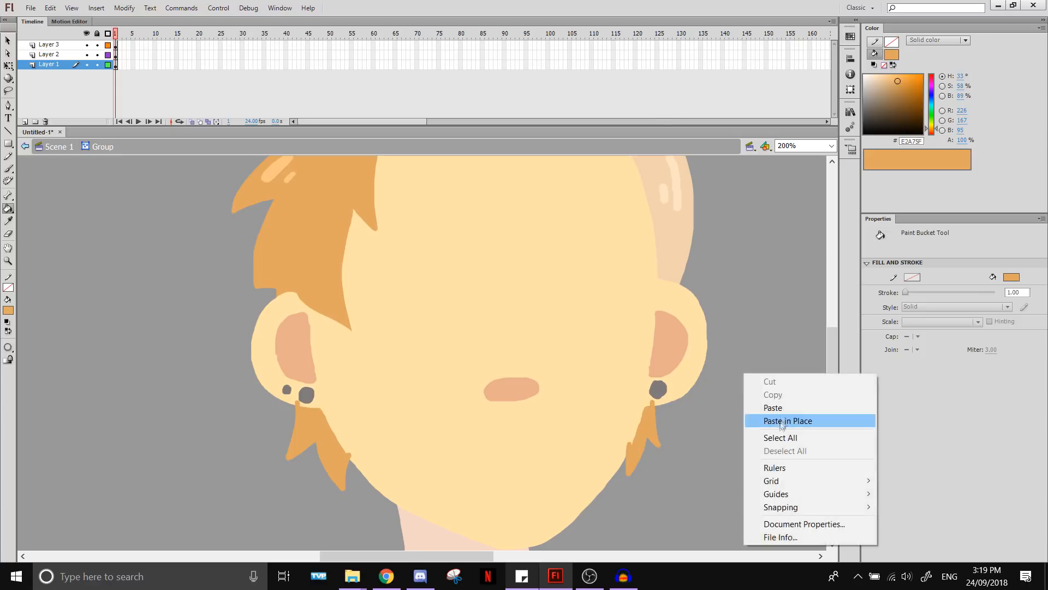
left_click(779, 420)
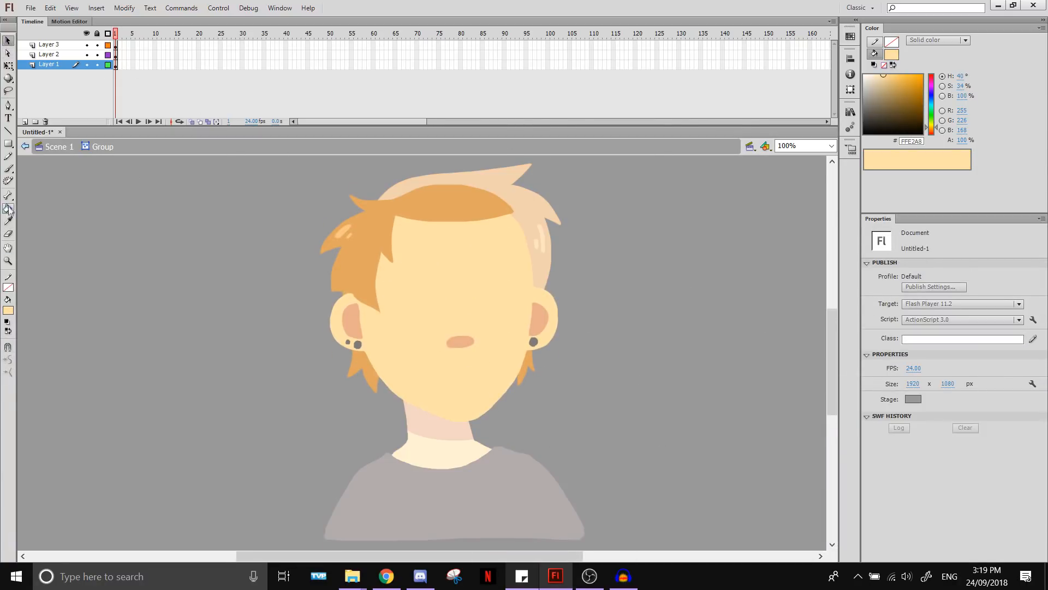
key("k")
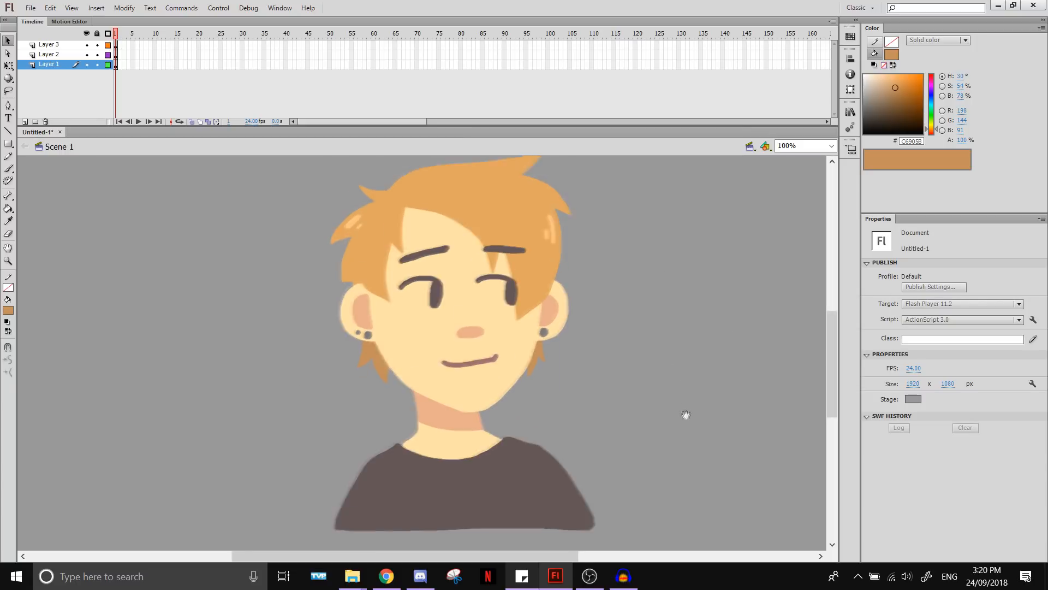
Change the stage background color to light gray
left_click_drag(686, 415, 670, 425)
left_click(913, 399)
left_click(878, 453)
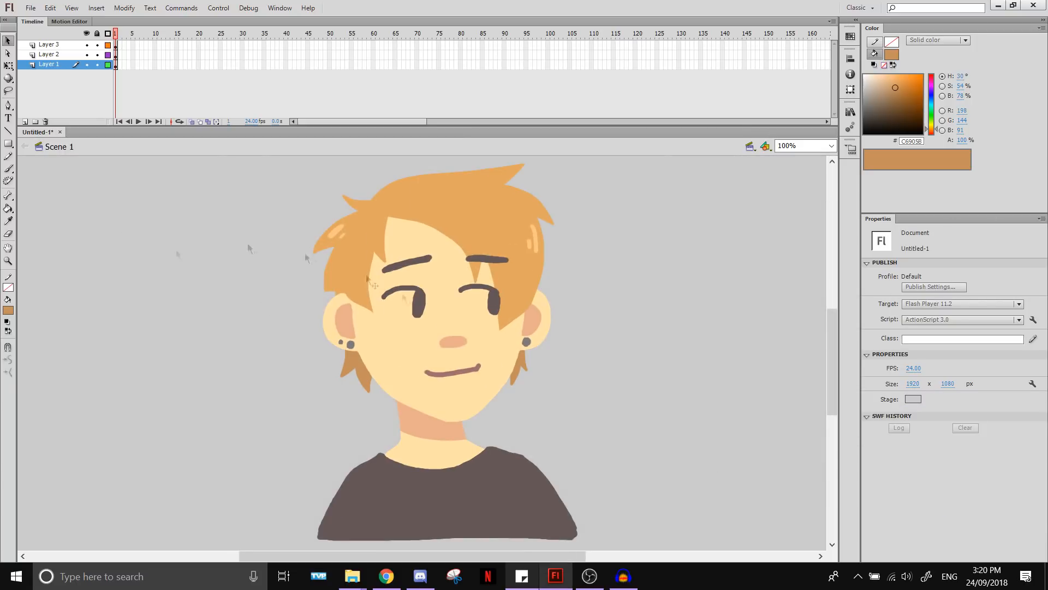
Select the neck and shirt shapes on Layer 1 and combine them into one group
left_click(527, 509)
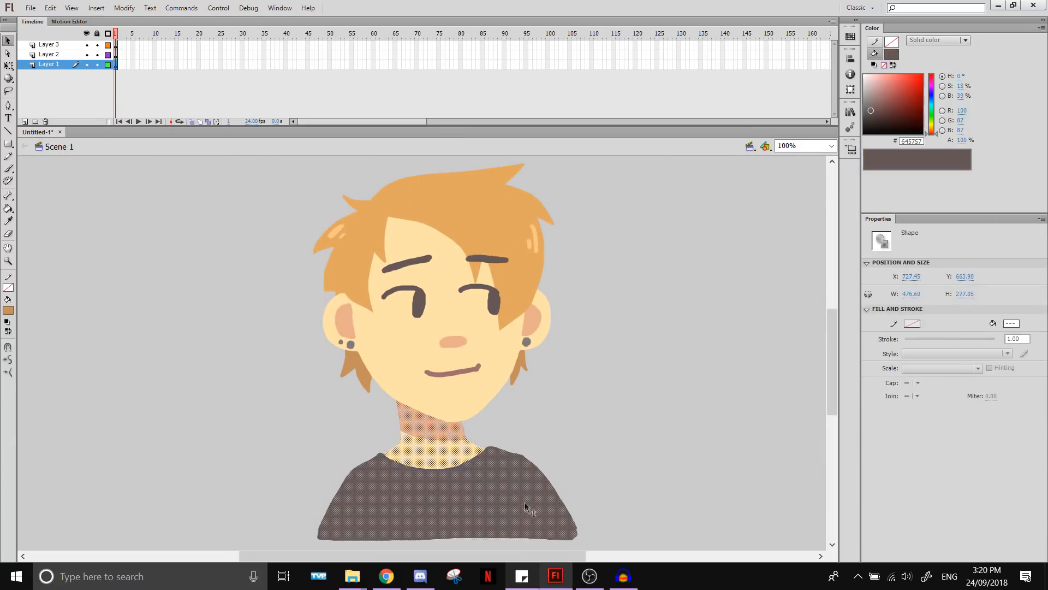
left_click(486, 441)
left_click(8, 66)
key("ctrl+a")
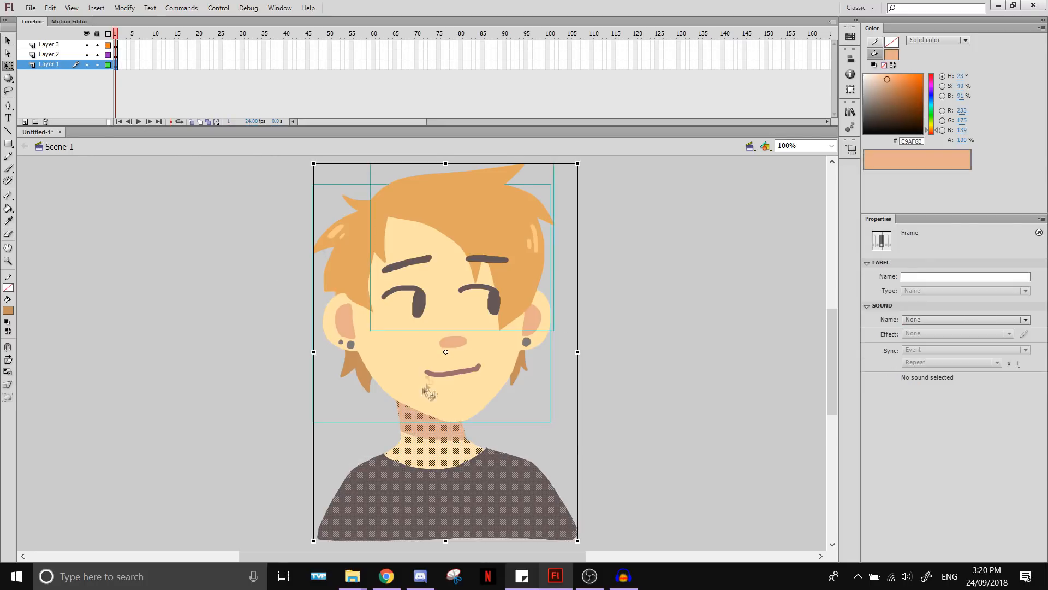
left_click(491, 515)
key("ctrl+g")
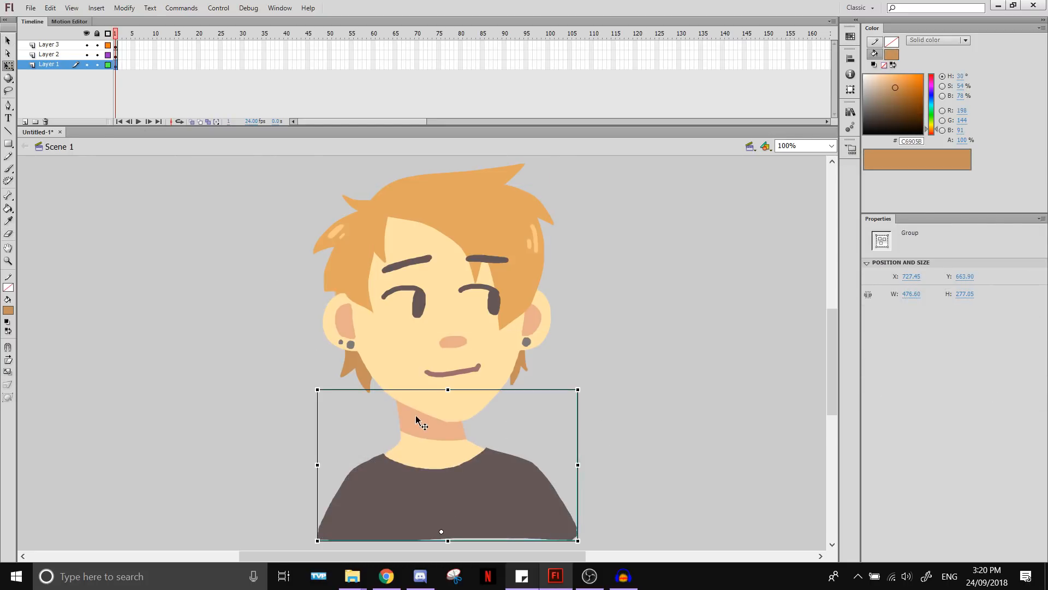
left_click(284, 262)
Rename the layers mouth, eyes and body, and add keyframes at frames 35 and 39 on all three
left_click(116, 54)
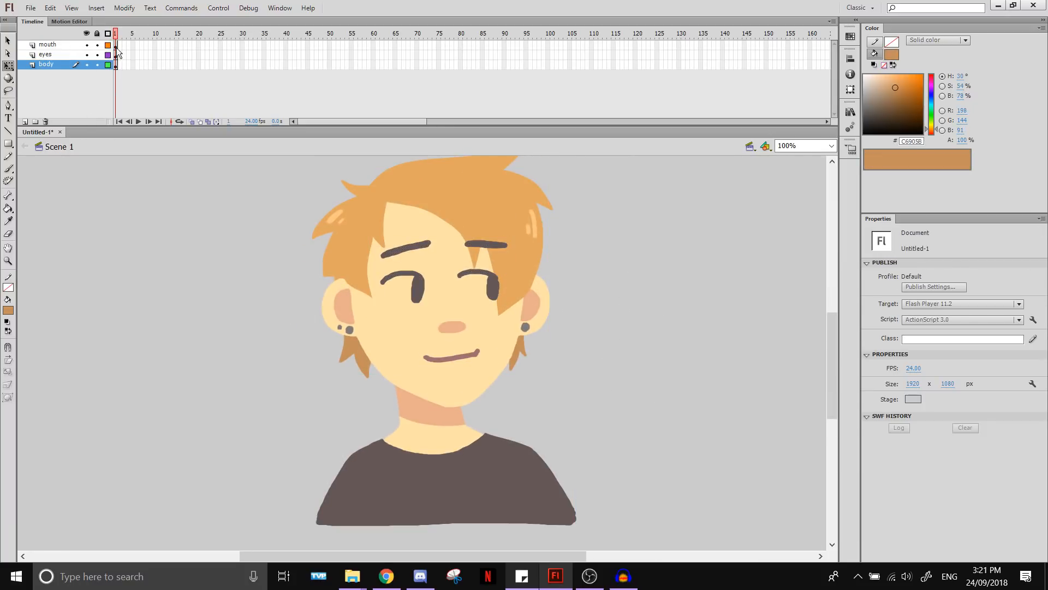
left_click(117, 54)
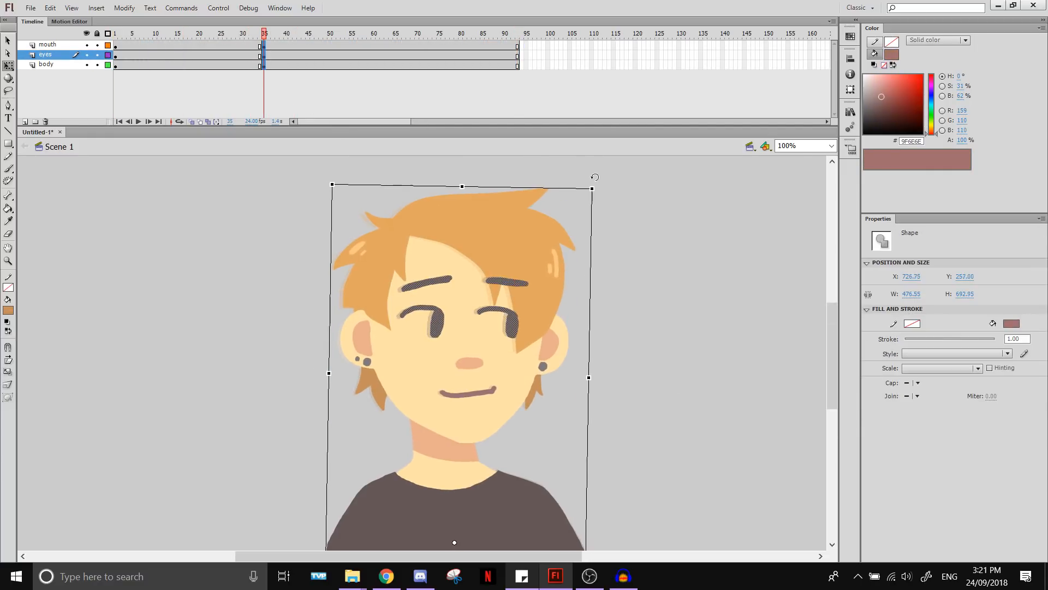
left_click(285, 57)
left_click(281, 67)
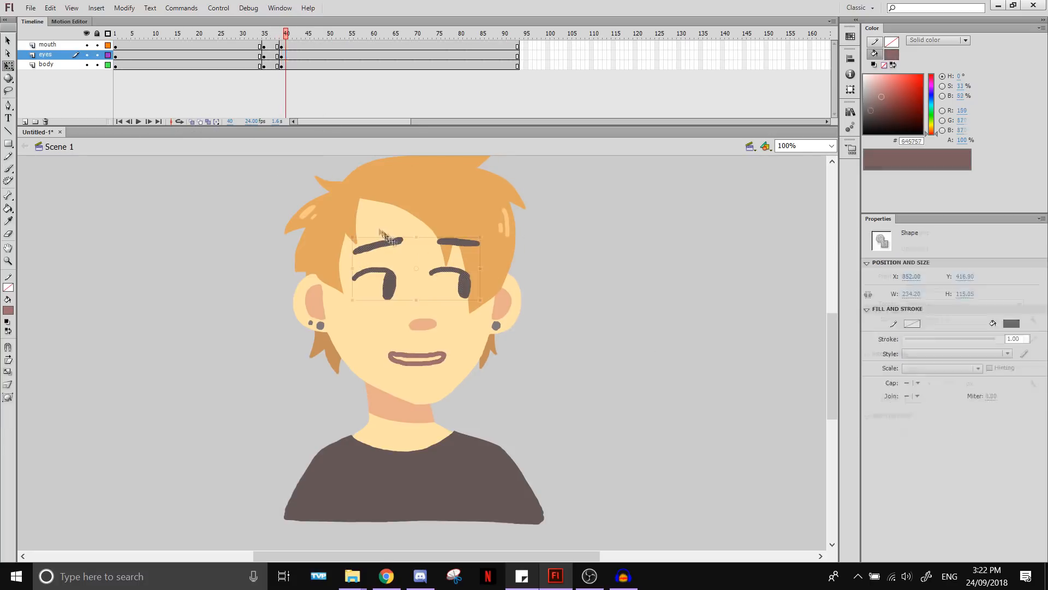
Rotate the left eyebrow to nearly horizontal at frame 40 on the eyes layer, and tilt the right eyebrow slightly
left_click_drag(408, 231, 411, 241)
left_click(460, 243)
left_click_drag(487, 230, 488, 228)
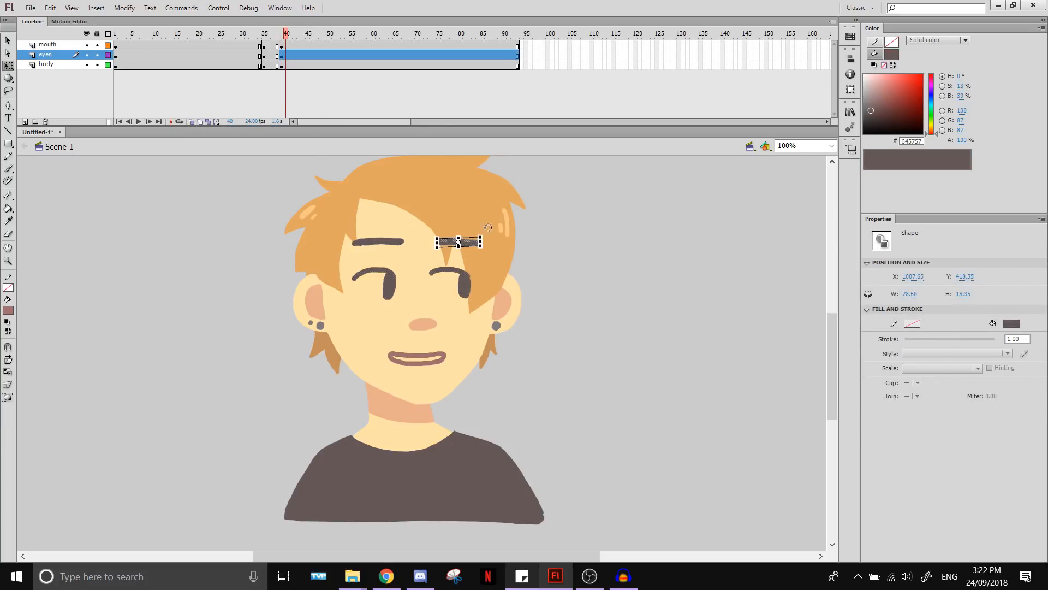
Try to level the eyebrow and replace the open eyes with closed ones at frame 40 on the eyes layer
left_click_drag(386, 241, 387, 237)
left_click(464, 287)
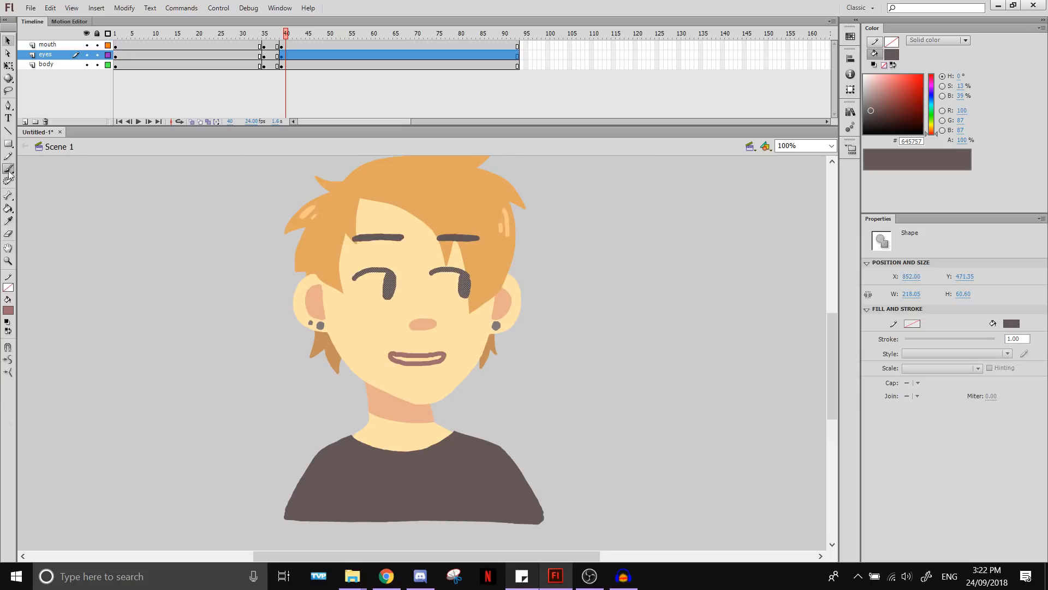
left_click(9, 169)
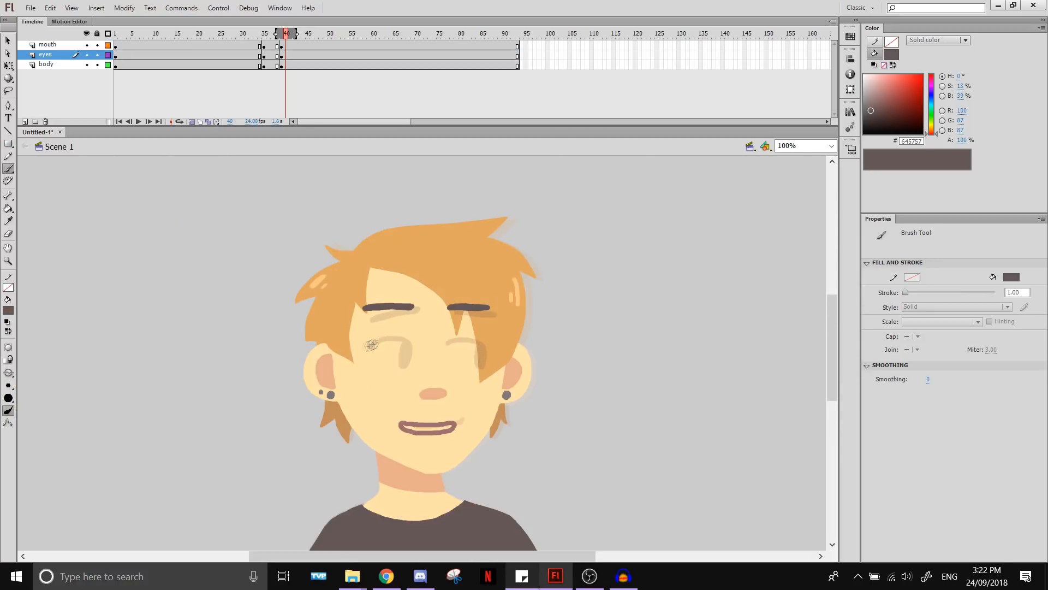
mouse_move(363, 348)
left_mouse_down()
mouse_move(398, 338)
mouse_move(480, 346)
left_mouse_up()
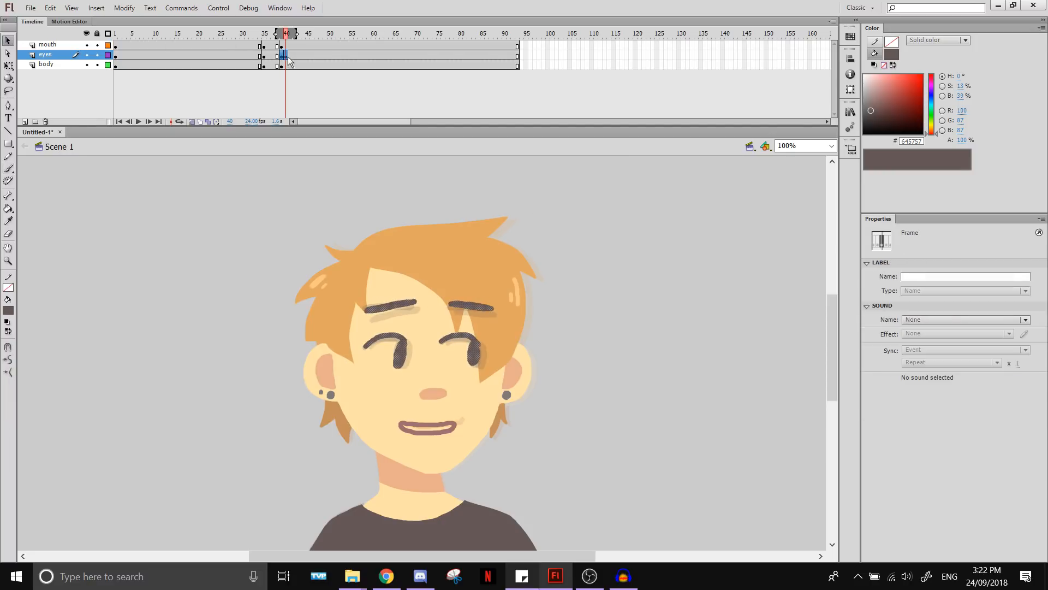
Blank the eyes layer's keyframe at frame 35 and paint closed eyes with lowered eyebrows there
key("comma")
key("comma")
key("comma")
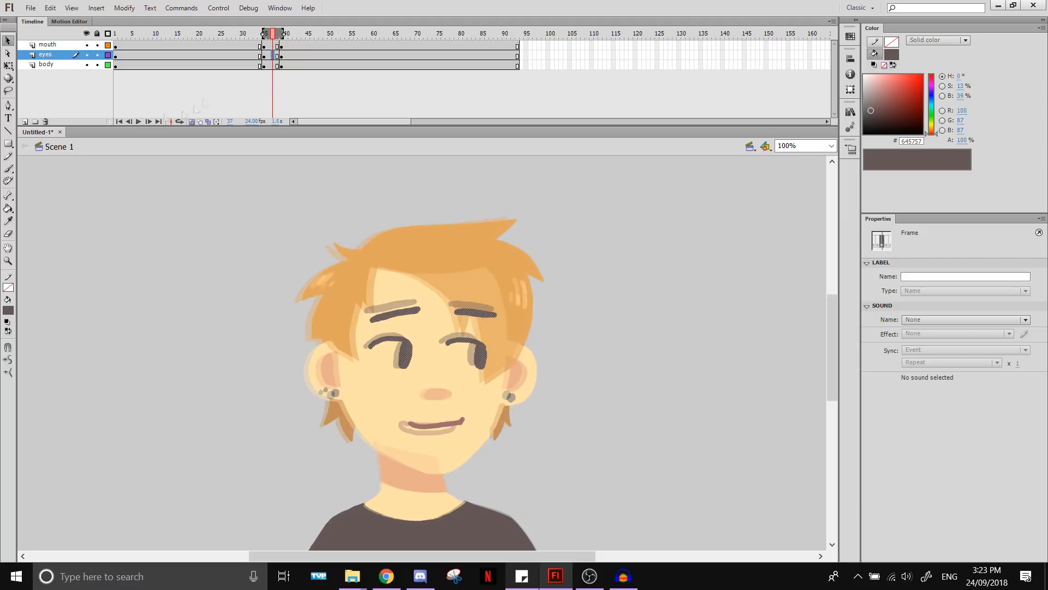
key("F7")
key("b")
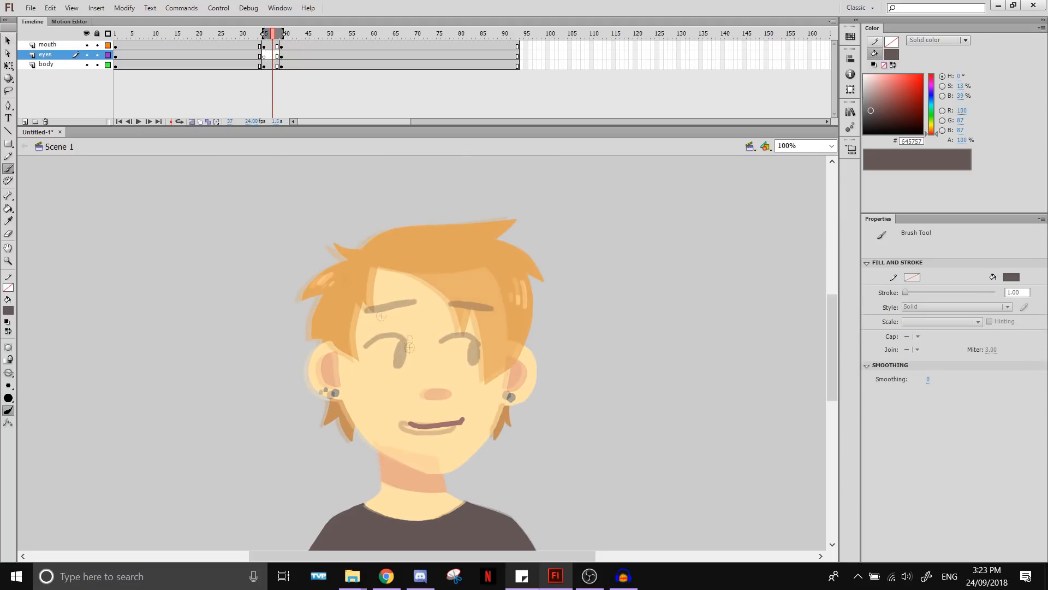
key("comma")
key("comma")
left_click_drag(406, 363, 373, 365)
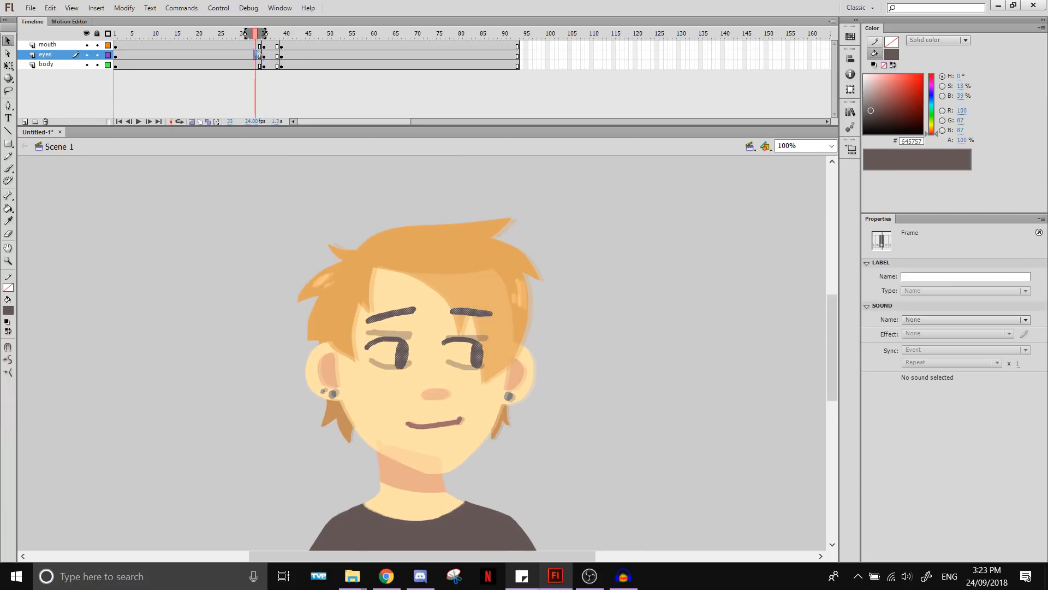
Select the head, hair and facial features of the closed-eyes pose at frame 35, then tilt them slightly clockwise and lower them
left_click(252, 64)
left_click_drag(268, 65, 268, 46)
left_click_drag(288, 228, 551, 481)
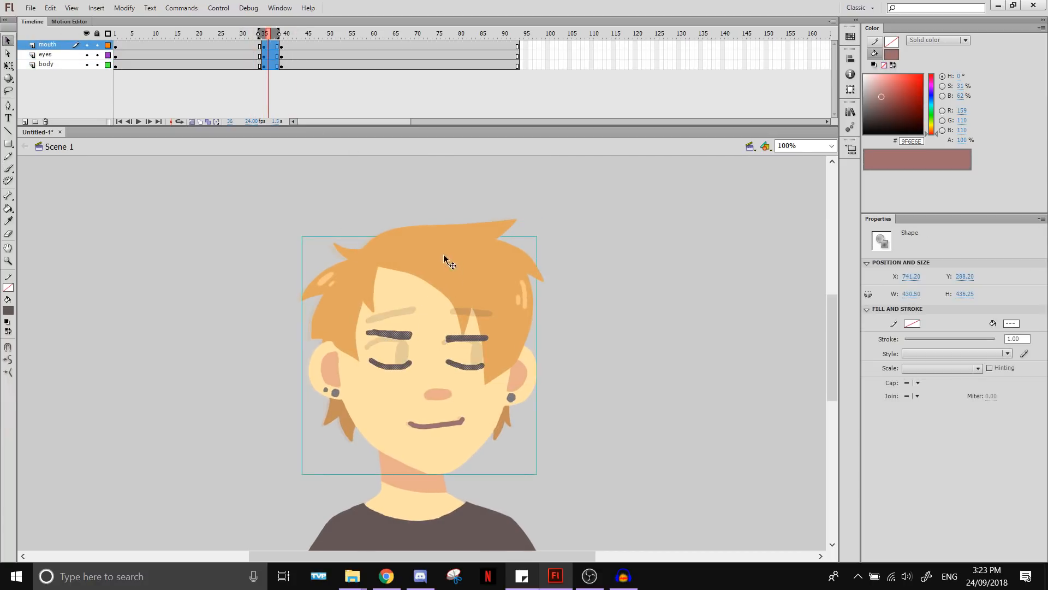
left_click(447, 259, "shift")
key("q")
left_click(408, 361)
left_click_drag(562, 226, 569, 234)
left_click_drag(505, 299, 472, 343)
left_click_drag(551, 210, 564, 217)
left_click_drag(480, 306, 488, 318)
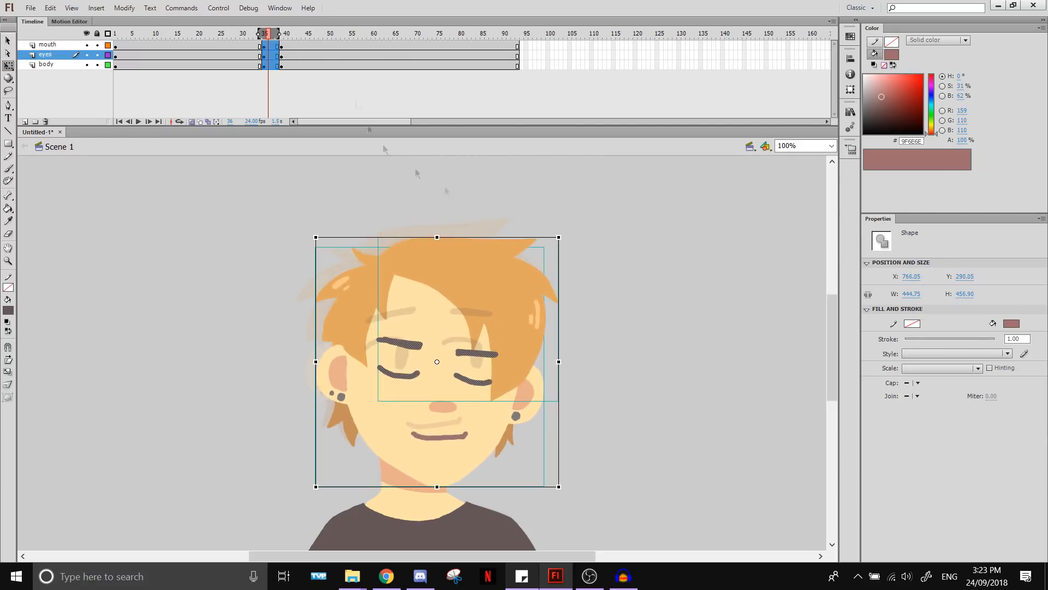
Add keyframes at frame 42 on the mouth, eyes and body layers
left_click(282, 56)
left_click(295, 66)
left_click_drag(295, 65, 286, 46)
key("F6")
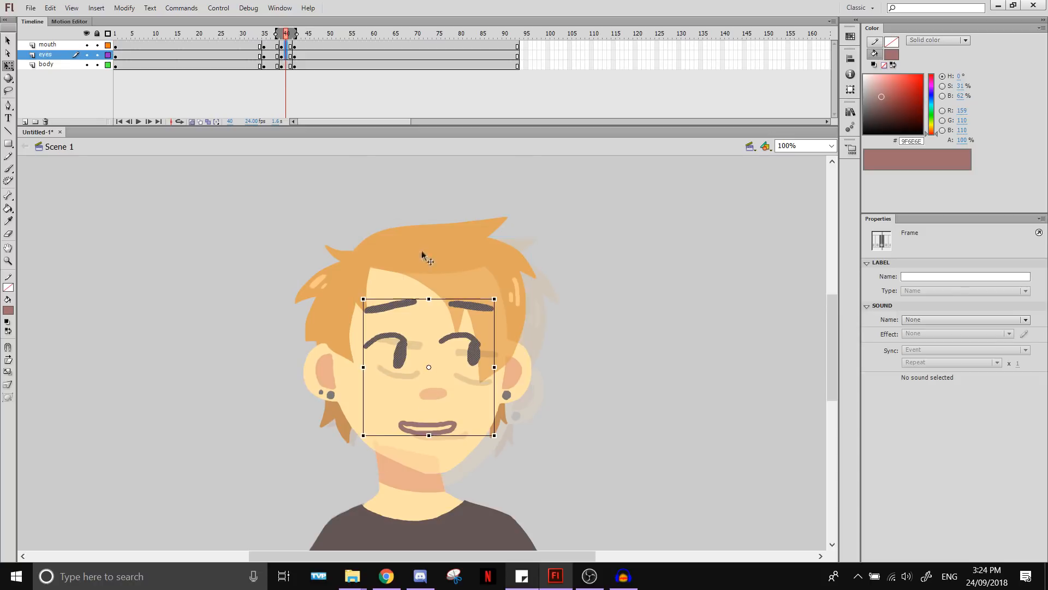
Select the head, hair and facial features at frame 39 and tilt them slightly clockwise
left_click(424, 255, "shift")
left_click(409, 462, "shift")
left_click(400, 352)
left_click_drag(546, 211, 550, 216)
left_click_drag(489, 284, 492, 287)
left_click(286, 56)
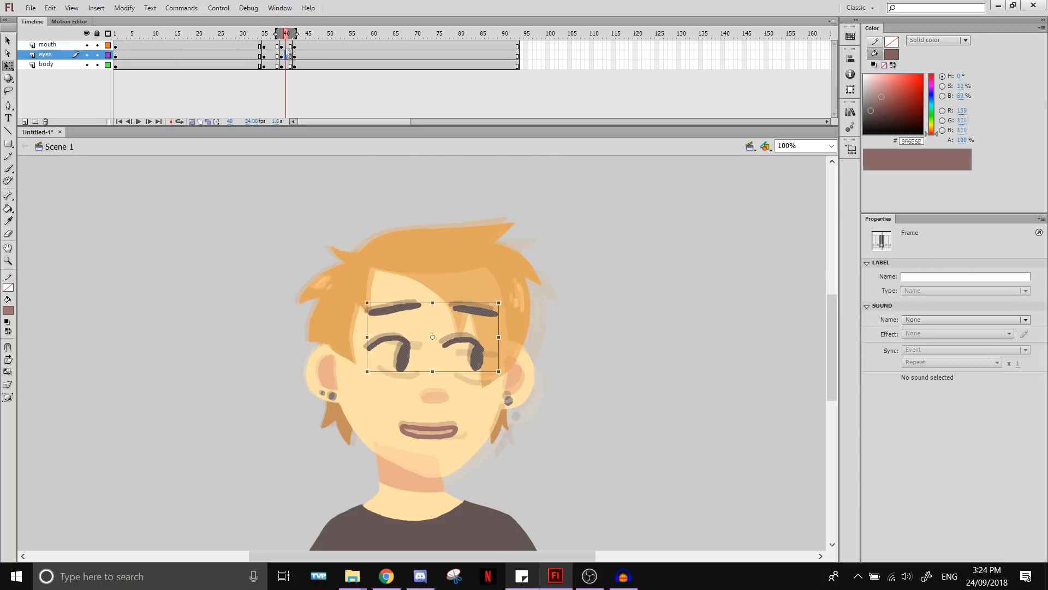
Move the whole figure's pivot to the shirt's lower edge and rotate the figure slightly clockwise at frame 39
left_click_drag(286, 46, 286, 66)
mouse_move(426, 413)
left_mouse_down()
mouse_move(444, 213)
mouse_move(421, 424)
left_mouse_up()
left_click_drag(608, 428, 604, 360)
left_click_drag(303, 46, 307, 66)
left_click(290, 56)
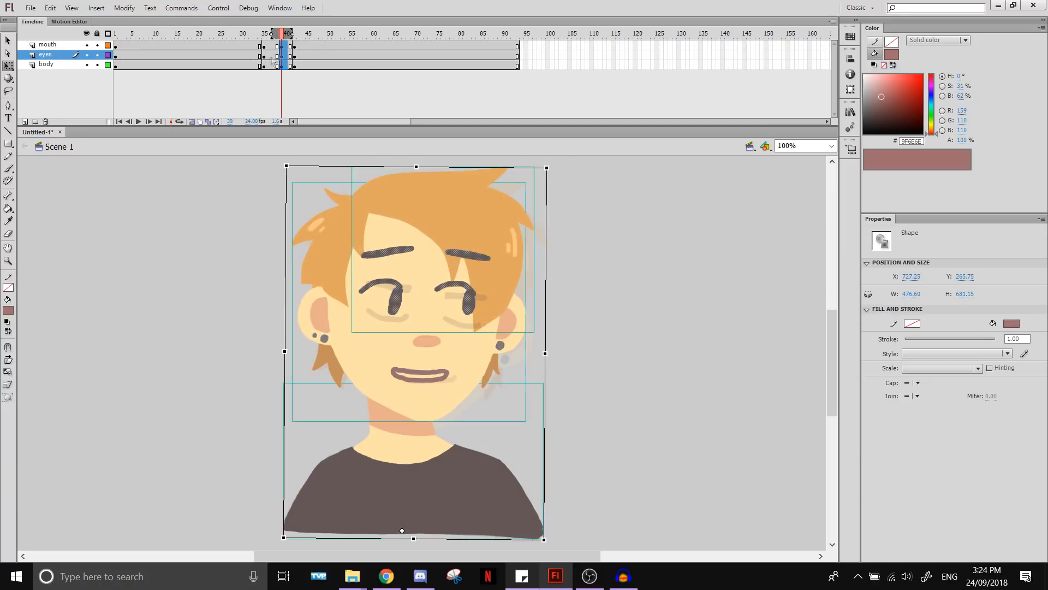
Add keyframes at frame 32 on all three layers
left_click(299, 56)
left_click(266, 55)
left_click(246, 55)
left_click_drag(251, 46, 251, 66)
key("F6")
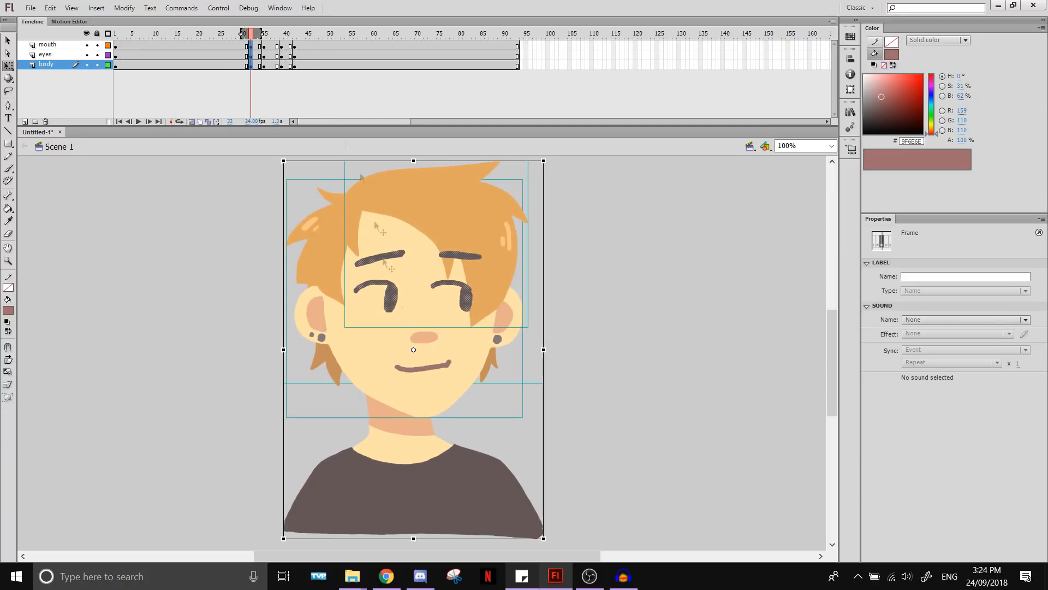
Set the head's pivot near the chin and tilt the head, hair and face slightly clockwise in the frame 32 pose
left_click_drag(414, 350, 398, 511)
left_click_drag(556, 149, 563, 151)
left_click(255, 56)
left_click_drag(266, 170, 554, 428)
left_click(414, 206, "shift")
left_click_drag(410, 289, 397, 396)
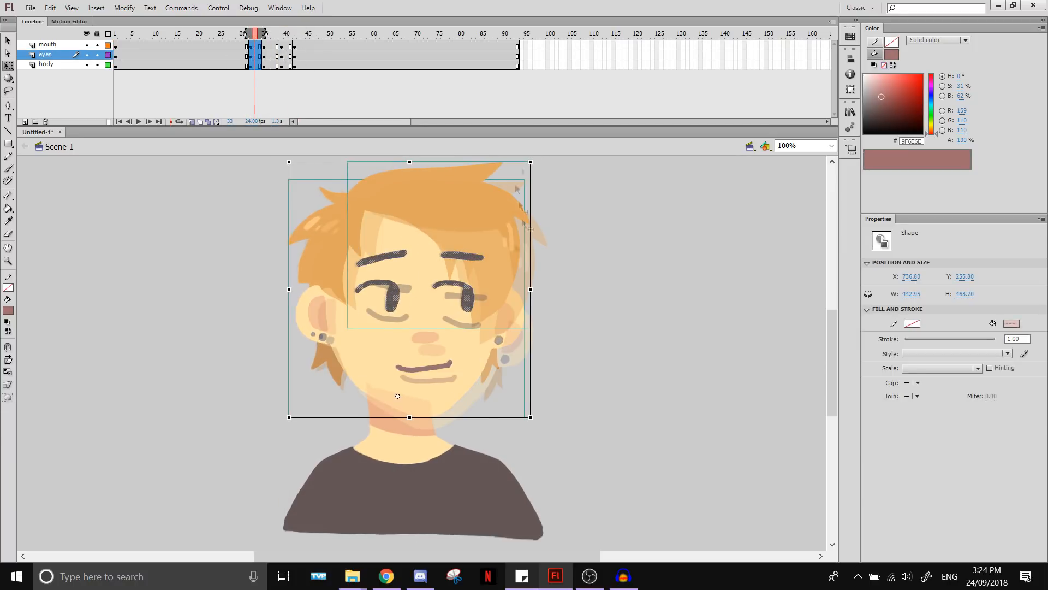
left_click_drag(536, 155, 541, 158)
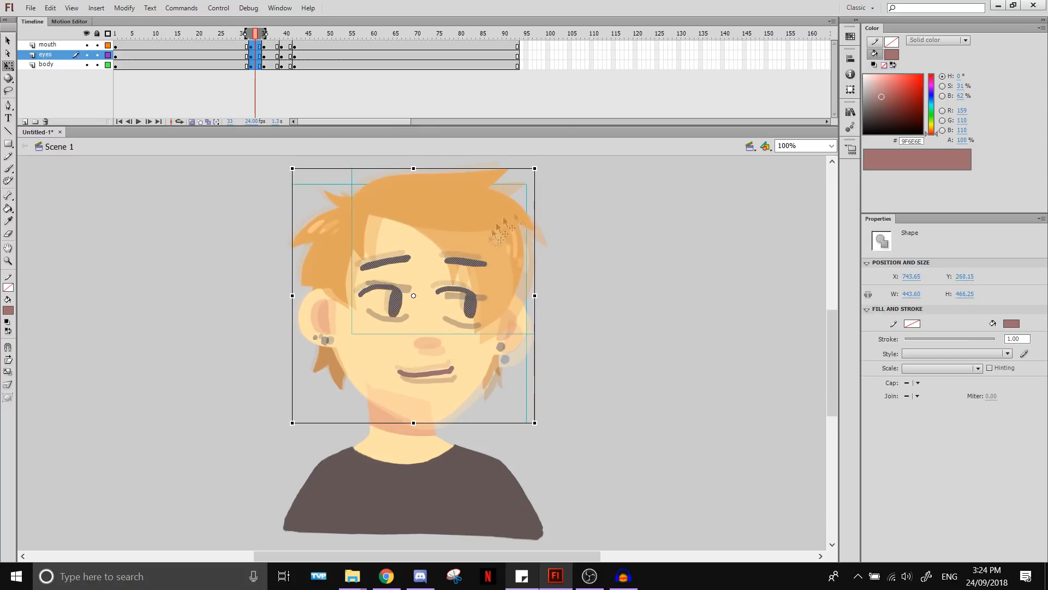
Delete the open eyes in the frame 32 pose and paint half-closed eyes and lowered eyebrows on the eyes layer
left_click(255, 55)
key("ctrl+equal")
key("b")
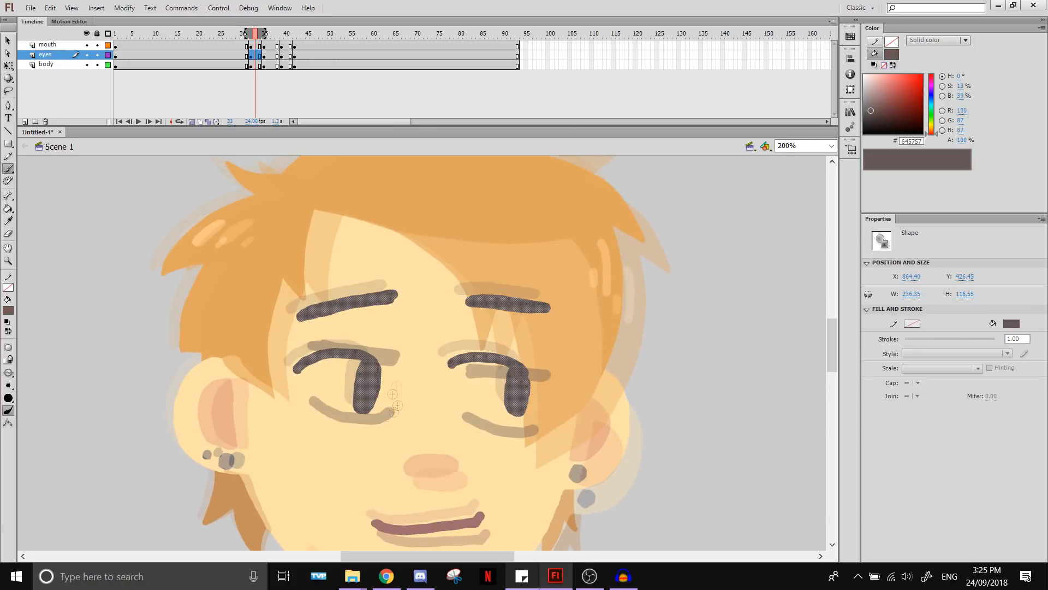
key("ctrl+minus")
key("Delete")
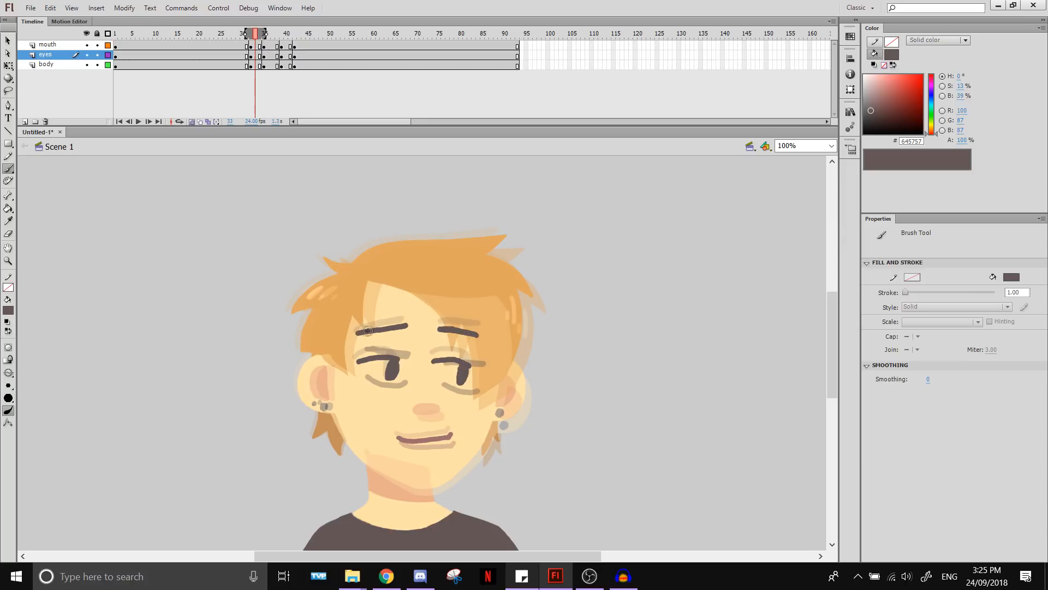
left_click_drag(368, 331, 356, 332)
Tighten the blink timing by removing single frames around frames 35, 37 and 39 on all three layers
left_click(233, 55)
left_click(295, 46)
mouse_move(255, 46)
left_mouse_down()
mouse_move(255, 66)
mouse_move(295, 65)
mouse_move(286, 47)
left_mouse_up()
key("F5")
right_click(264, 65)
left_click(303, 130)
right_click(273, 67)
left_click(313, 131)
right_click(282, 67)
left_click(319, 131)
Add keyframes at frame 42 on all layers and rotate the head slightly about a pivot near the chin at frame 39
key("F6")
left_click(286, 46)
key("q")
left_click(286, 65)
left_click_drag(414, 420, 415, 466)
left_click_drag(437, 311, 433, 443)
left_click_drag(550, 224, 555, 226)
left_click(393, 194)
left_click(286, 46)
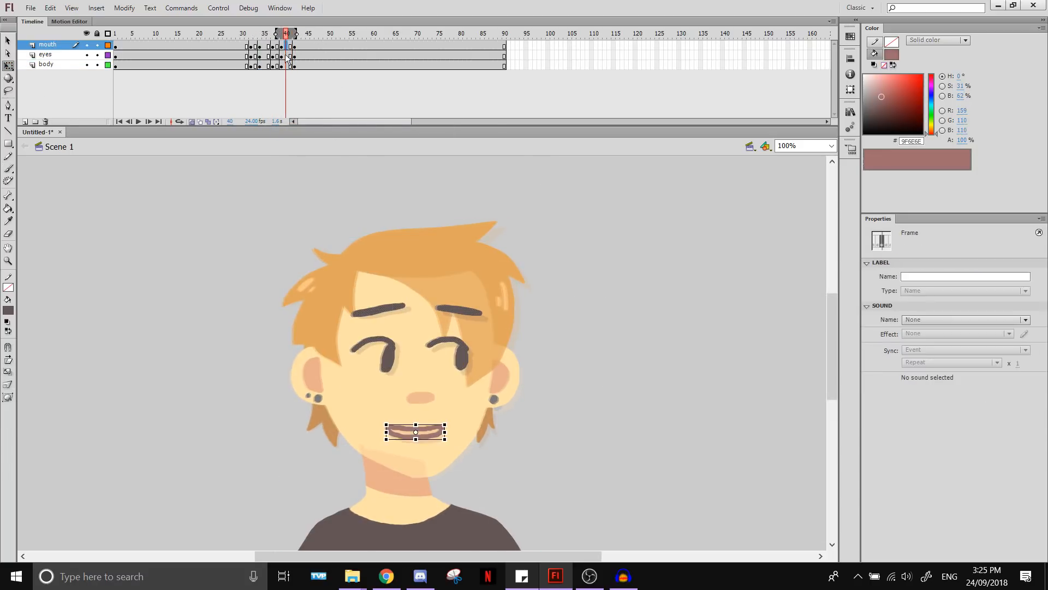
left_click(286, 56)
left_click(286, 65)
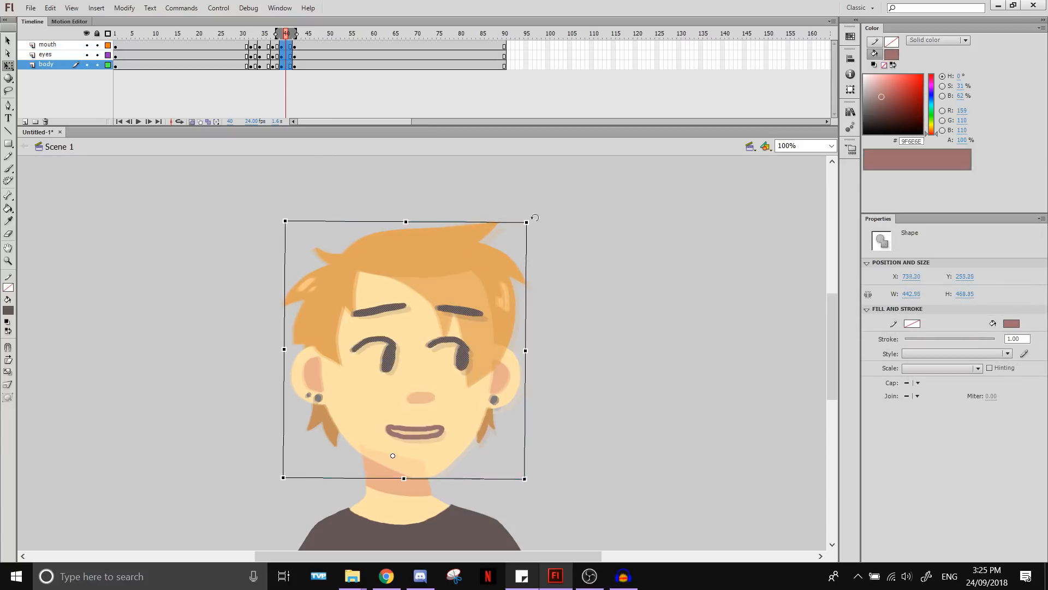
Play the animation and shorten its holds by removing frames 10–16 and 49–58 from all three layers
left_click(238, 46)
left_click(221, 55)
key("Return")
left_click(221, 55)
left_click_drag(181, 47, 155, 65)
right_click(171, 61)
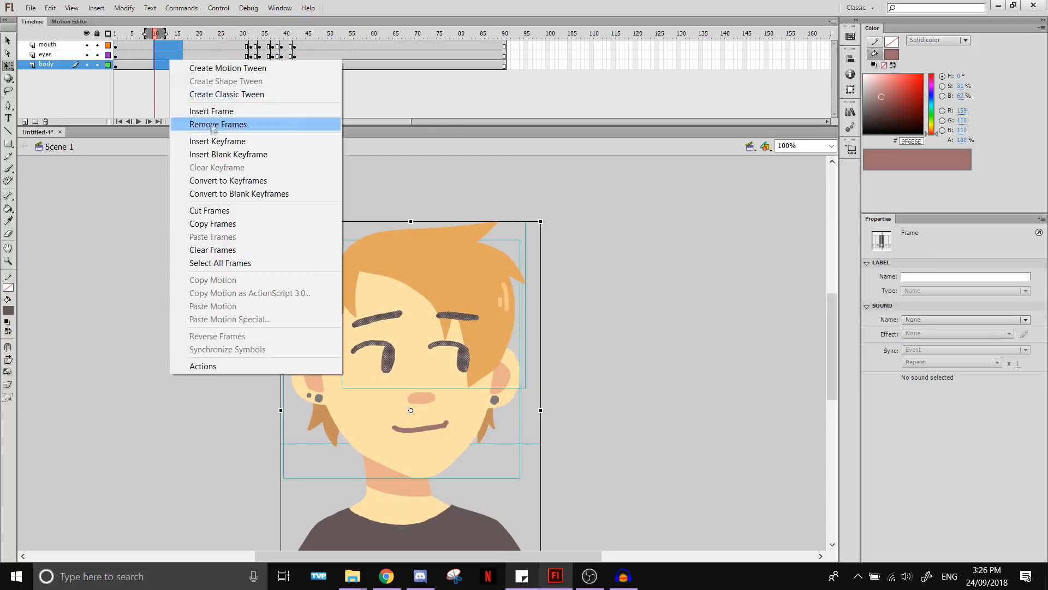
left_click(212, 126)
left_click_drag(325, 47, 364, 65)
right_click(355, 63)
left_click(397, 127)
Play the shortened animation and examine the poses between frames 25 and 31
left_click(164, 56)
left_click_drag(831, 320, 831, 333)
left_click(820, 222)
key("Return")
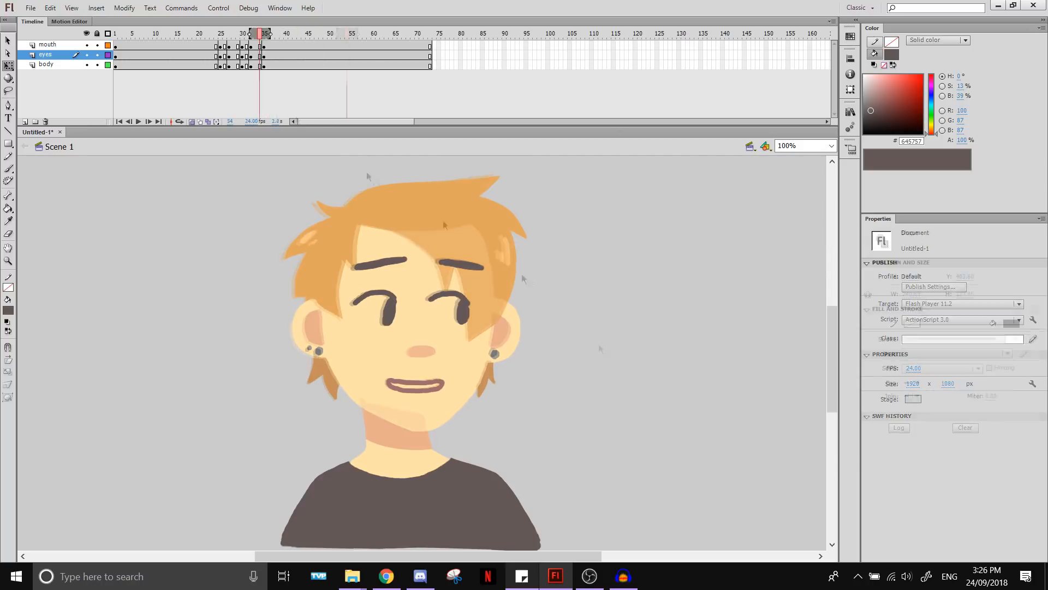
left_click(247, 46)
left_click(230, 56)
left_click(239, 66)
left_click(221, 46)
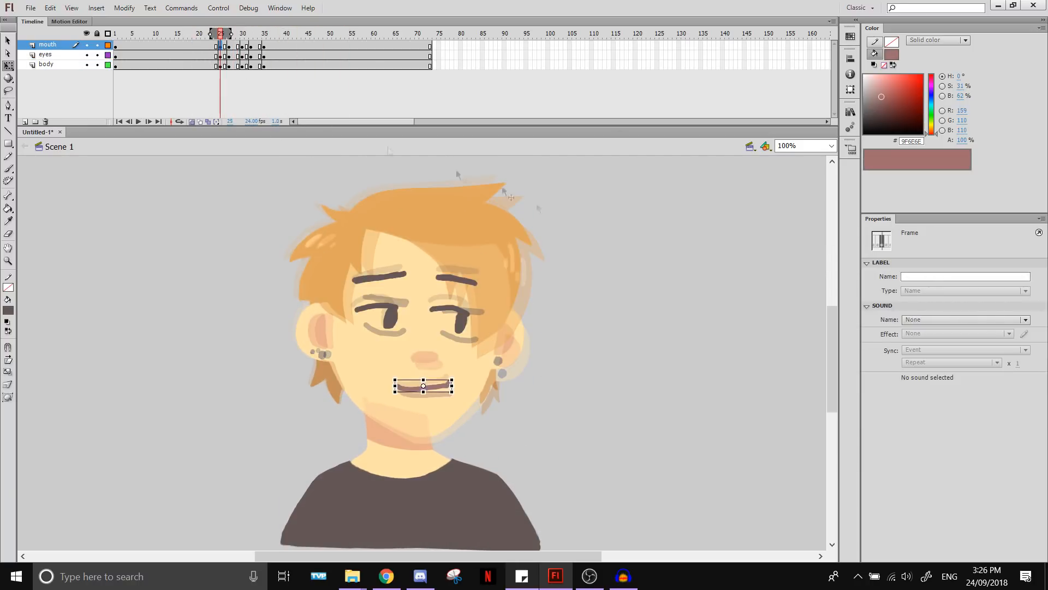
Turn off onion skinning and rotate the hair group slightly clockwise at frame 25 and counter-clockwise at frame 32
left_click(582, 223)
left_click(192, 121)
left_click(433, 227)
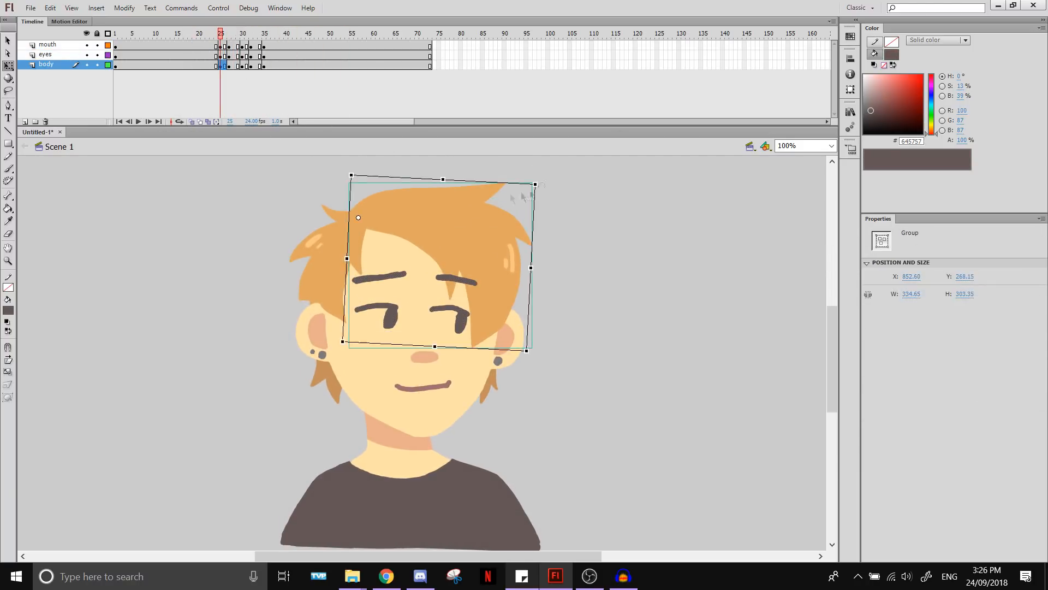
key("Return")
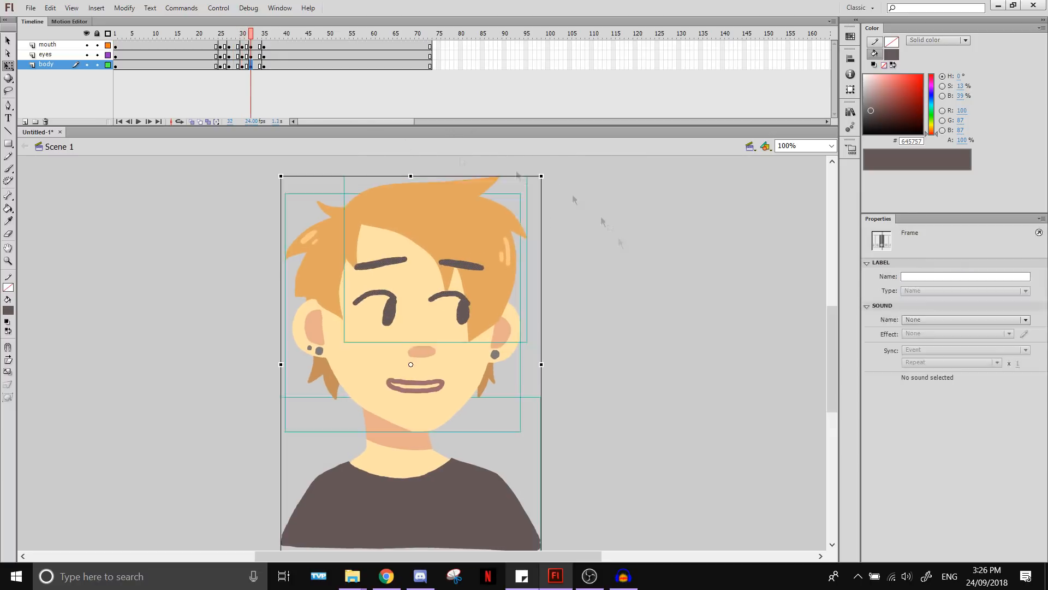
left_click(471, 204)
left_click_drag(532, 170, 528, 163)
Remove more frames around frames 28 to 32 on all three layers to speed up the head movement
left_click(281, 56)
mouse_move(235, 66)
left_mouse_down()
mouse_move(237, 50)
mouse_move(225, 67)
mouse_move(250, 65)
left_mouse_up()
key("shift+F5")
key("shift+F5")
left_click(198, 56)
key("Return")
right_click(251, 64)
left_click(298, 129)
Play the animation from before the blink and step through its frames to check the head movement
left_click(199, 56)
key("Return")
left_click(176, 55)
key("Return")
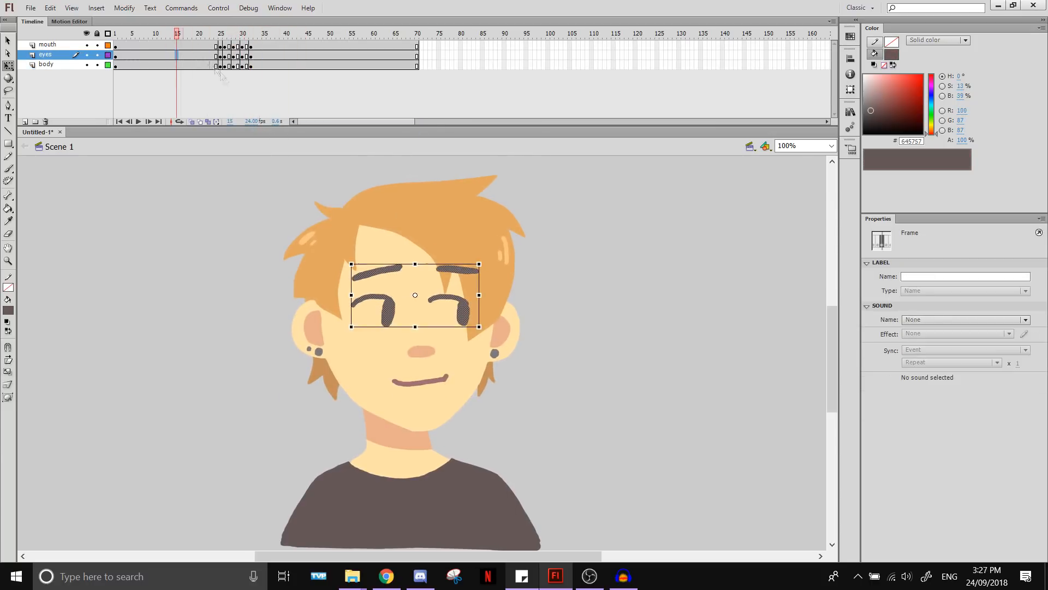
left_click(237, 47)
key("m")
key("comma")
key("comma")
key("comma")
key("period")
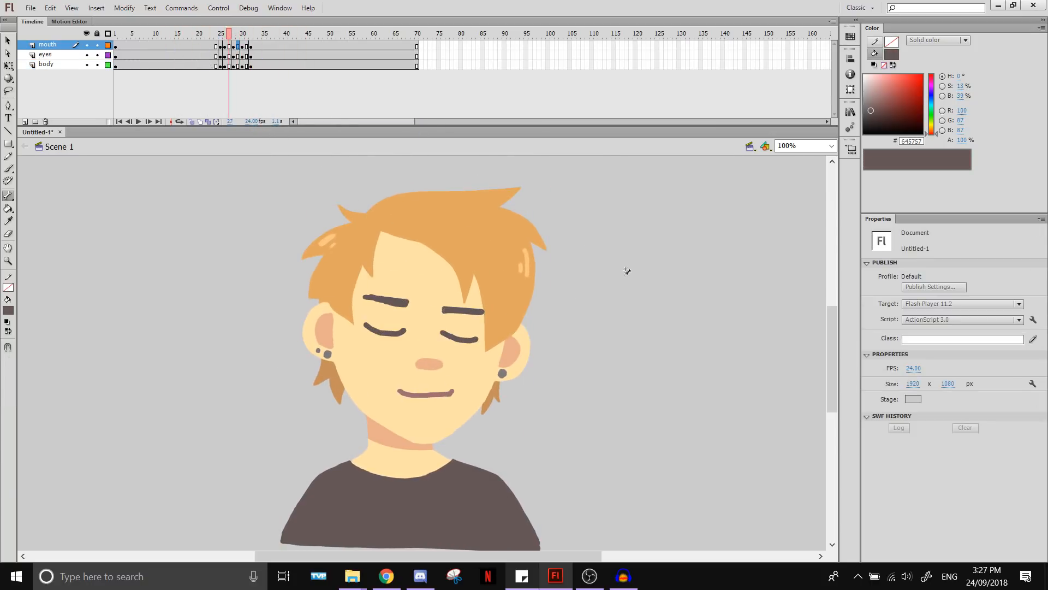
key("period")
key("period")
Rotate the hair group slightly counter-clockwise at frame 30 and add a body-layer keyframe at frame 34
key("l")
key("q")
key("ctrl+a")
left_click(587, 261)
key("period")
left_click(469, 233)
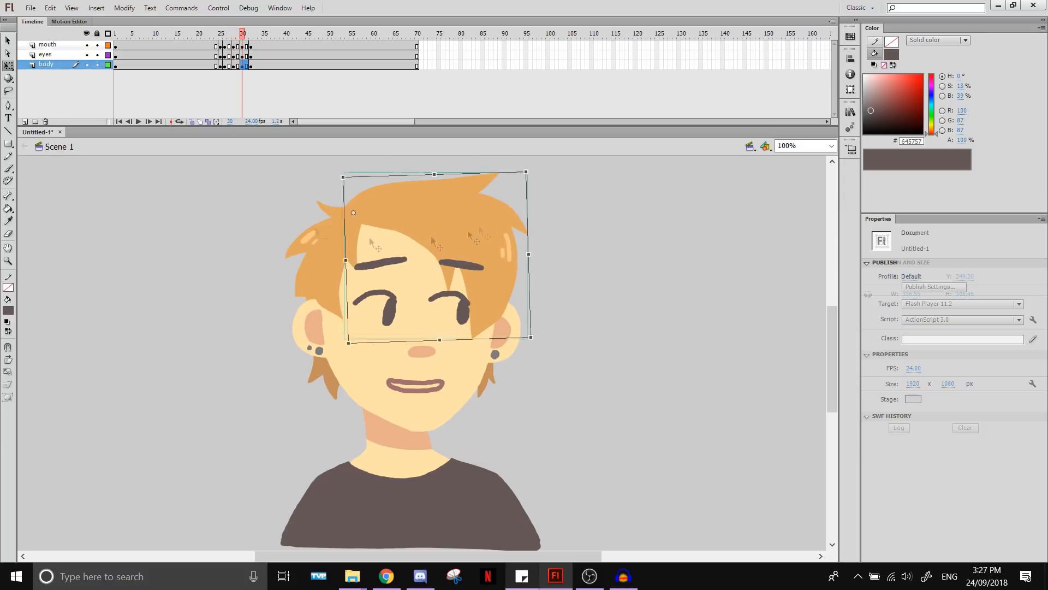
key("Return")
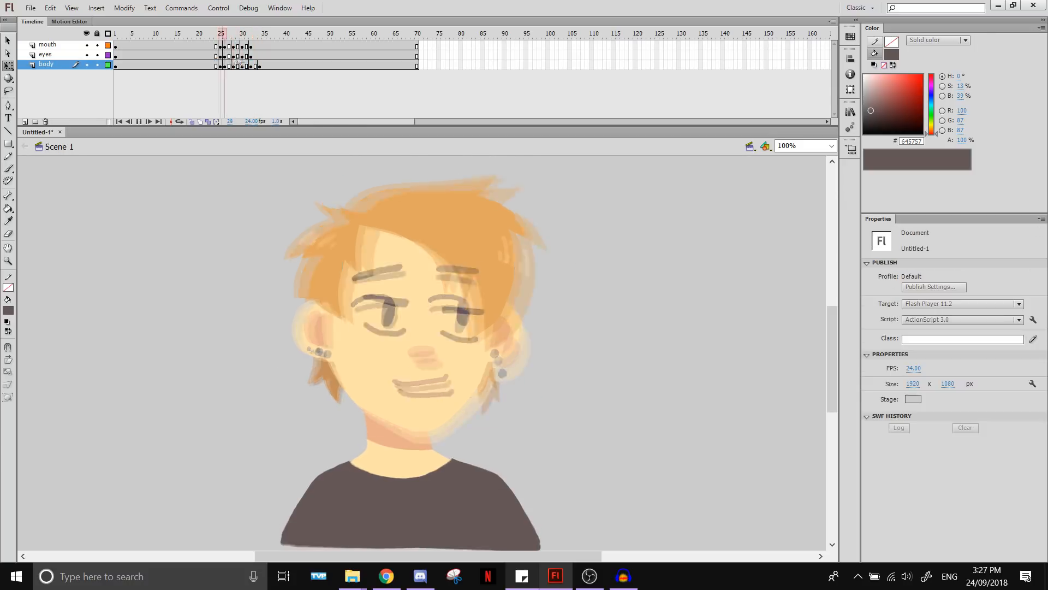
Step through the body layer's poses after frame 27 and rotate the hair group further counter-clockwise
key("Return")
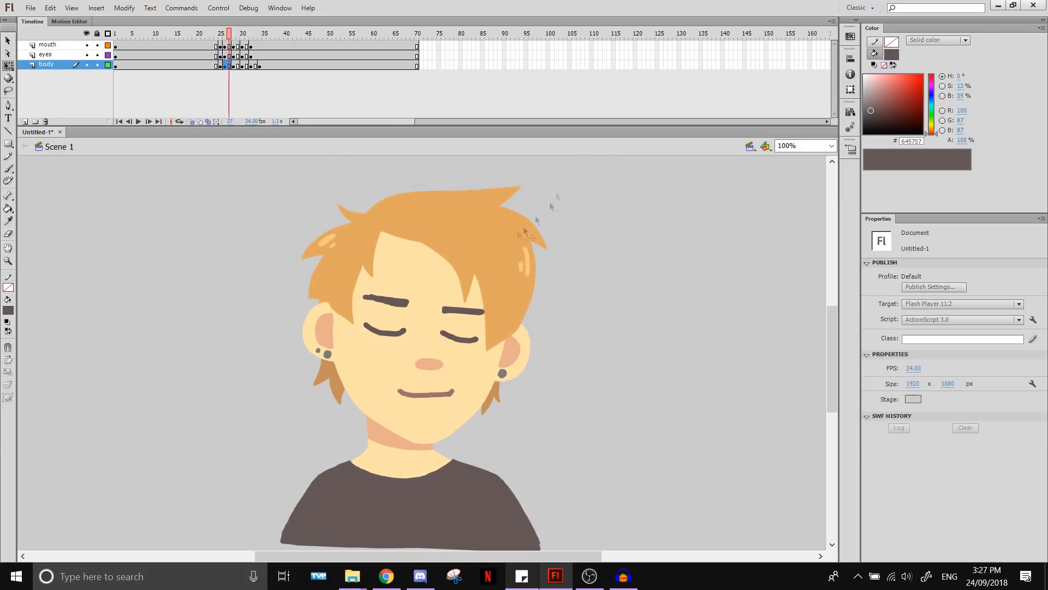
key("period")
left_click(521, 233)
key("period")
key("period")
left_click_drag(541, 181, 530, 158)
left_click(487, 215)
key("period")
key("period")
left_click(490, 214)
Add a keyframe at frame 36 on the body layer and adjust the hair group's rotation in the frame 34 pose
key("period")
key("period")
key("period")
key("period")
key("F6")
key("period")
key("comma")
key("comma")
left_click(465, 223)
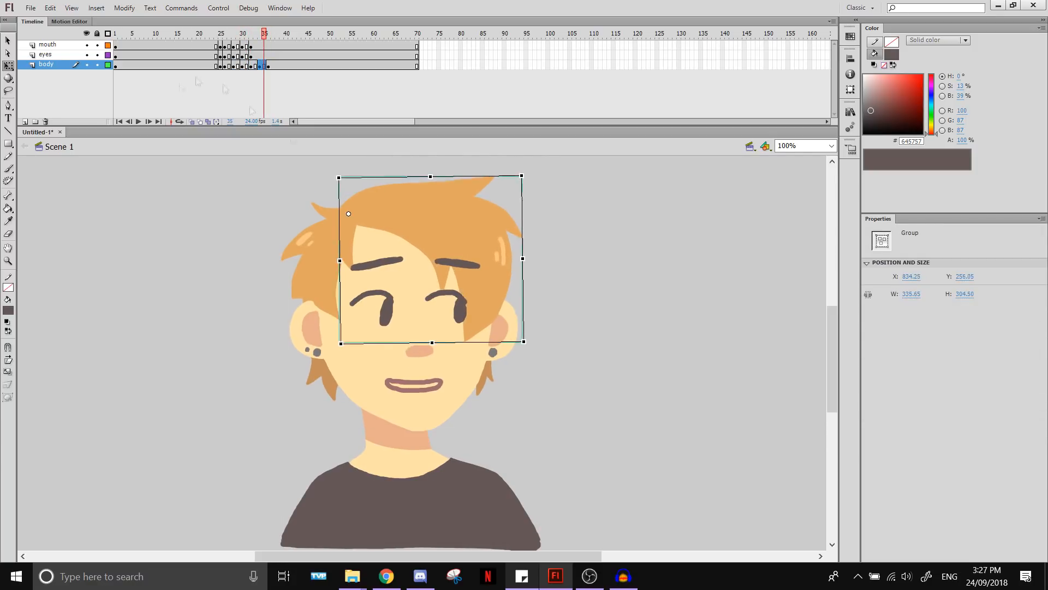
Play the animation and remove frames 62–67 from all three layers
key("Return")
left_click_drag(382, 46, 405, 65)
key("shift+F5")
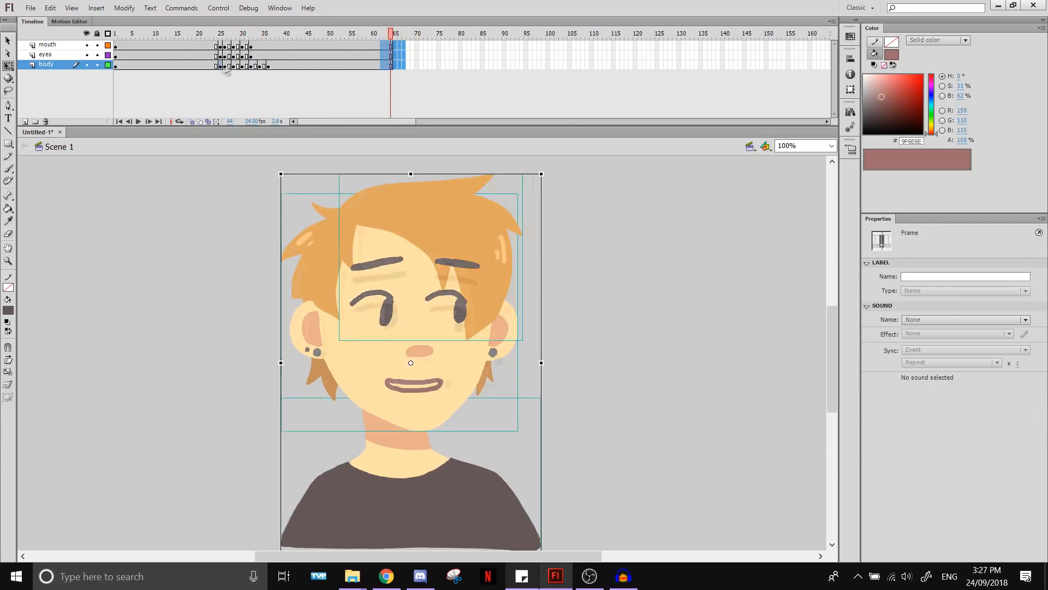
Rotate the hair group slightly clockwise in the closed-eyes pose at frame 26 and play the animation
left_click(225, 65)
key("comma")
key("period")
key("comma")
key("period")
key("period")
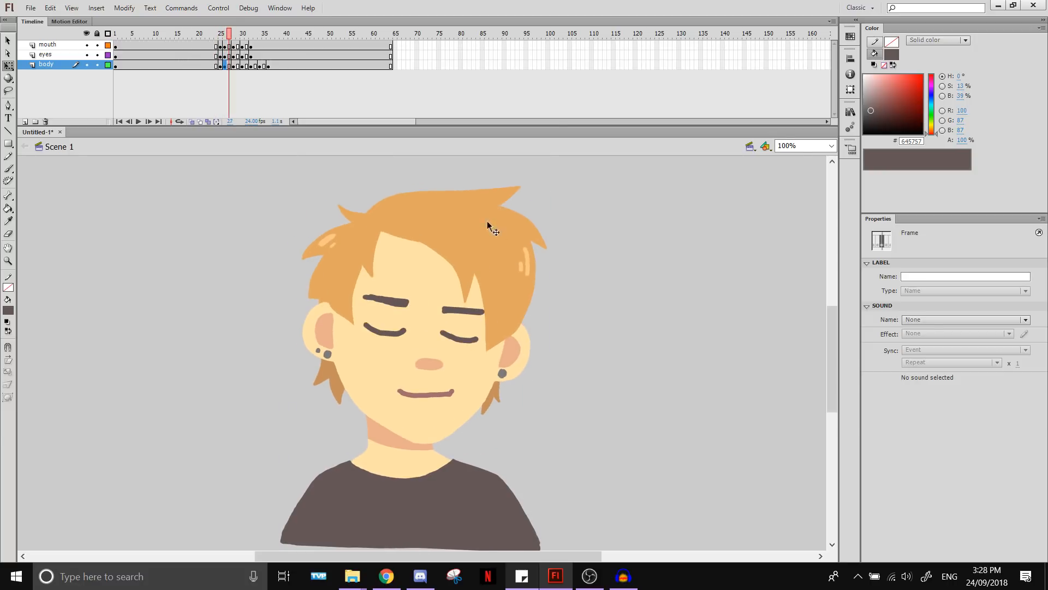
left_click(487, 223)
left_click_drag(558, 182, 562, 188)
left_click(159, 56)
key("Return")
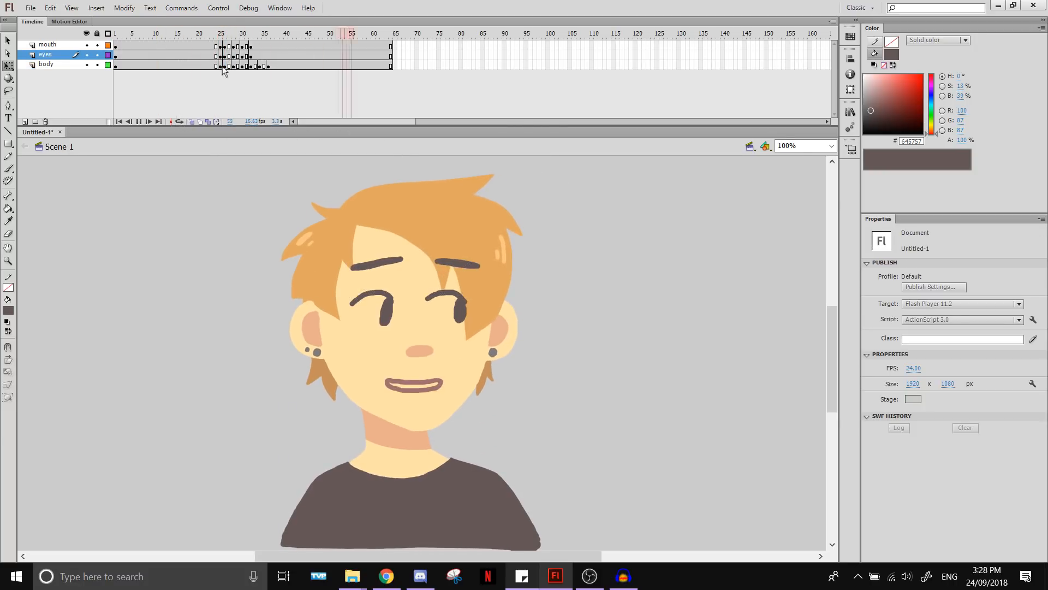
Rotate the hair group slightly clockwise in the body layer's pose at frame 25
left_click(222, 66)
key("comma")
key("period")
left_click(474, 201)
left_click_drag(538, 169, 533, 194)
Step through the body layer's poses after frame 25 and back to compare the hair group's position
key("period")
left_click(498, 226)
key("period")
key("period")
key("period")
left_click(491, 229)
key("comma")
key("comma")
key("comma")
key("comma")
key("comma")
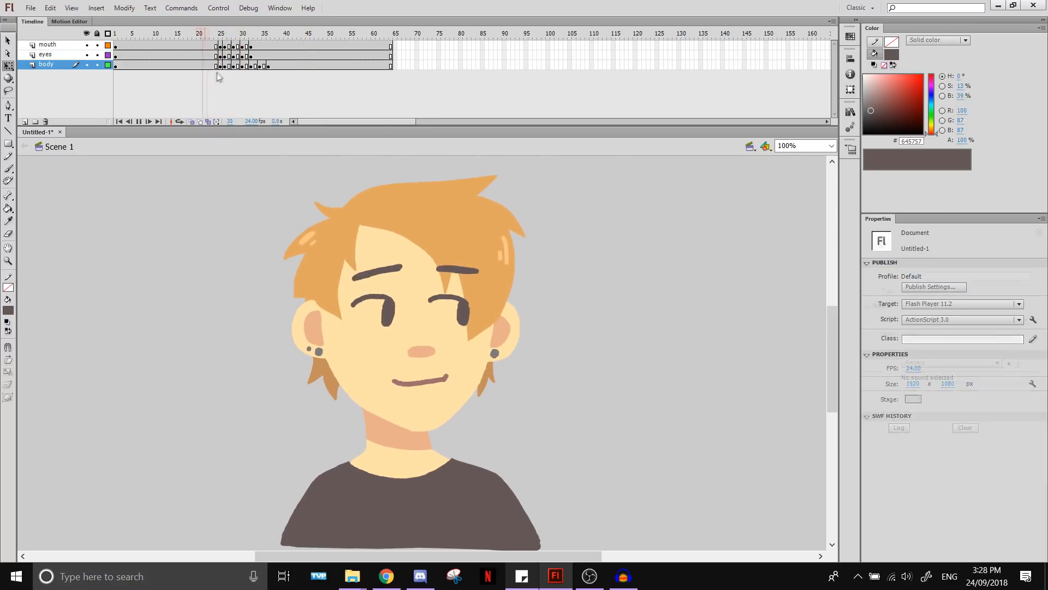
Rotate the hair group slightly counter-clockwise in the body layer's pose at frame 33
key("period")
key("period")
key("period")
key("period")
key("period")
key("period")
left_click(496, 223)
key("period")
key("period")
key("period")
key("period")
left_click(503, 192)
left_click_drag(533, 174, 527, 166)
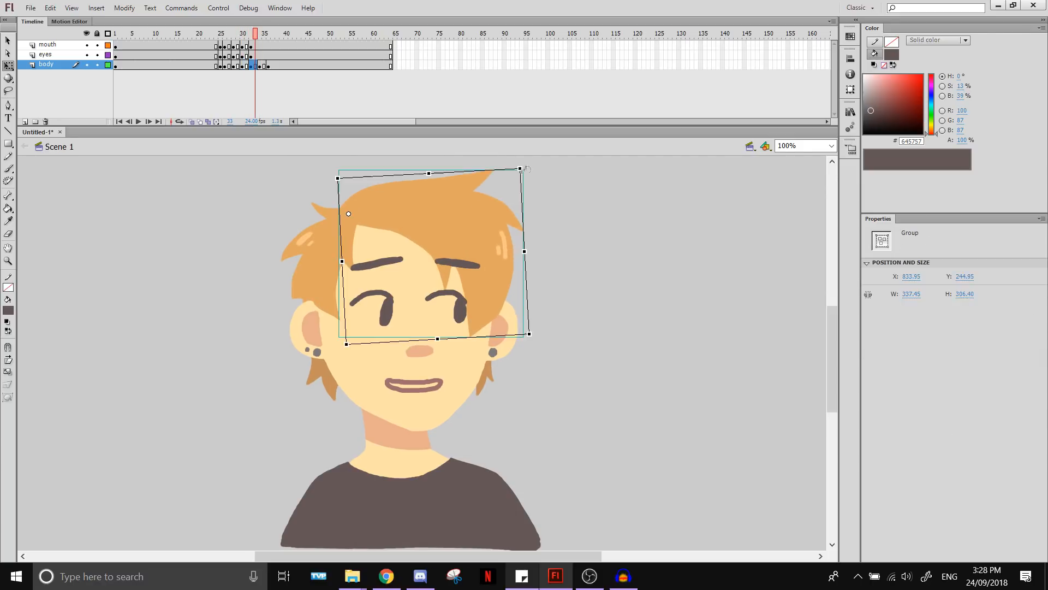
Play the animation from around frame 18 to check the adjusted hair movement
left_click(190, 46)
key("Return")
left_click(169, 65)
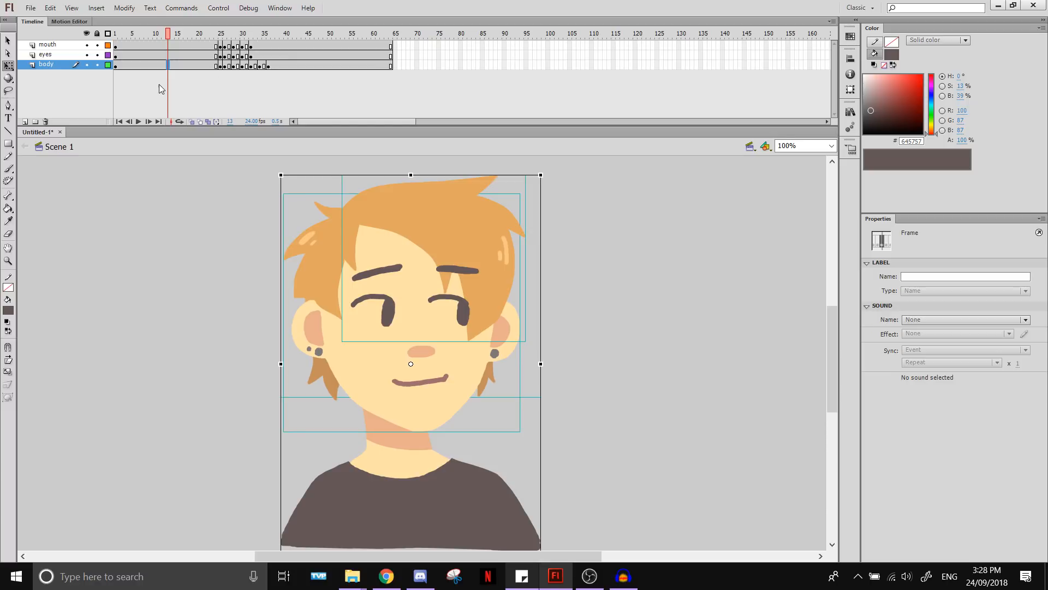
left_click(595, 265)
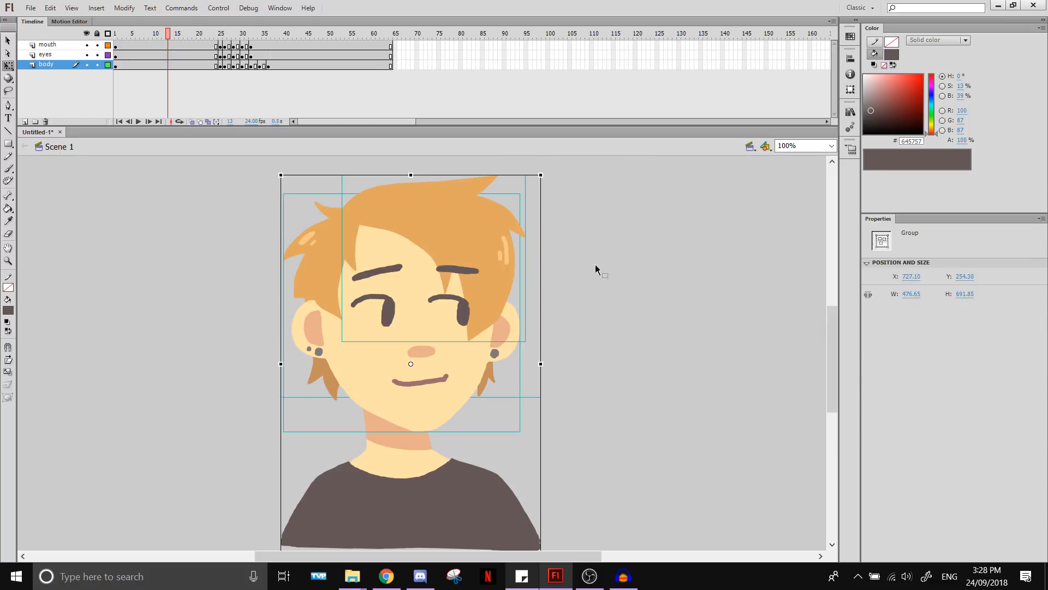
Inspect the hair group in the half-closed-eyes pose at frame 25
left_click(220, 56)
left_click(634, 317)
left_click(437, 208)
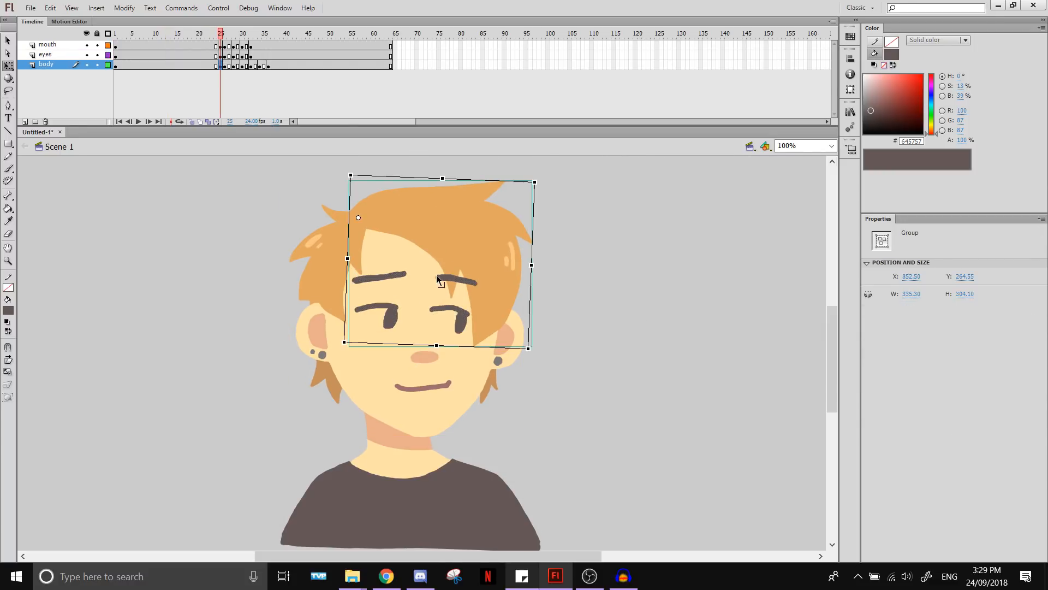
left_click(635, 352)
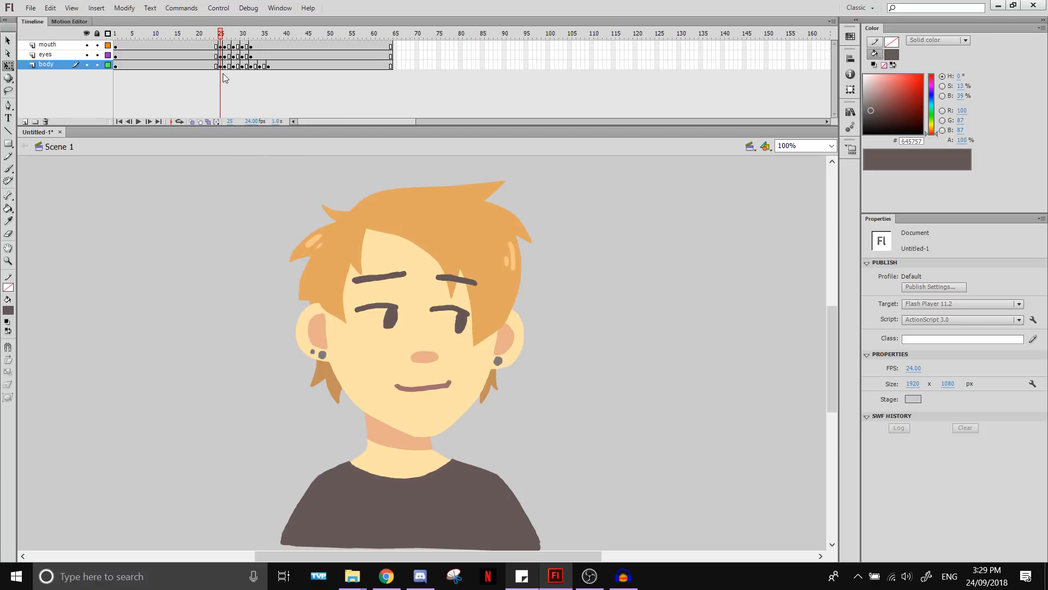
left_click(449, 225)
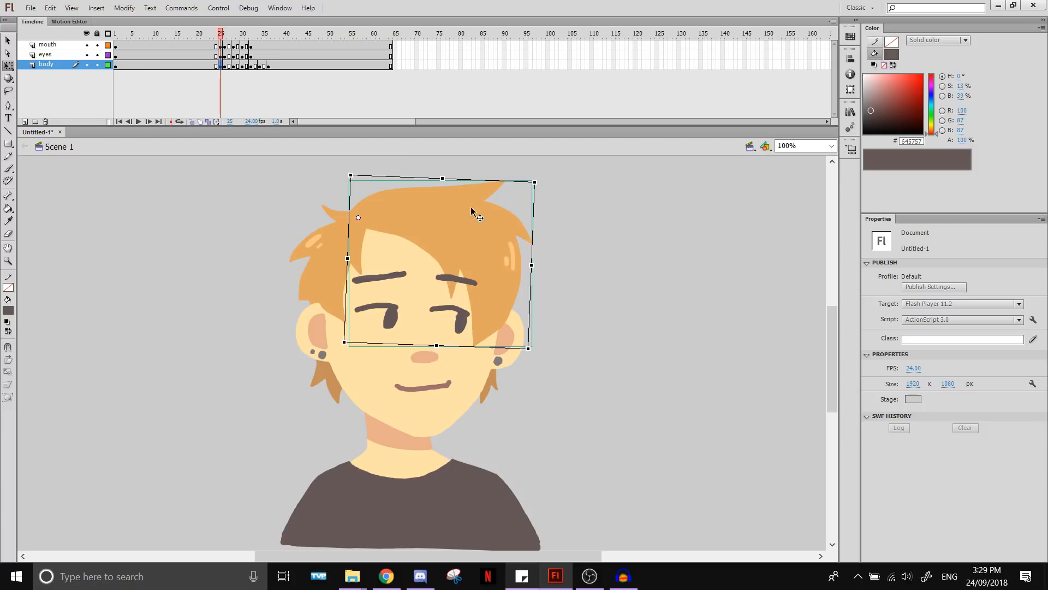
Play the whole animation repeatedly from the first frame to review the blink, head tilt and hair follow-through
left_click(145, 54)
left_click(115, 66)
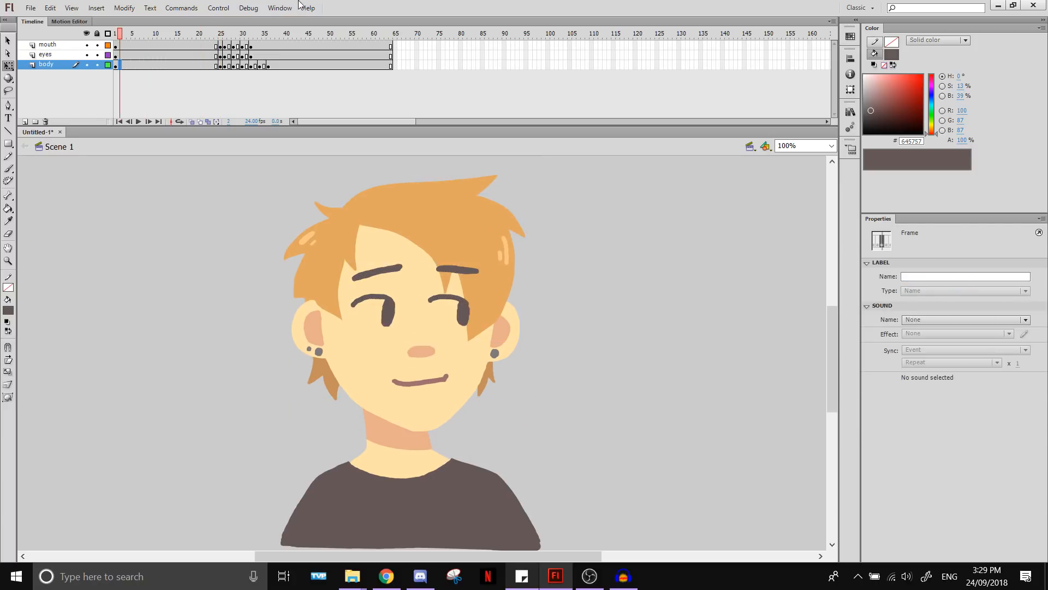
key("Return")
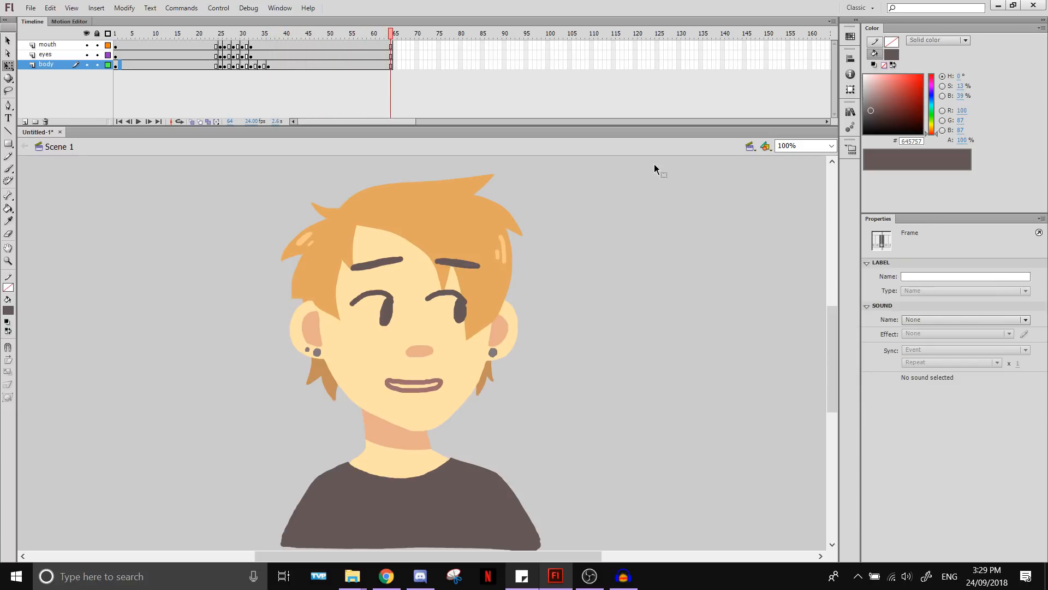
key("Return")
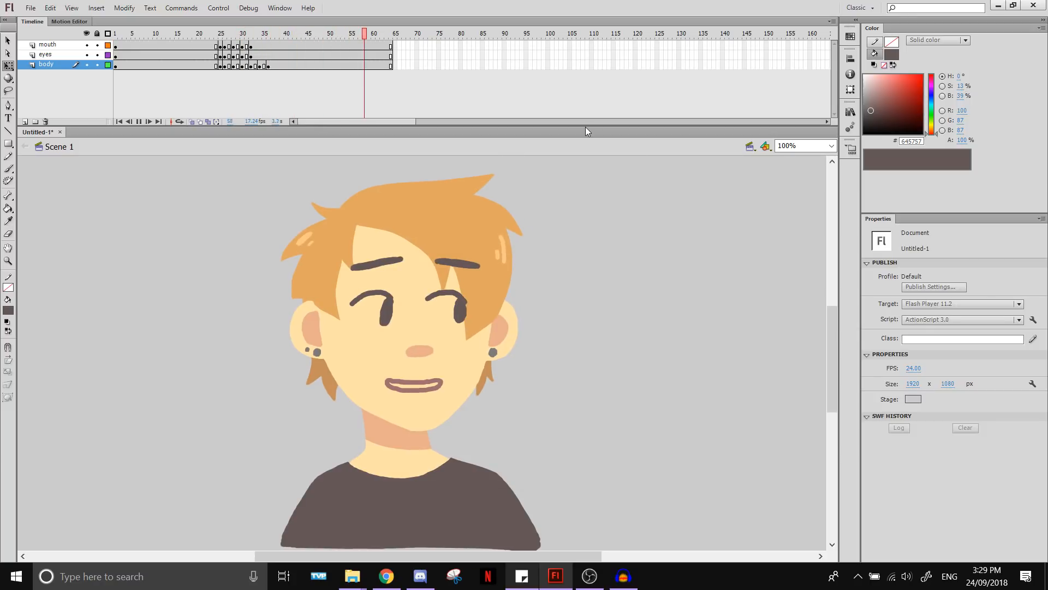
key("Return")
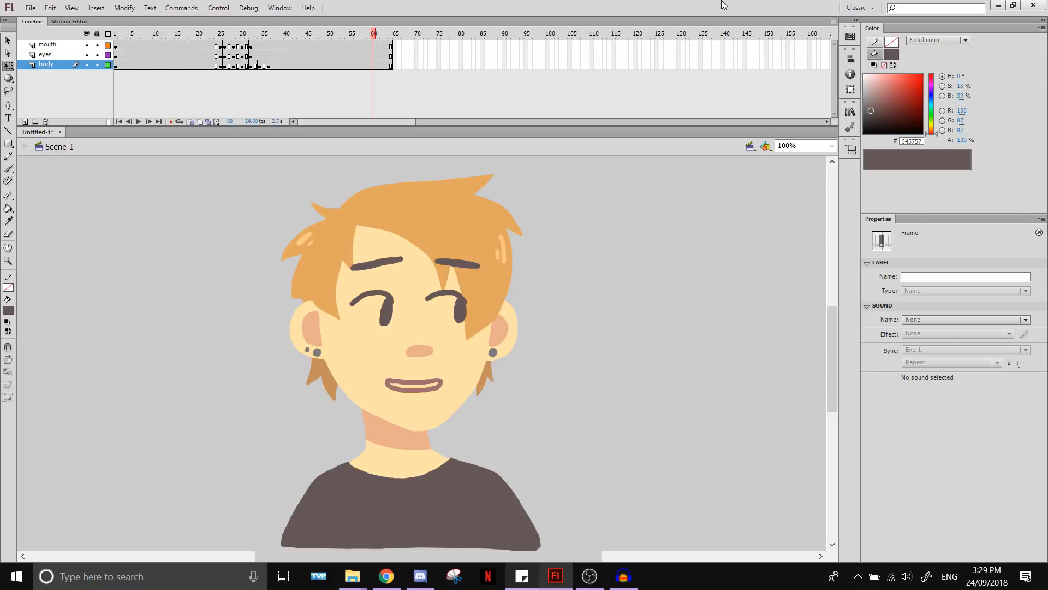
Compare the eyes layer's drawings at frames 20 and 28 and in the frames after the expression change
left_click(596, 348)
left_click(199, 55)
left_click(233, 56)
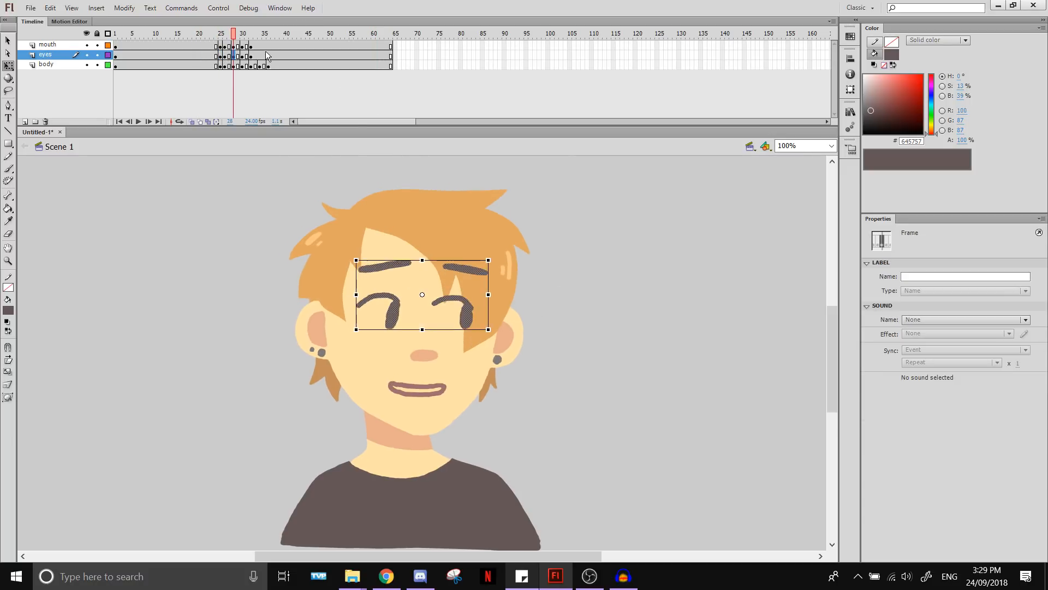
left_click(265, 53)
left_click(303, 46)
left_click(199, 55)
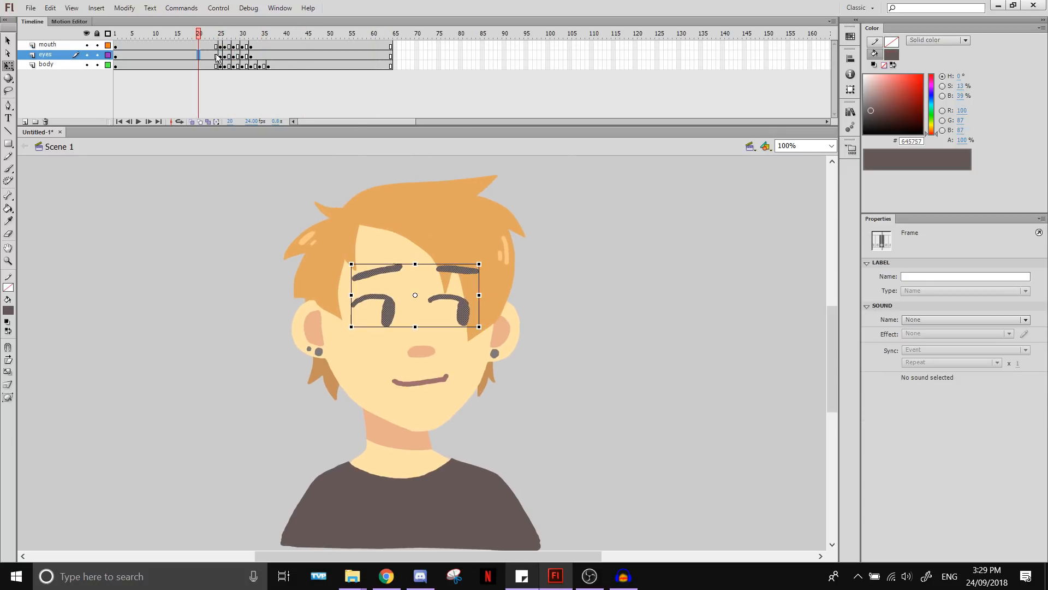
left_click(670, 356)
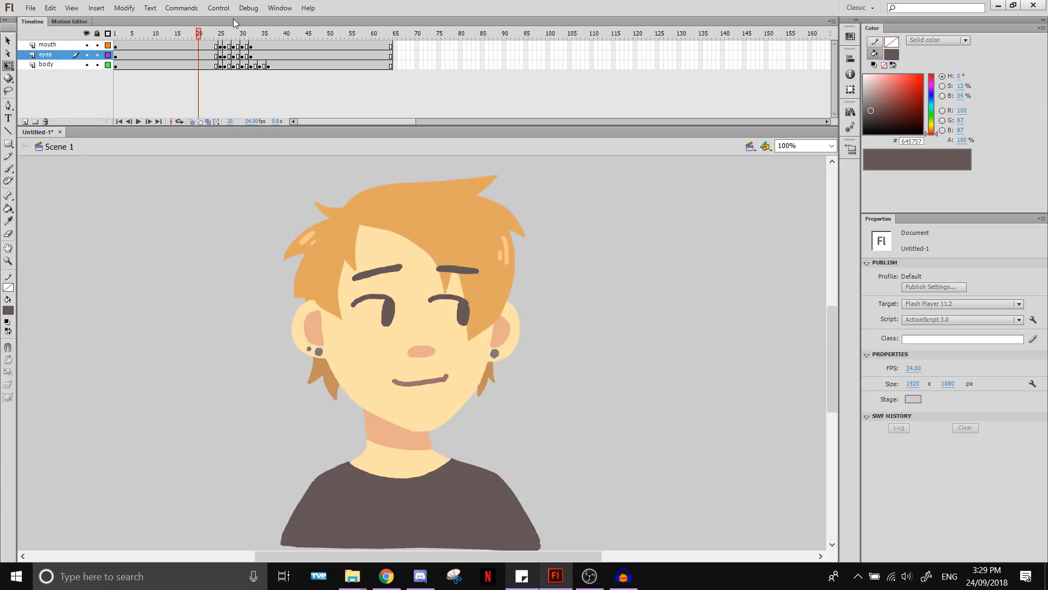
Compare the body layer's poses at frames 25, 27 and 28
left_click(199, 65)
left_click(211, 66)
left_click(220, 66)
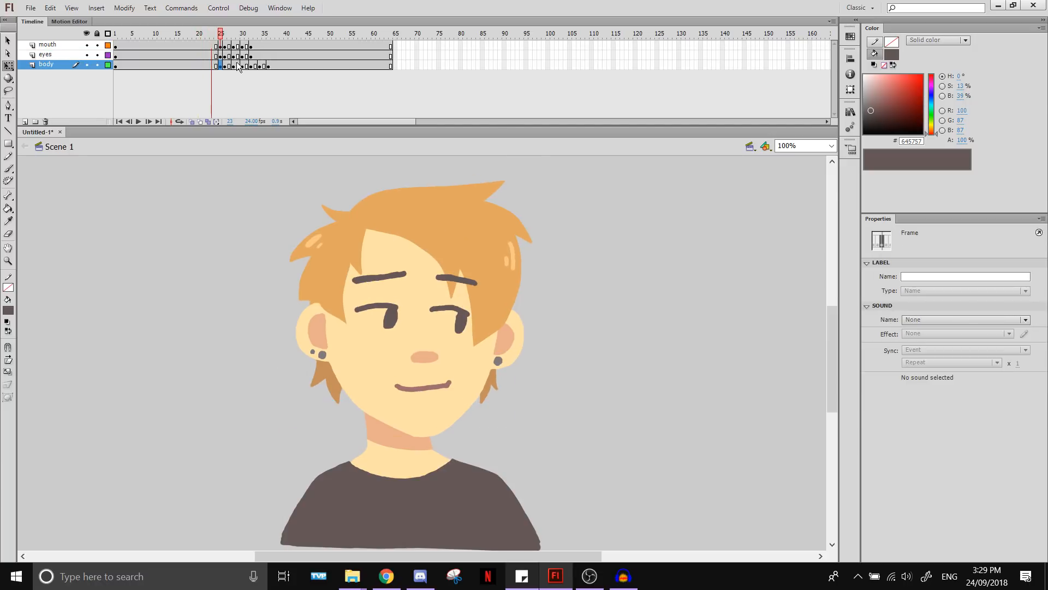
key("Return")
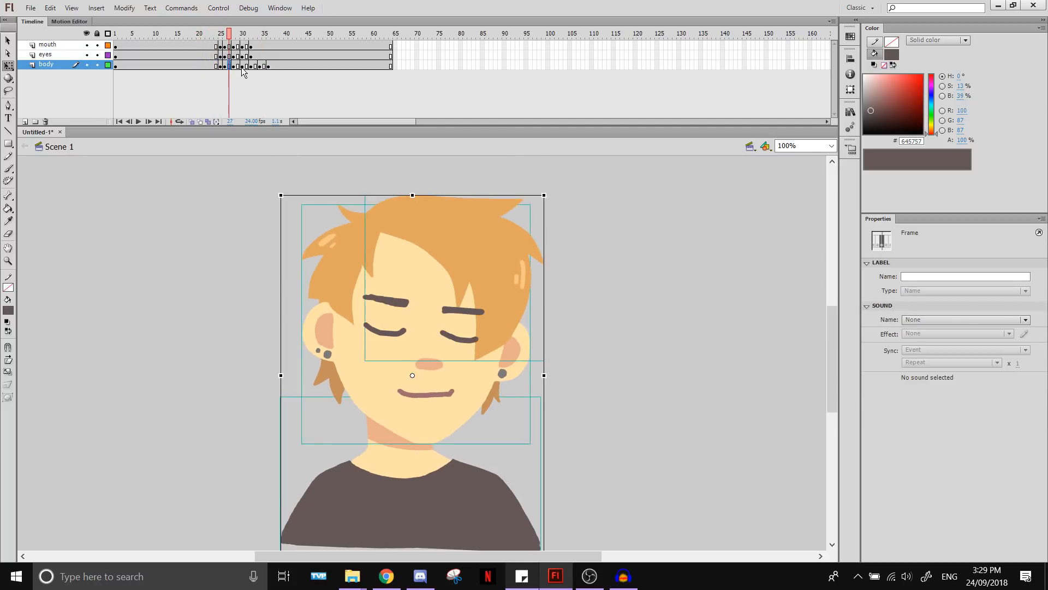
left_click(215, 66)
left_click(222, 66)
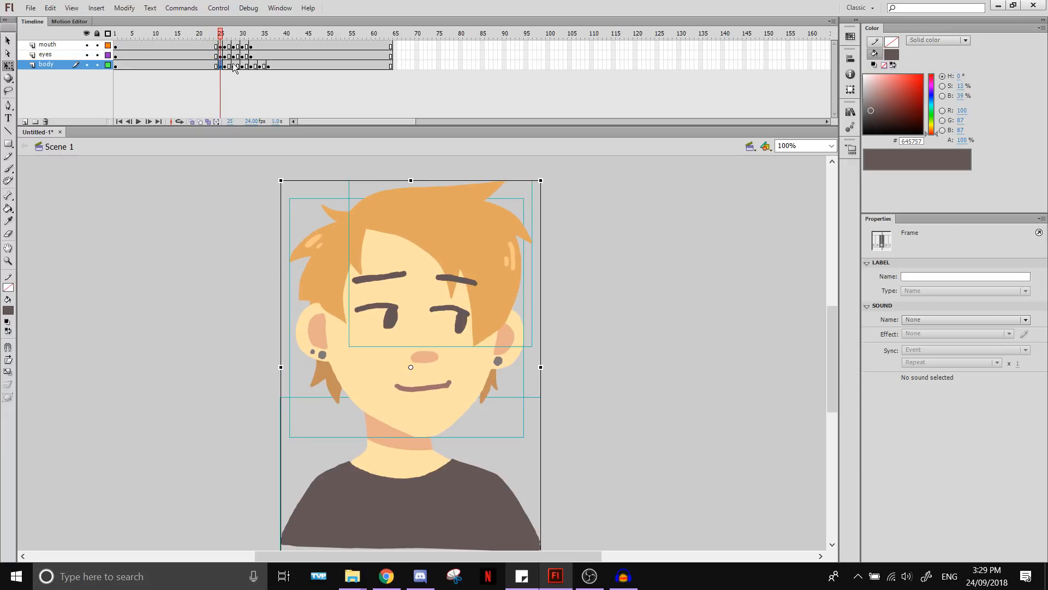
left_click(233, 63)
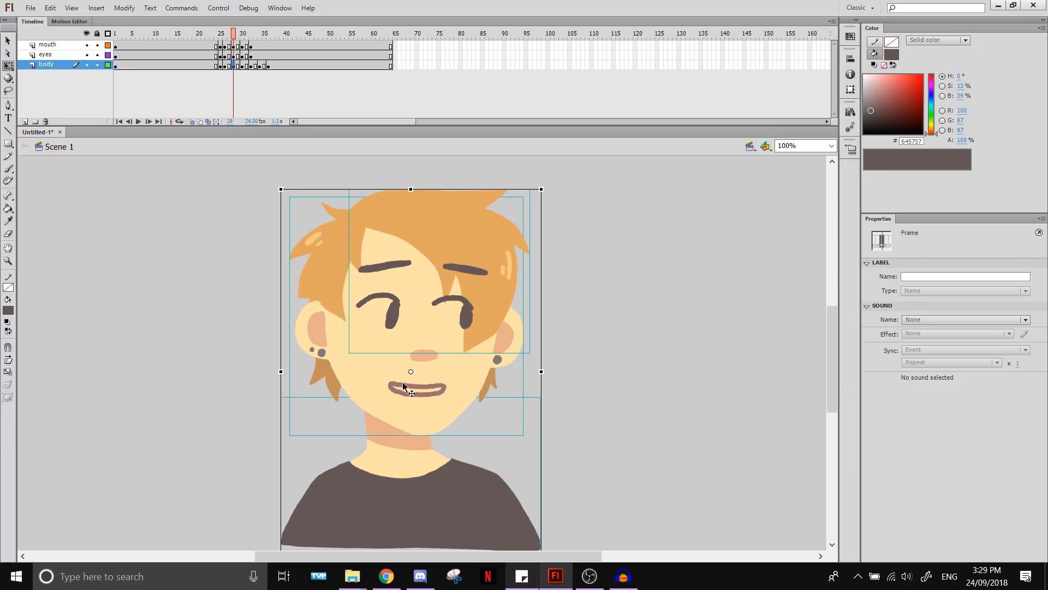
Open the head group at frame 20 of the body layer for editing and select the nose inside it
left_click(199, 66)
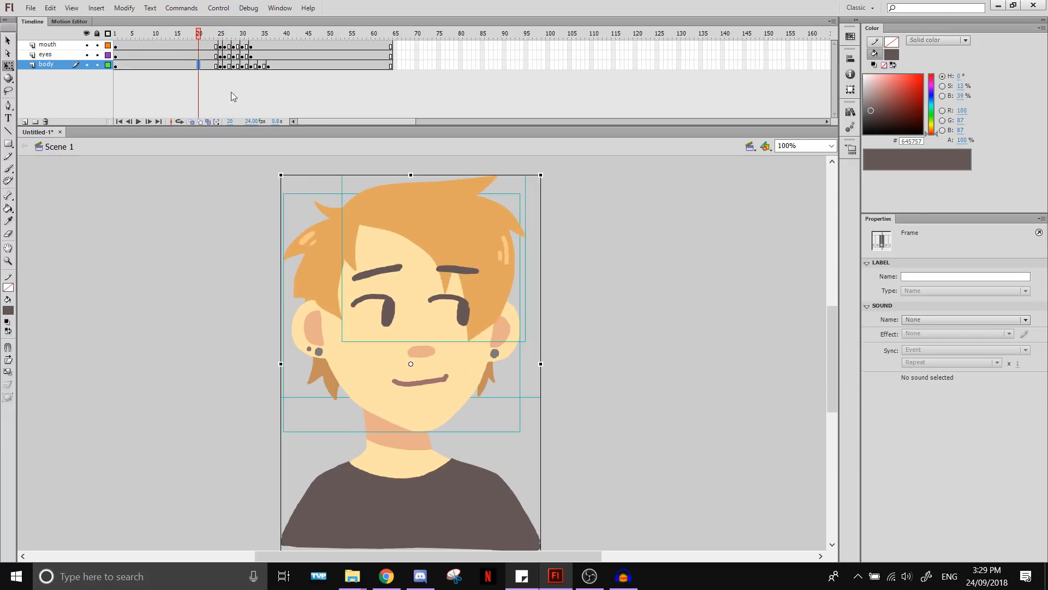
left_click(420, 352)
double_click(420, 352)
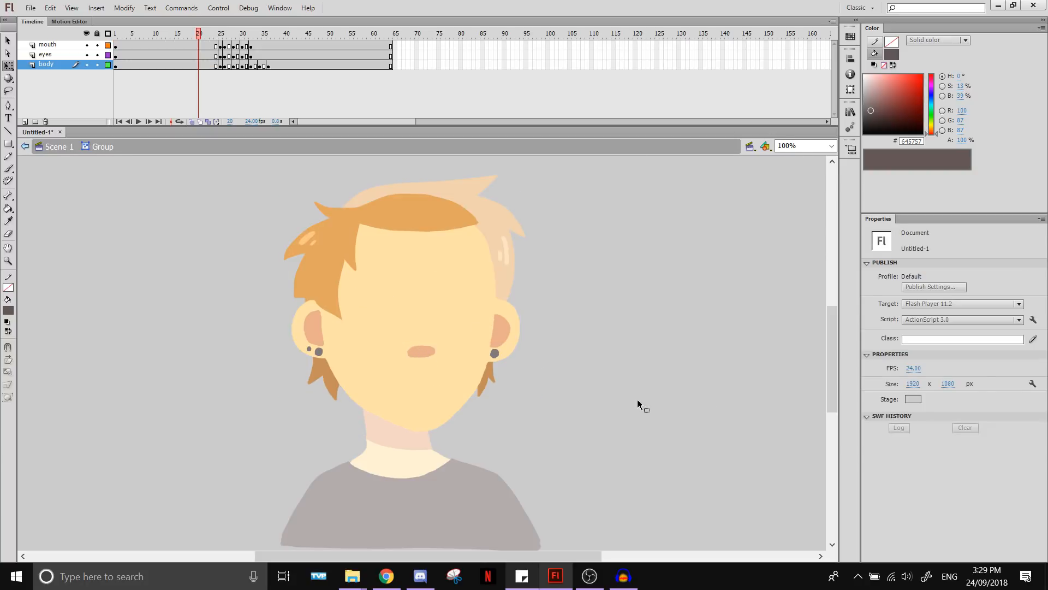
left_click(198, 67)
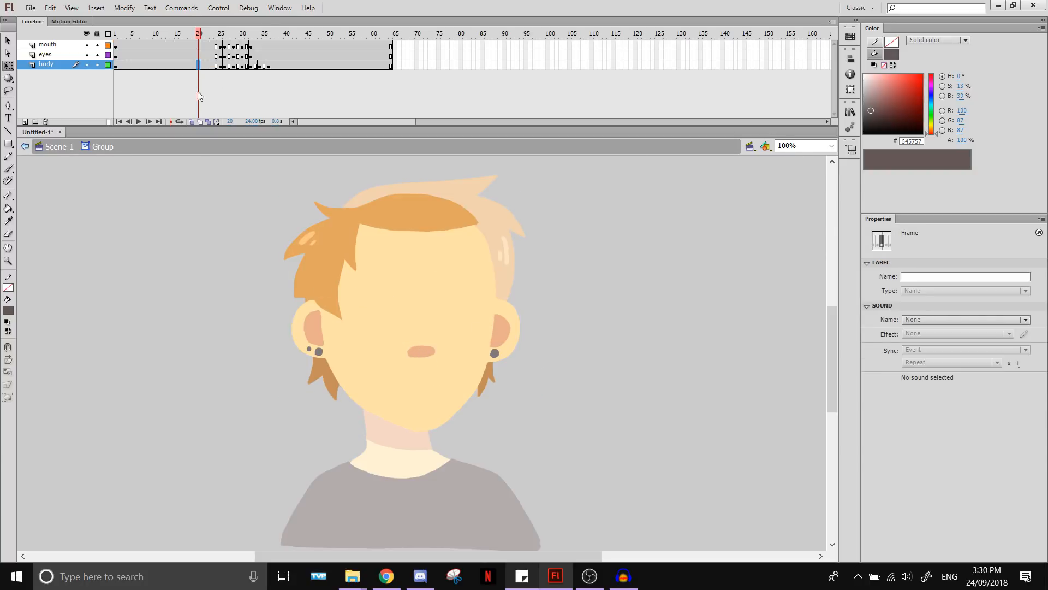
left_click(420, 332)
left_click(423, 350)
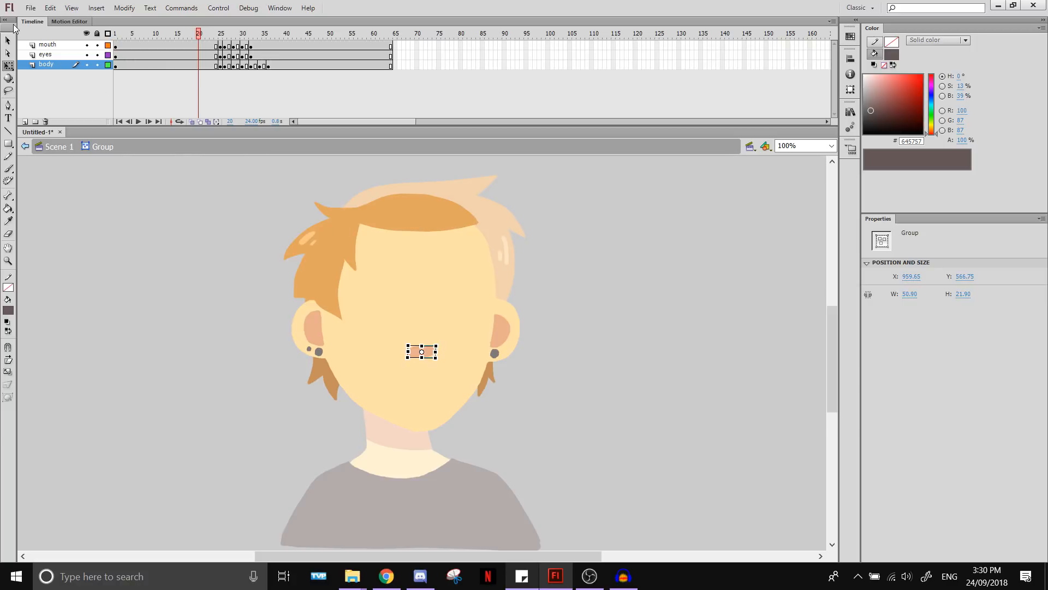
Try moving the nose to other spots on the face and revert the moves
left_click(7, 41)
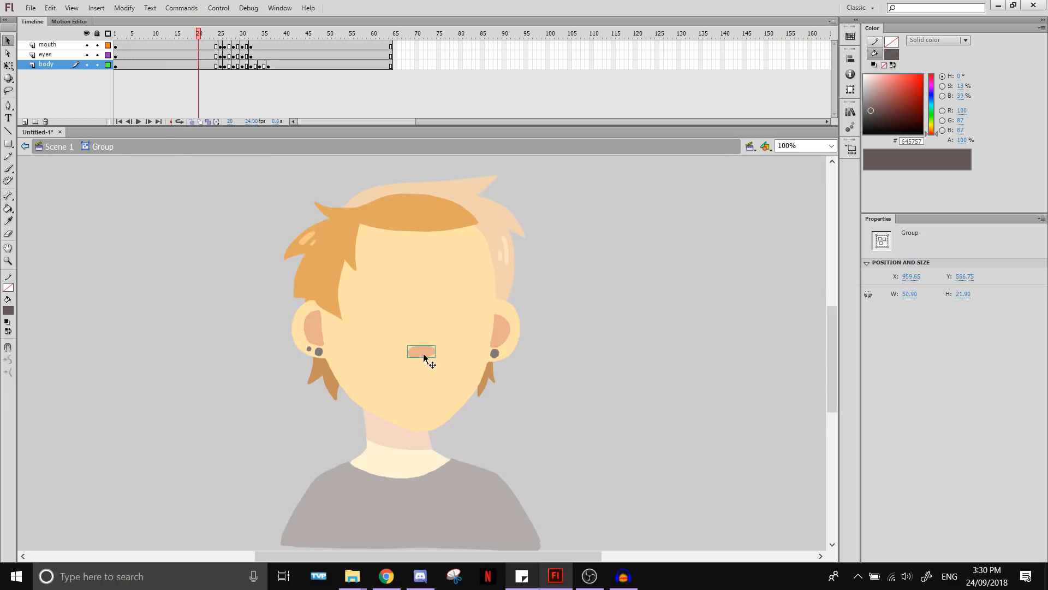
mouse_move(424, 357)
left_mouse_down()
mouse_move(620, 360)
mouse_move(414, 357)
mouse_move(442, 342)
mouse_move(418, 366)
left_mouse_up()
key("ctrl+z")
key("ctrl+z")
key("ctrl+z")
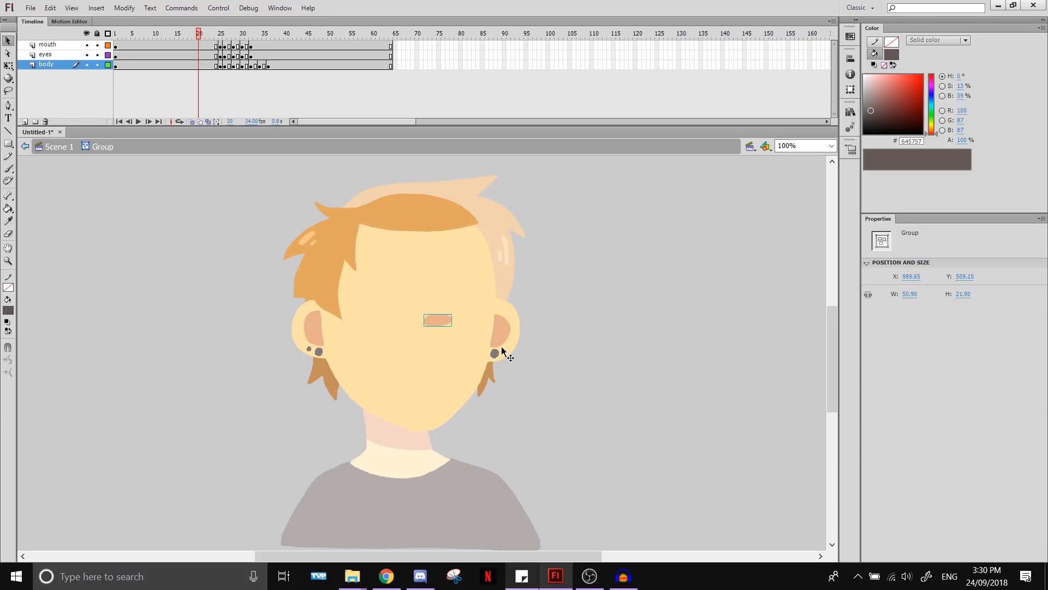
key("ctrl+y")
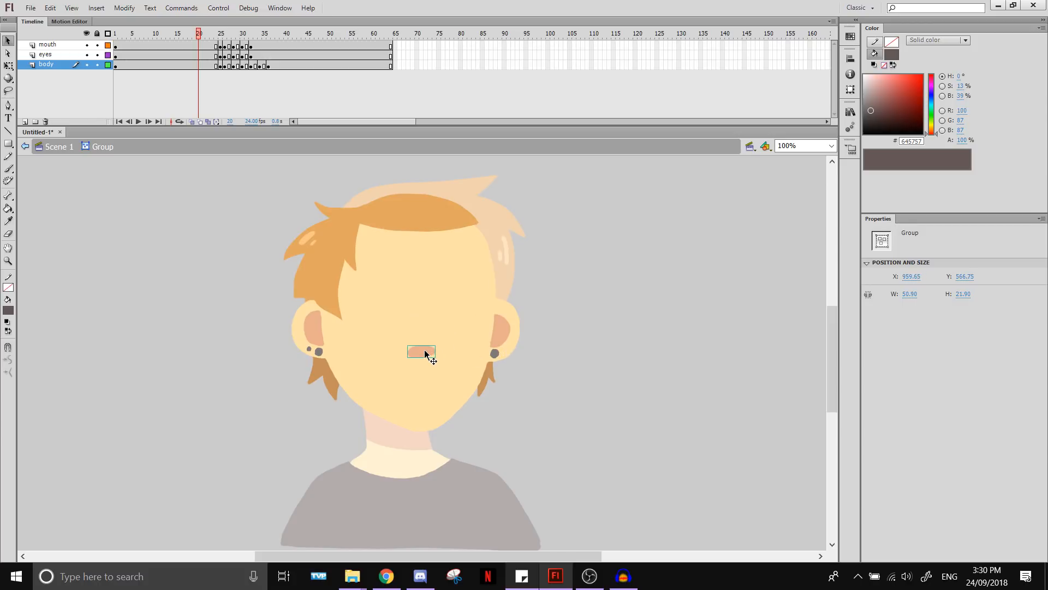
Rotate the nose slightly clockwise and shift it sideways toward the ear with two earrings
left_click(8, 66)
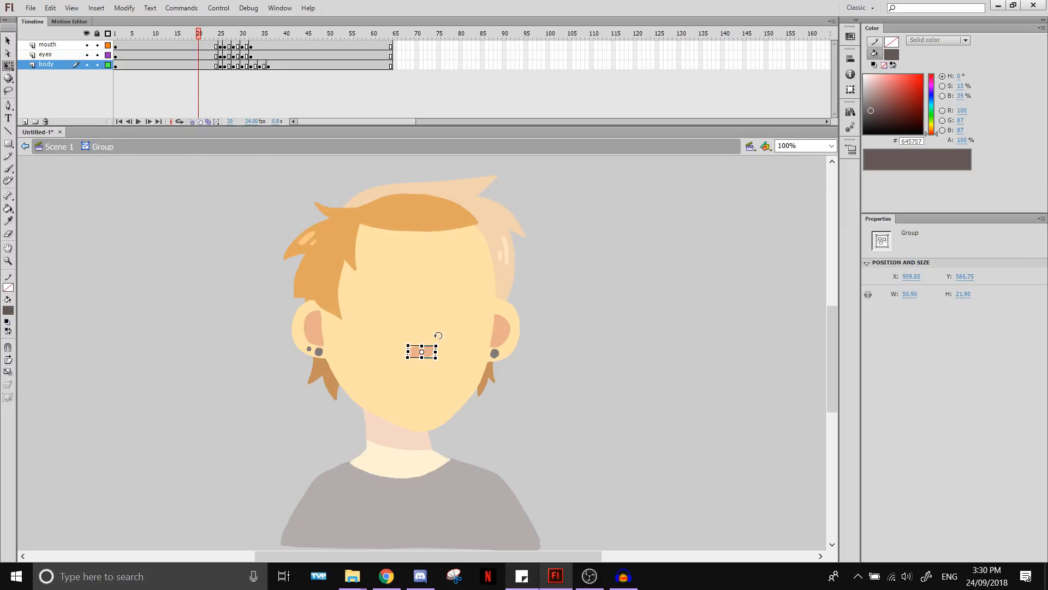
left_click_drag(439, 336, 401, 350)
left_click(9, 42)
left_click(612, 274)
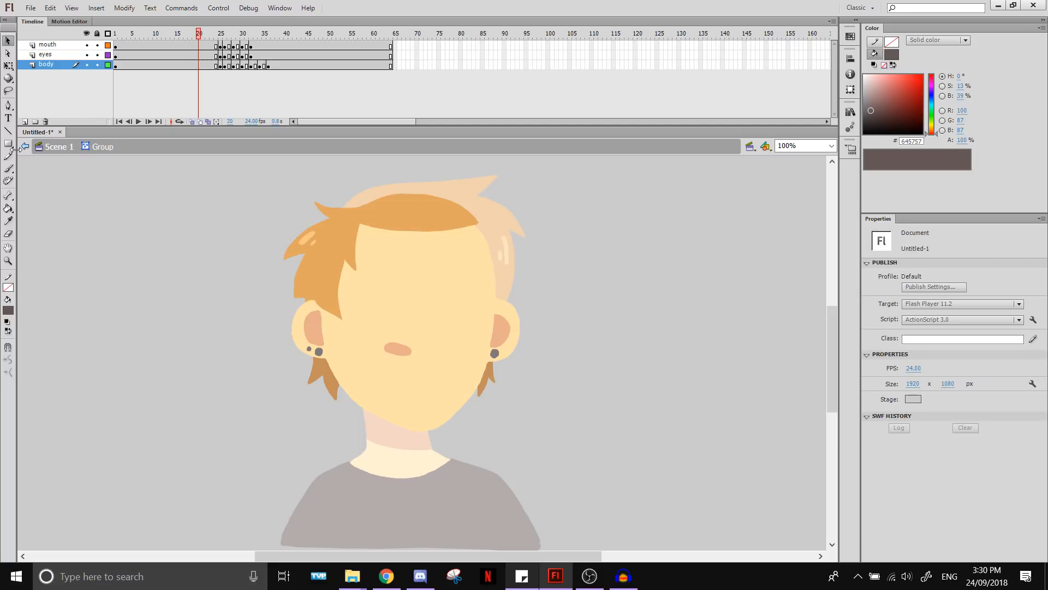
Brush skin colour #FFE2A8 over the inner edge of the side hair to widen the visible face
left_click(8, 156)
left_click(8, 311)
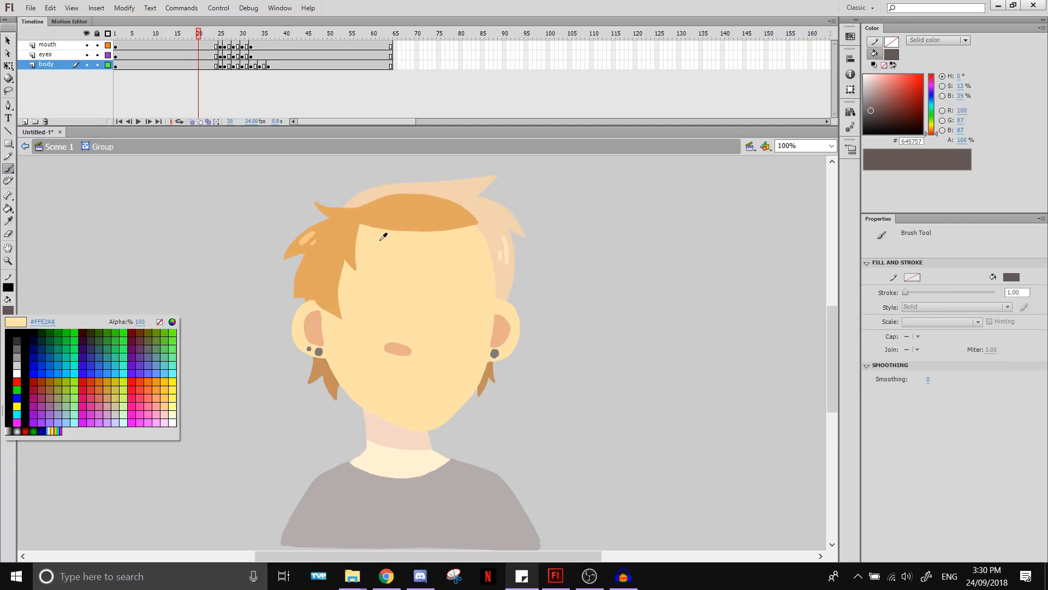
left_click(381, 239)
mouse_move(358, 227)
left_mouse_down()
mouse_move(356, 278)
mouse_move(342, 257)
mouse_move(335, 320)
left_mouse_up()
left_click_drag(343, 267, 338, 310)
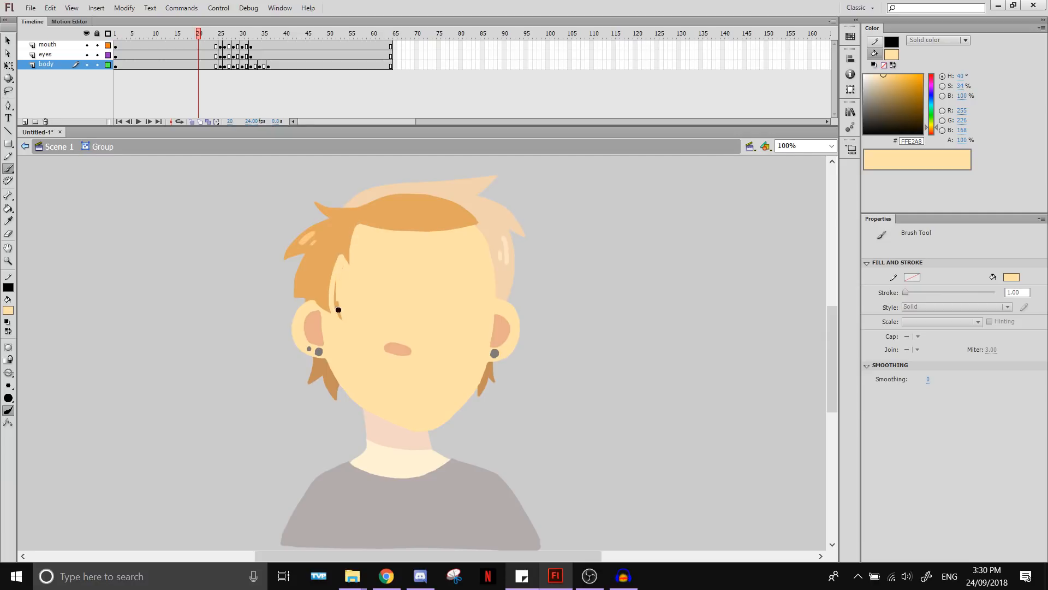
Sample the hair colour #E2A75F and brush a touch-up along the side hair's upper inner edge
left_click(8, 310)
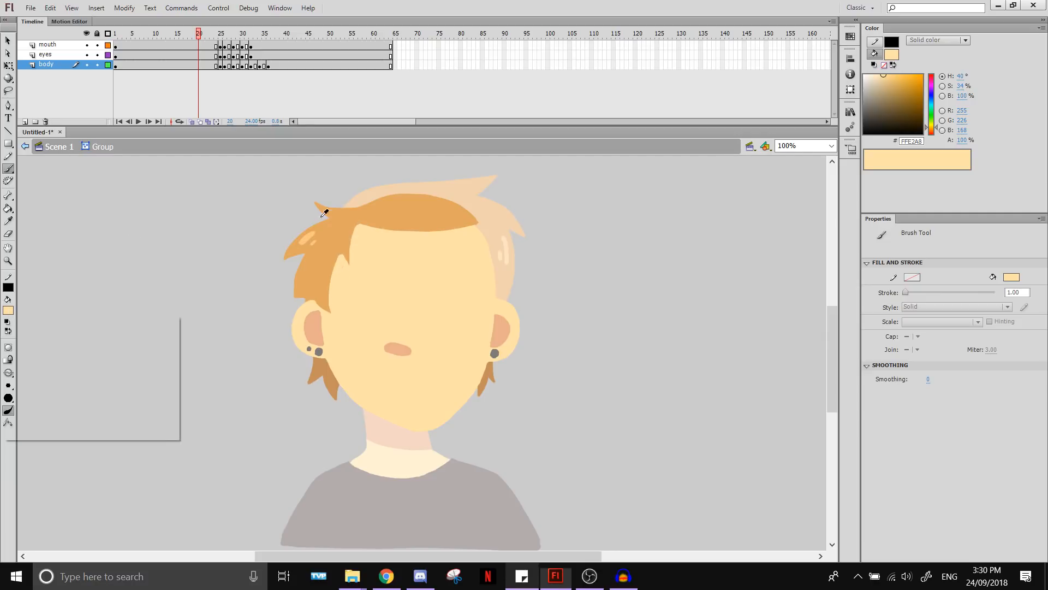
left_click(346, 242)
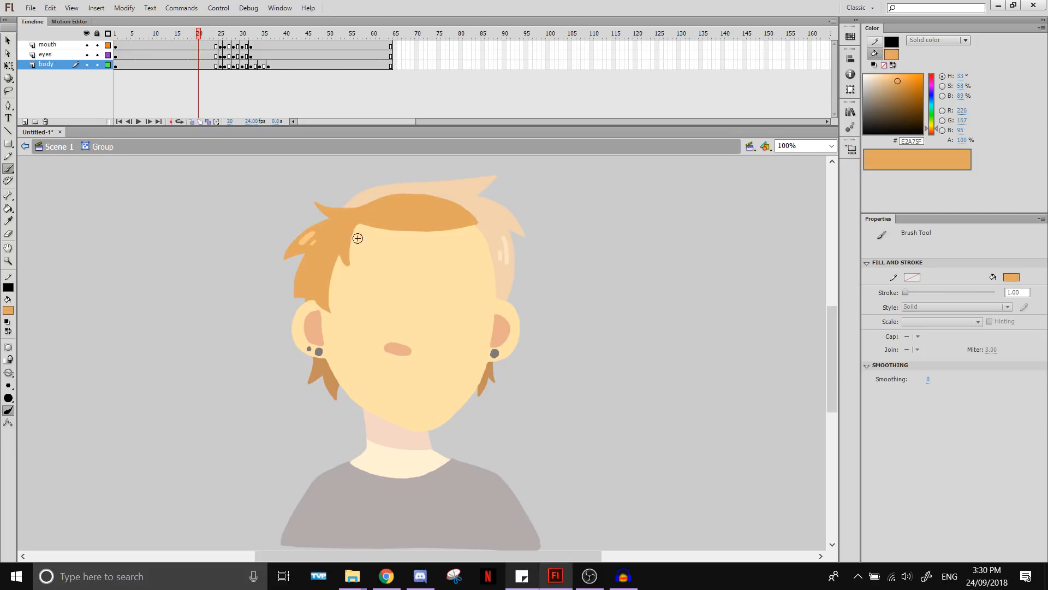
left_click_drag(352, 243, 360, 224)
Move the dark hair tuft below the ear with two earrings slightly upward behind the ear
left_click(8, 40)
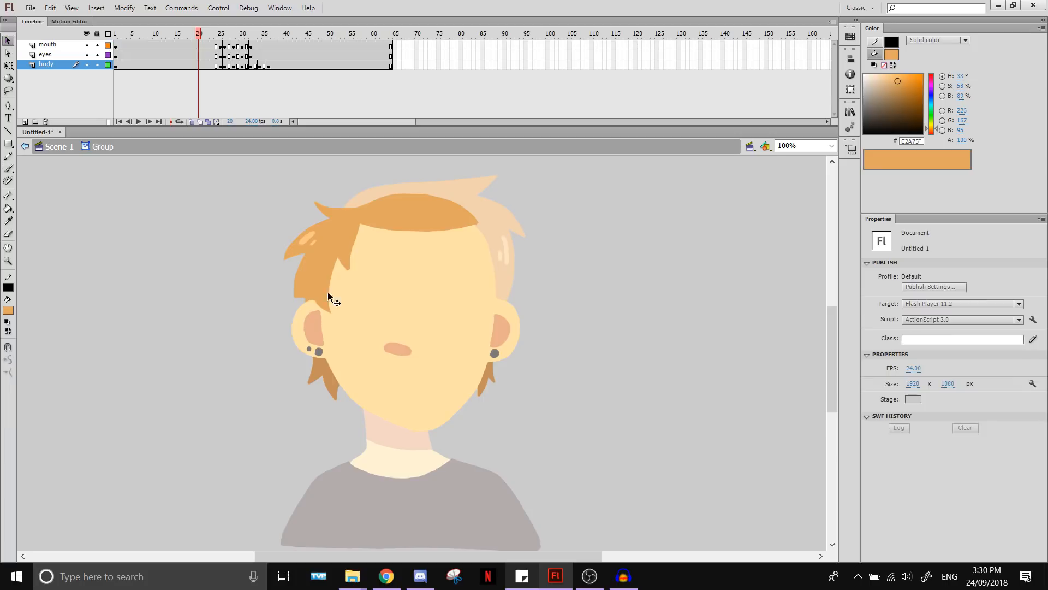
left_click(377, 393)
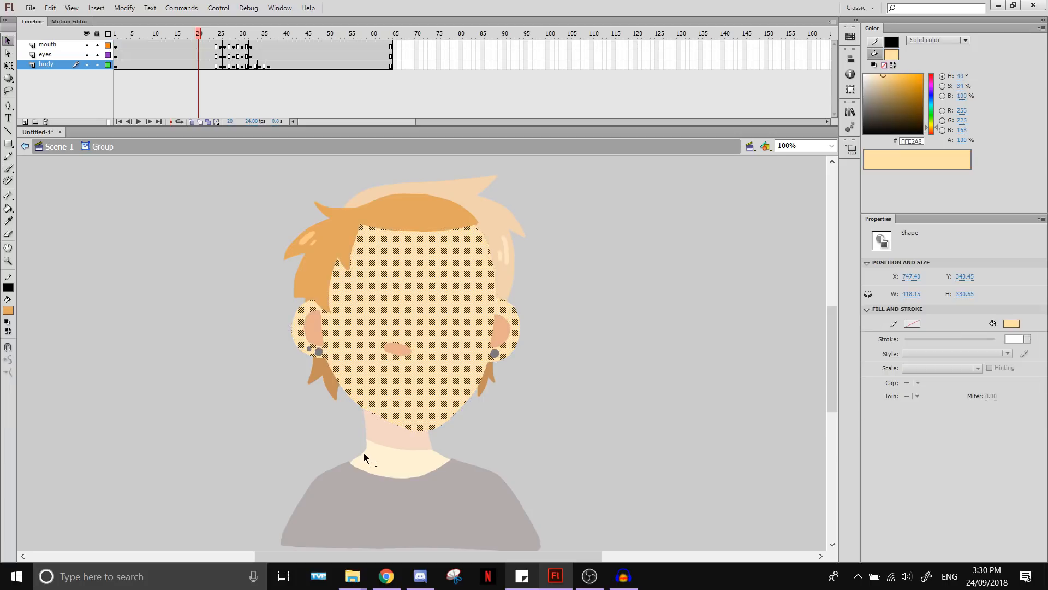
left_click(329, 380)
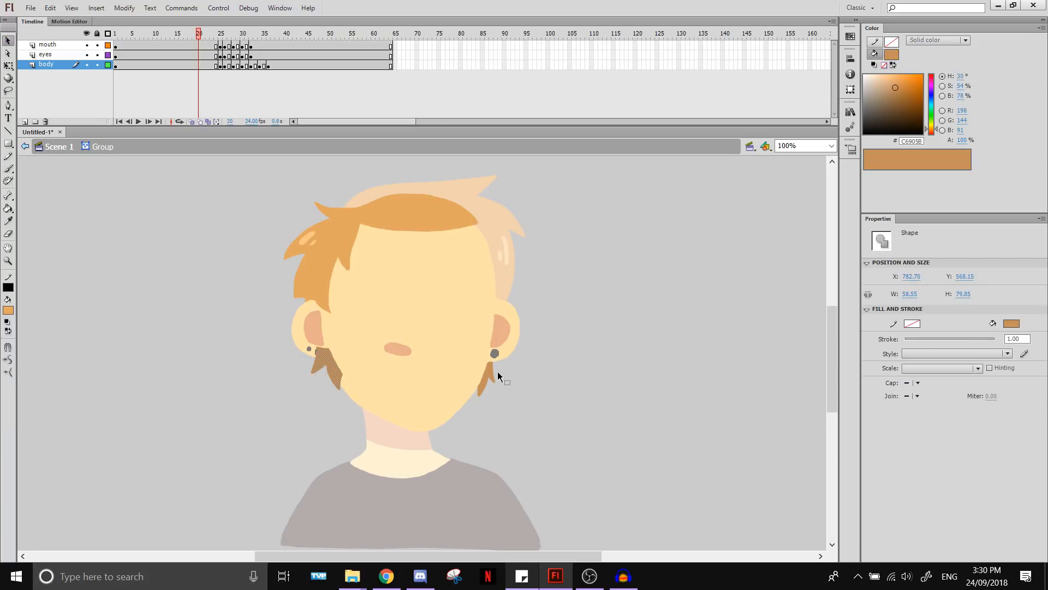
left_click_drag(339, 358, 335, 368)
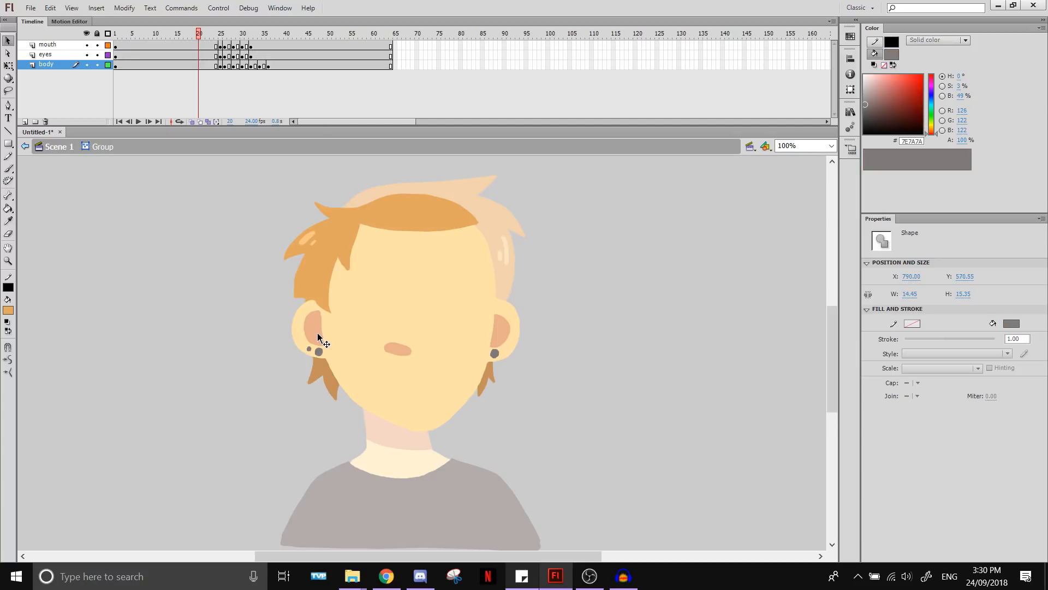
left_click(322, 355)
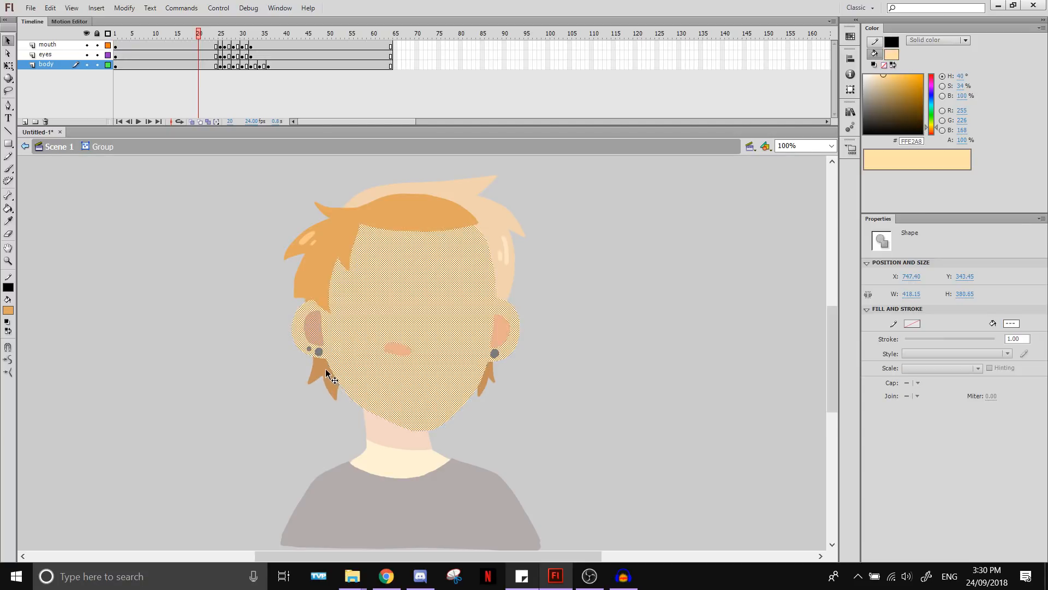
left_click(329, 374)
left_click(326, 366)
left_click_drag(324, 361, 325, 348)
Brush a fuller #C6905B hair tuft below the single-earring ear and paste the copied face shape back in place over it
left_click(492, 384)
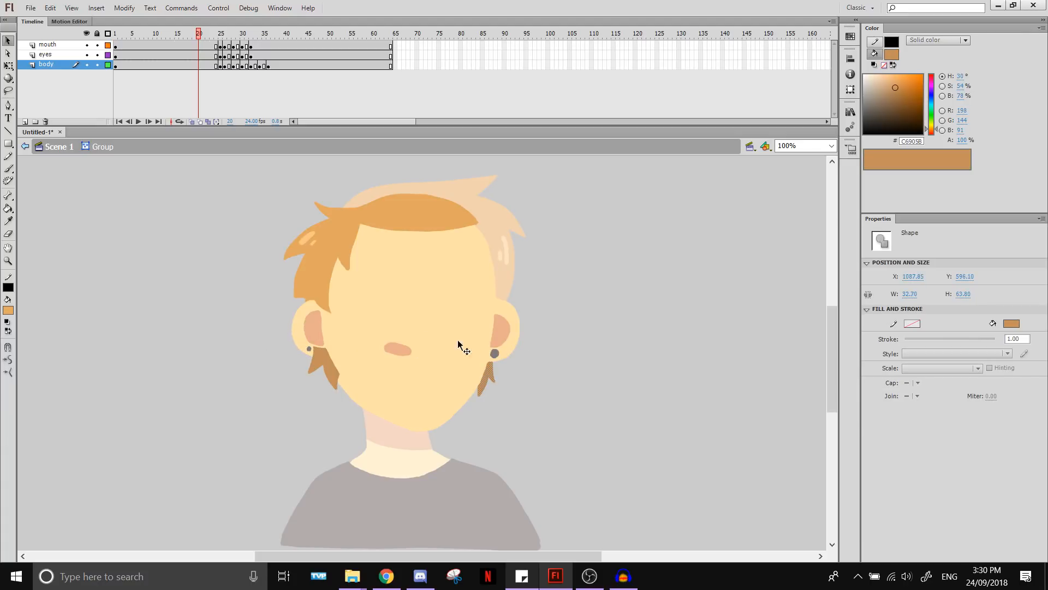
left_click(8, 168)
left_click(8, 310)
left_click(496, 363)
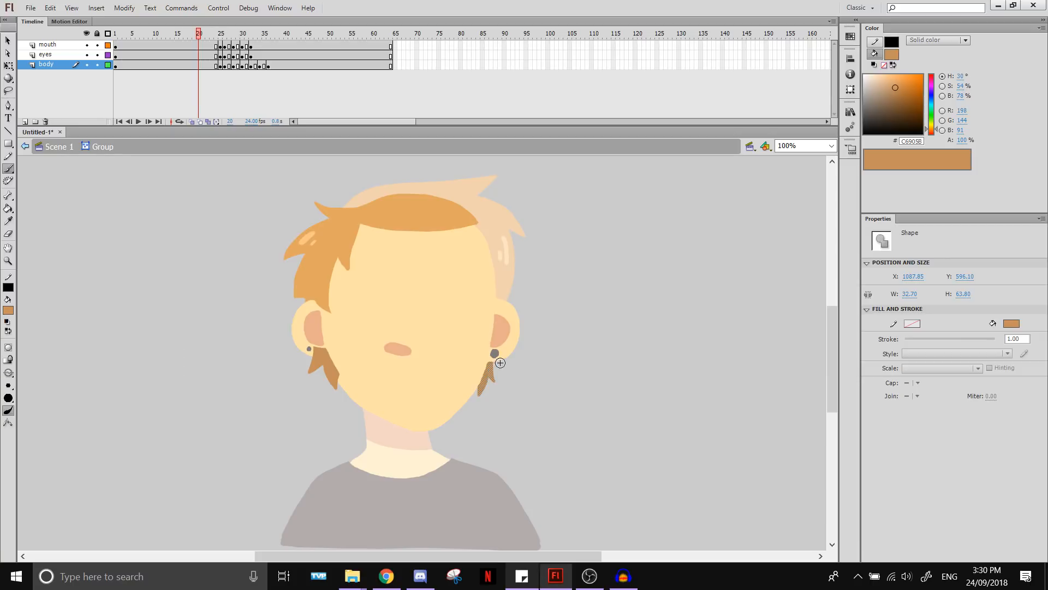
mouse_move(495, 358)
left_mouse_down()
mouse_move(497, 385)
mouse_move(476, 381)
left_mouse_up()
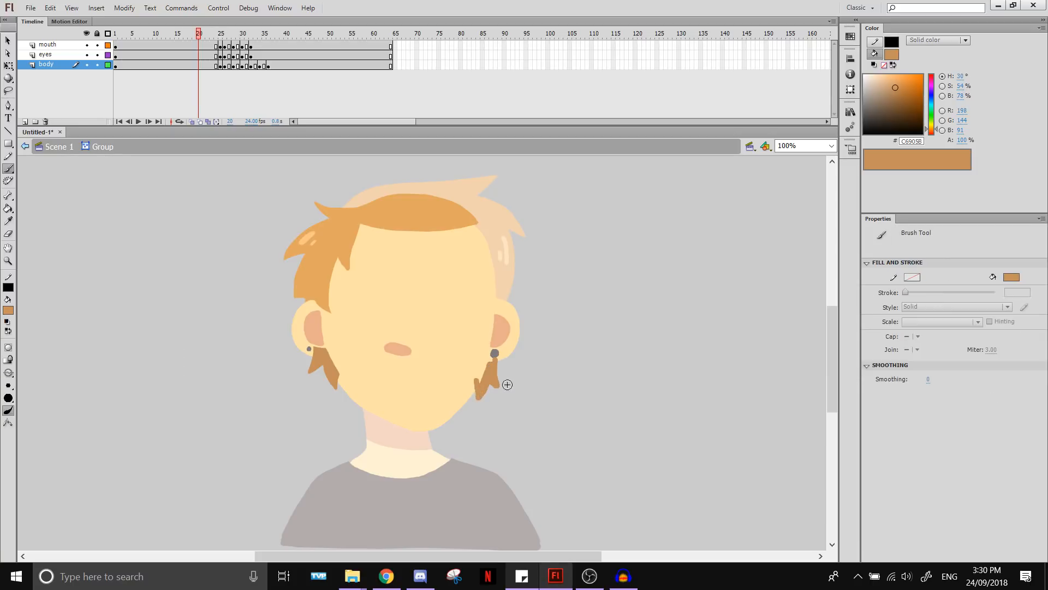
right_click(574, 264)
left_click(618, 311)
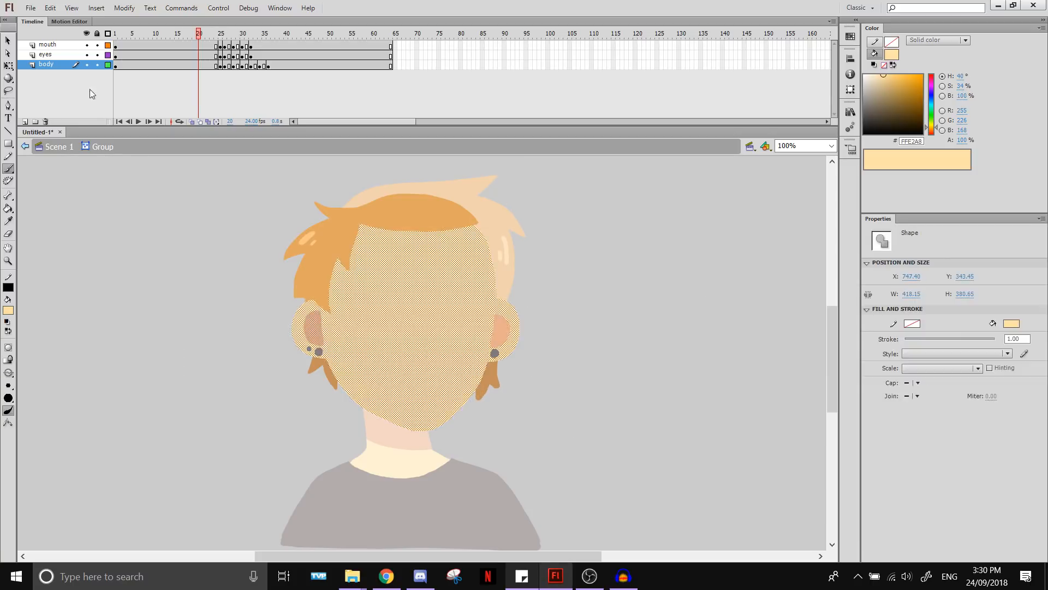
Round out the jawline with skin colour #FFE2A8, erase the excess along its opposite edge, and return to the main scene
key("v")
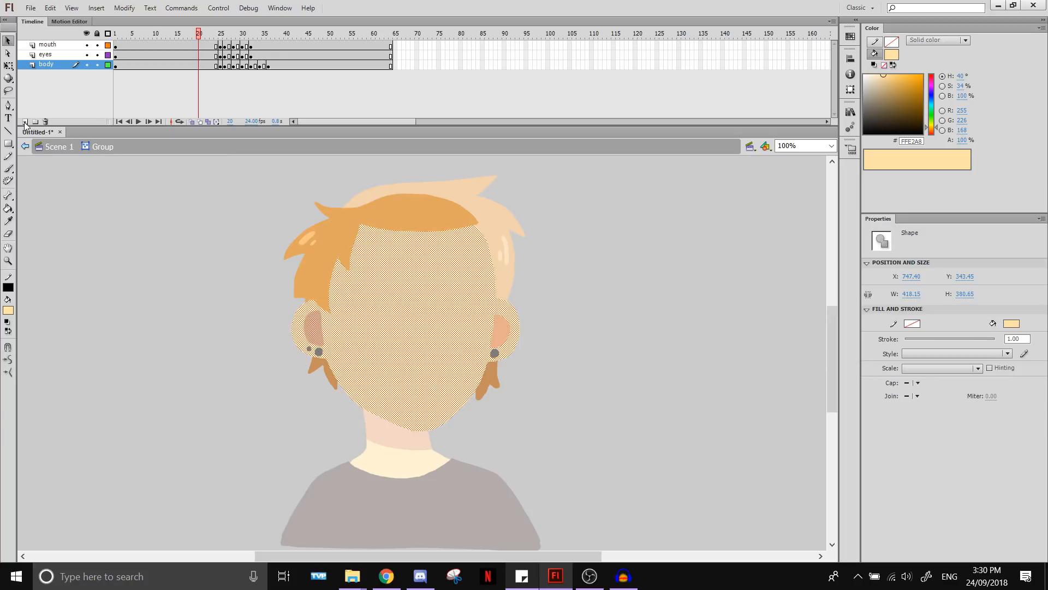
left_click(10, 171)
left_click(9, 309)
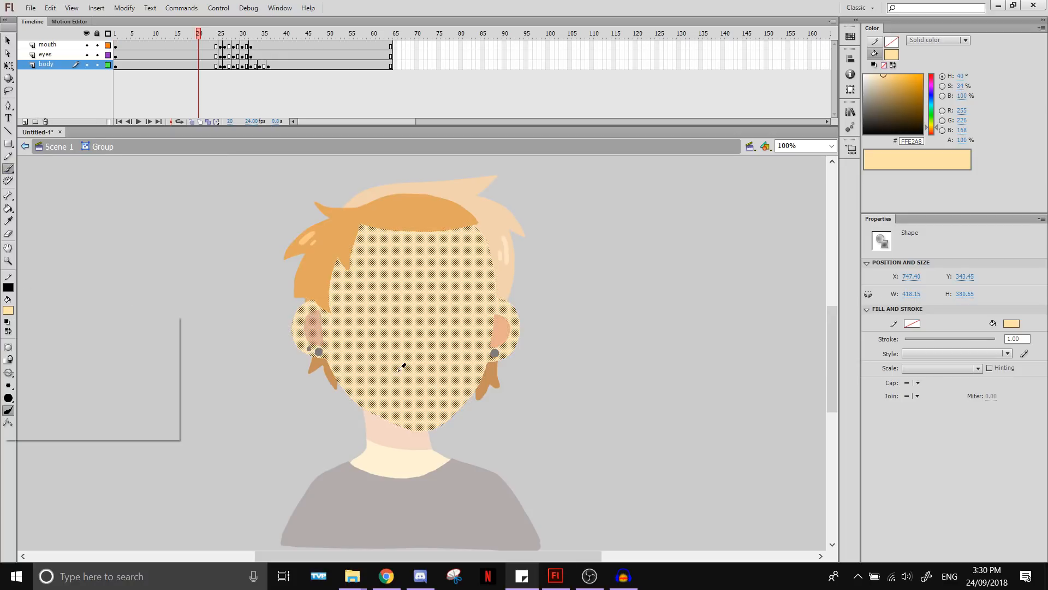
left_click(399, 368)
key("ctrl+z")
left_click_drag(328, 355, 355, 401)
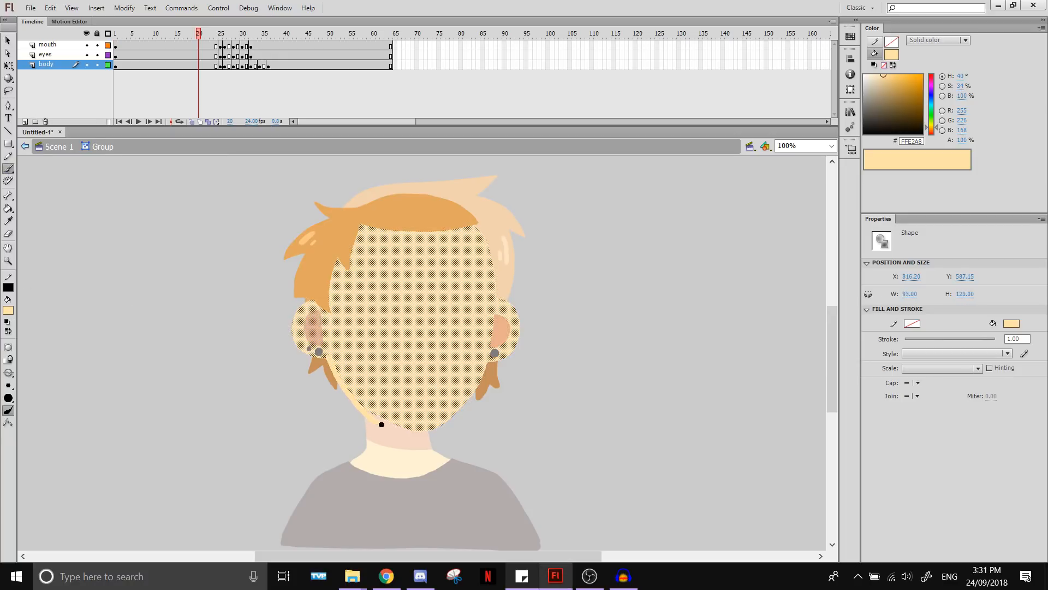
left_click_drag(413, 430, 432, 420)
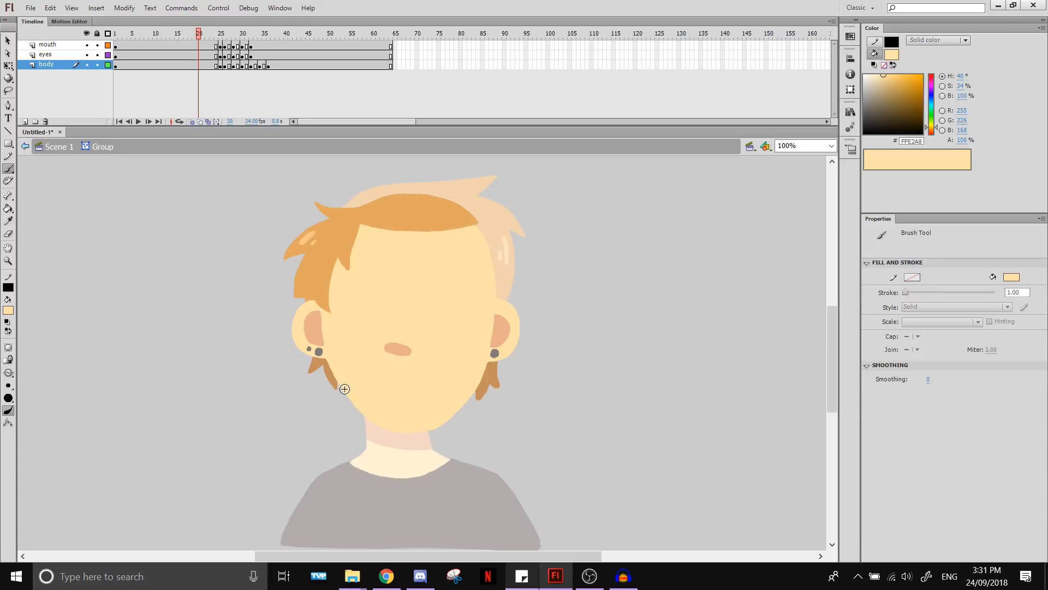
left_click(8, 233)
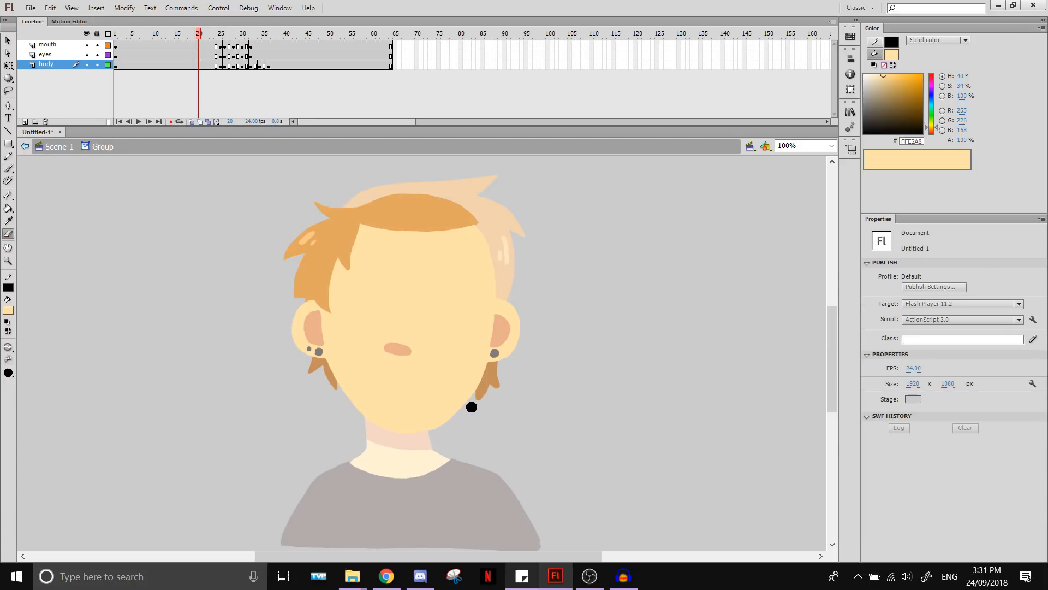
mouse_move(470, 407)
left_mouse_down()
mouse_move(413, 445)
mouse_move(468, 408)
left_mouse_up()
left_click(8, 41)
double_click(577, 313)
left_click(569, 331)
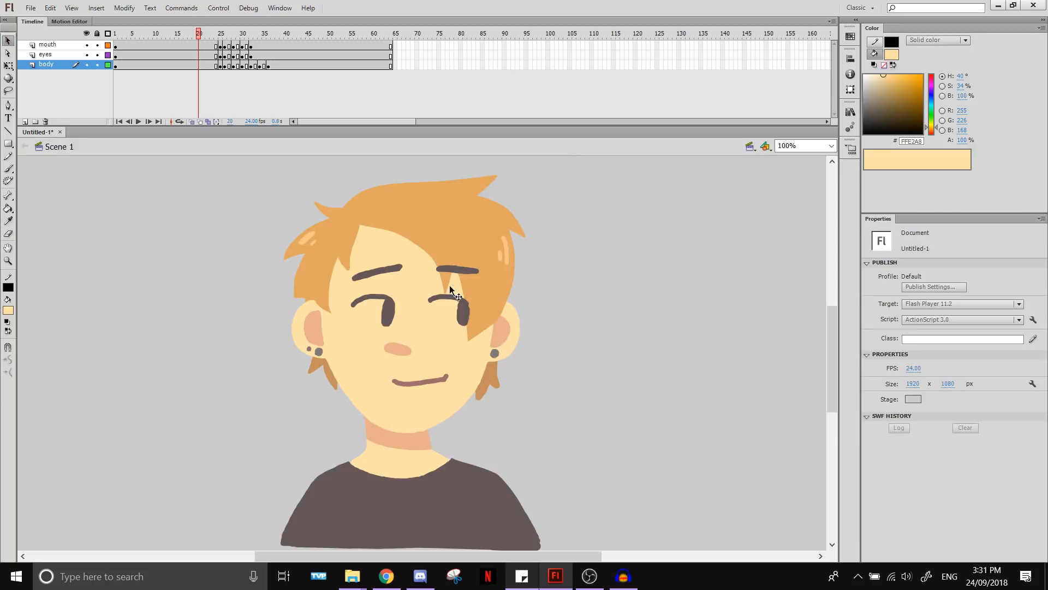
Shift the eyes with their eyebrows, and the mouth, sideways toward the ear with two earrings
left_click(420, 315)
left_click(186, 54)
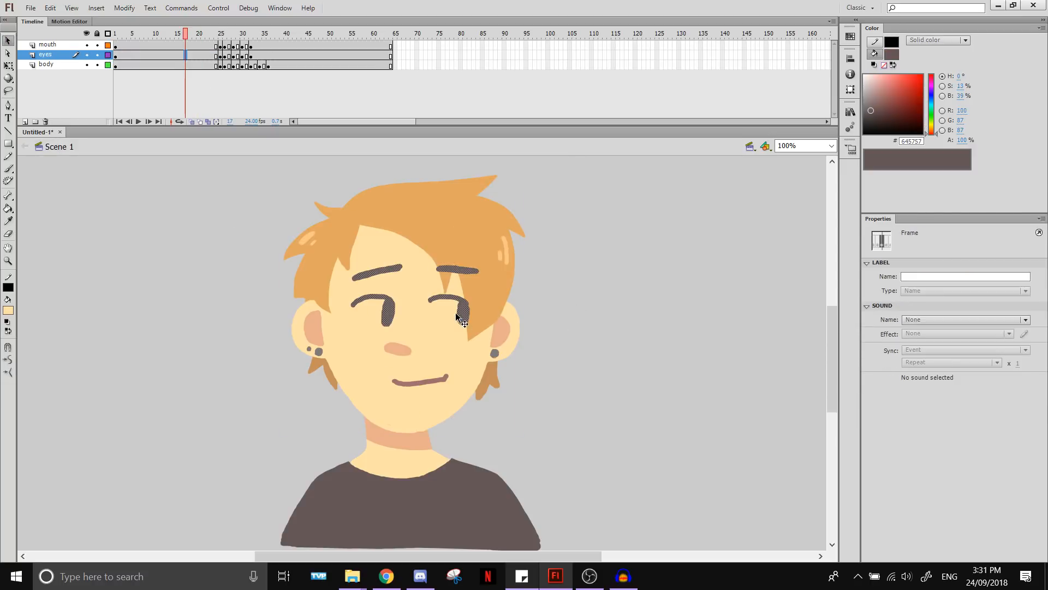
mouse_move(465, 317)
left_mouse_down()
mouse_move(437, 316)
mouse_move(451, 320)
left_mouse_up()
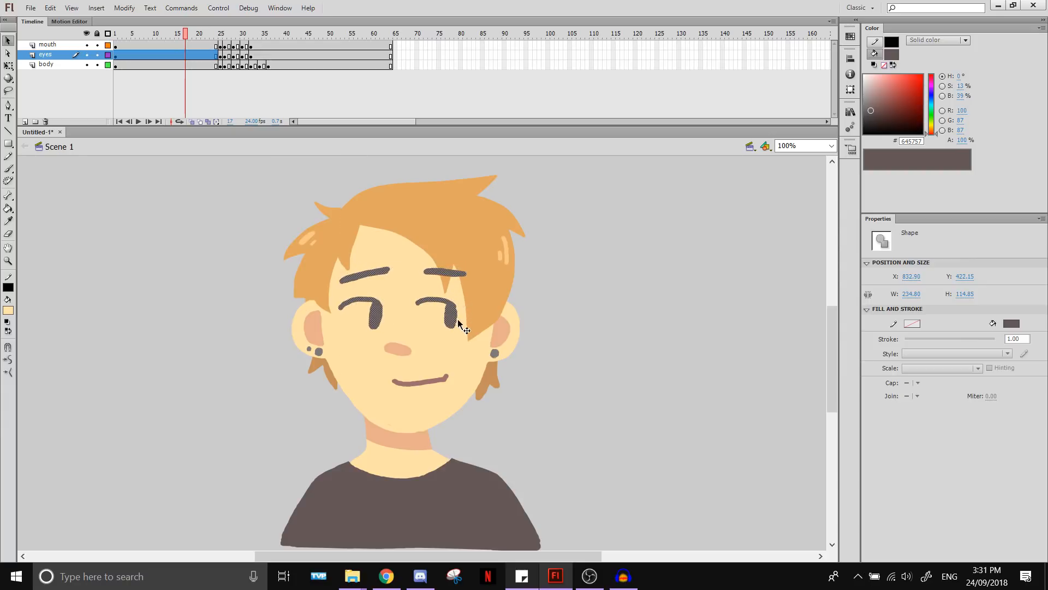
left_click(168, 46)
left_click_drag(428, 383, 389, 355)
Move the nose inside the head group sideways toward the ear with two earrings, and return to the main scene
double_click(395, 350)
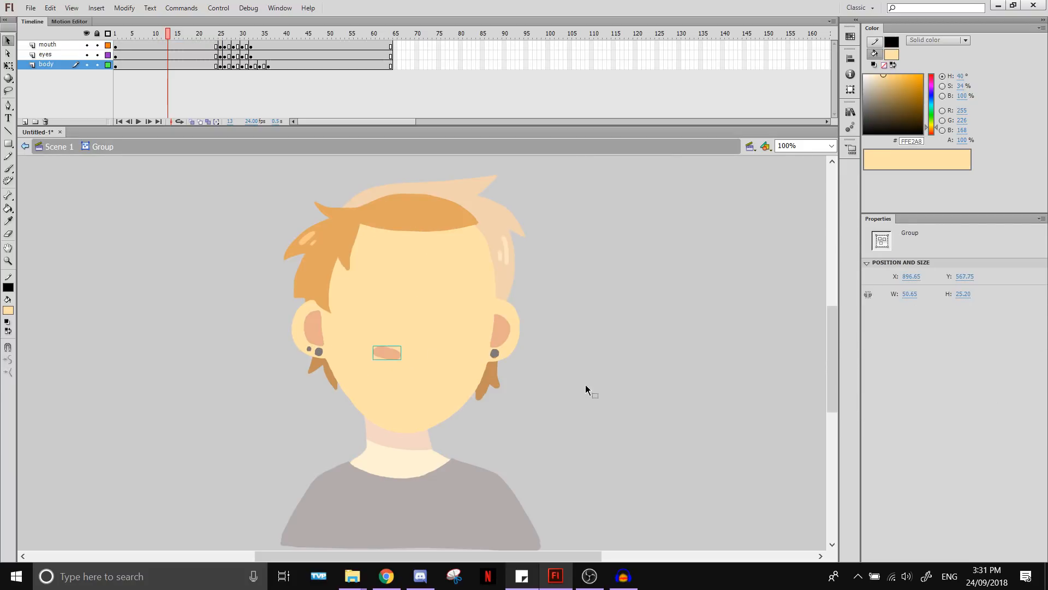
left_click(571, 350)
double_click(569, 346)
Nudge the front hair slightly toward the ear with two earrings, and lower the nose a little inside the head group
left_click_drag(494, 250, 513, 262)
key("ctrl+z")
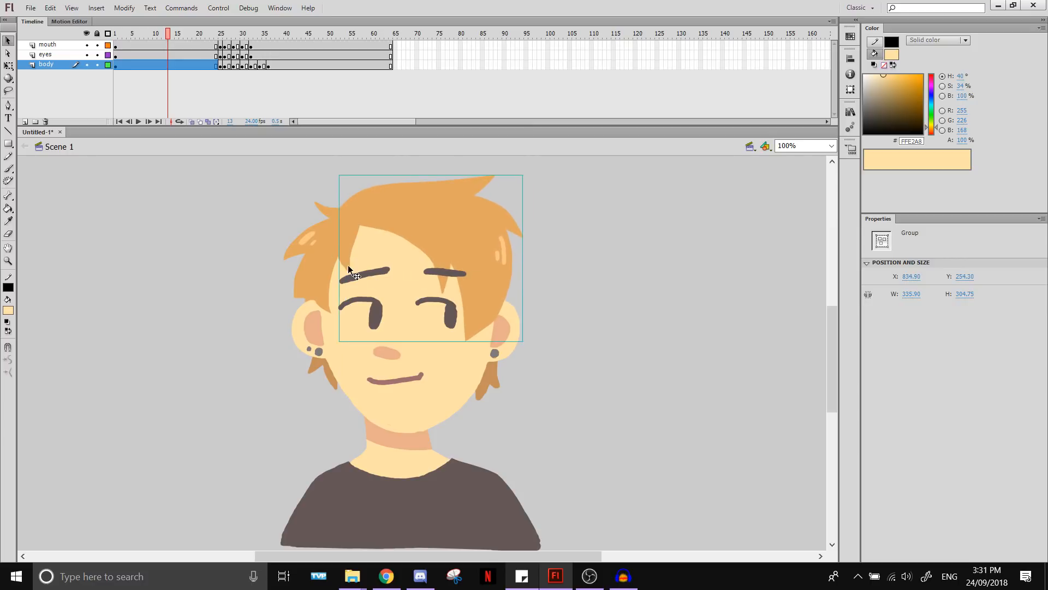
double_click(407, 358)
left_click(393, 354)
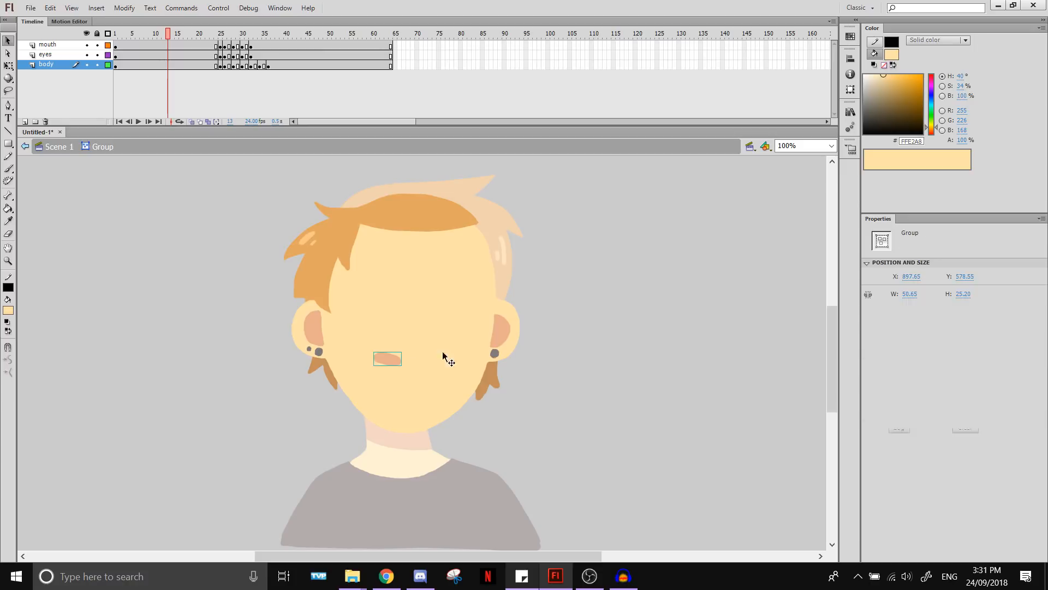
double_click(567, 367)
Brush skin colour #FFE2A8 over the inner edge of the side hair above the two-earring ear inside the head group
double_click(329, 252)
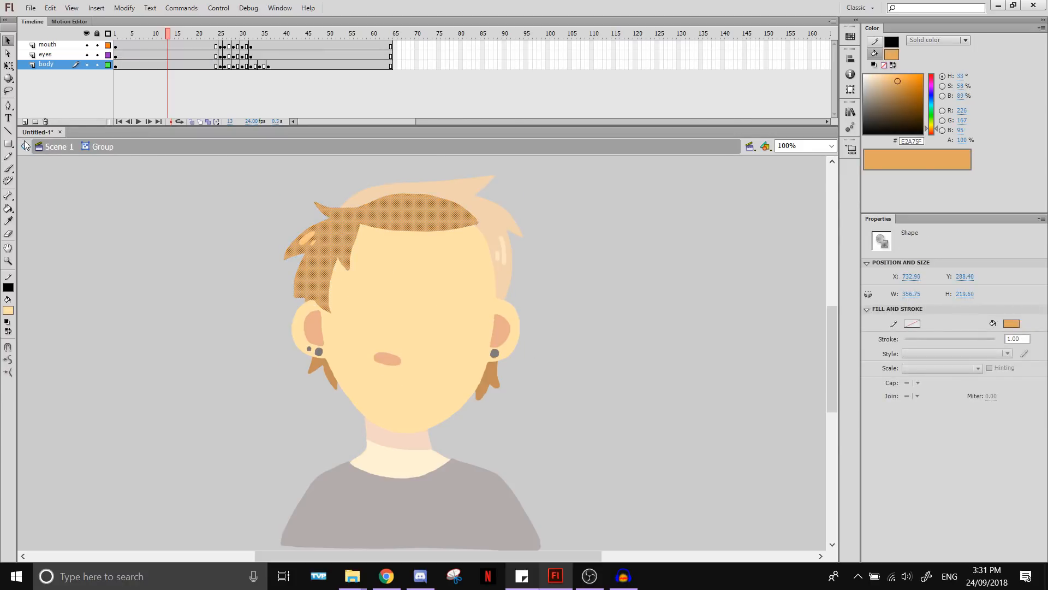
left_click(9, 168)
left_click(11, 311)
left_click(370, 244)
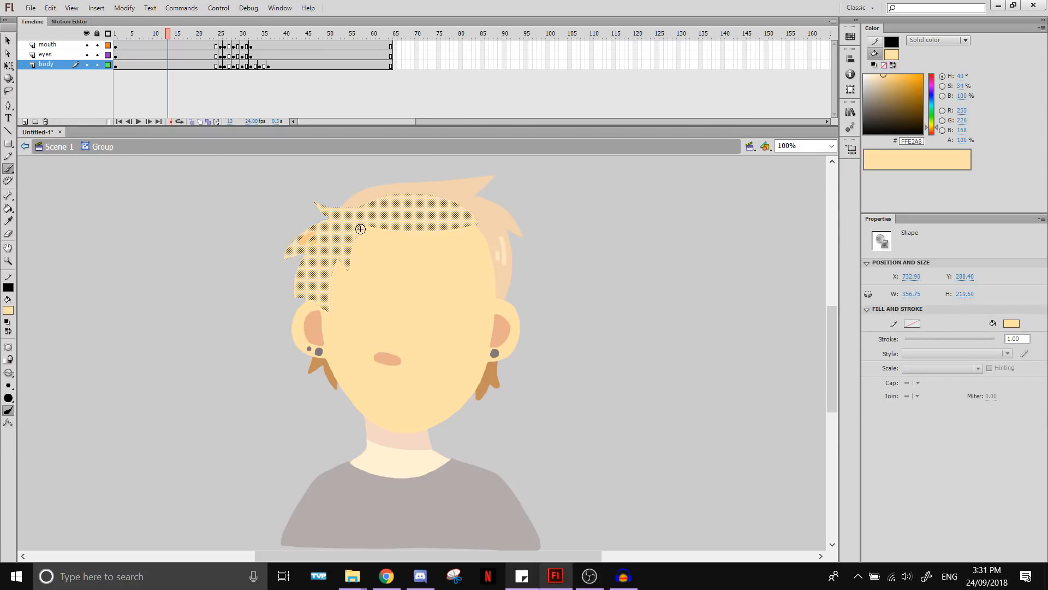
key("ctrl+z")
left_click_drag(360, 227, 345, 278)
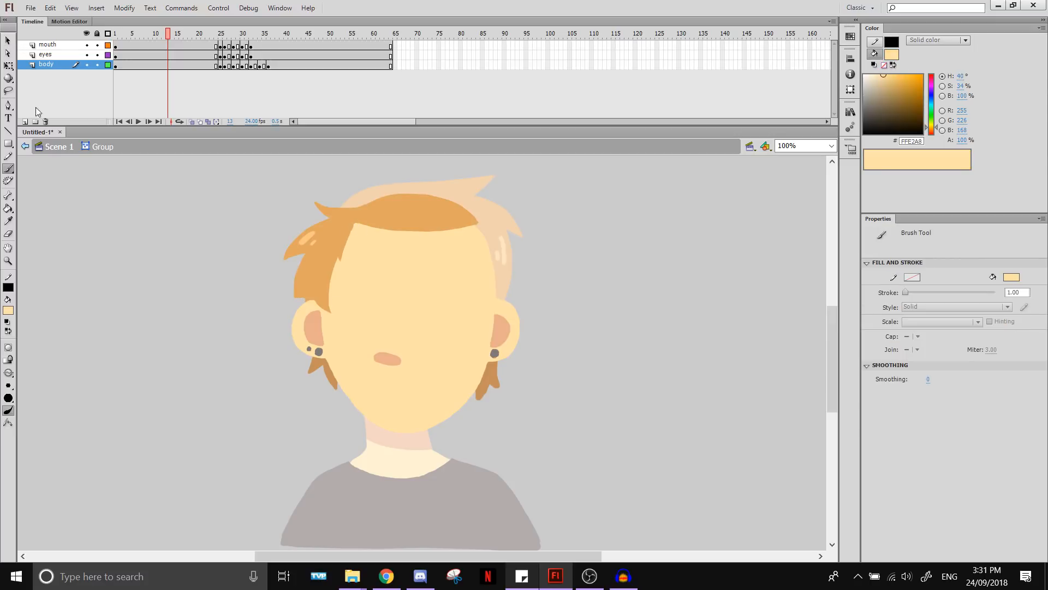
Lasso the outer part of the side hair above the two-earring ear and move it slightly inward toward the face
left_click(9, 91)
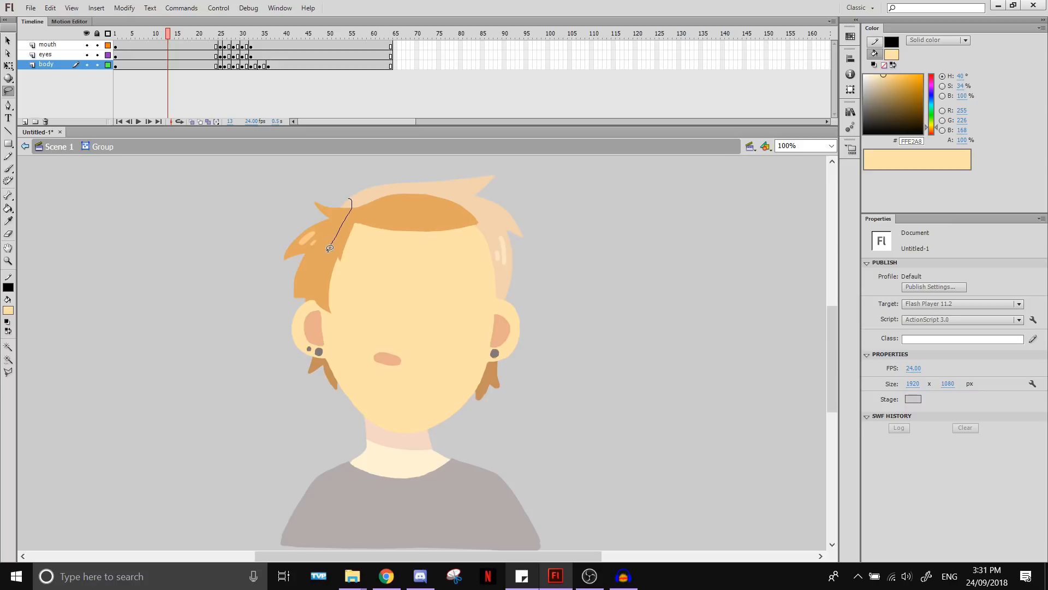
mouse_move(301, 294)
left_mouse_down()
mouse_move(304, 187)
mouse_move(322, 188)
left_mouse_up()
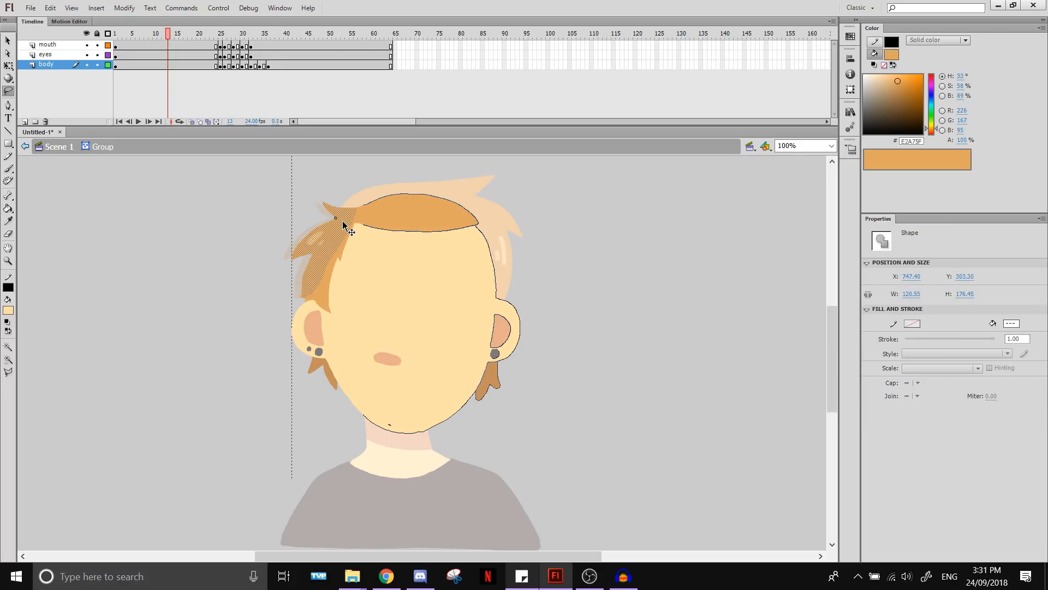
left_click(176, 194)
key("q")
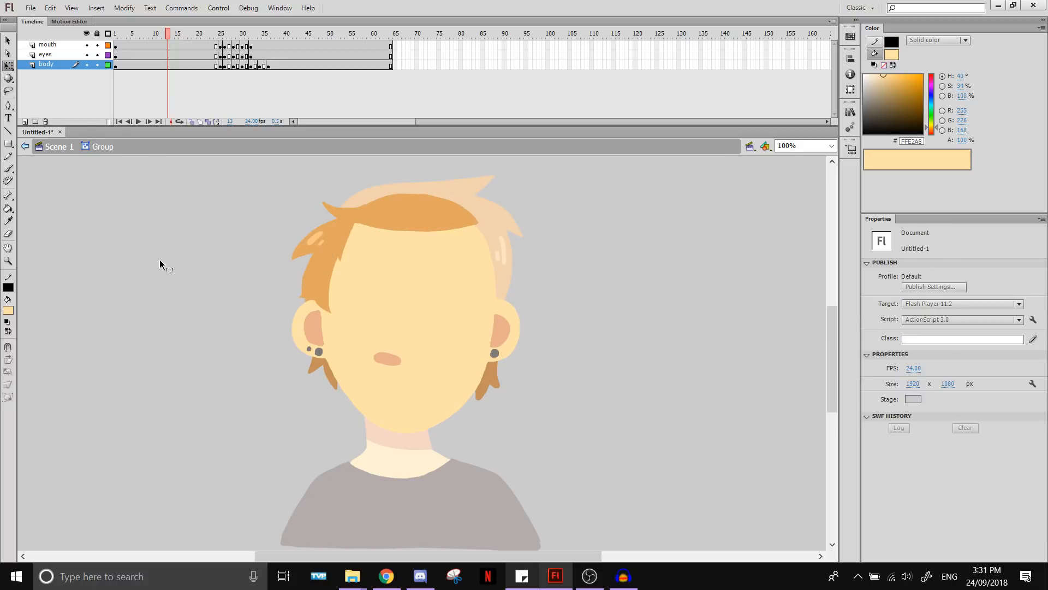
Outline and fill a #E2A75F hair section above the single-earring ear, and trim its protruding spike with the Eraser
left_click(8, 168)
left_click(8, 310)
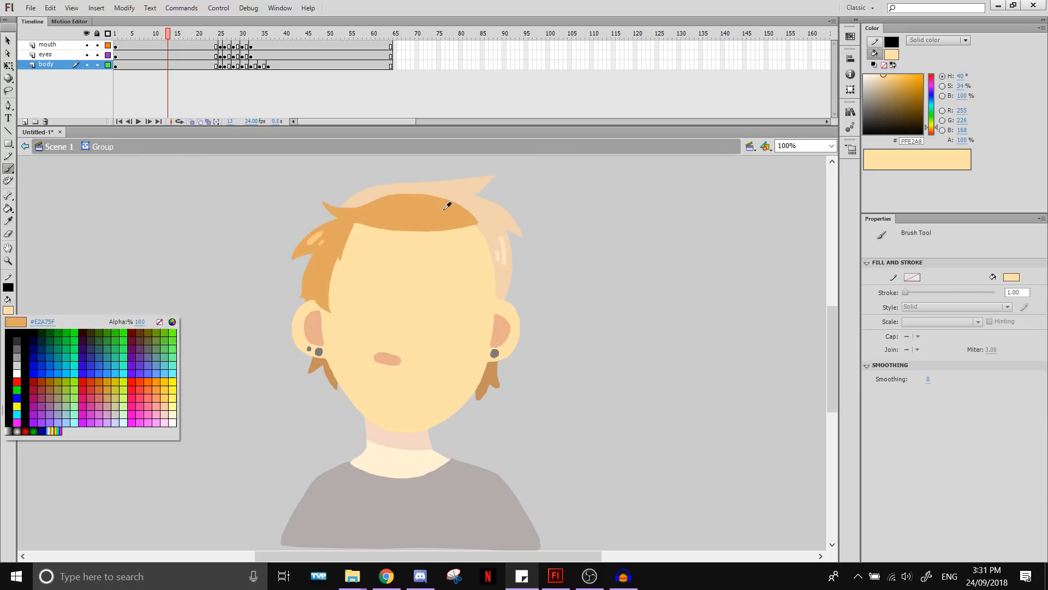
left_click(459, 208)
mouse_move(468, 213)
left_mouse_down()
mouse_move(517, 253)
mouse_move(516, 287)
left_mouse_up()
key("ctrl+z")
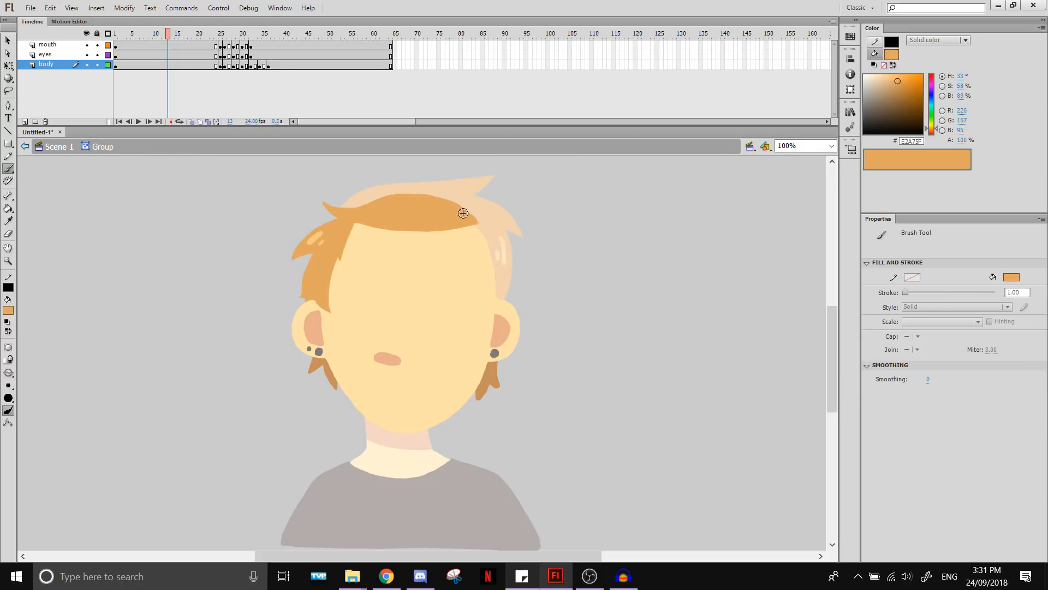
mouse_move(464, 212)
left_mouse_down()
mouse_move(526, 266)
mouse_move(516, 302)
left_mouse_up()
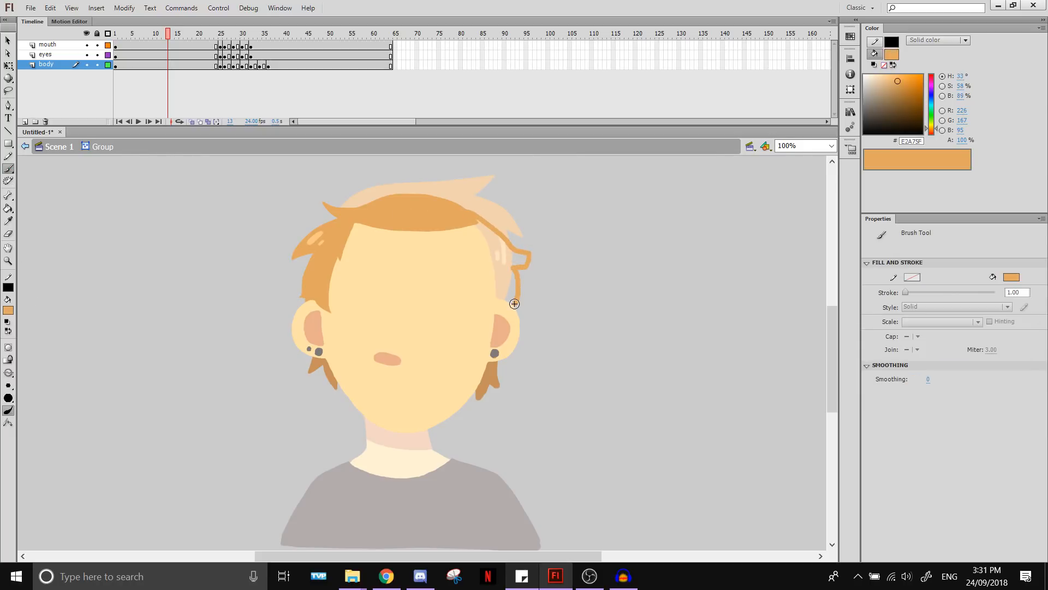
left_click(9, 208)
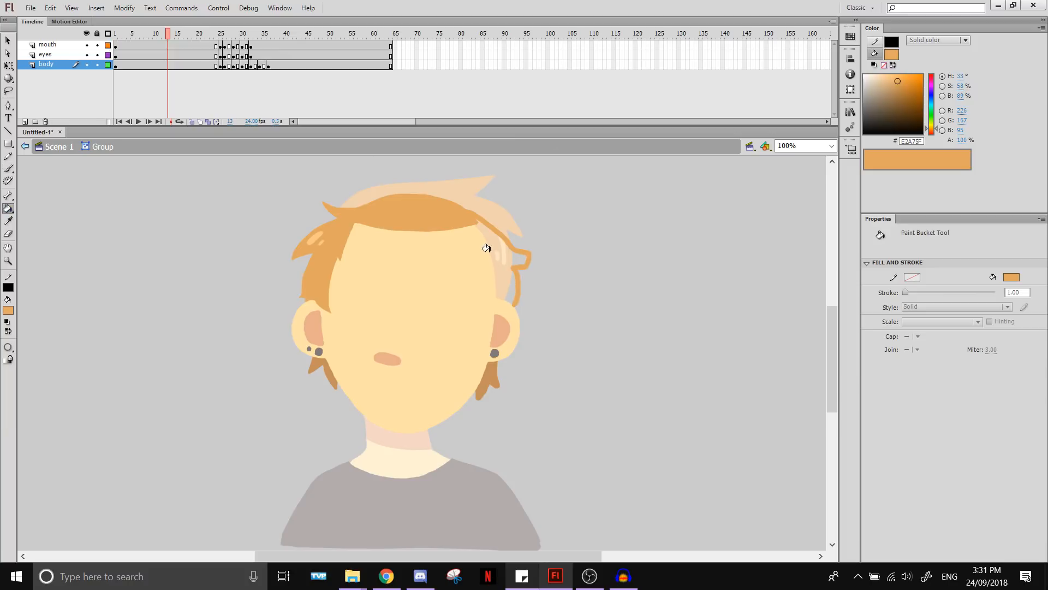
left_click(474, 200)
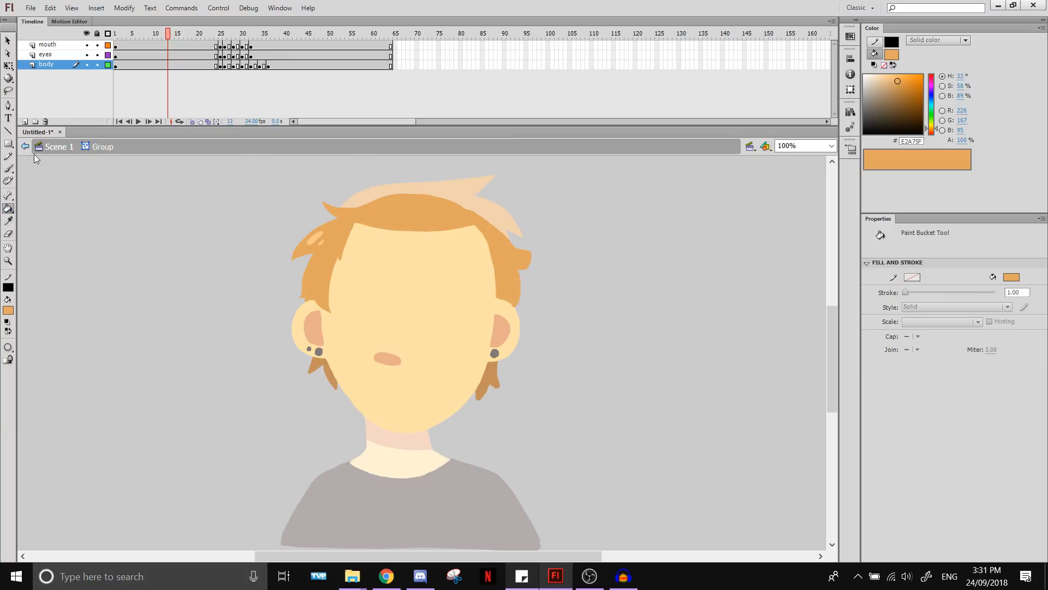
key("e")
left_click_drag(512, 233, 545, 242)
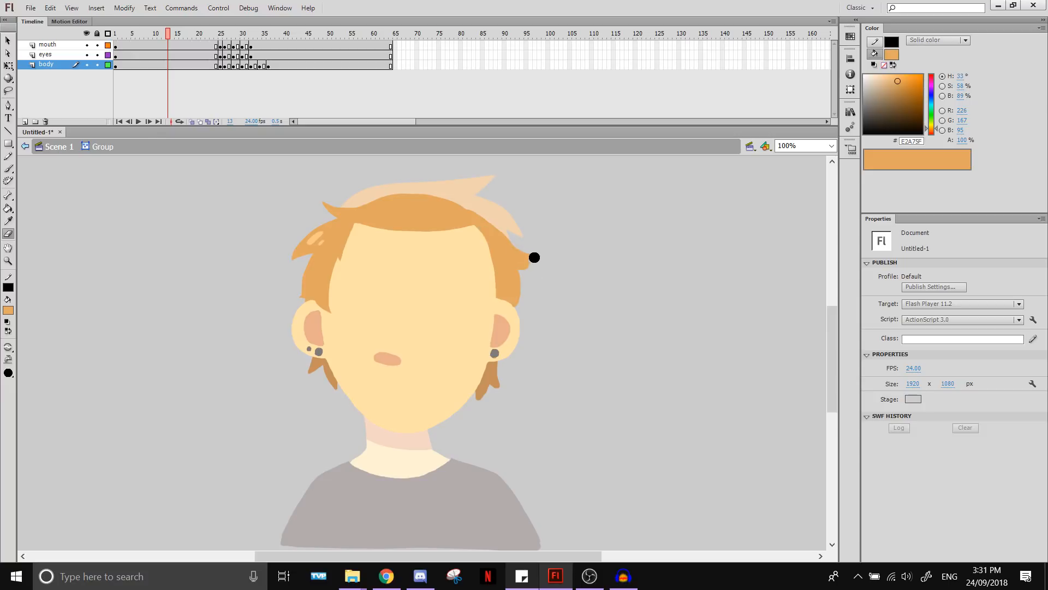
Leave the head group and move the mouth slightly lower on the face
key("q")
double_click(139, 253)
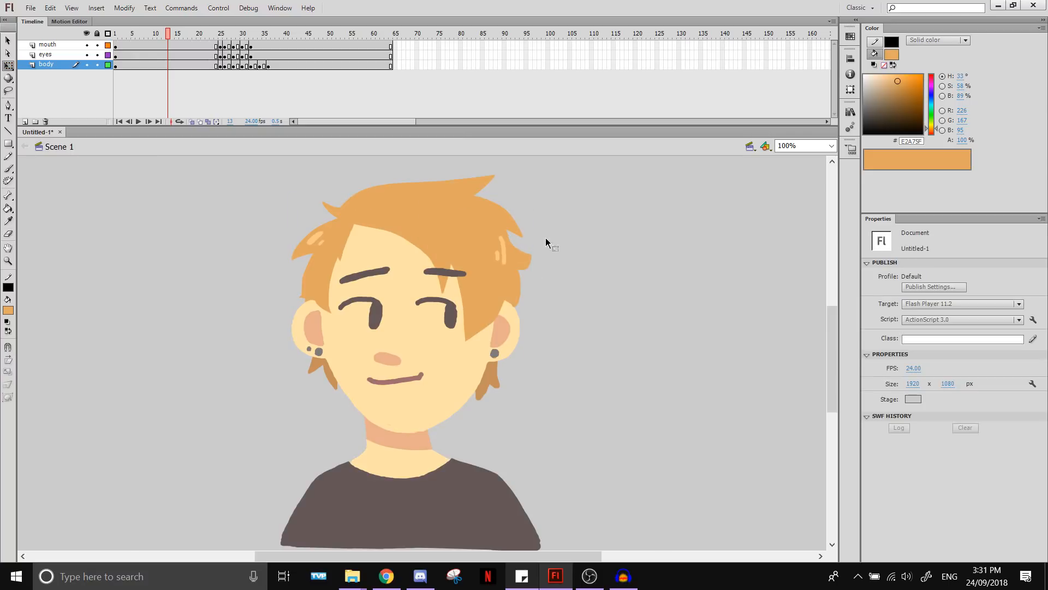
left_click(415, 386)
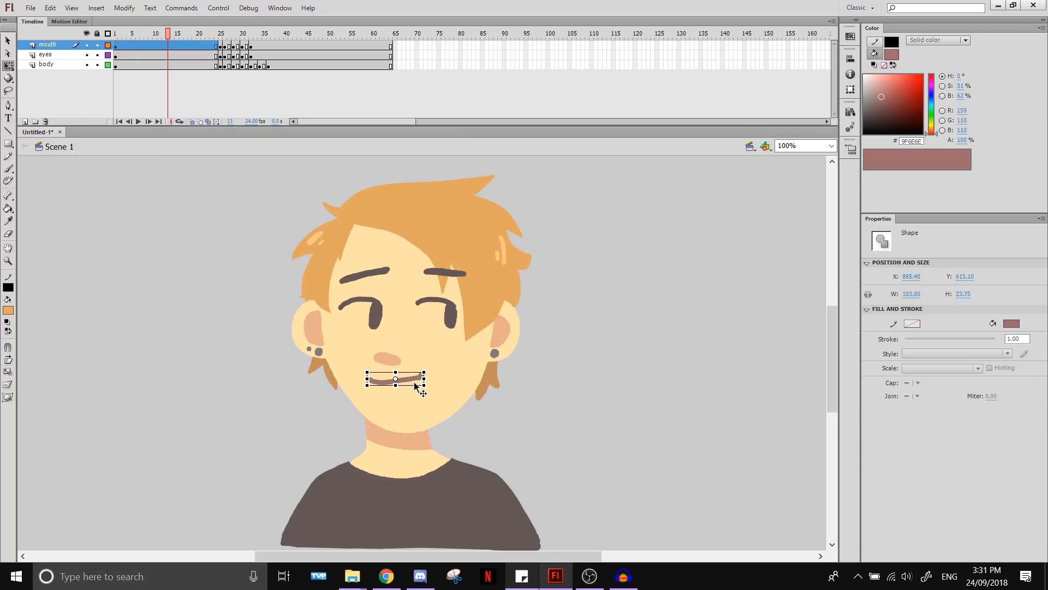
left_click(647, 441)
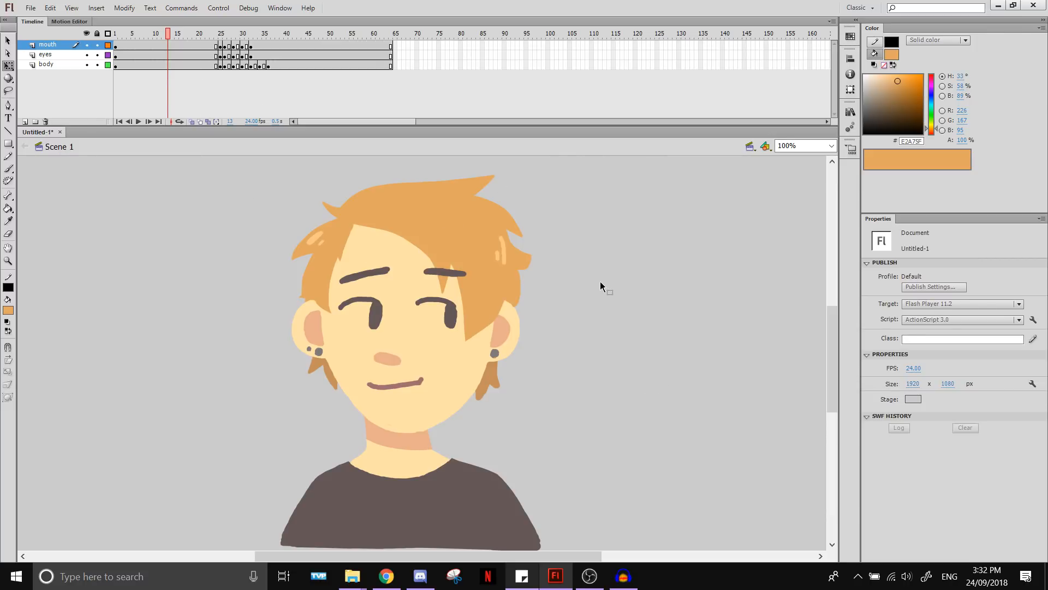
Move the head group, eyes, mouth and front hair together slightly upward and toward the two-earring side
left_click(418, 431)
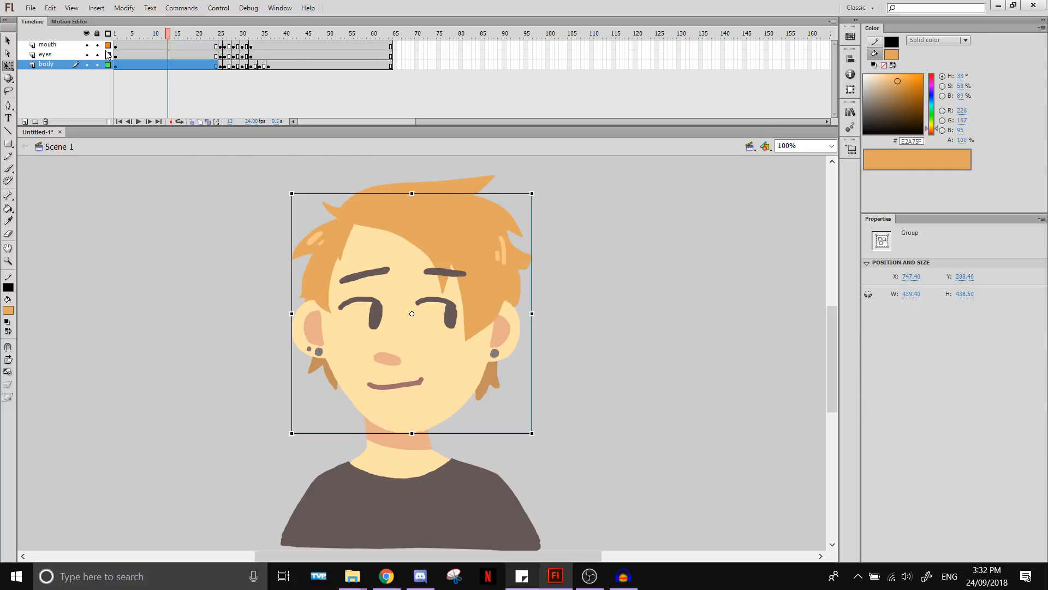
left_click_drag(125, 57, 124, 46)
left_click(412, 408, "shift")
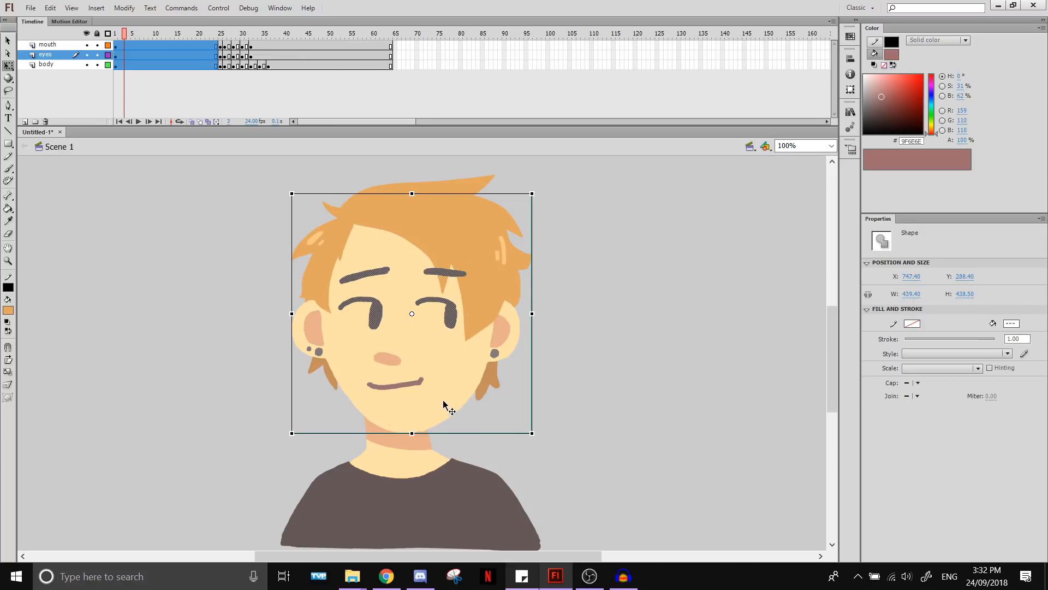
mouse_move(447, 404)
left_mouse_down()
mouse_move(430, 394)
mouse_move(446, 386)
left_mouse_up()
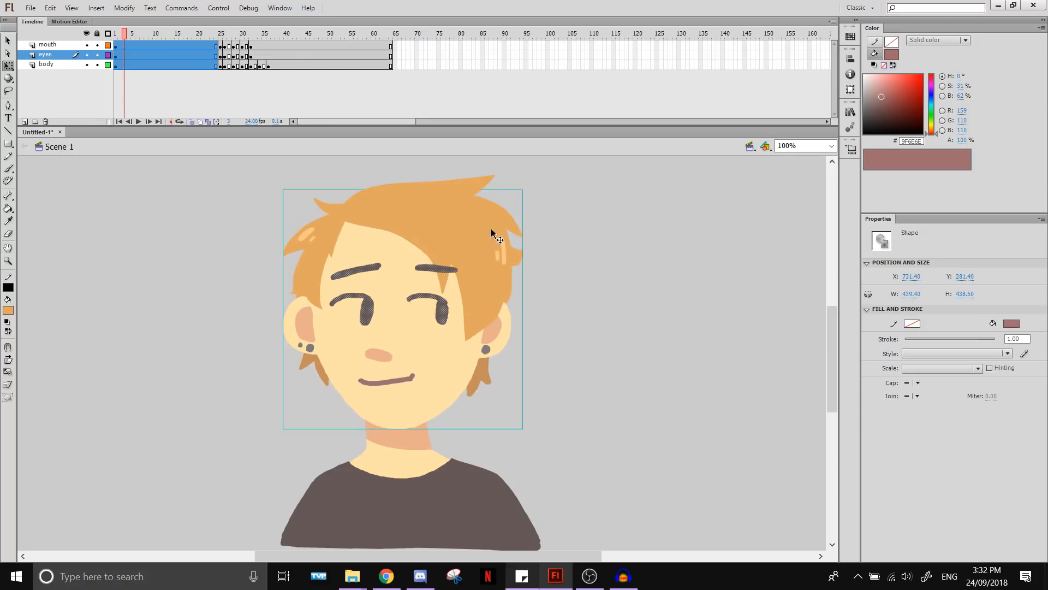
key("ctrl+z")
key("ctrl+z")
left_click(421, 224, "shift")
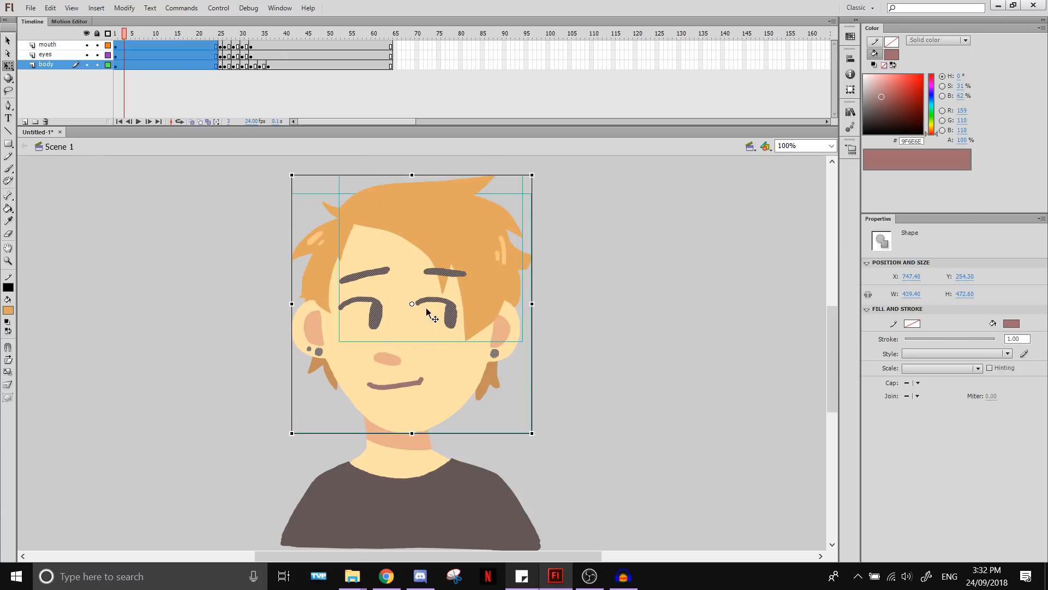
left_click_drag(436, 378, 422, 378)
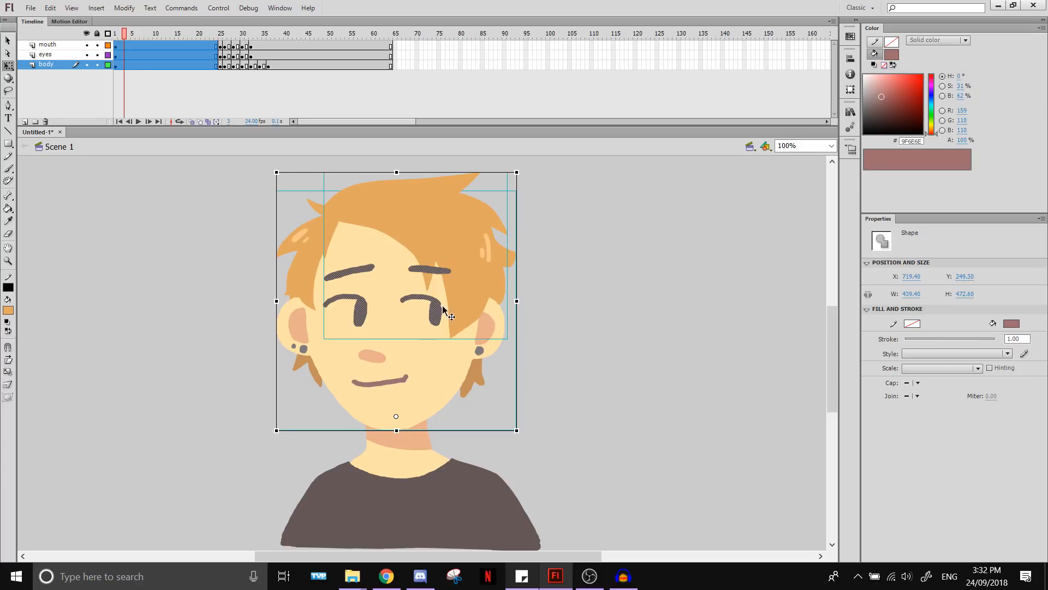
left_click(582, 257)
Set the transform pivot at the chin and tilt the head, facial features and front hair together counterclockwise
left_click(447, 221)
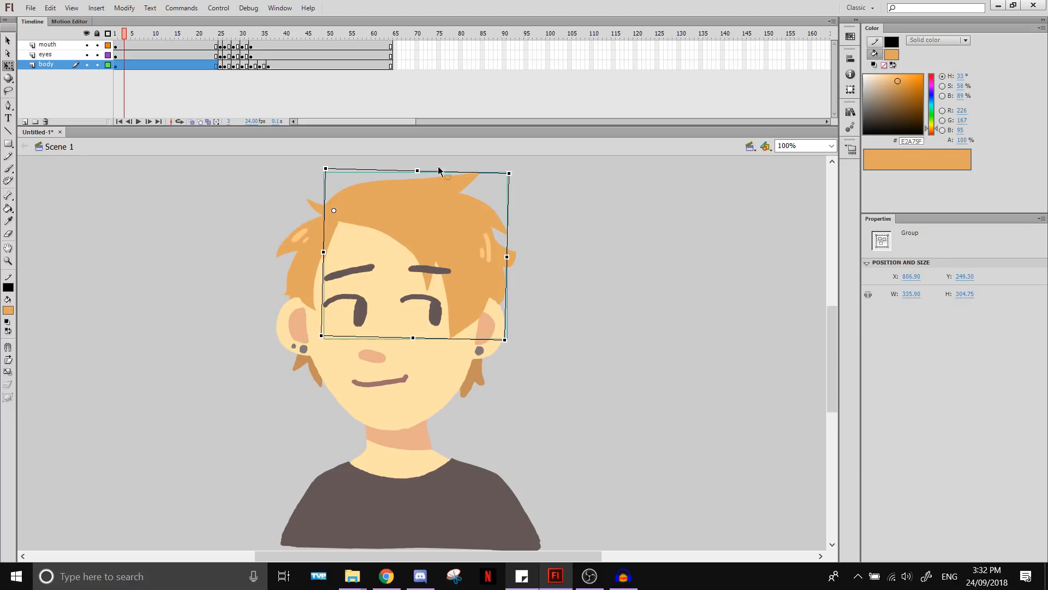
left_click(146, 55)
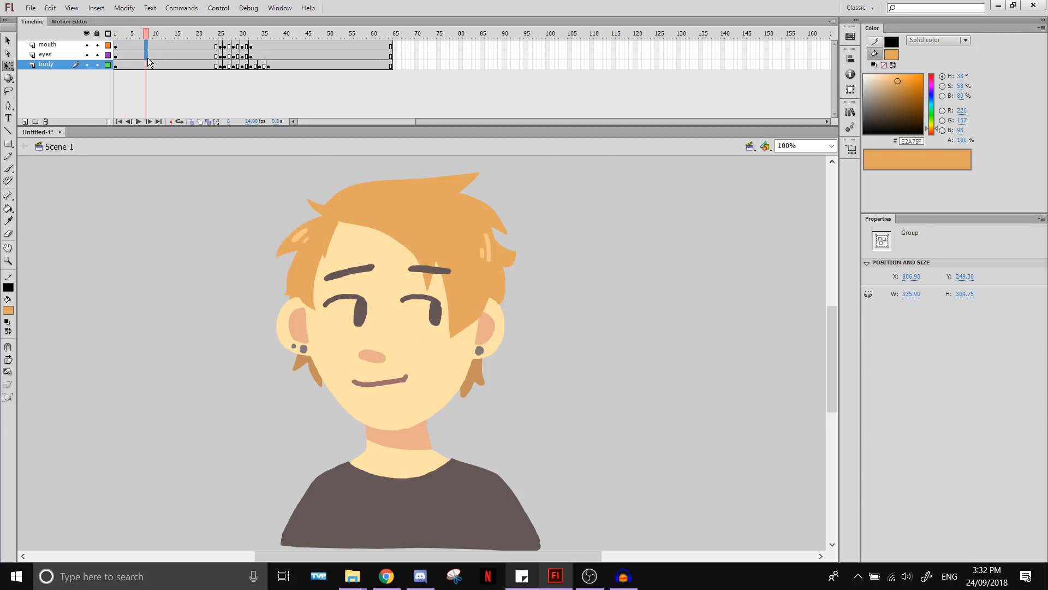
left_click(424, 342, "shift")
left_click(432, 218, "shift")
left_click_drag(396, 301, 397, 420)
left_click_drag(527, 162, 485, 188)
left_click(646, 491)
mouse_move(586, 410)
left_mouse_down()
mouse_move(577, 342)
mouse_move(571, 470)
mouse_move(583, 382)
mouse_move(579, 418)
left_mouse_up()
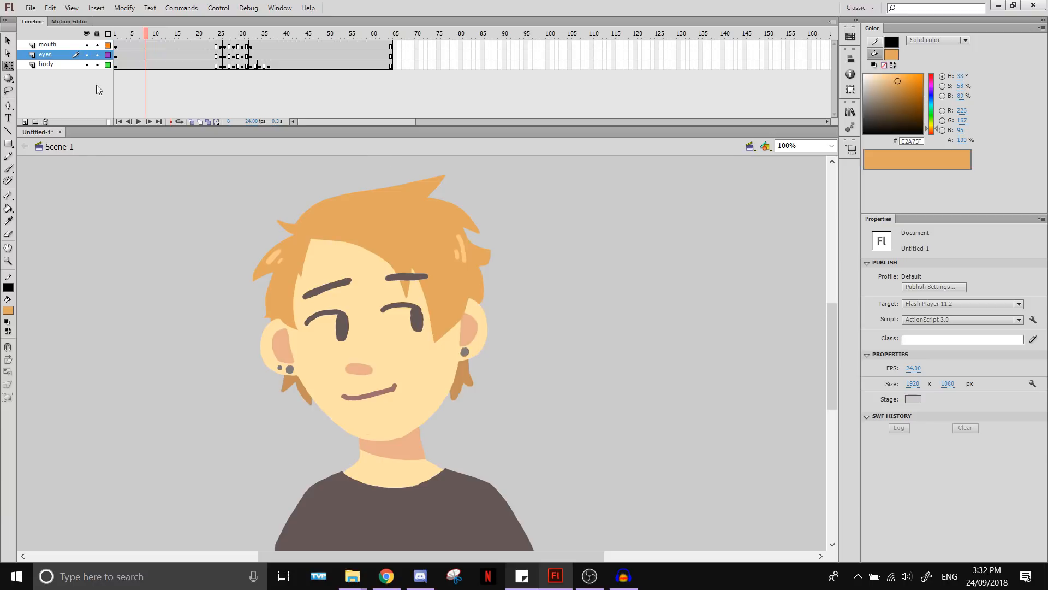
Remove all frames from the mouth, eyes and body layers
left_click_drag(121, 59, 372, 67)
right_click(364, 59)
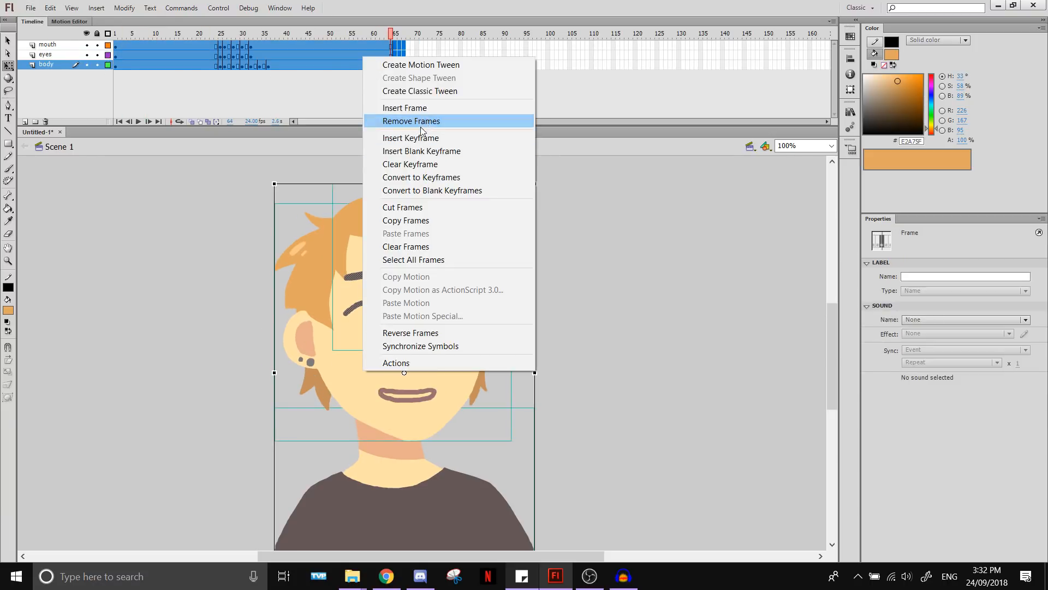
left_click(425, 120)
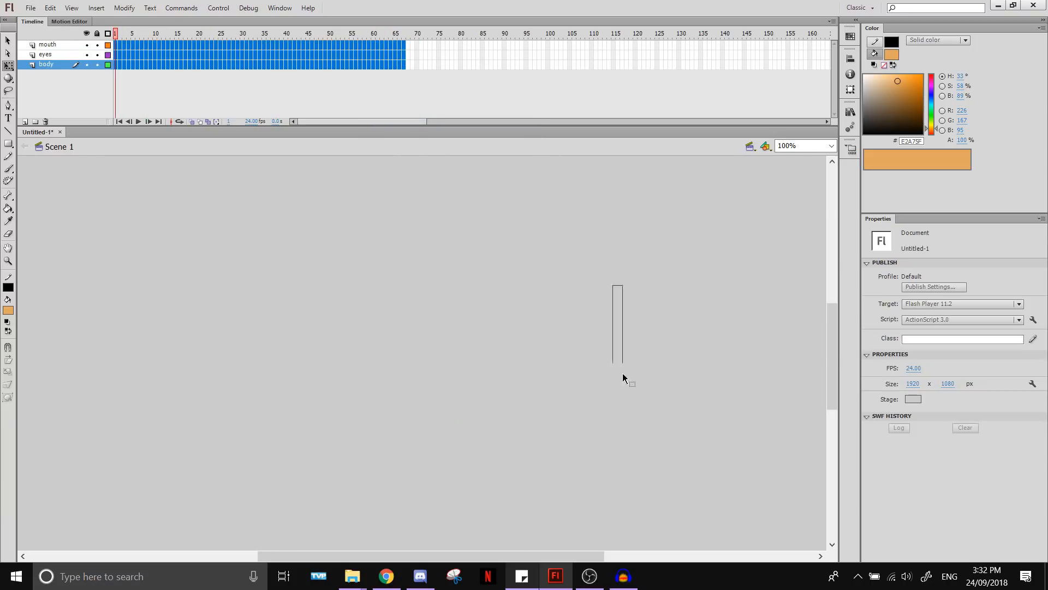
Add a new layer and place it below the body layer
left_click(118, 47)
left_click(116, 64)
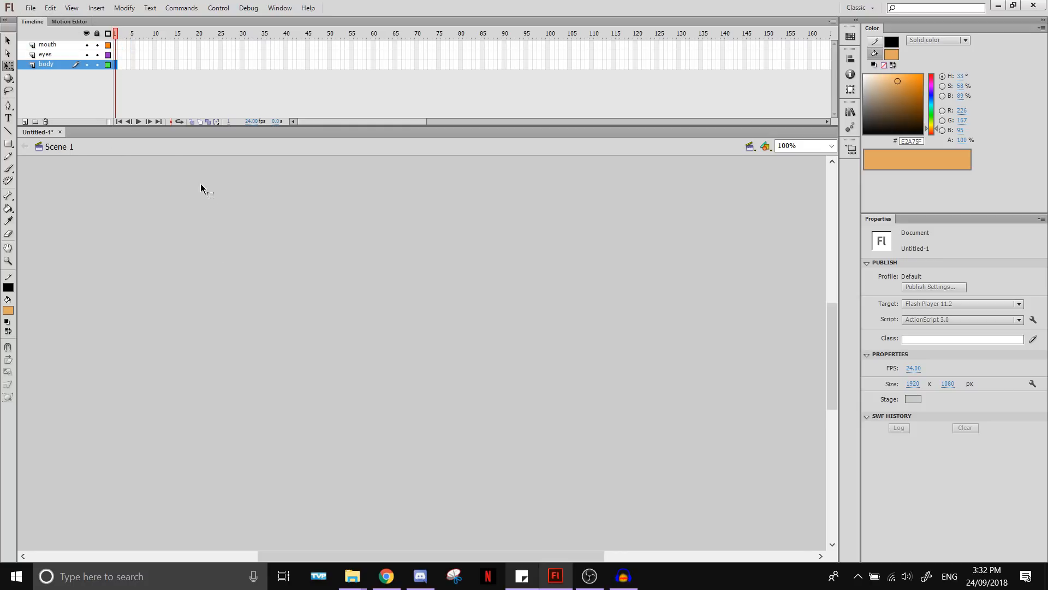
left_click(25, 121)
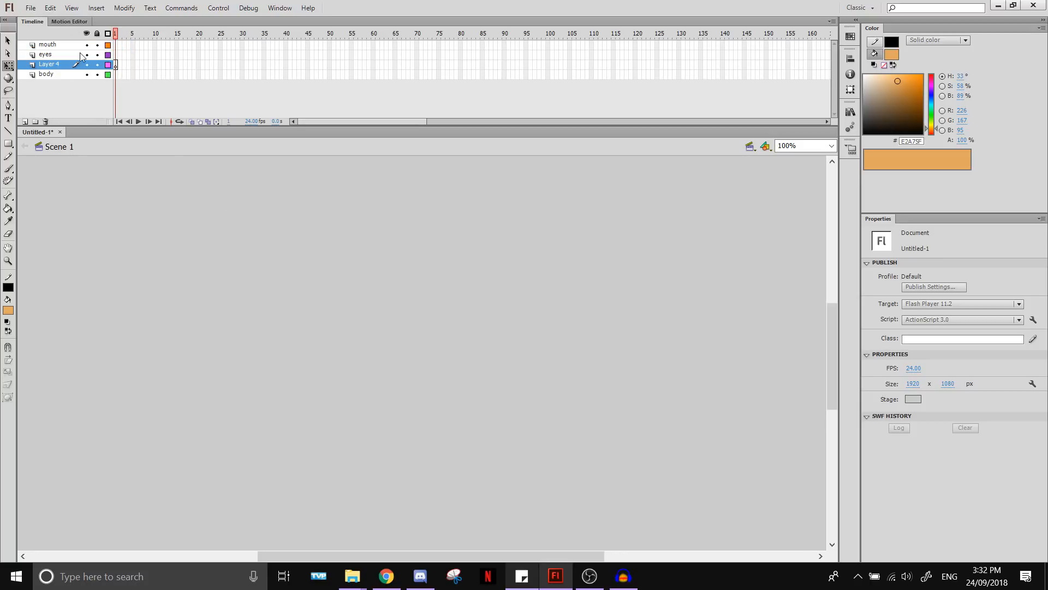
left_click_drag(85, 84, 113, 78)
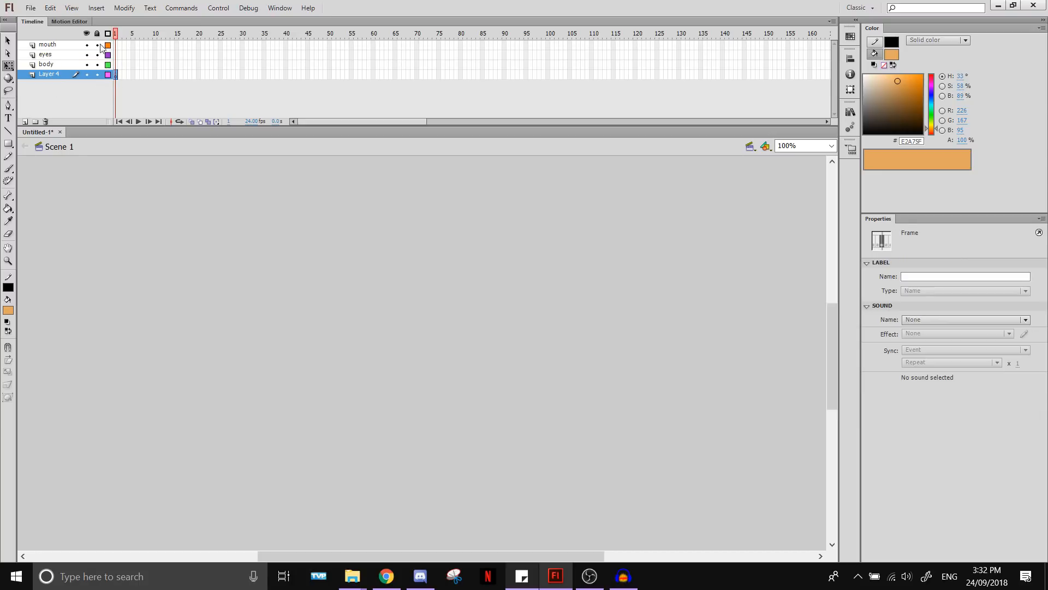
left_click(30, 8)
left_click(31, 9)
left_click(31, 8)
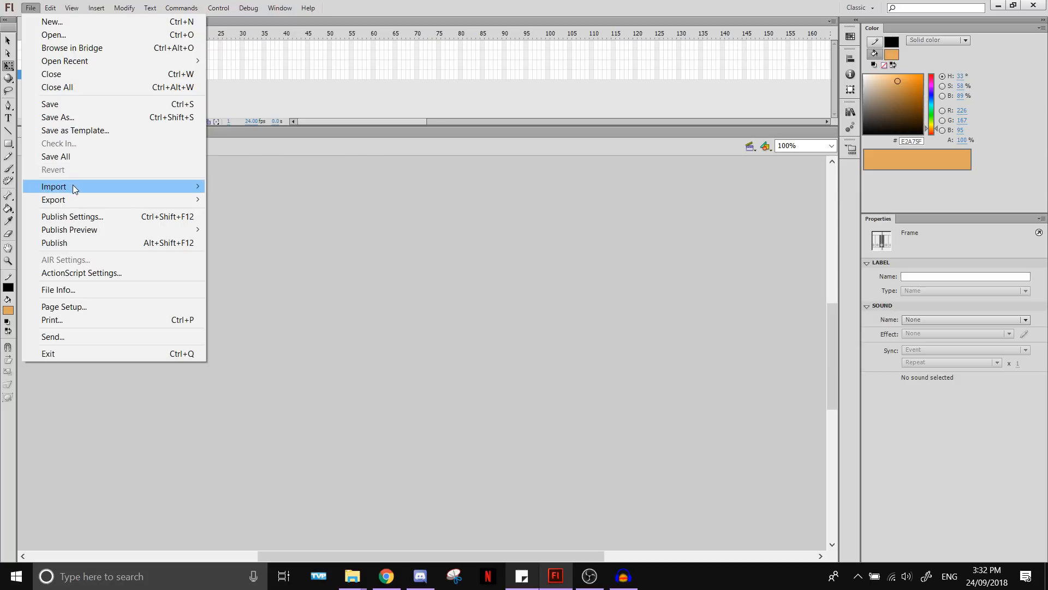
mouse_move(76, 189)
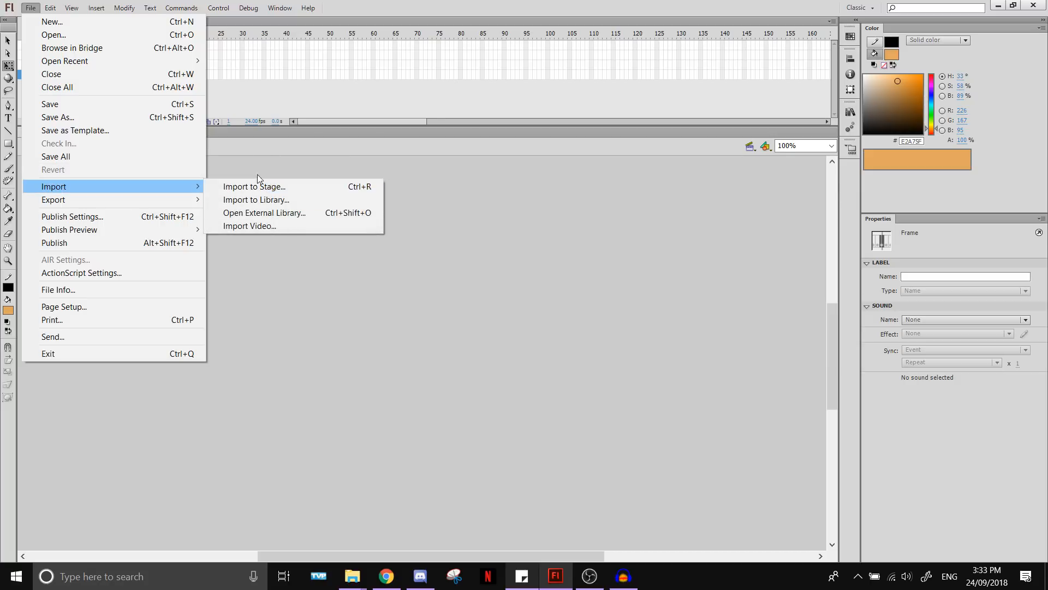
left_click(292, 158)
Draw a #E2A75F square about 50 px wide in the stage's upper-left corner, and delete its black outline
key("ctrl+minus")
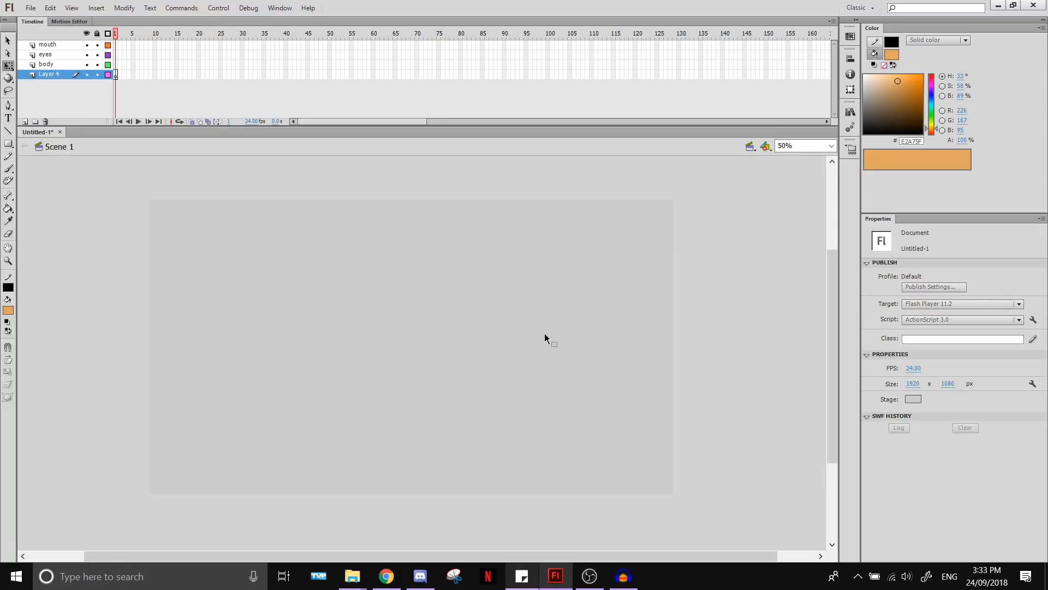
left_click(8, 143)
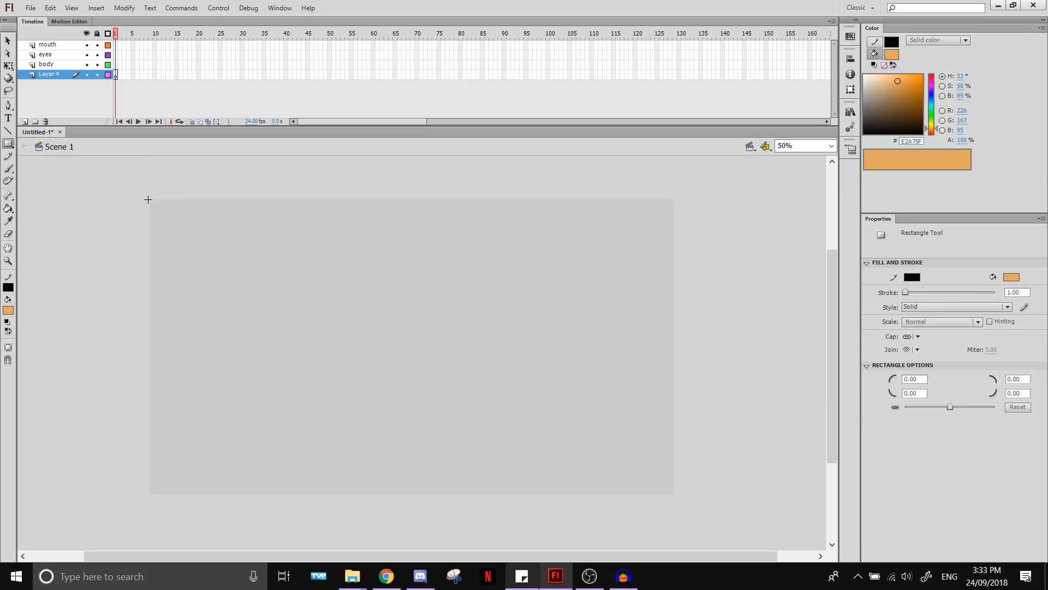
left_click_drag(150, 199, 163, 213)
key("q")
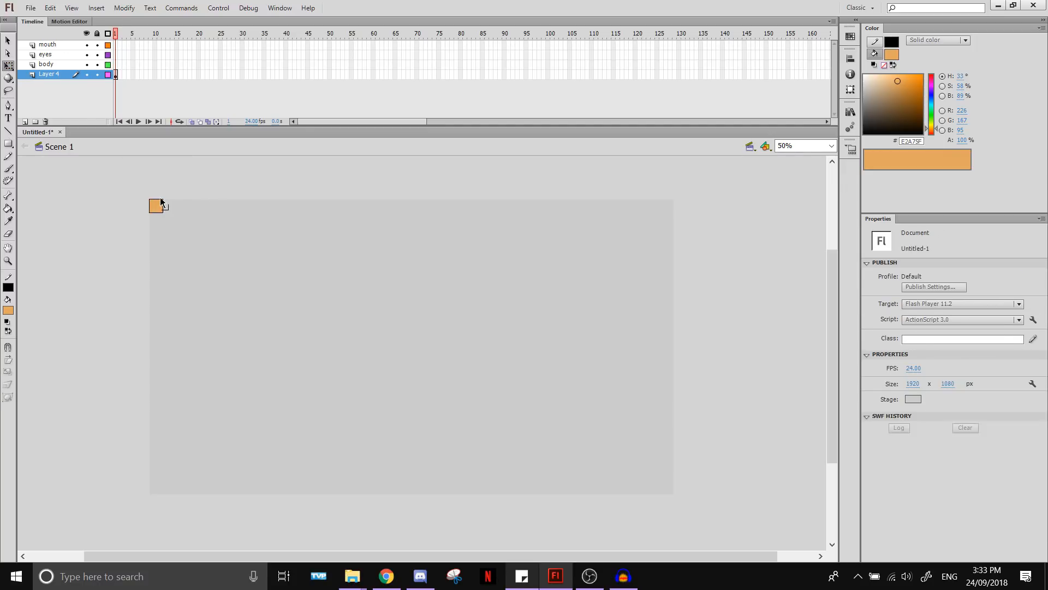
double_click(161, 200)
key("Delete")
left_click(154, 209)
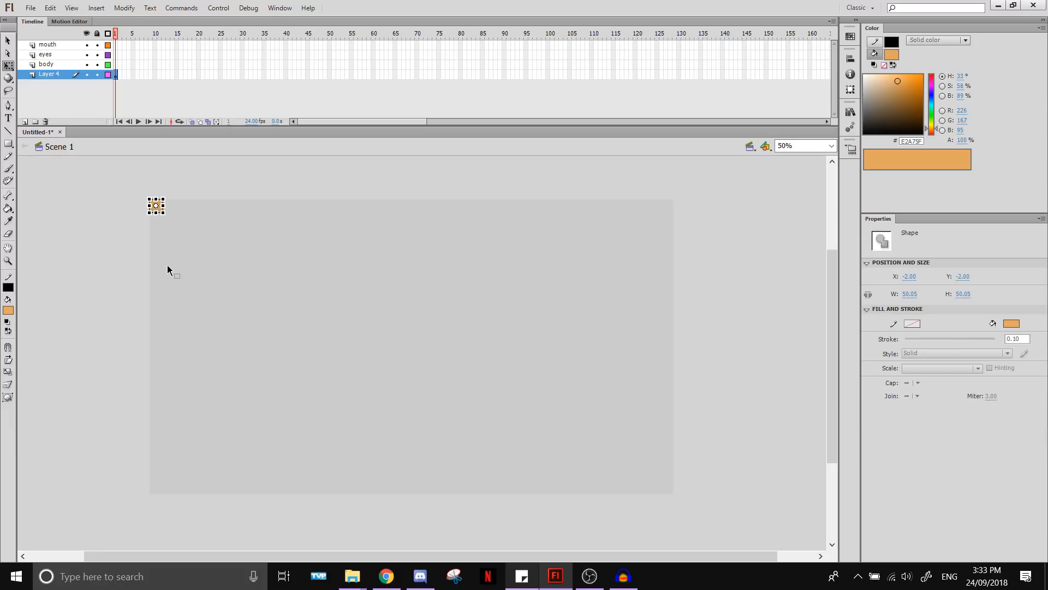
Convert the small square to a Graphic symbol named boards, with the registration point at its upper-left corner
key("F8")
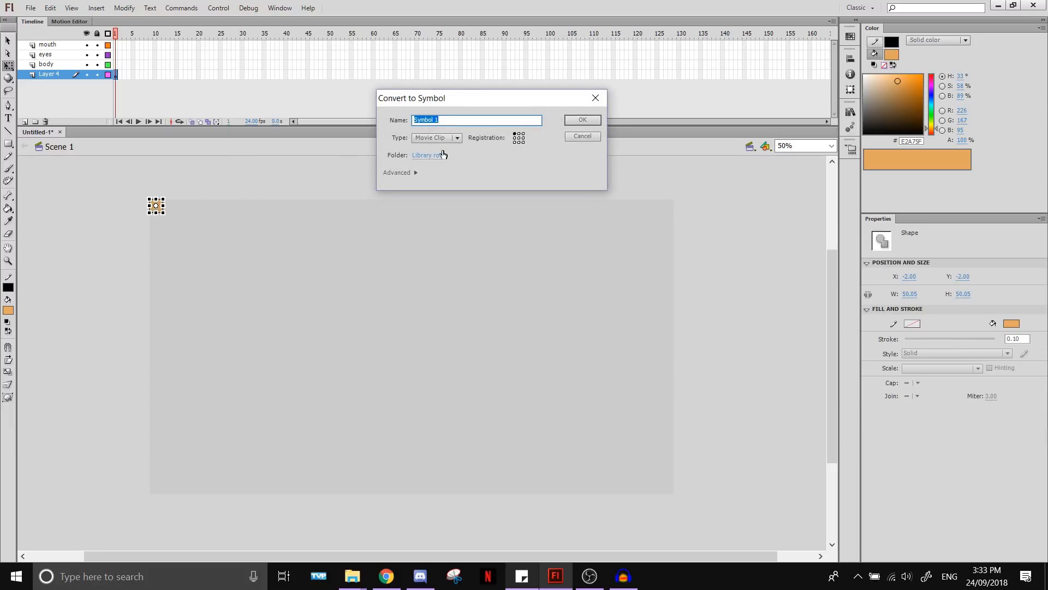
left_click(453, 139)
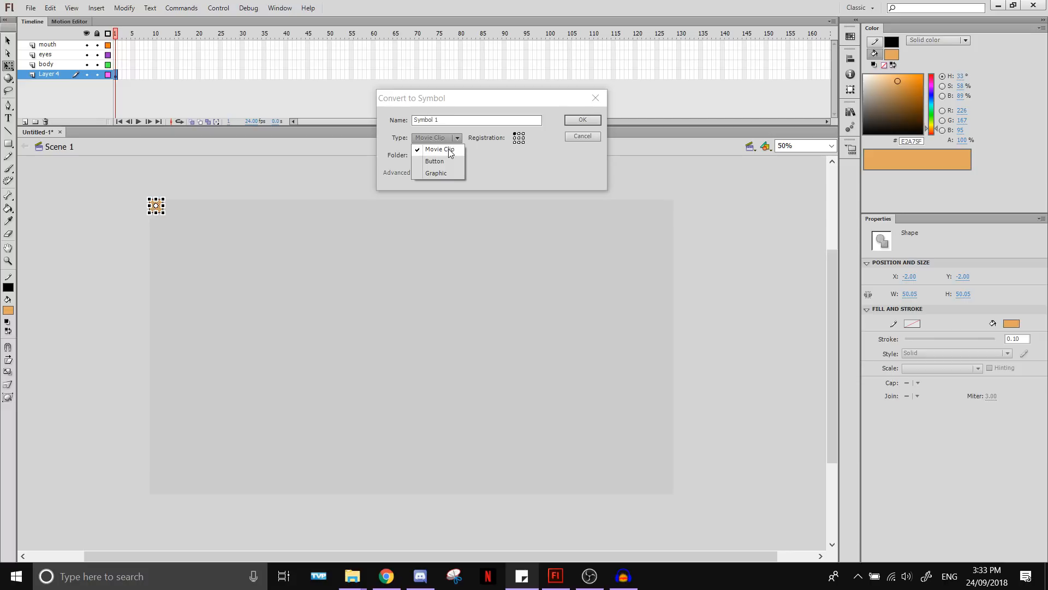
left_click(443, 173)
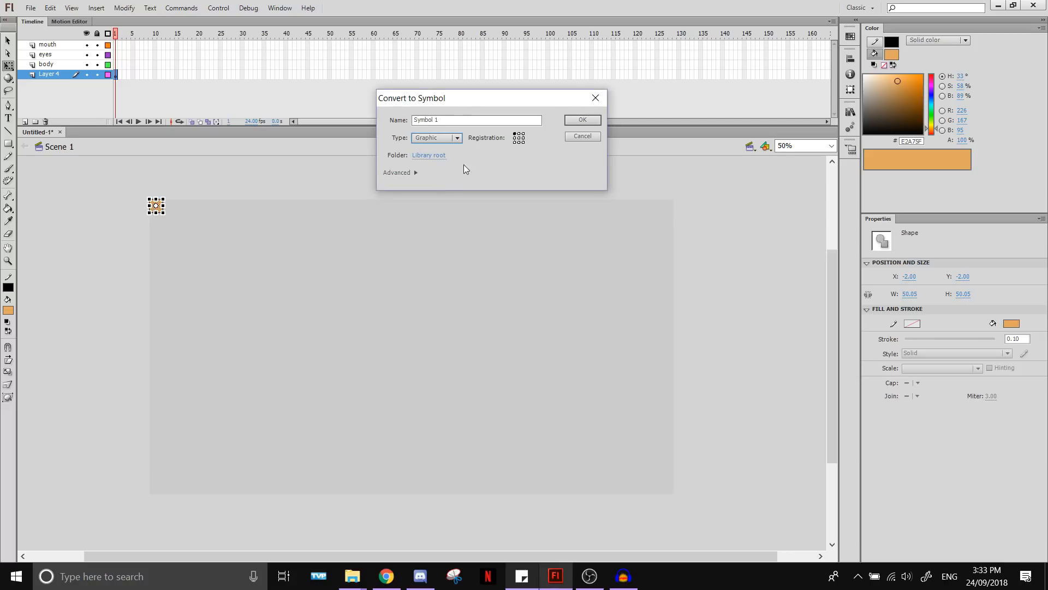
left_click_drag(447, 121, 387, 122)
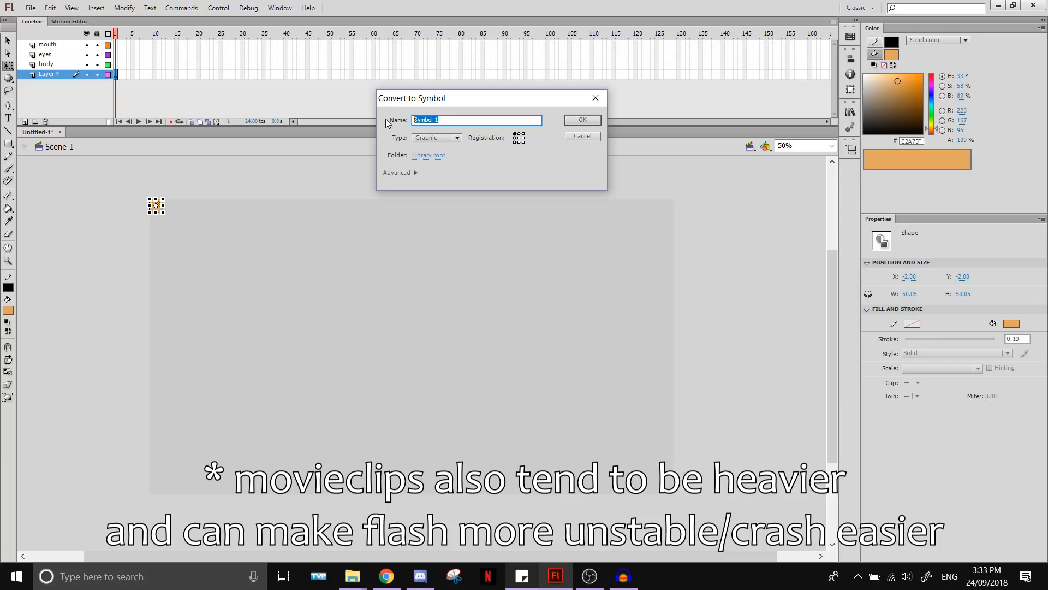
left_click(515, 138)
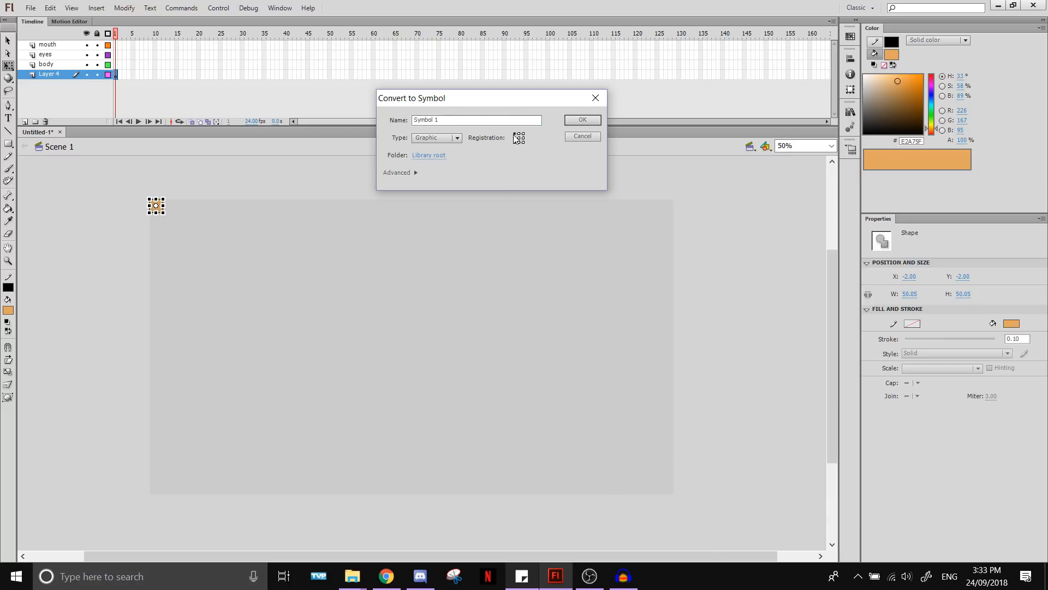
left_click_drag(448, 118, 362, 116)
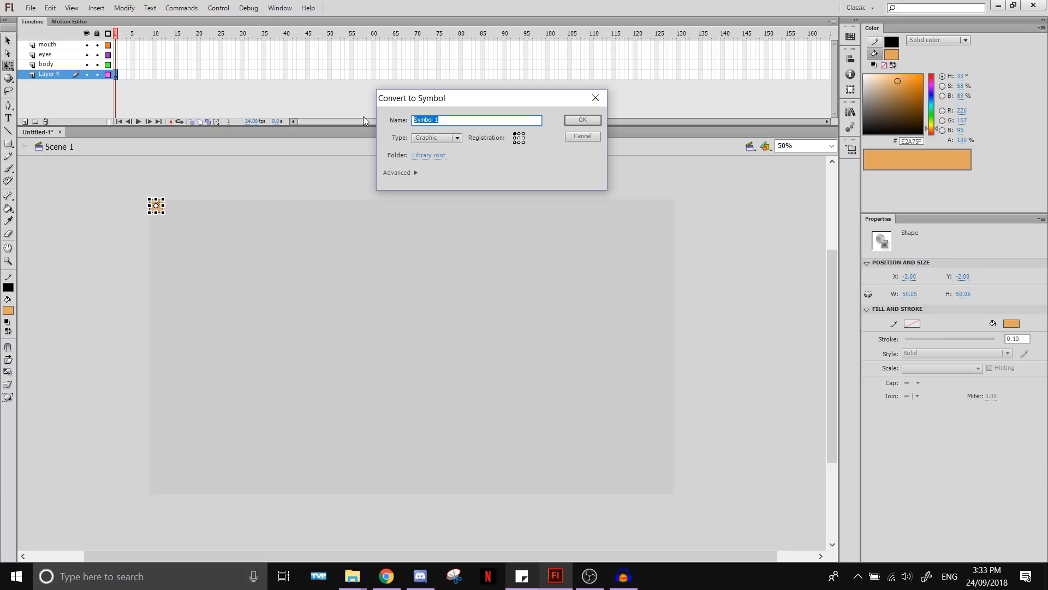
type("boards")
key("Return")
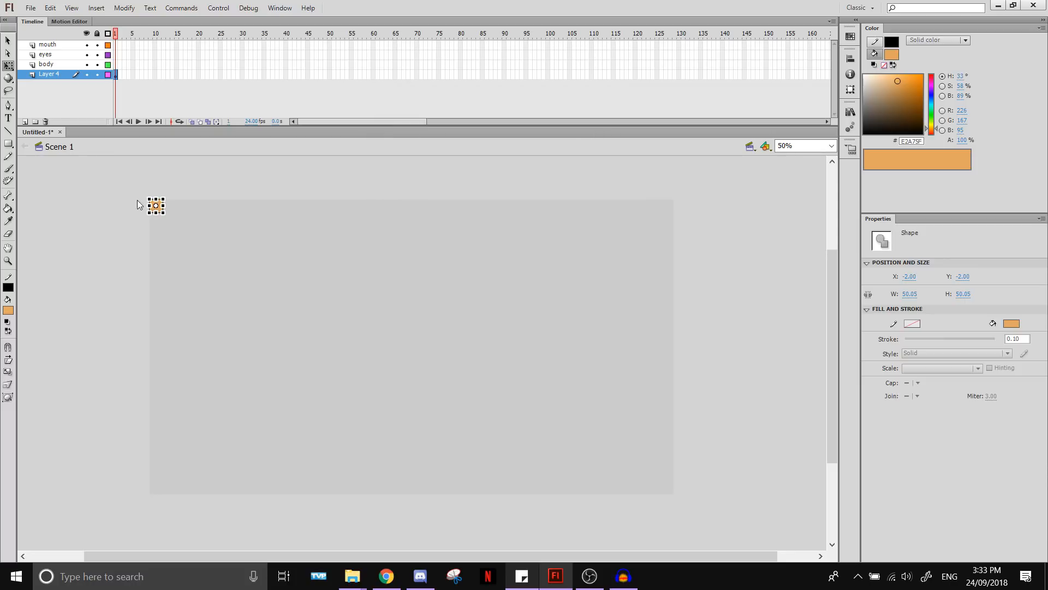
Open the boards symbol for editing and delete the square inside it
left_click(8, 41)
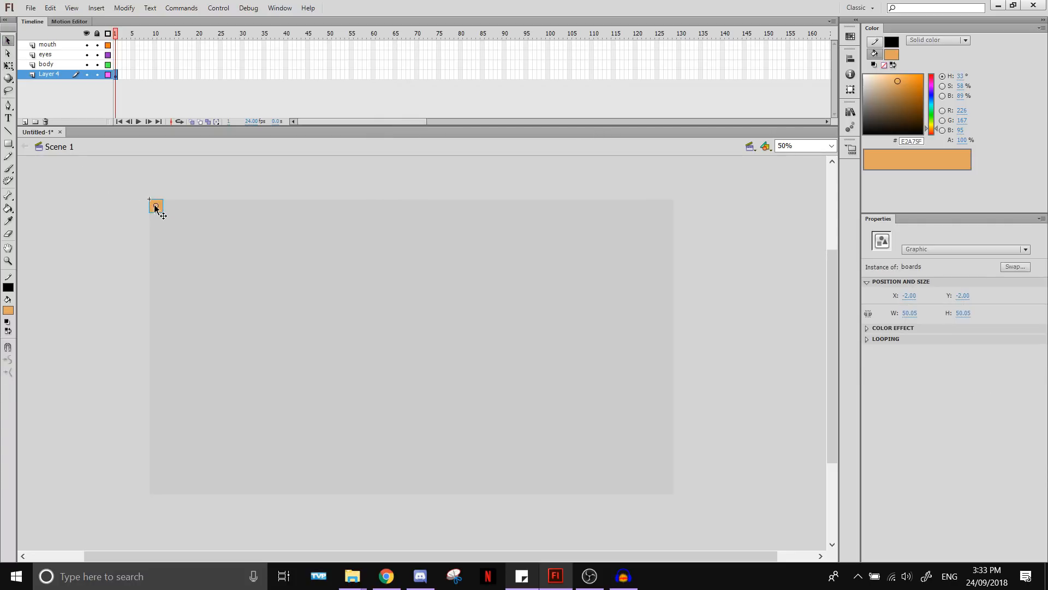
double_click(157, 206)
left_click(127, 165)
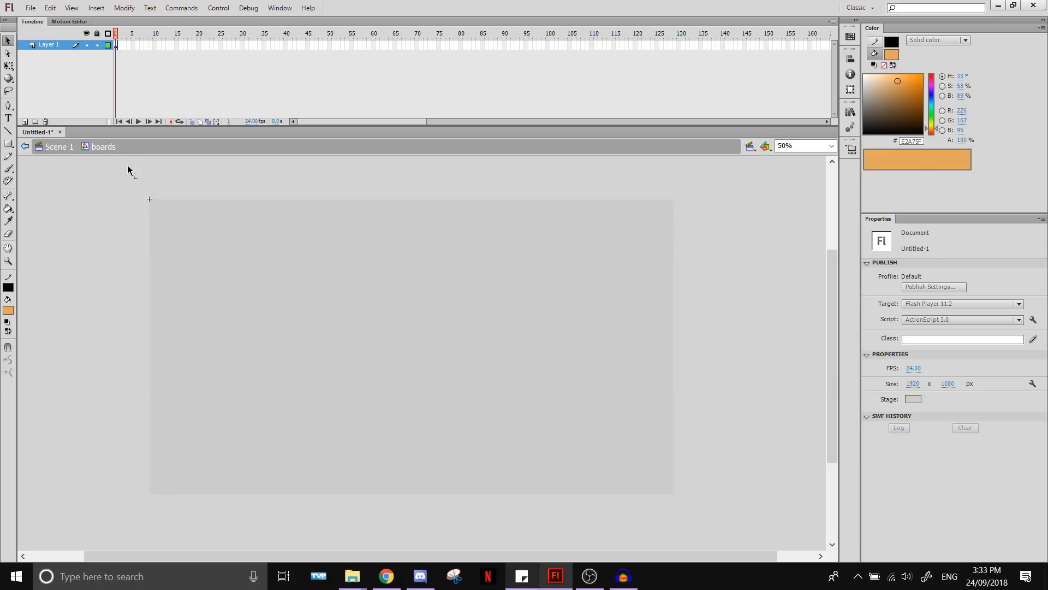
Start an import to the stage inside the boards symbol and look through the quick-access folders for the file
left_click(30, 8)
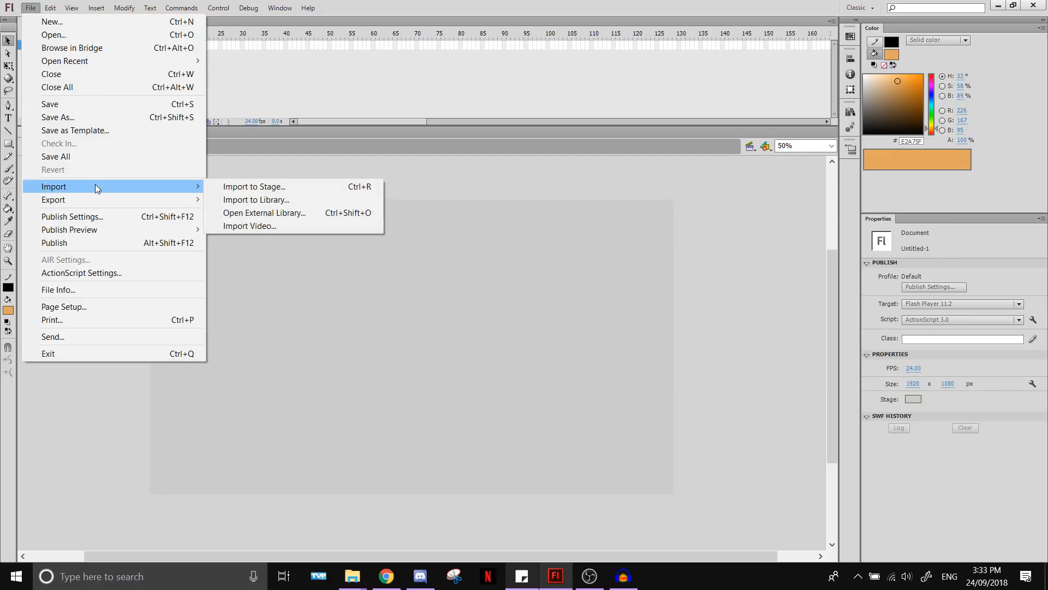
left_click(465, 259)
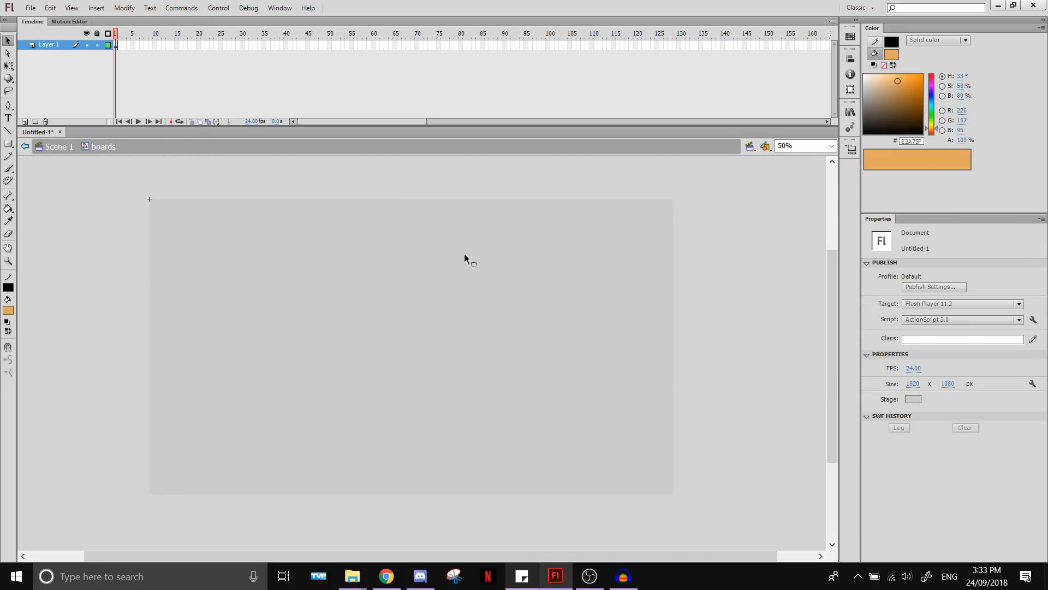
left_click(31, 7)
mouse_move(103, 186)
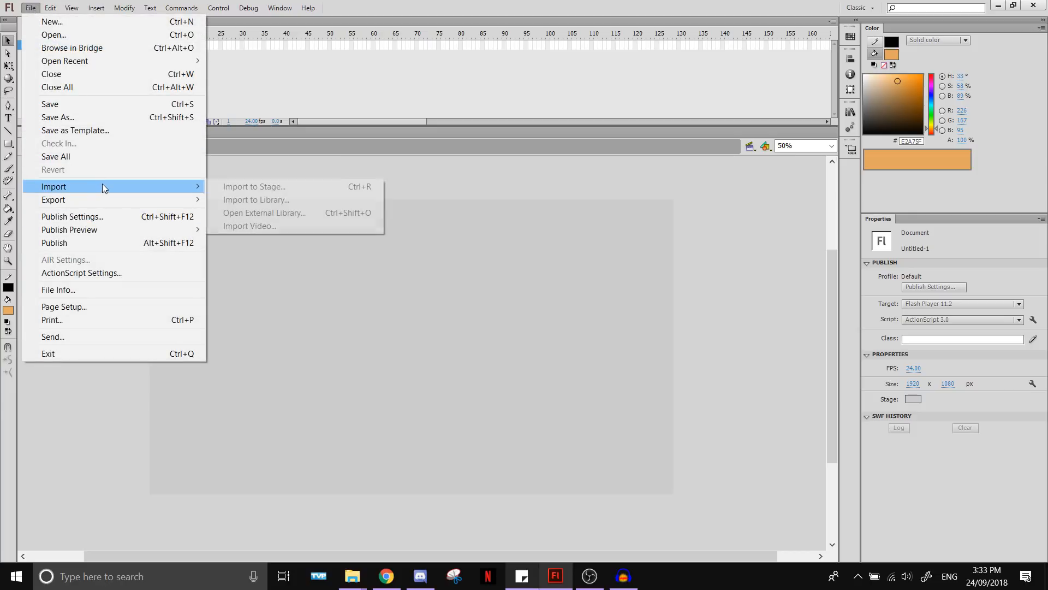
left_click(276, 186)
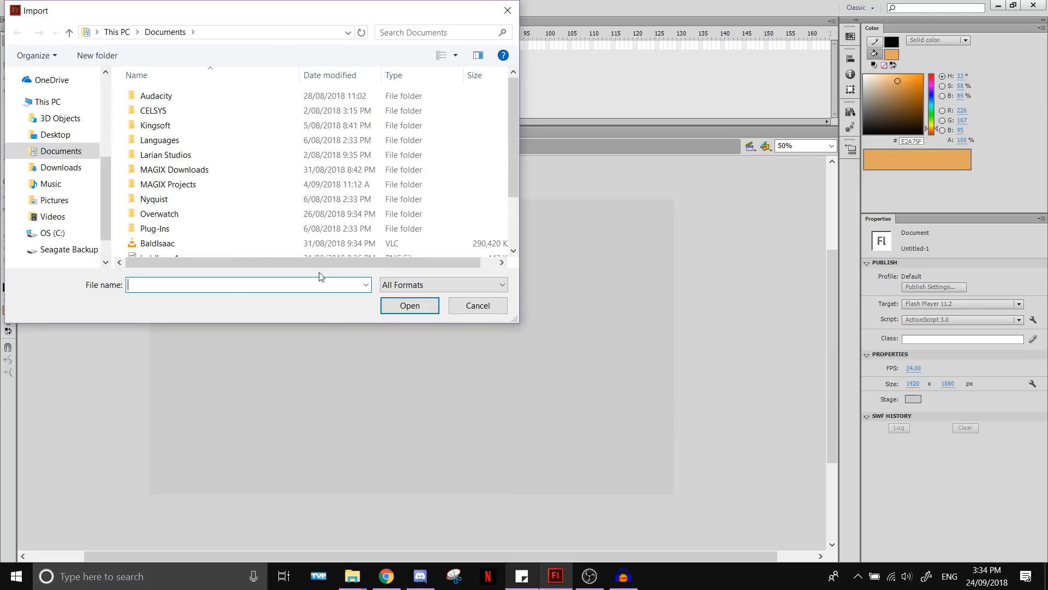
left_click_drag(106, 182, 113, 121)
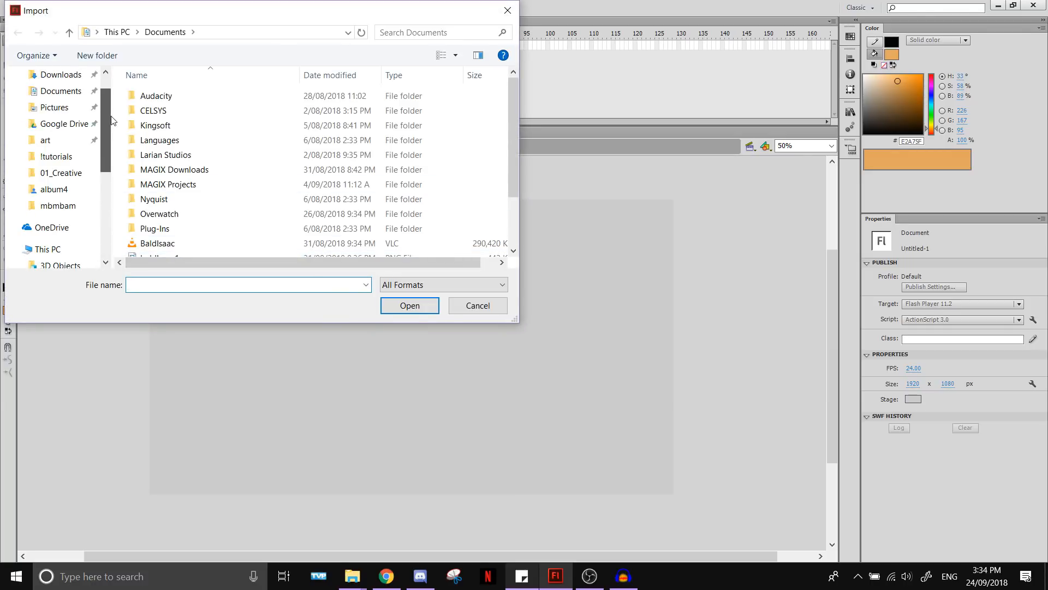
Import the pocket_short_gif file from the mbmbam folder into the document
left_click(76, 206)
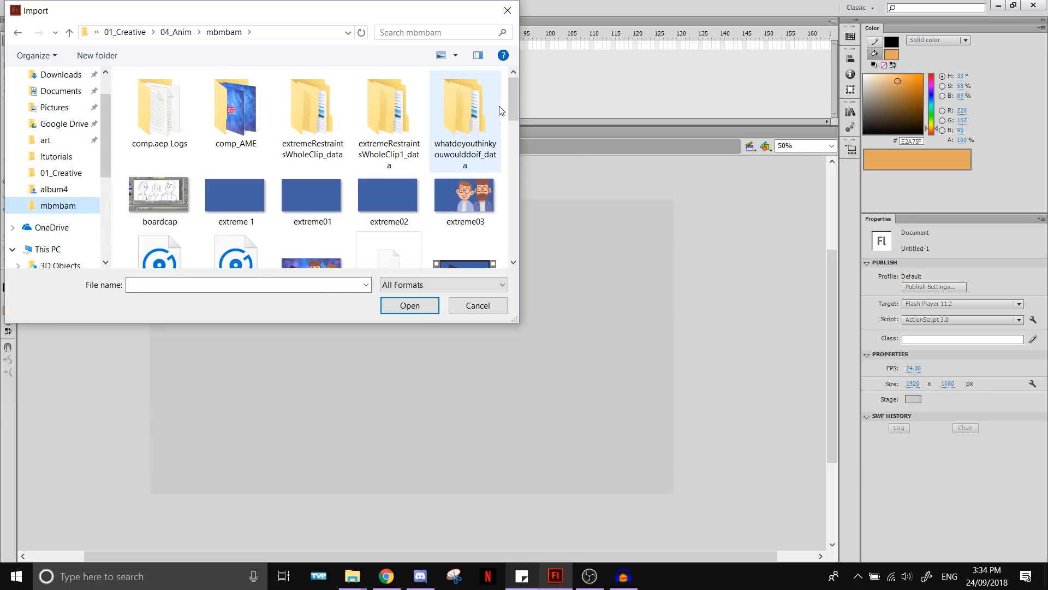
scroll(499, 256, "down", 10)
scroll(499, 258, "up", 2)
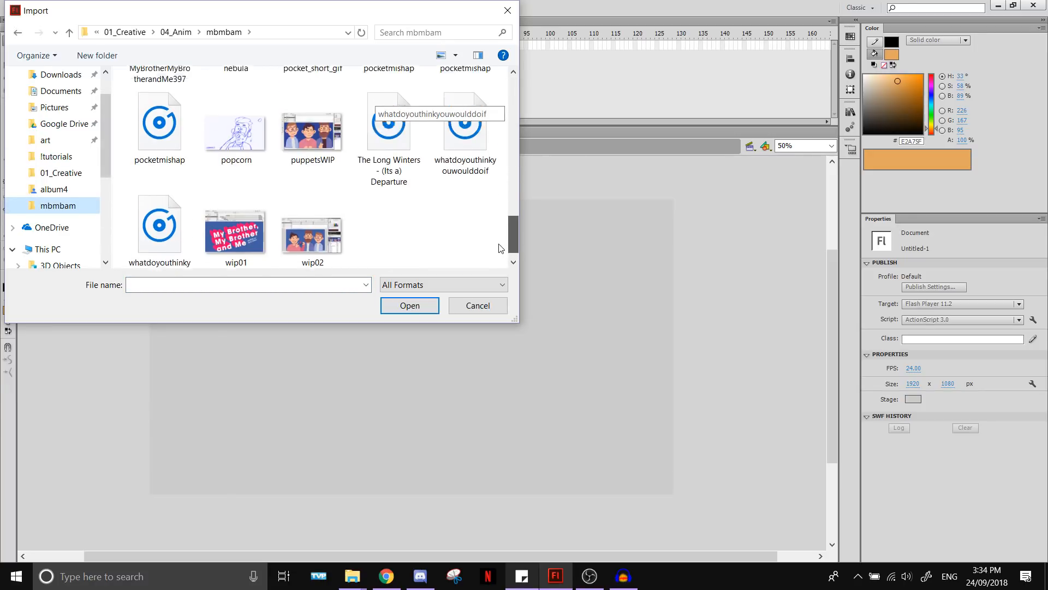
left_click(322, 155)
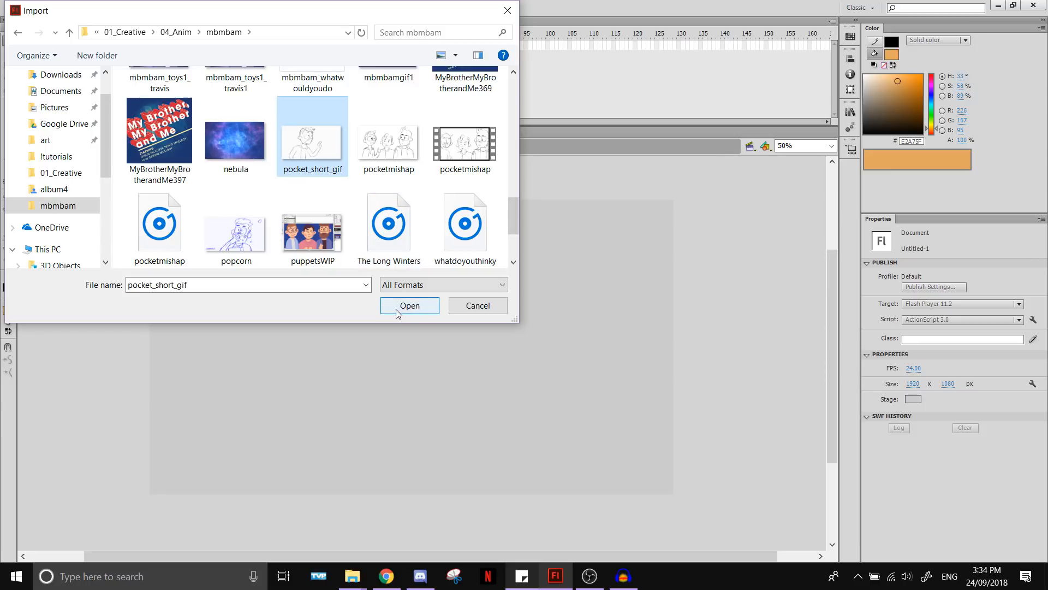
left_click(400, 305)
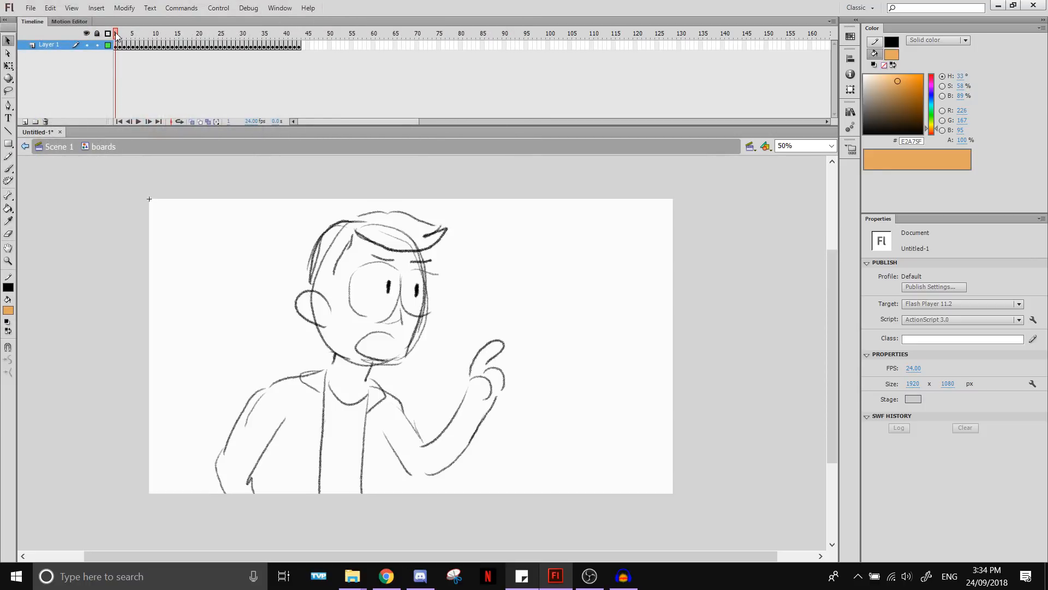
Play through the frames of the imported boards symbol and return to Scene 1
key("Return")
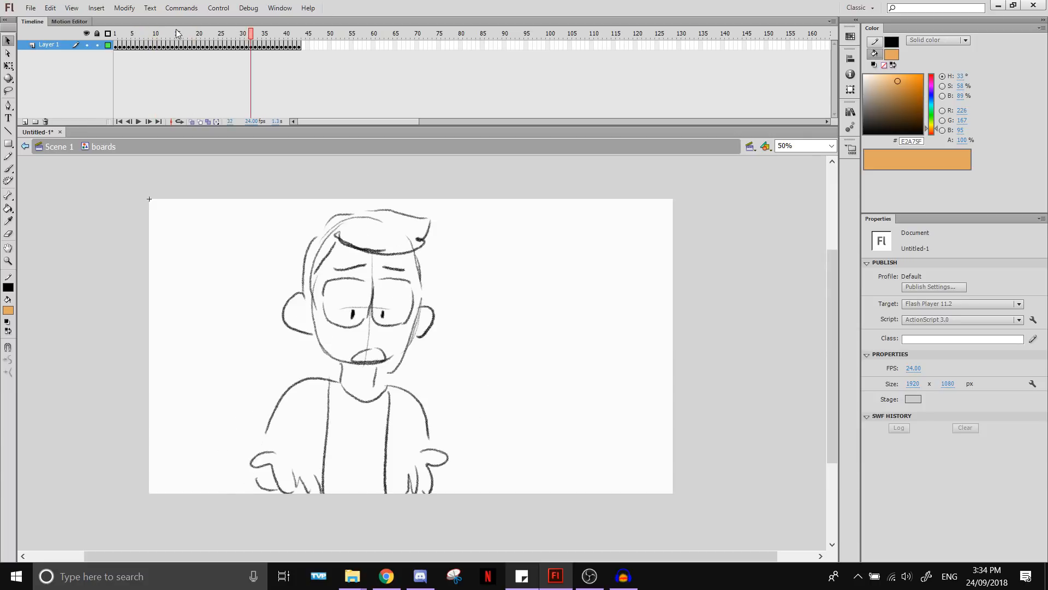
left_click(172, 34)
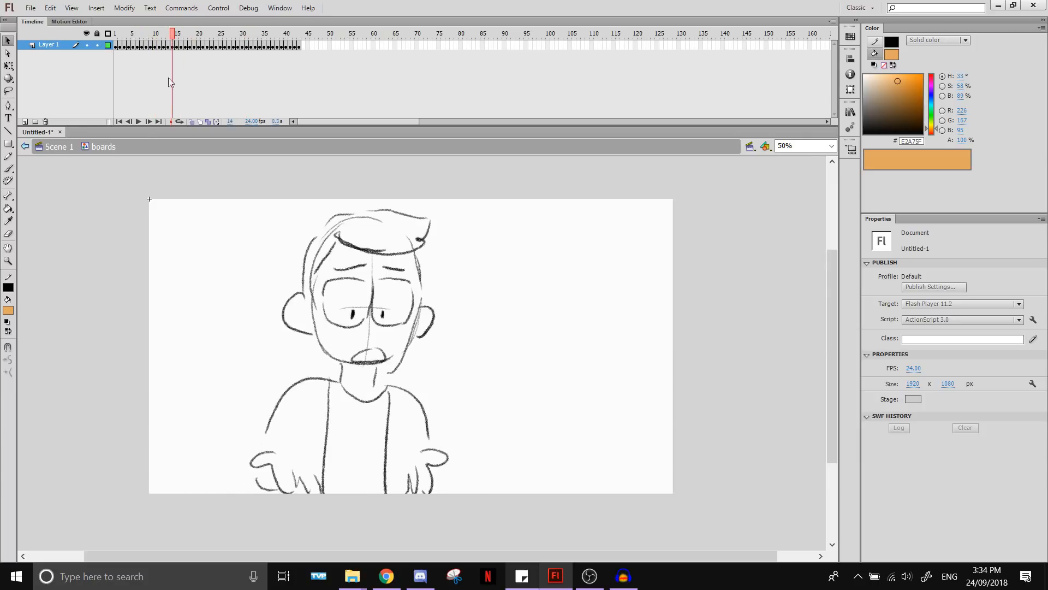
left_click(56, 147)
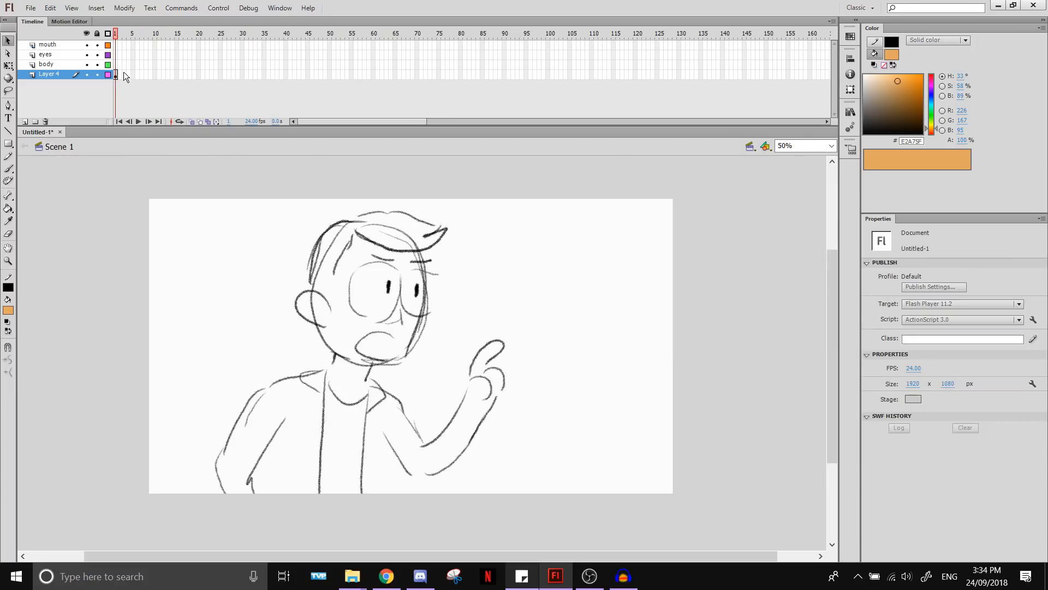
Extend the storyboard on Layer 4 to frame 37 and check an earlier frame within the added span
left_click_drag(123, 75, 275, 75)
key("F5")
key("F5")
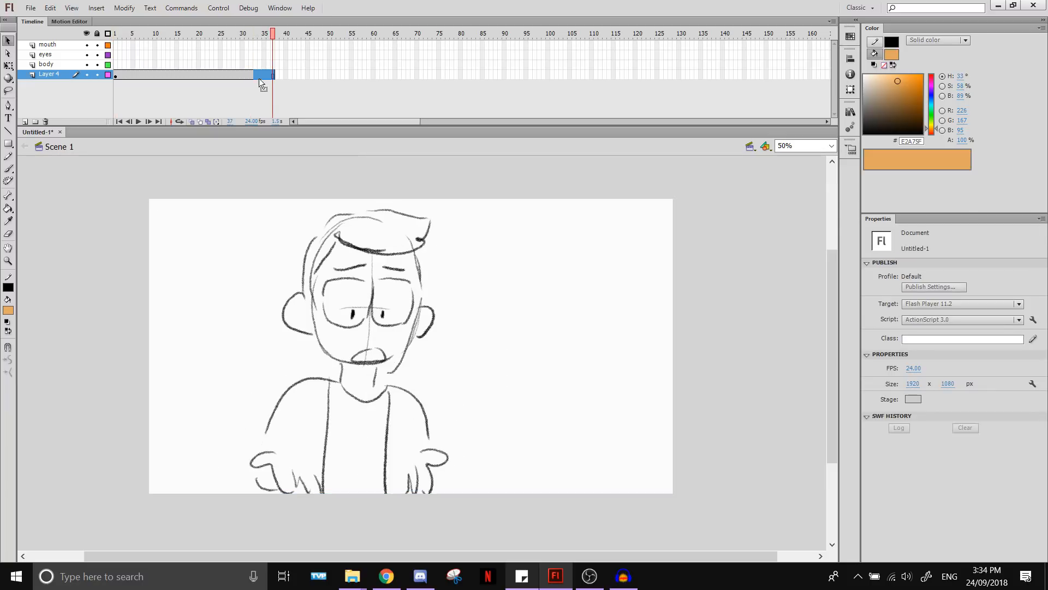
left_click(242, 74)
left_click(229, 75)
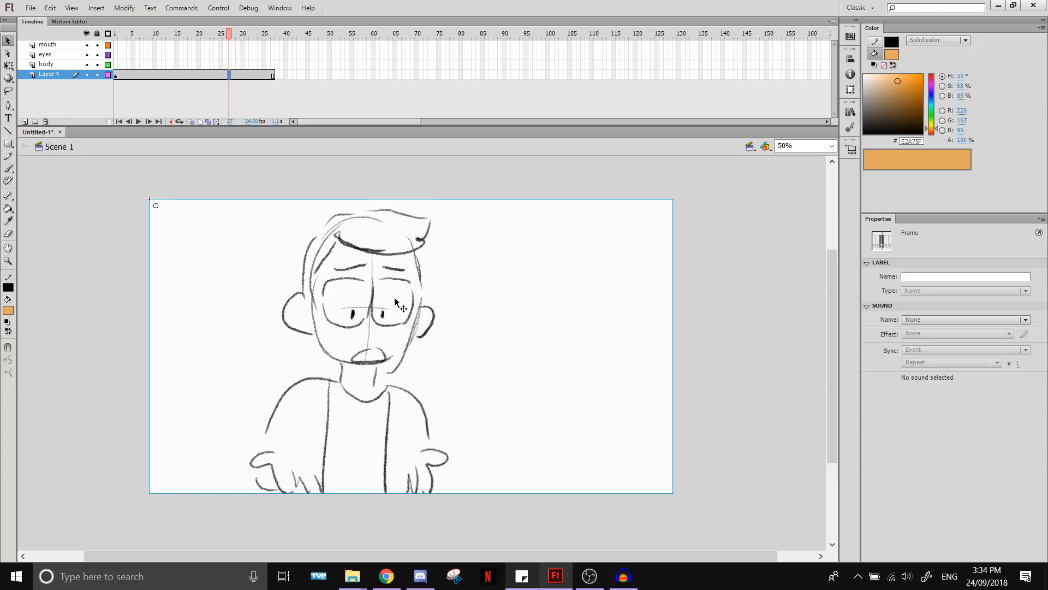
Apply an Alpha color effect of 40% to the boards instance on the stage
left_click(406, 338)
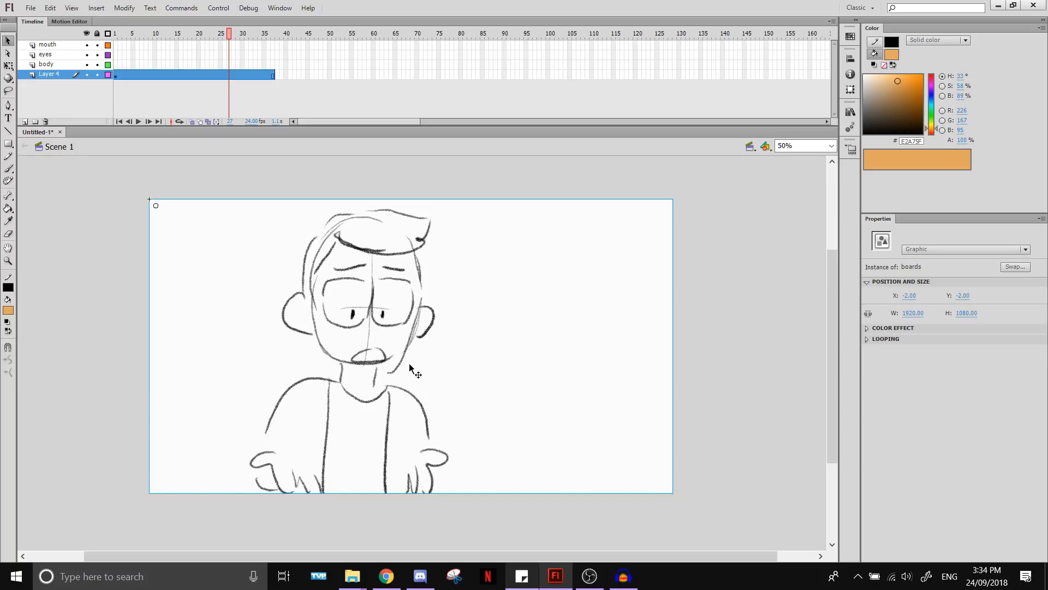
left_click(974, 250)
left_click(710, 301)
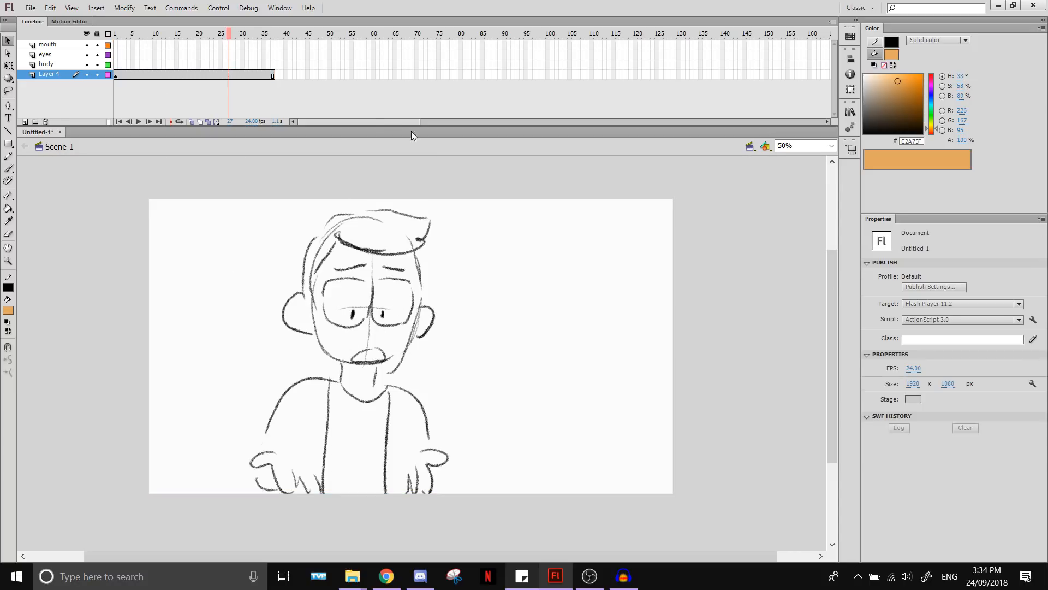
left_click(470, 362)
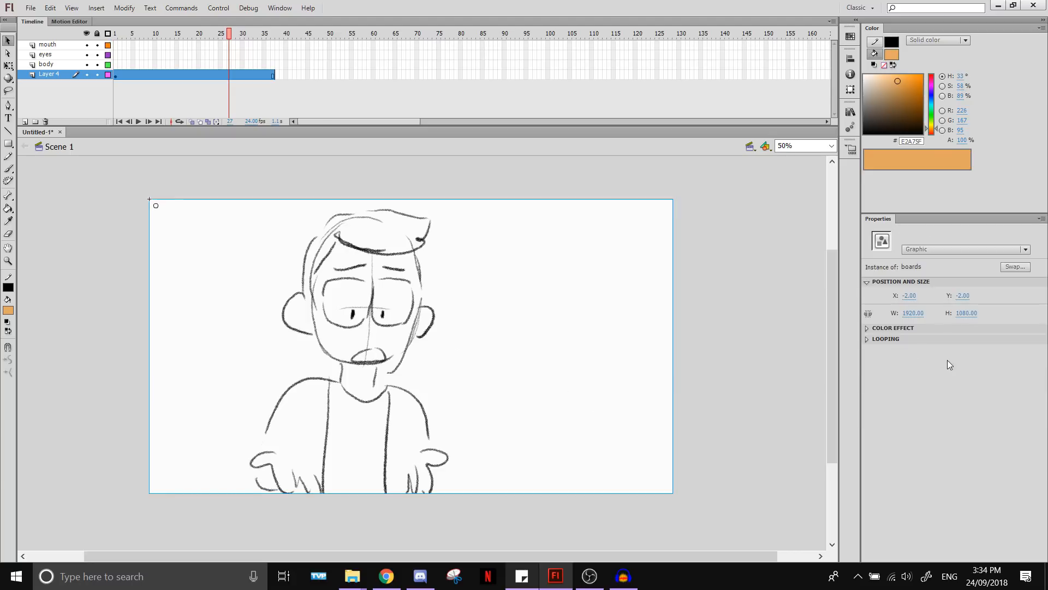
left_click(870, 329)
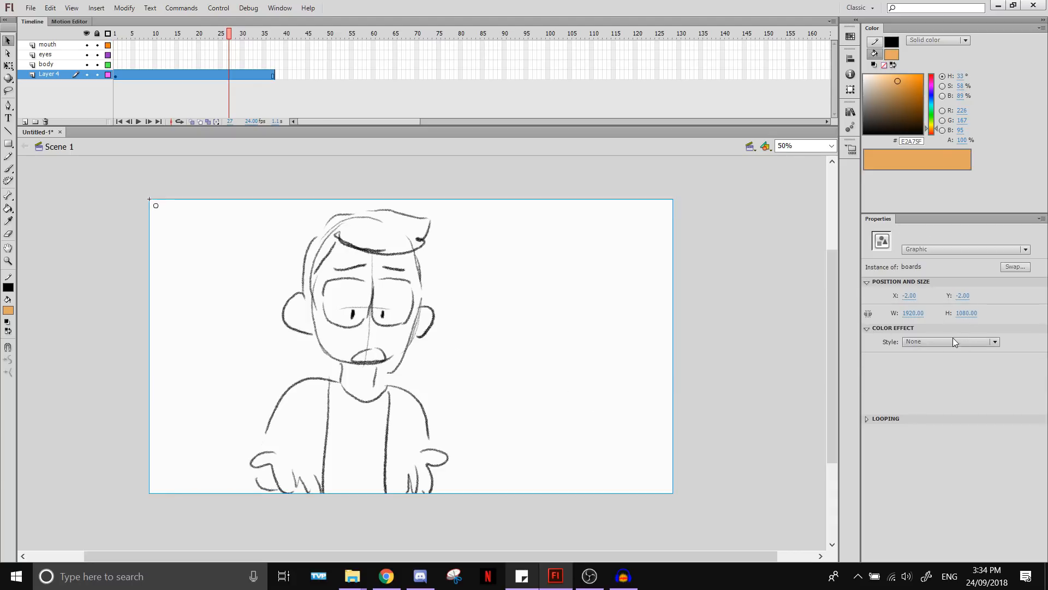
left_click(933, 342)
left_click(933, 410)
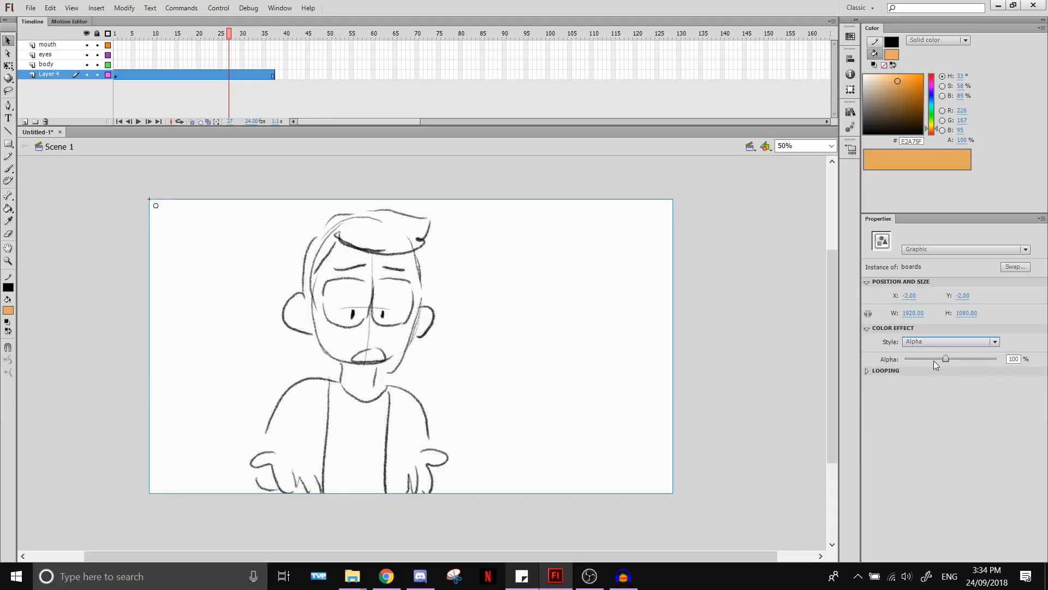
mouse_move(992, 359)
left_mouse_down()
mouse_move(938, 360)
mouse_move(948, 364)
left_mouse_up()
left_click(781, 388)
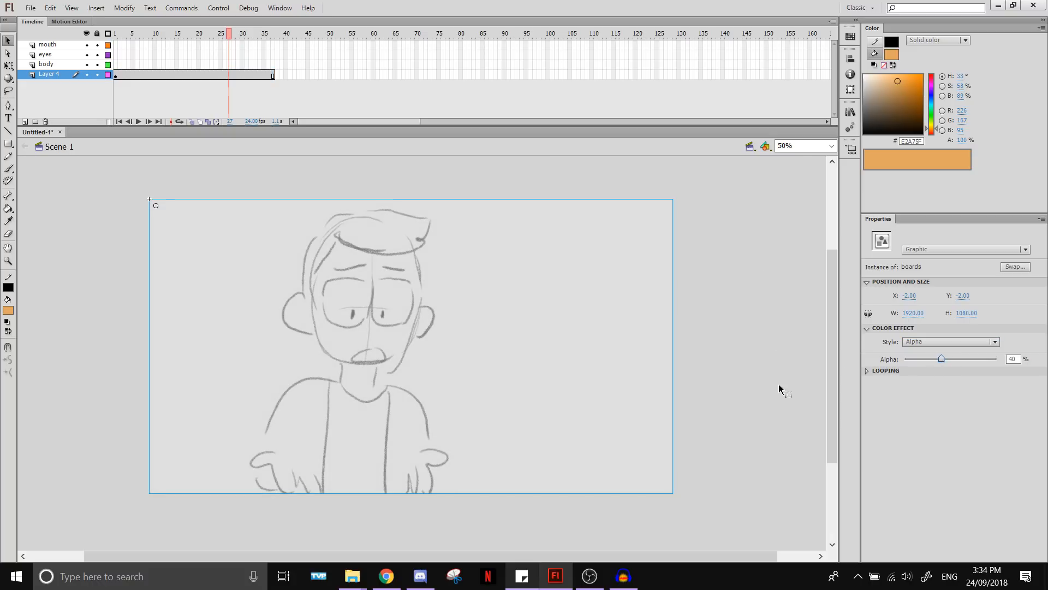
Open mbmbam_toys_07 from the mbmbam folder and accept the default font mapping
left_click(31, 8)
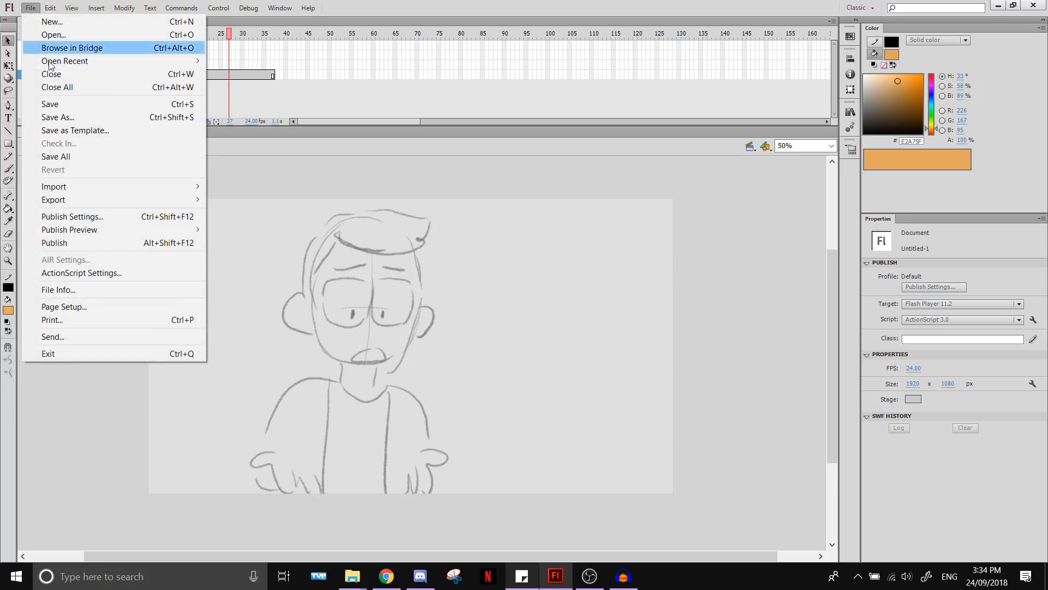
left_click(60, 37)
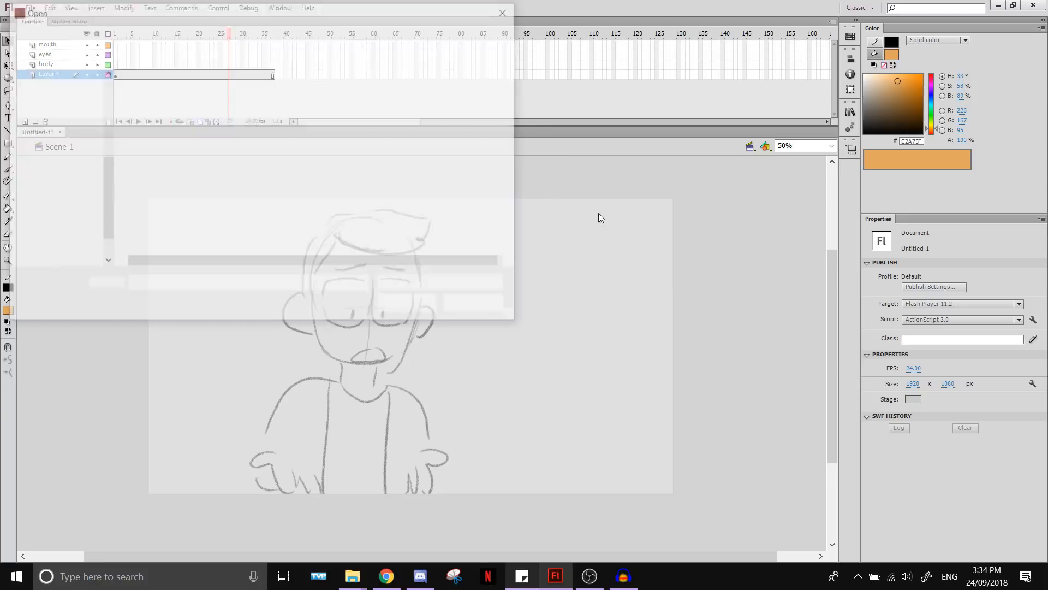
scroll(105, 158, "up", 1)
scroll(105, 154, "up", 1)
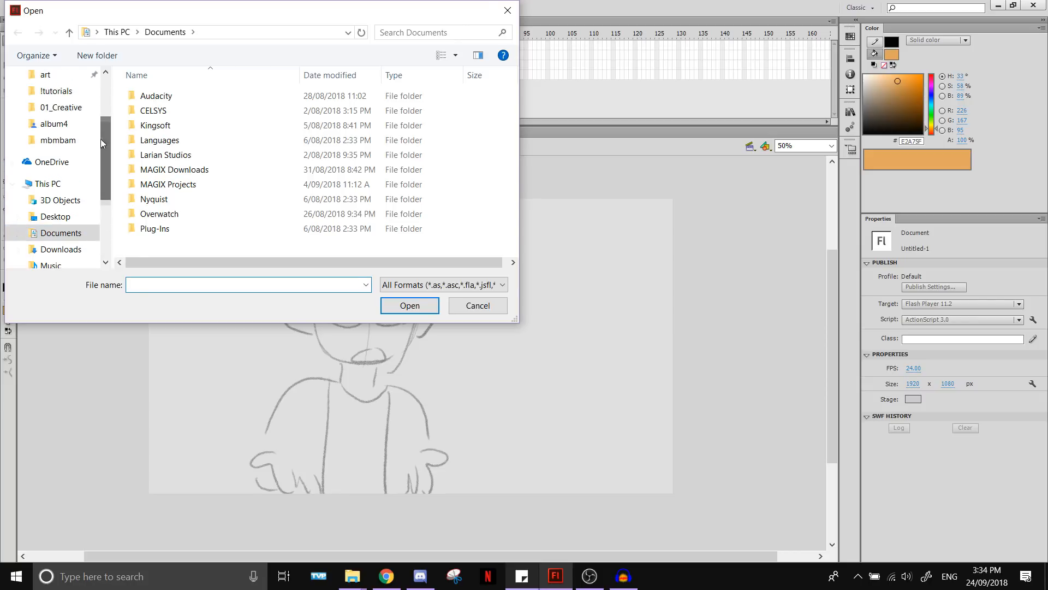
left_click(86, 140)
left_click_drag(513, 101, 511, 201)
left_click(337, 154)
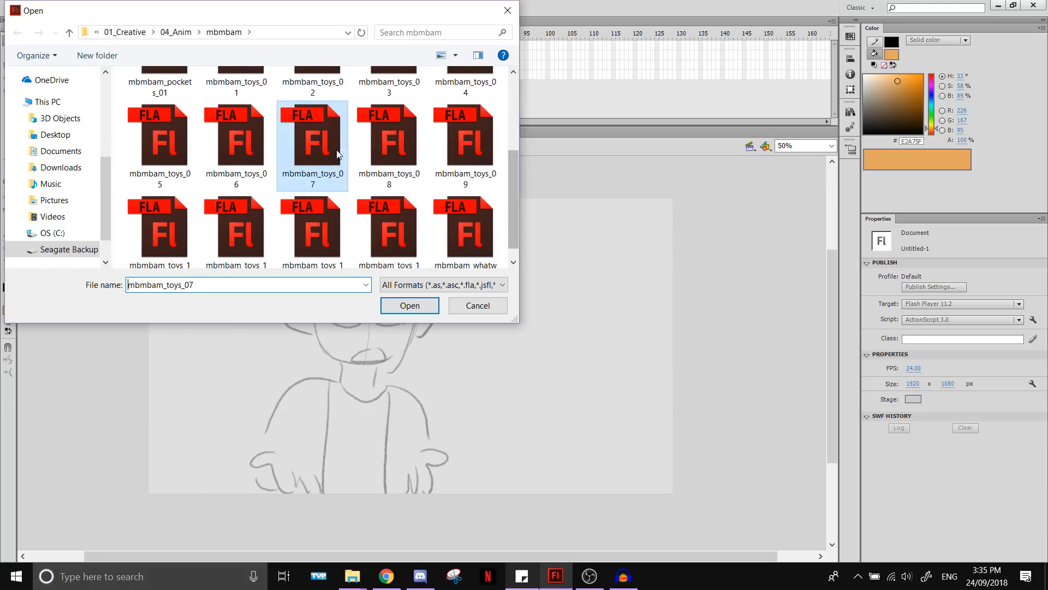
left_click(410, 305)
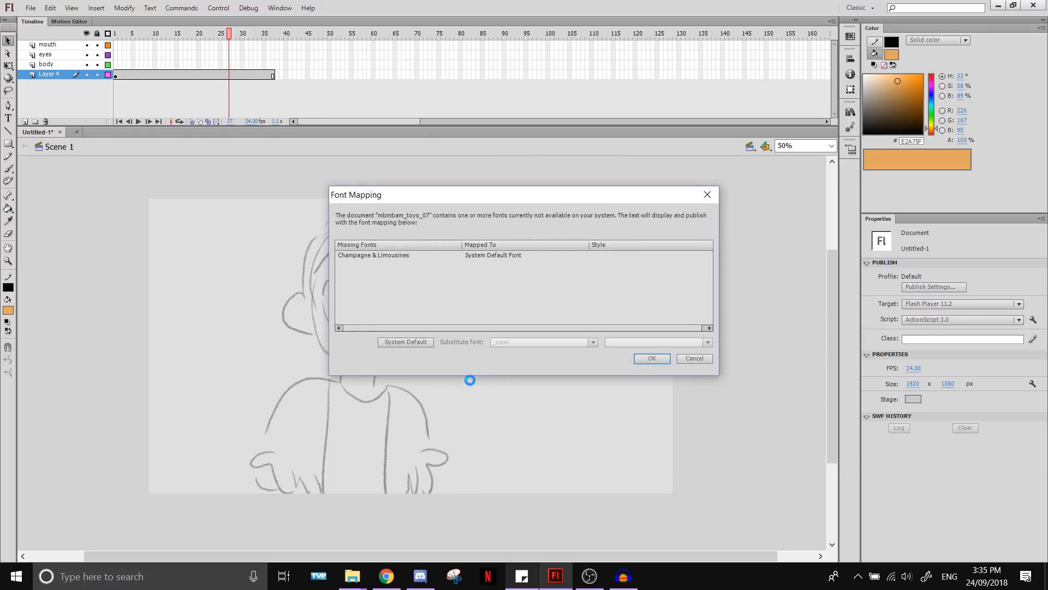
left_click(652, 358)
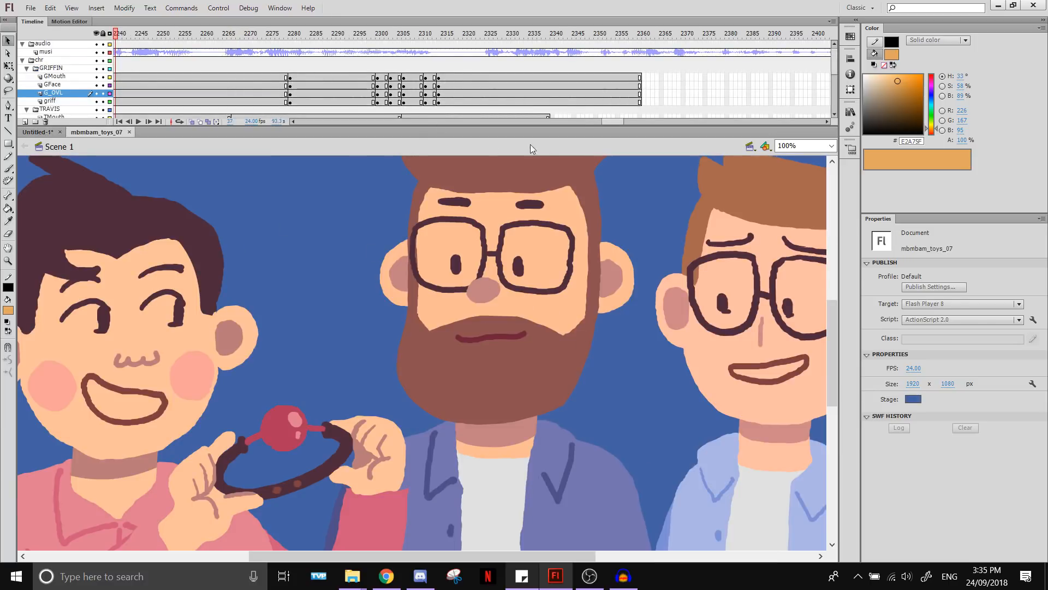
Copy frame 595 of the GMouth, GFace, G_OVL and griff layers in mbmbam_toys_07
left_click_drag(608, 123, 374, 115)
left_click(439, 95)
left_click(458, 95)
left_click(413, 94)
left_click(308, 94)
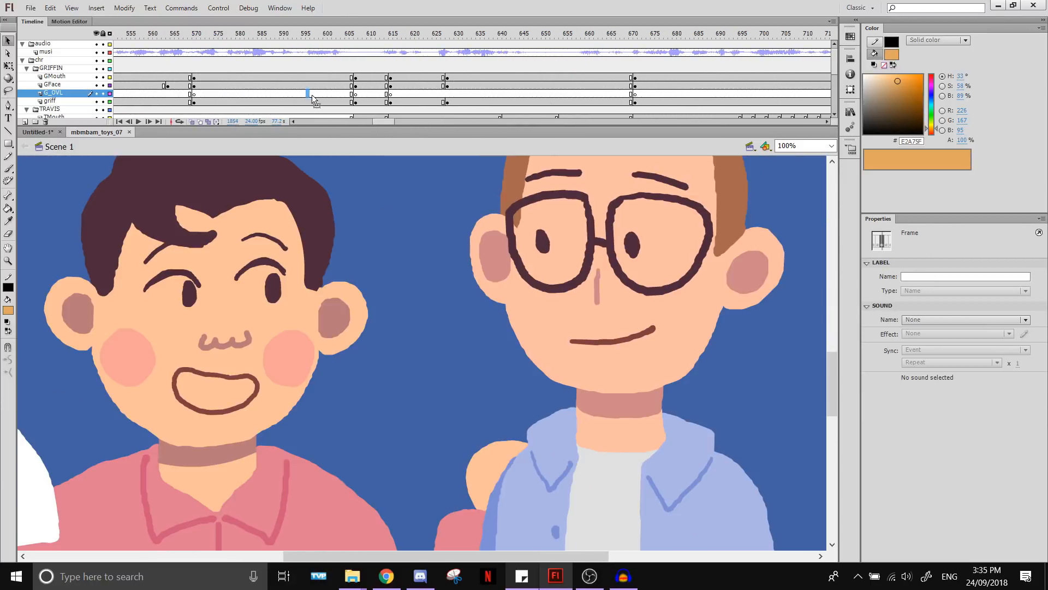
left_click(473, 327)
key("ctrl+minus")
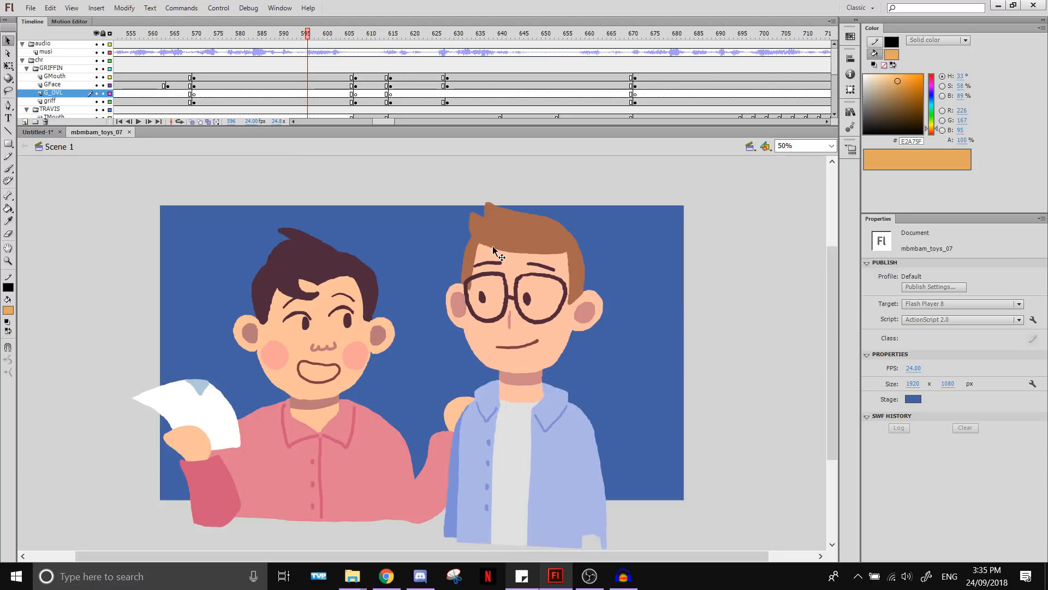
left_click(51, 69)
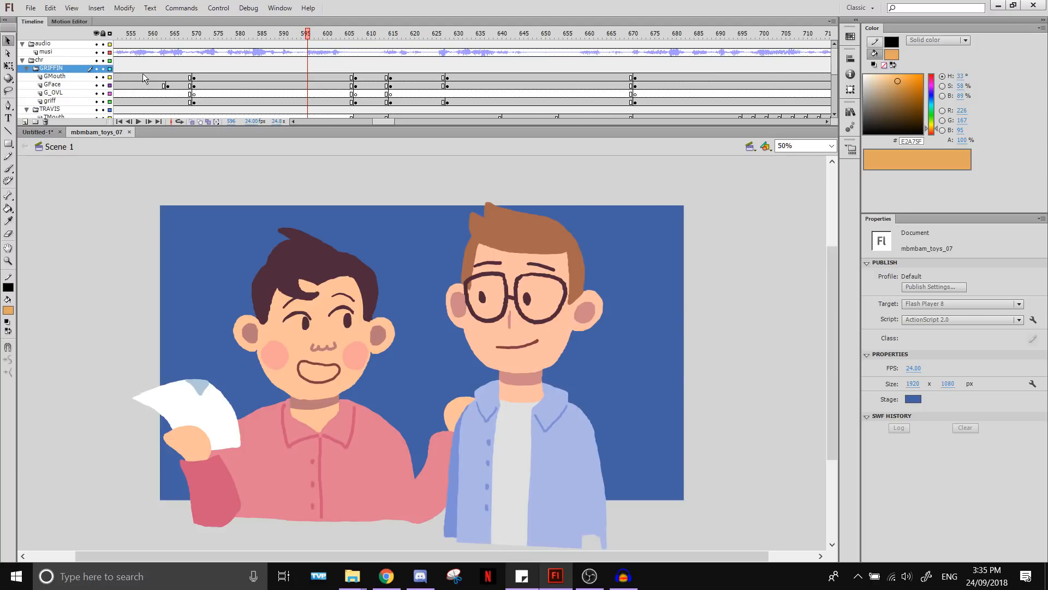
left_click(305, 103)
right_click(305, 102)
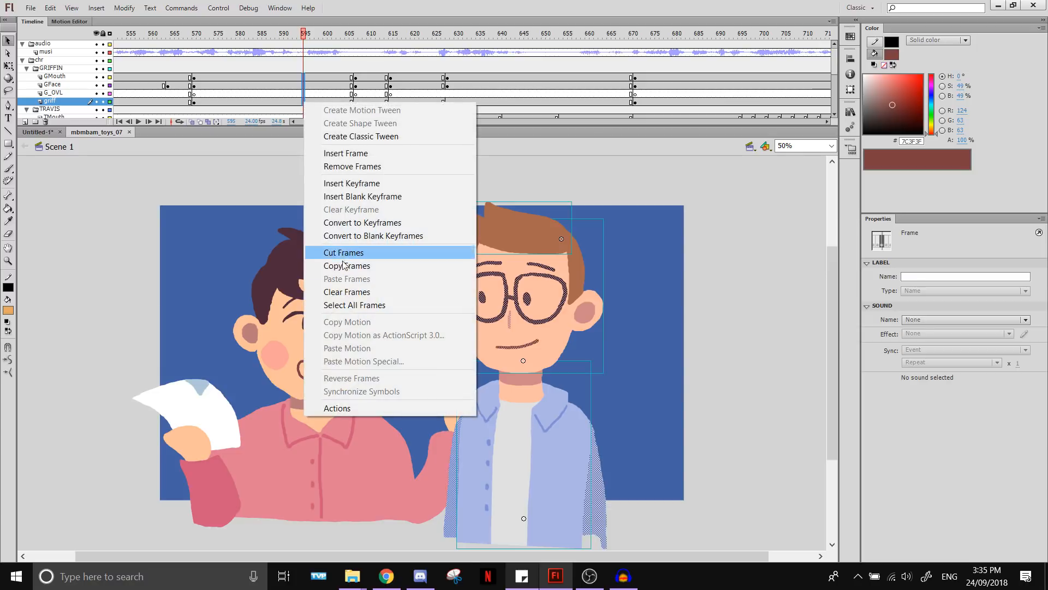
left_click(347, 266)
Paste the copied character frames into Untitled-1 at frame 1, across the mouth, eyes and body layers
left_click(38, 131)
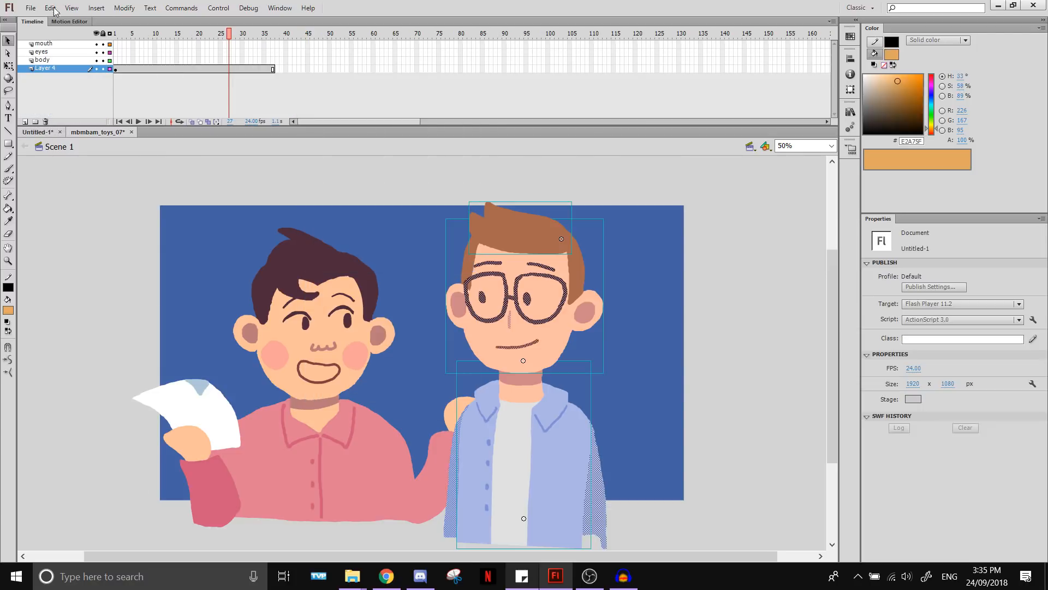
left_click(116, 60)
right_click(116, 60)
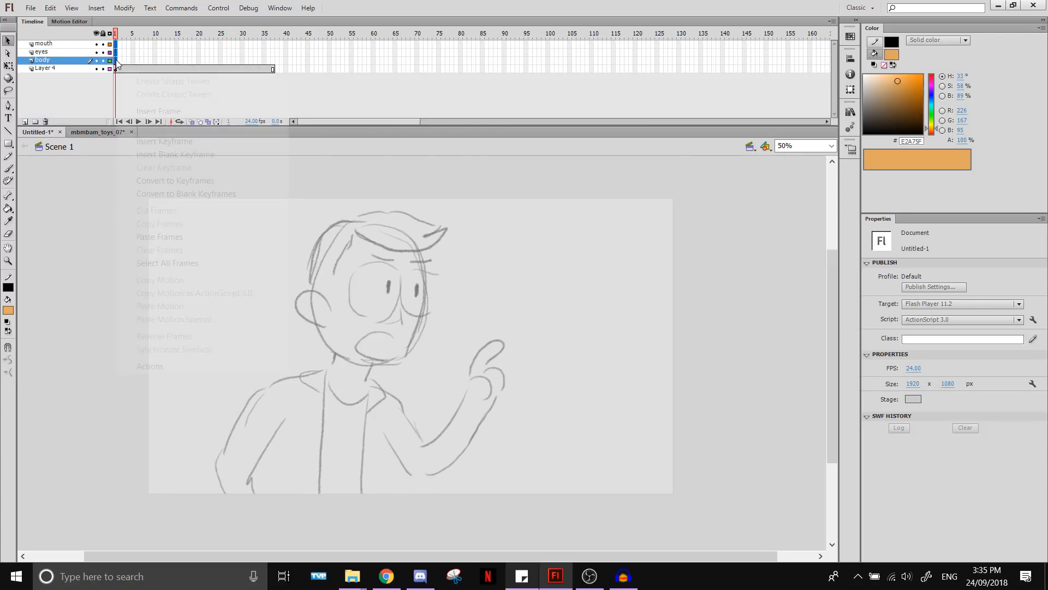
left_click(164, 238)
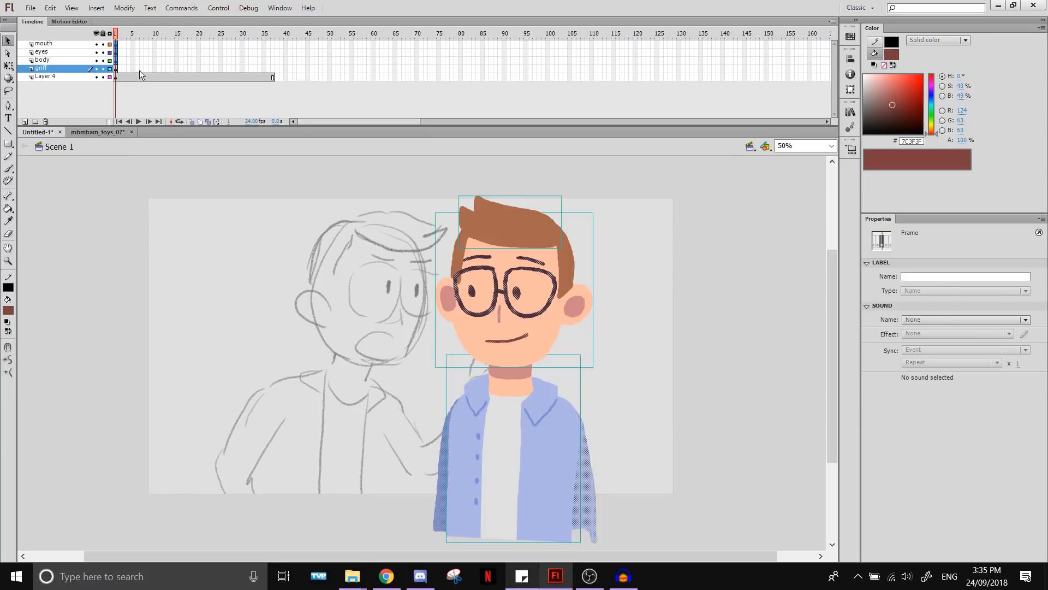
Rename the body layer as ovl
left_click(151, 60)
left_click(117, 61)
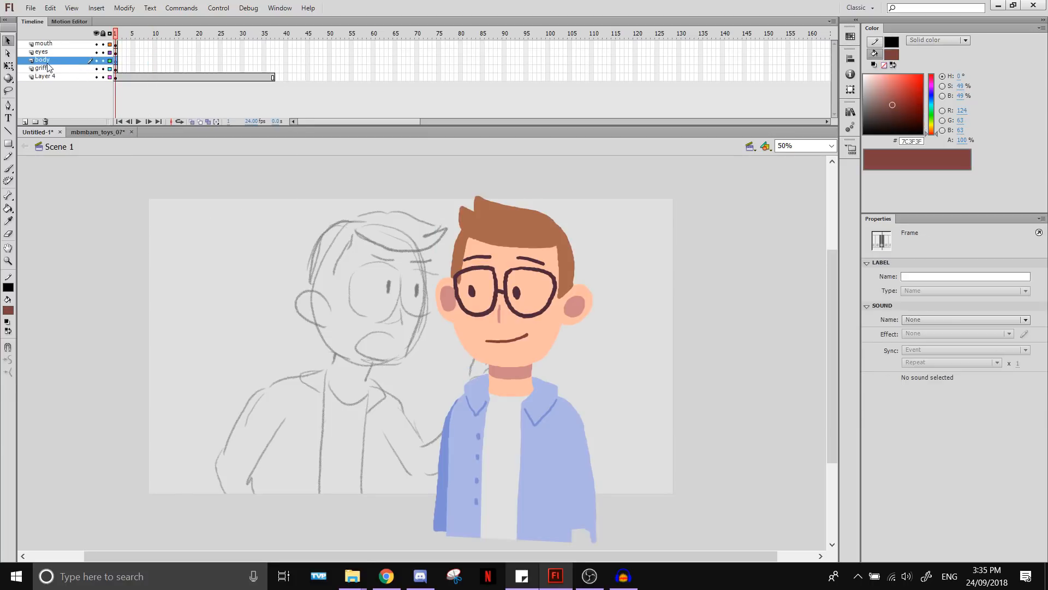
double_click(43, 62)
type("ovl")
key("Return")
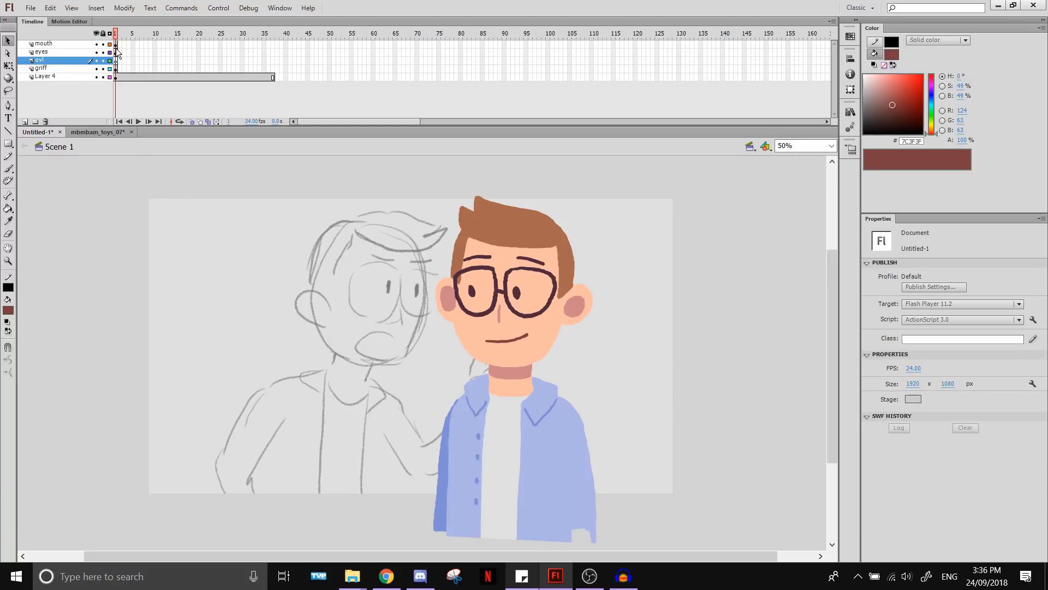
Examine what each pasted character layer holds by hiding and showing the mouth and eyes layers and selecting frames
left_click_drag(116, 47, 116, 69)
left_click(154, 61)
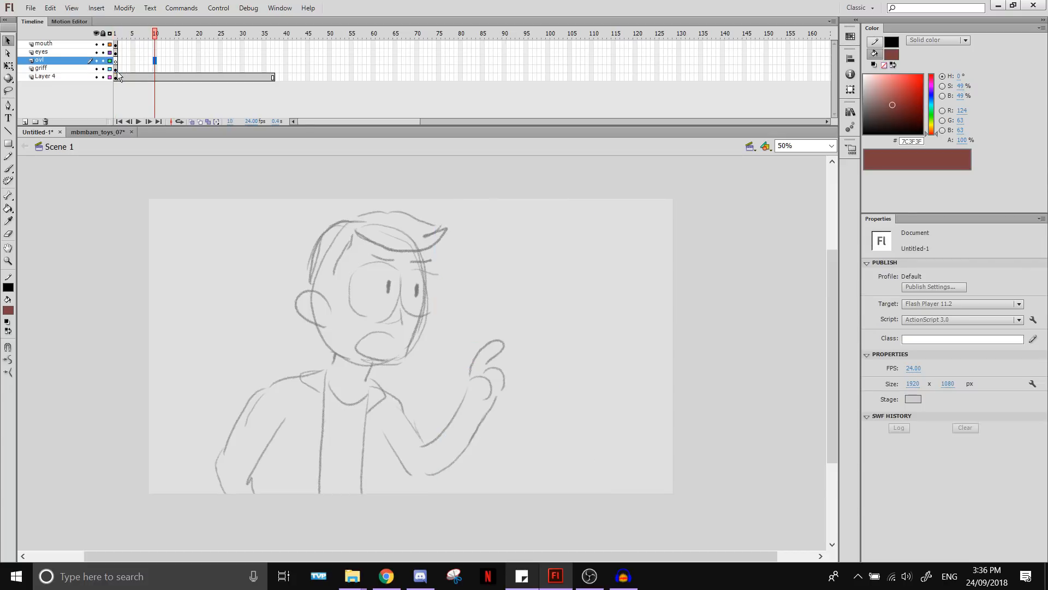
left_click(116, 69)
left_click_drag(96, 45, 97, 53)
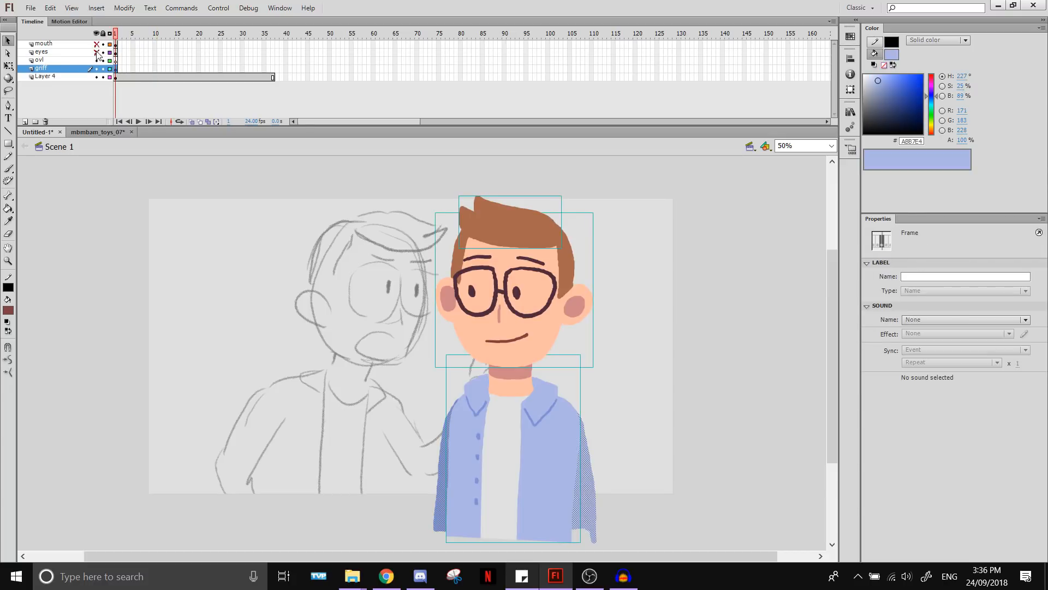
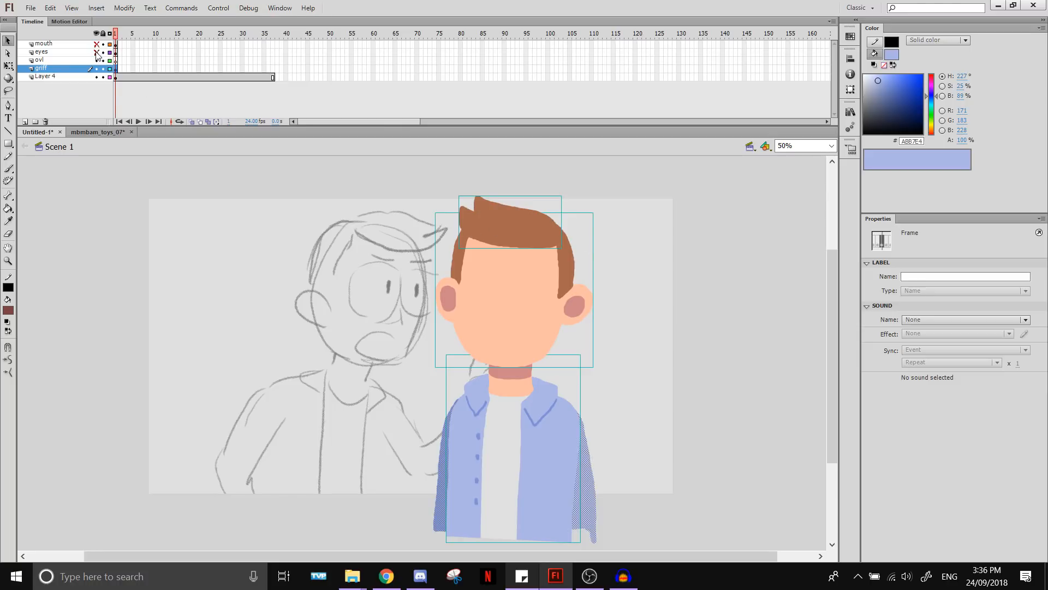
left_click_drag(97, 52, 97, 45)
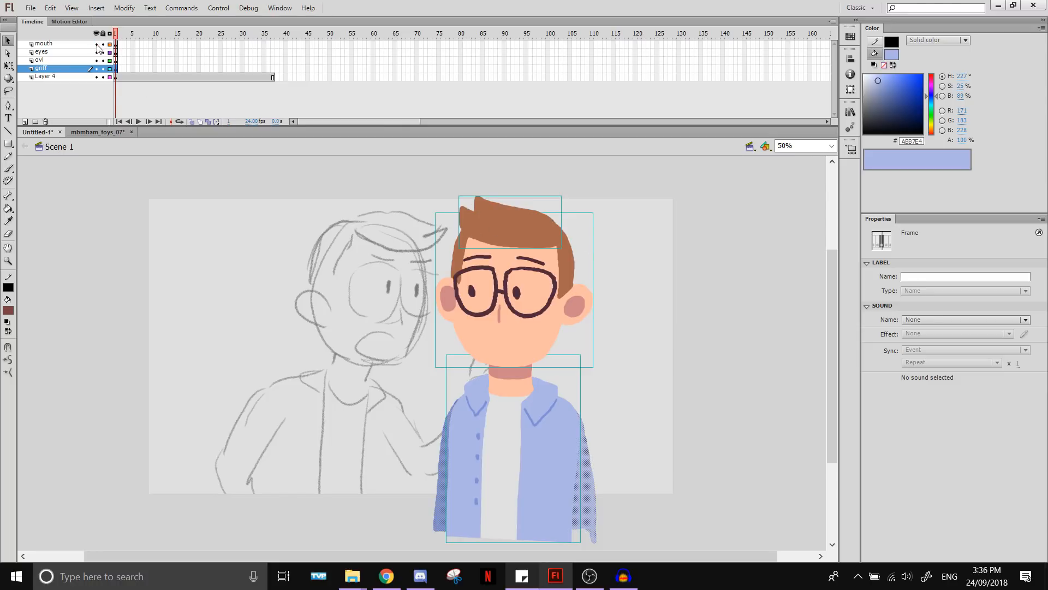
left_click(124, 58)
left_click(116, 60)
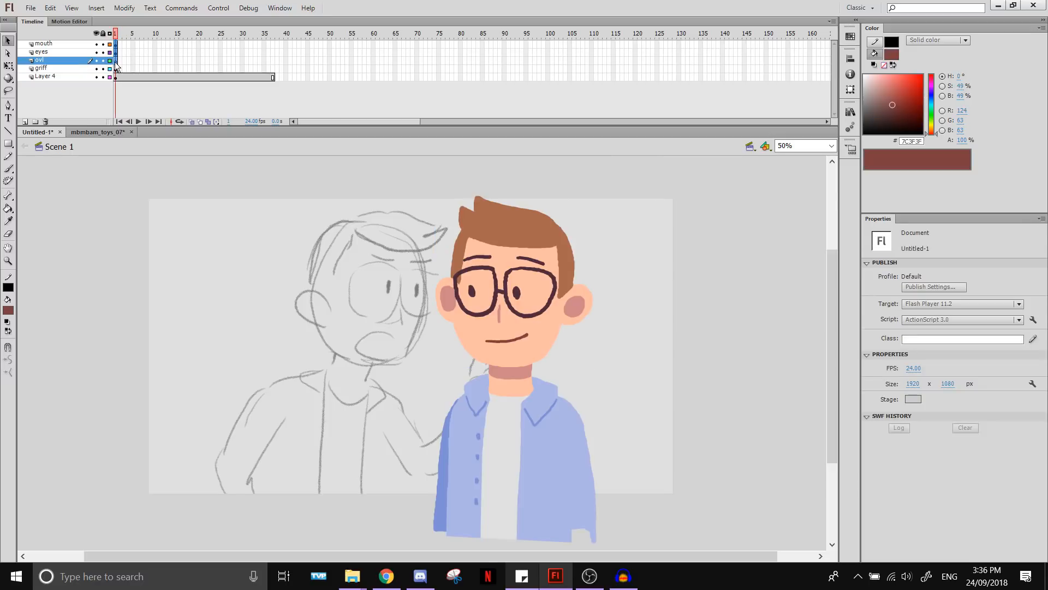
Flip the frame 1 character artwork horizontally and move it over the storyboard sketch
left_click_drag(116, 69, 117, 45)
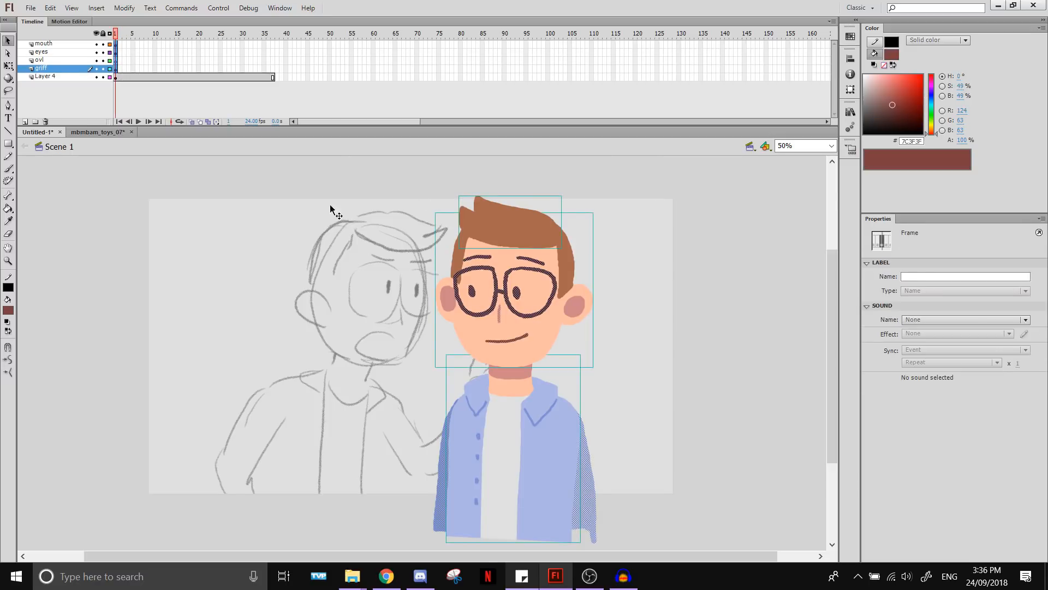
left_click(9, 66)
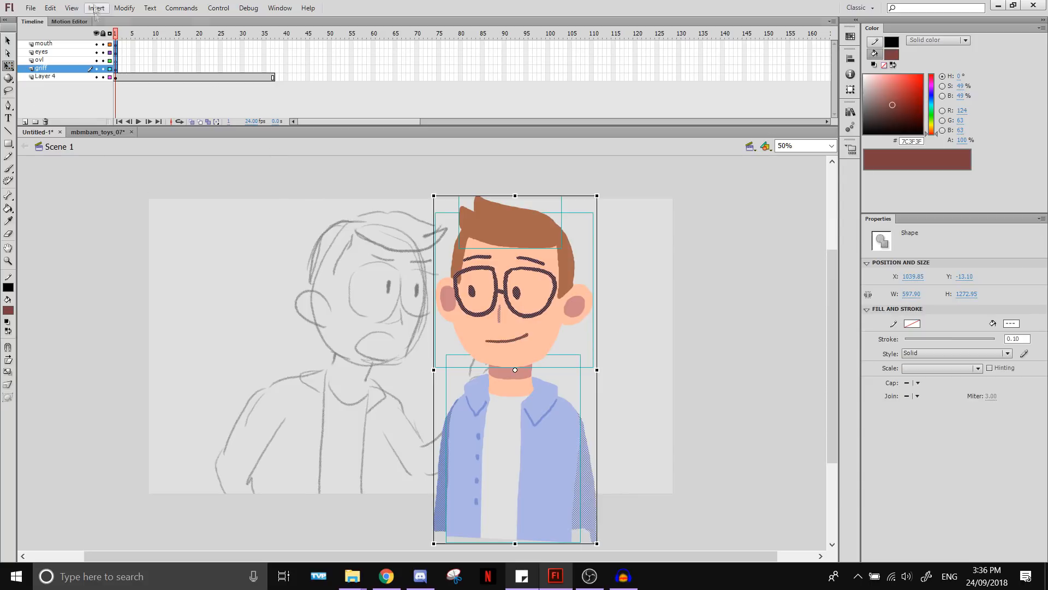
left_click(124, 8)
left_click(333, 279)
left_click_drag(541, 322, 350, 319)
left_click(264, 164)
Add keyframes at frame 2 on the four character layers and move the frame 1 character off the stage's left side
left_click_drag(115, 45, 120, 69)
left_click(120, 53)
key("F6")
left_click_drag(339, 251, 43, 228)
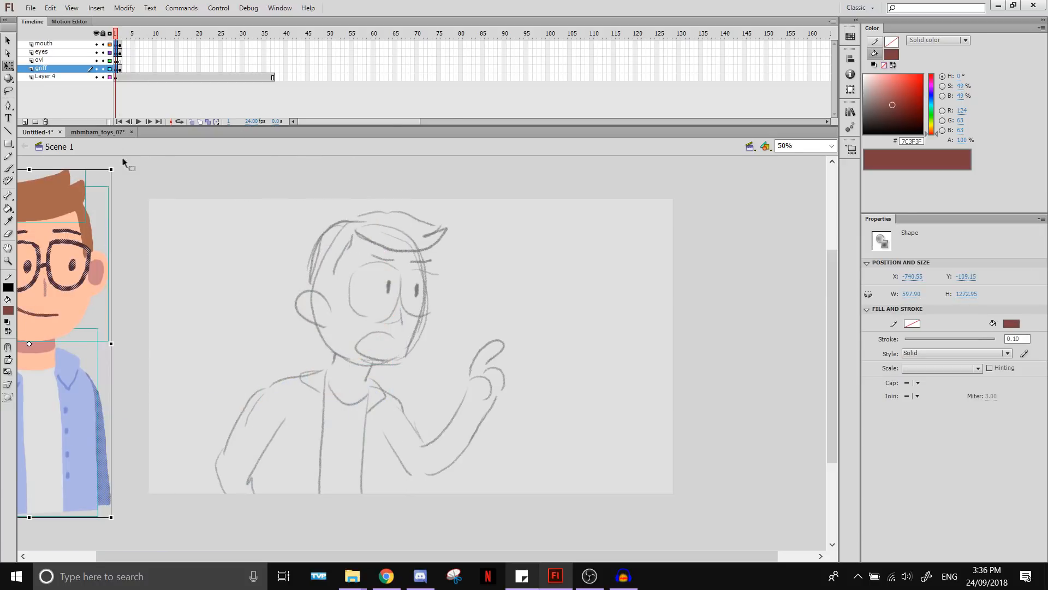
left_click_drag(71, 426, 28, 450)
Extend the mouth, eyes, ovl and griff layers to match the storyboard layer's length
left_click_drag(120, 45, 120, 69)
left_click_drag(273, 45, 273, 69)
key("F5")
left_click(120, 69)
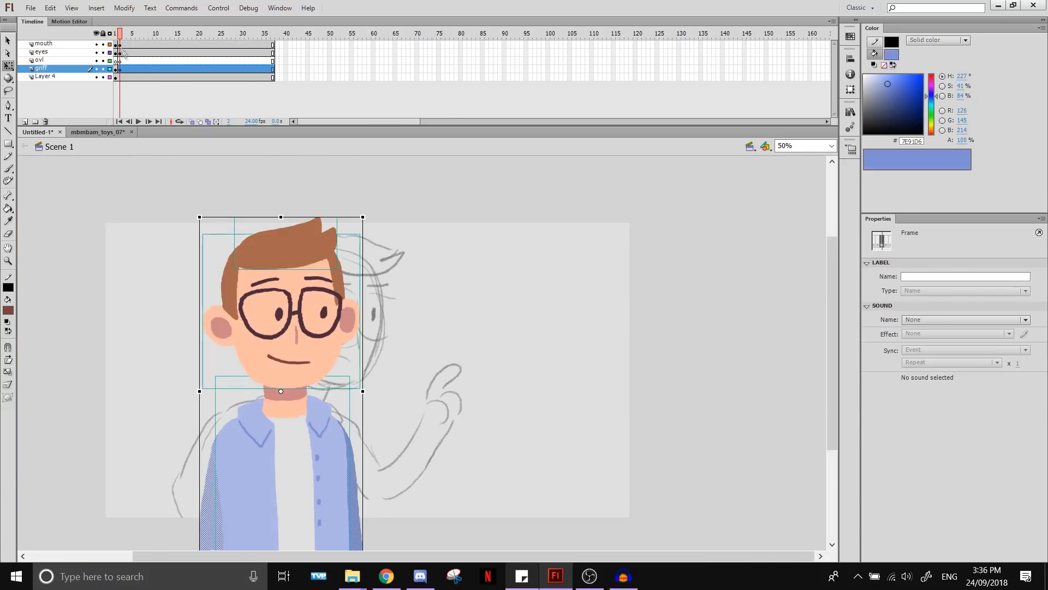
Compare the storyboard over the character by raising Layer 4, reduce its alpha slightly, and return it beneath the griff layer
left_click(630, 359)
left_click_drag(597, 376, 633, 359)
left_click_drag(55, 77, 57, 44)
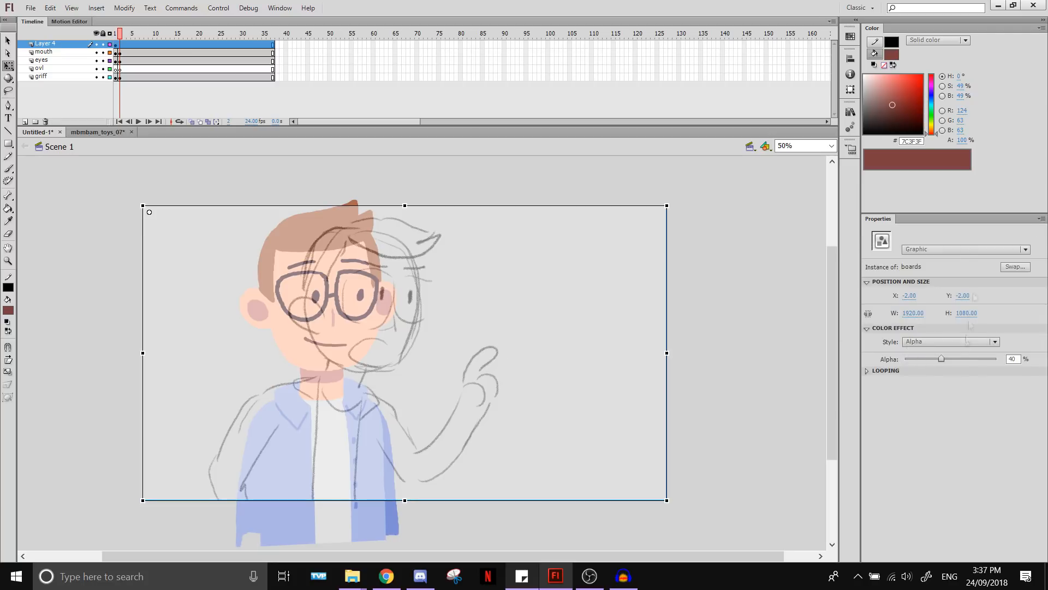
left_click(961, 341)
left_click(981, 423)
mouse_move(941, 358)
left_mouse_down()
mouse_move(929, 359)
mouse_move(936, 359)
left_mouse_up()
left_click_drag(52, 45, 53, 81)
Tilt the frame 2 character clockwise and position it to match the lean of the storyboard pose
left_click_drag(120, 45, 121, 70)
left_click_drag(317, 373, 312, 526)
left_click_drag(401, 197, 438, 208)
key("ctrl+z")
key("ctrl+z")
key("ctrl+z")
key("ctrl+z")
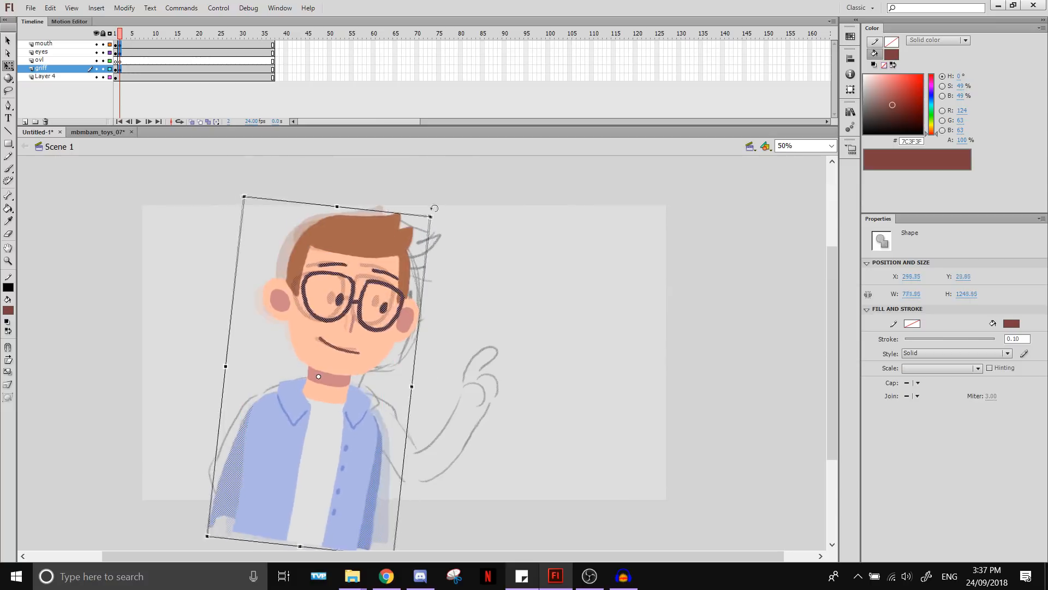
left_click(384, 492)
left_click(477, 515)
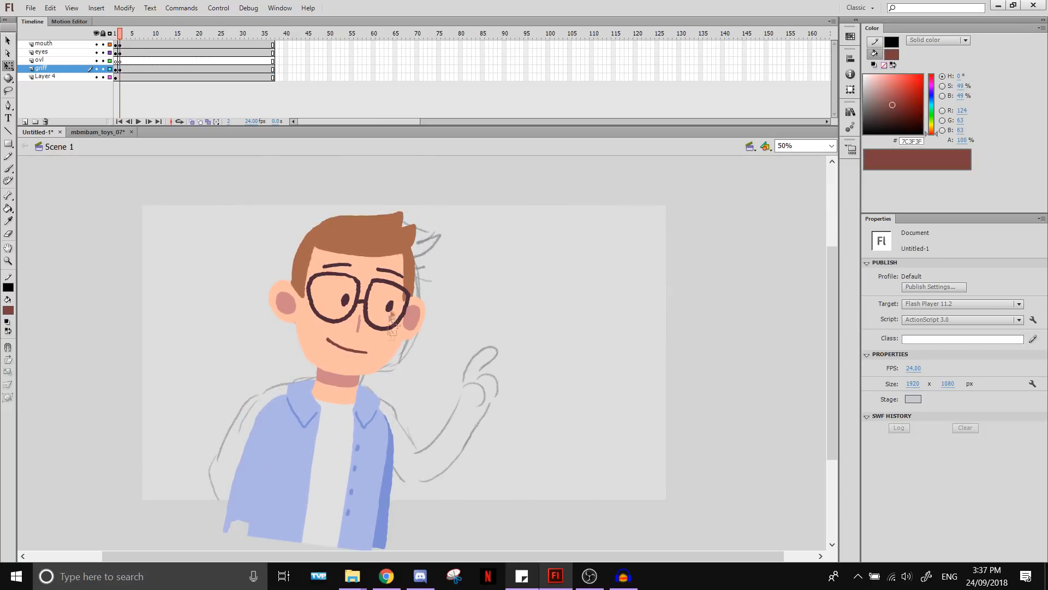
Rotate the glasses, eyebrows and nose on the eyes layer so they sit more level on the tilted face
left_click(124, 53)
left_click_drag(415, 337, 376, 319)
left_click(445, 306)
left_click(362, 321)
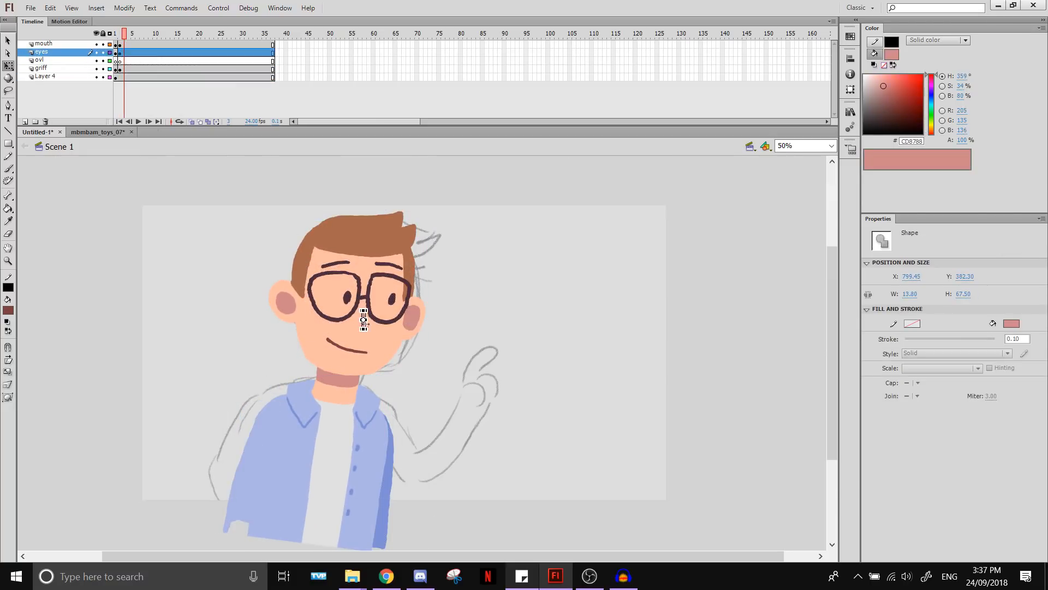
Group the glasses on the eyes layer as a separate object
key("ctrl+equal")
key("ctrl+equal")
key("ctrl+g")
key("ctrl+minus")
key("ctrl+minus")
left_click(132, 53)
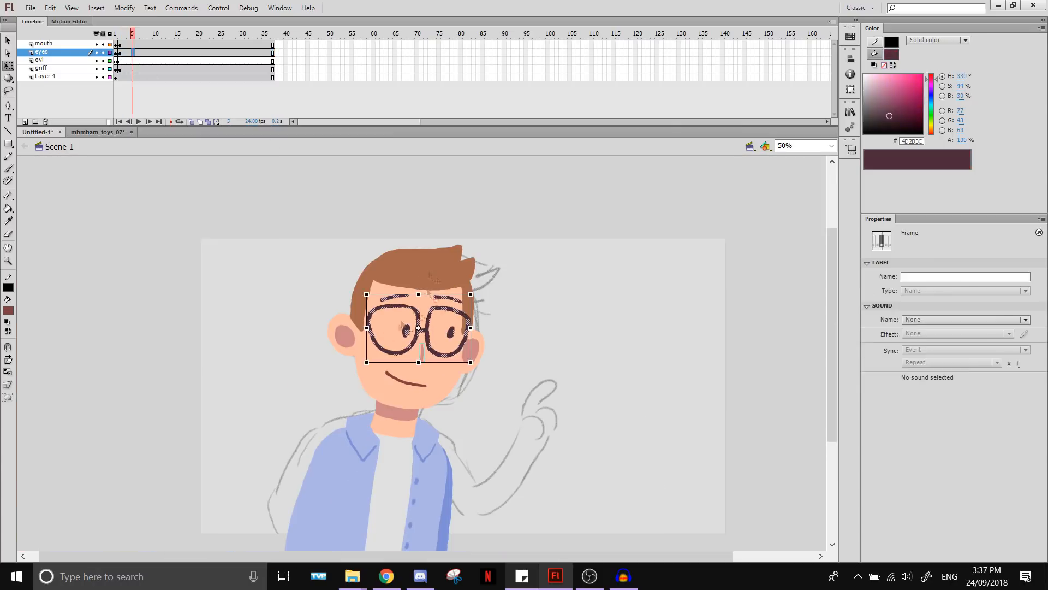
Lock the storyboard layer and shift both pupils toward the right inside the lenses
left_click(322, 284)
left_click(406, 331)
left_click(96, 78)
left_click(97, 77)
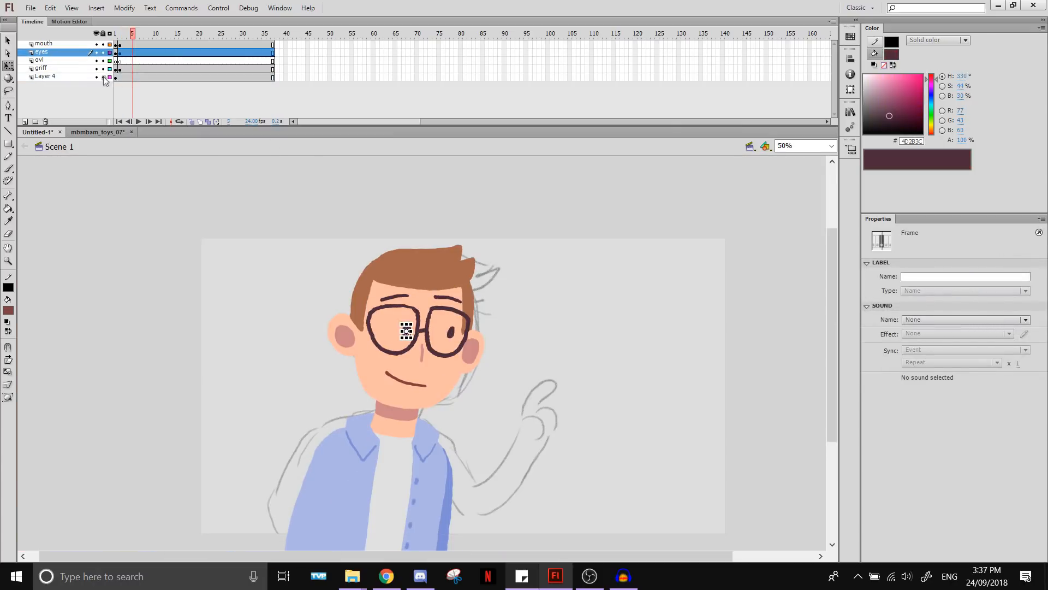
left_click(414, 332)
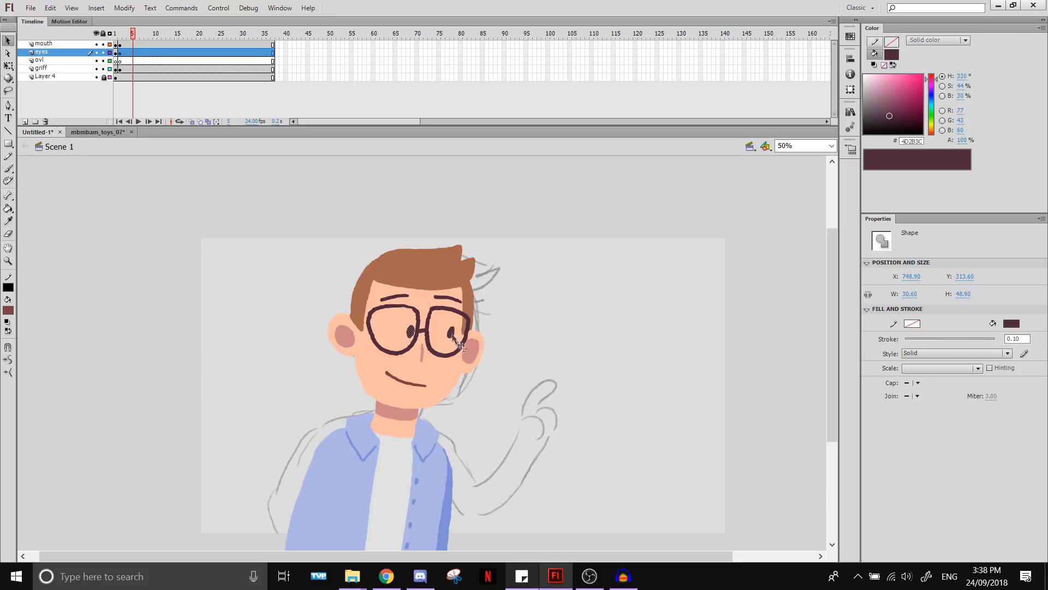
left_click(145, 5)
mouse_move(51, 7)
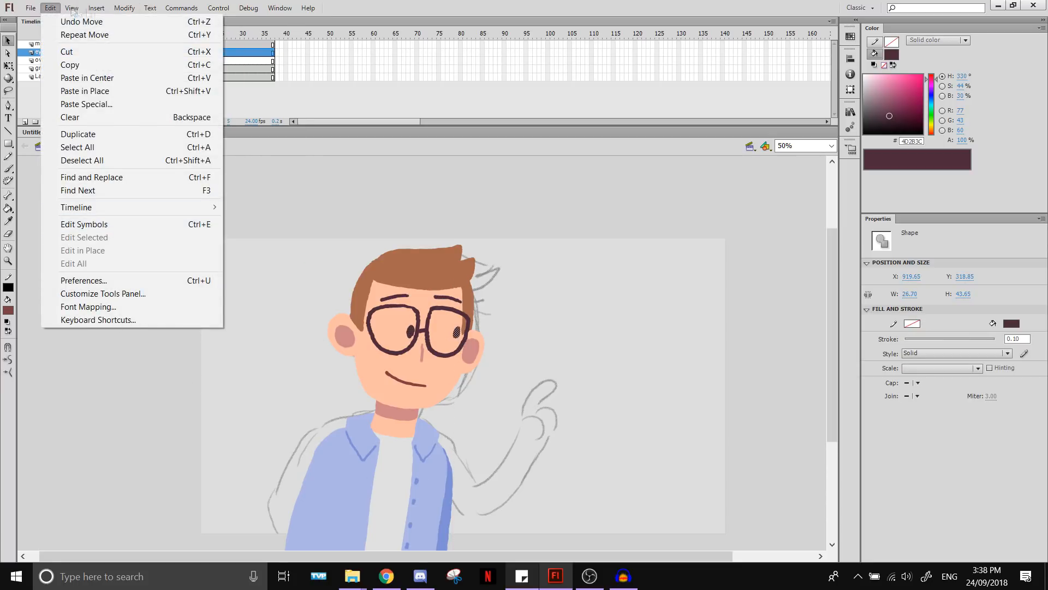
mouse_move(125, 8)
mouse_move(176, 186)
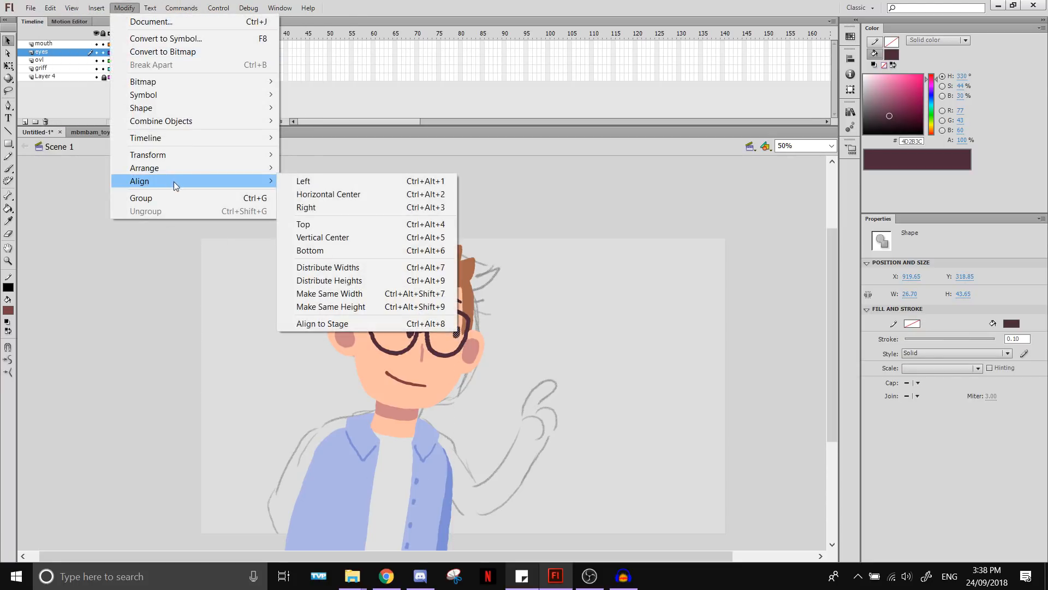
left_click(281, 342)
Fine-tune the position of each pupil within the glasses
key("ctrl+equal")
key("ctrl+equal")
left_click_drag(281, 306, 406, 536)
left_click_drag(331, 360, 334, 349)
left_click_drag(507, 360, 507, 362)
key("ctrl+minus")
key("ctrl+minus")
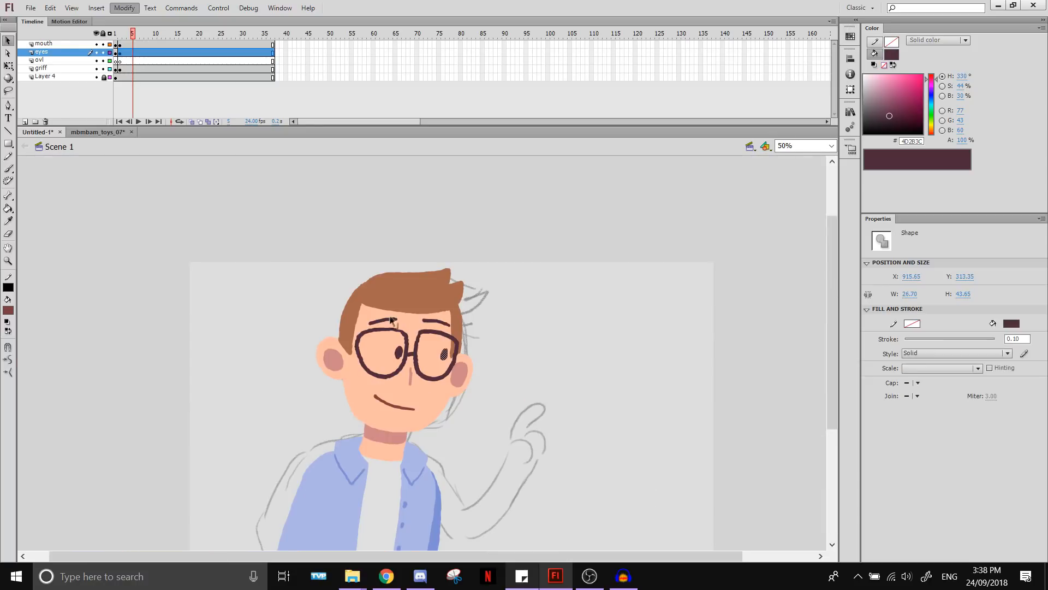
Compare the face with the sketch, reposition the pupils, and angle the eyebrows into a frown above the glasses
left_click_drag(97, 70, 97, 44)
left_click(388, 160)
key("ctrl+equal")
mouse_move(341, 353)
left_mouse_down()
mouse_move(356, 353)
mouse_move(325, 358)
left_mouse_up()
left_click(316, 353)
left_click_drag(406, 356, 405, 362)
left_click_drag(356, 353, 348, 356)
left_click(284, 288)
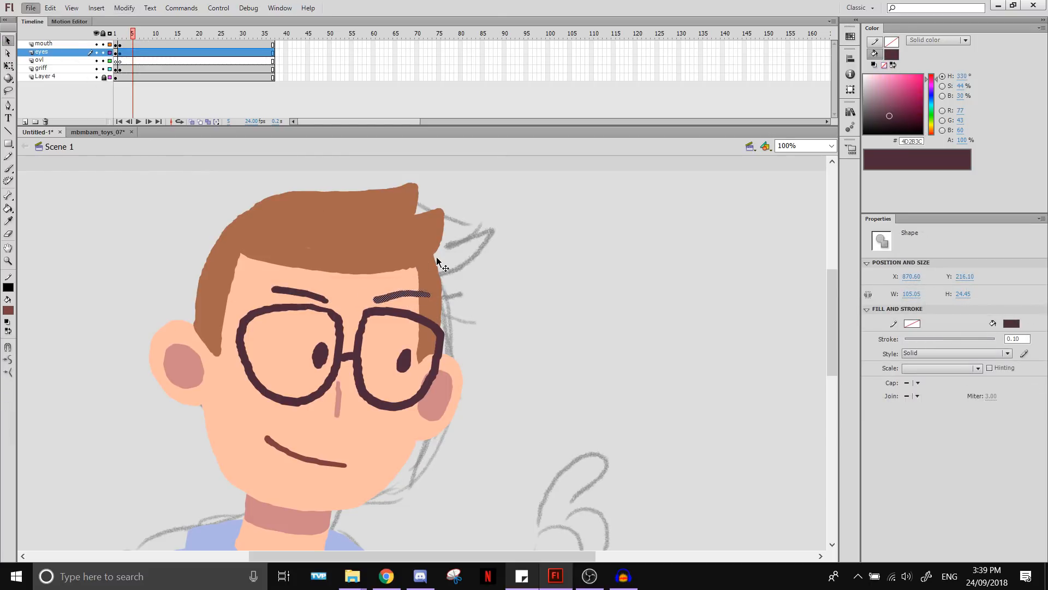
Try to nudge the right eyebrow slightly up and to the left
key("Left")
key("Up")
left_click(400, 297)
key("Left")
key("Up")
left_click(592, 306)
left_click(404, 295)
key("Left")
key("Up")
key("Right")
key("Up")
key("Up")
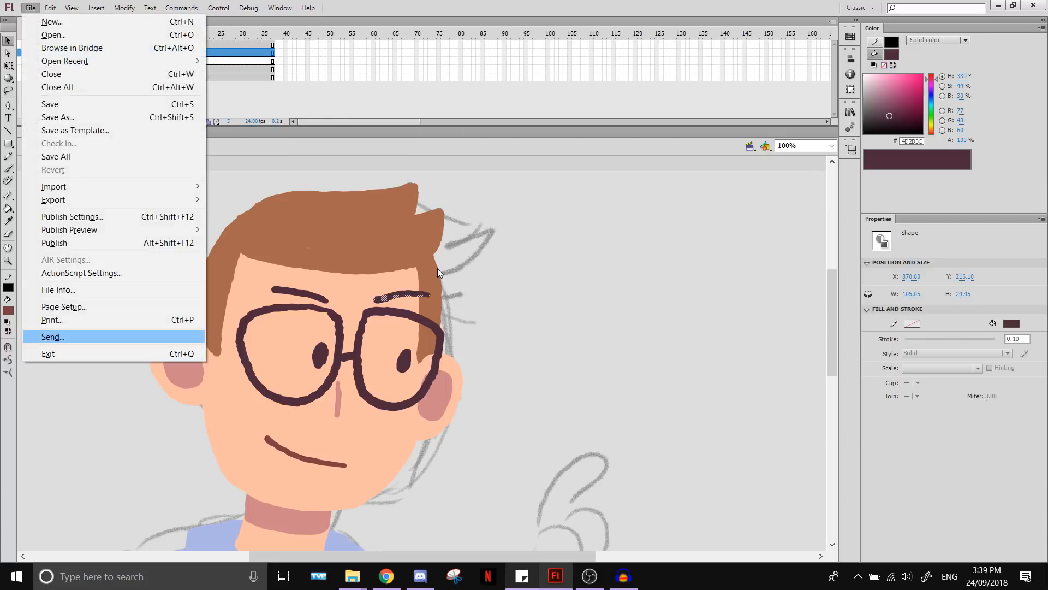
key("Escape")
Shift the glasses slightly left and reposition the left pupil inside its lens
left_click_drag(435, 371, 431, 371)
left_click(322, 356)
left_click_drag(377, 402, 373, 403)
left_click(405, 362)
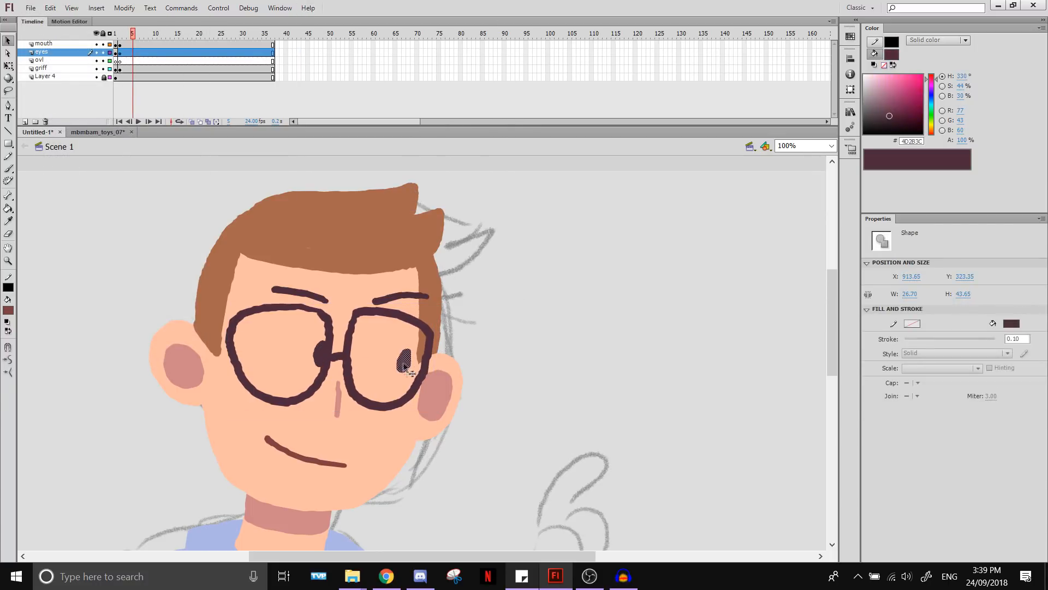
left_click_drag(331, 359, 318, 350)
Replace the smile on the mouth layer with a brushed open-mouth outline in the same dark red
left_click(305, 458)
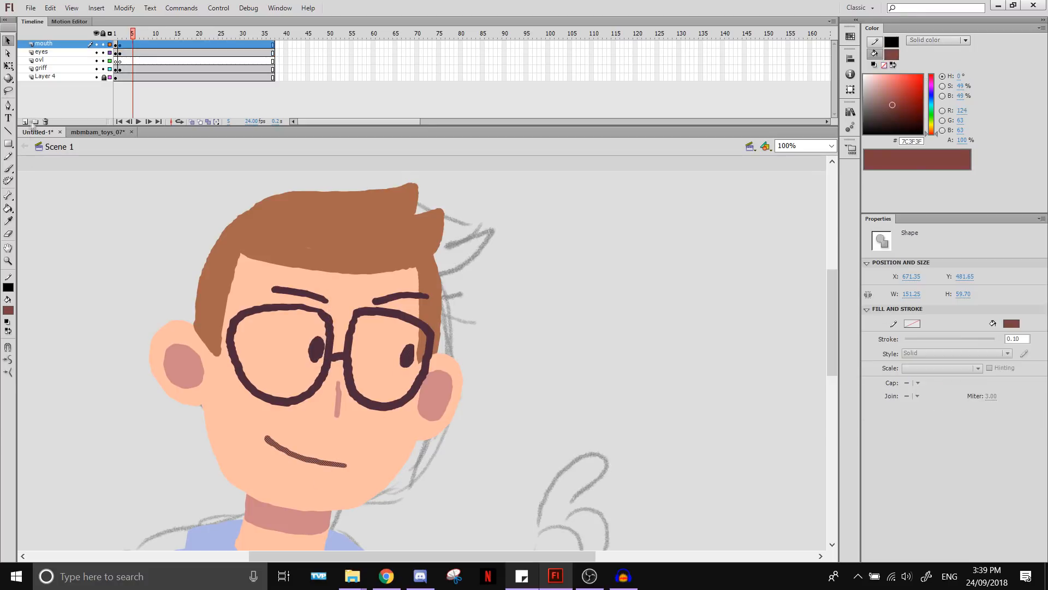
key("b")
left_click(9, 310)
left_click(297, 453)
key("Delete")
left_click_drag(352, 439, 300, 436)
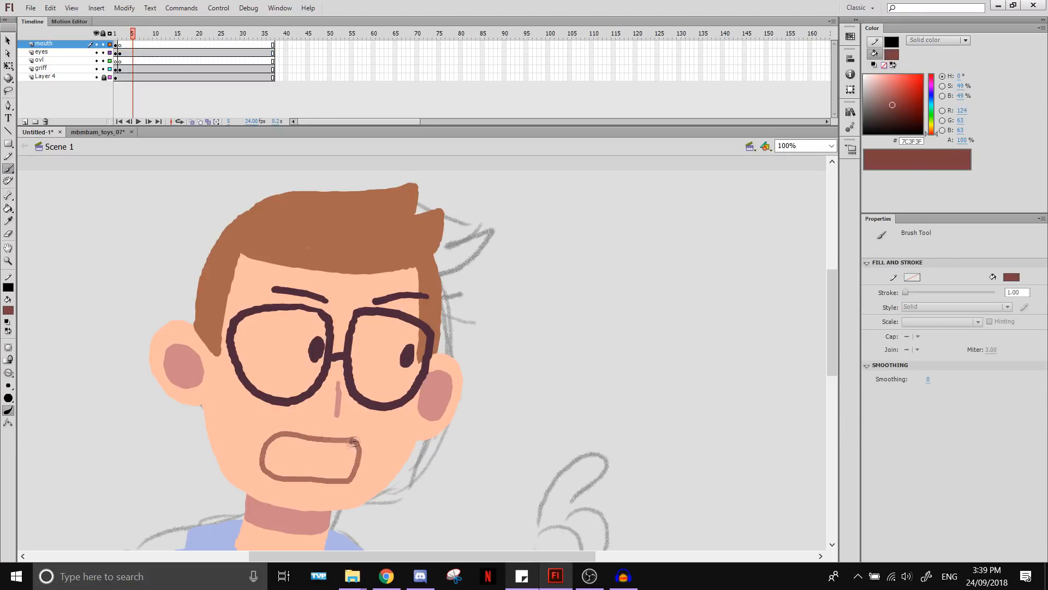
left_click_drag(366, 445, 359, 441)
key("ctrl+minus")
Replace the left sleeve on the griff layer with a brushed and filled bent arm in the shirt's light blue
key("v")
left_click(267, 470)
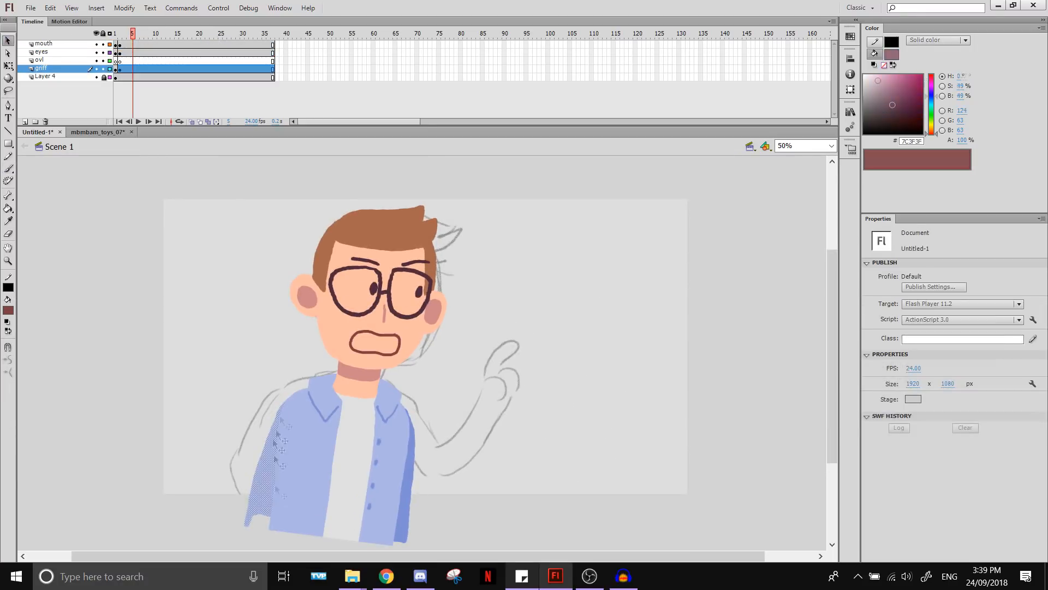
key("b")
left_click(8, 311)
left_click(279, 450)
key("Delete")
left_click_drag(309, 378, 264, 512)
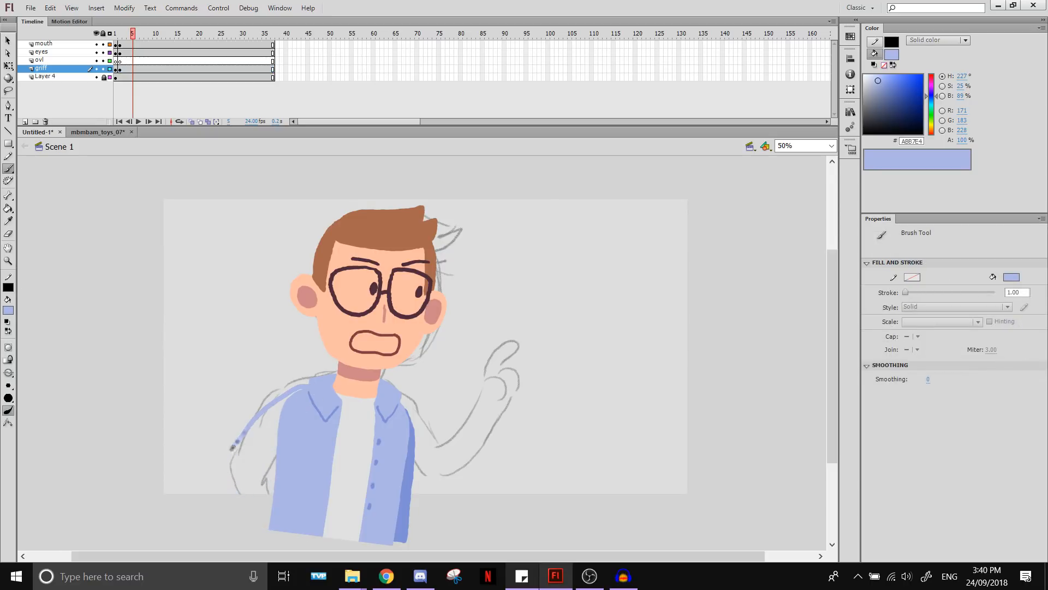
left_click(9, 209)
left_click(255, 452)
Pick up the darker blue of the right sleeve as the brush colour
left_click(8, 41)
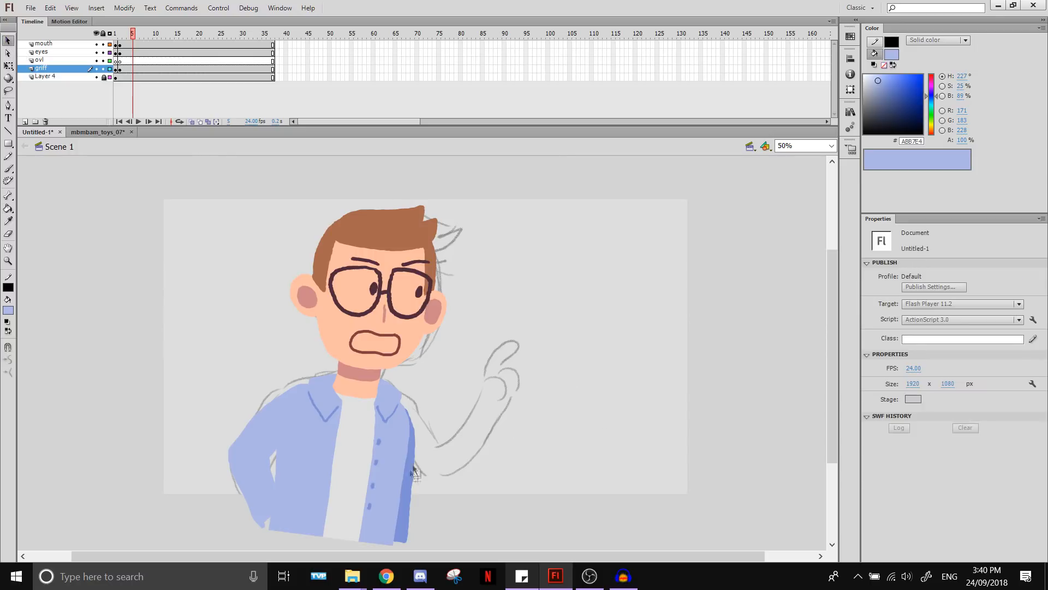
left_click(409, 471)
left_click(8, 169)
left_click(9, 310)
left_click(408, 471)
left_click(409, 498)
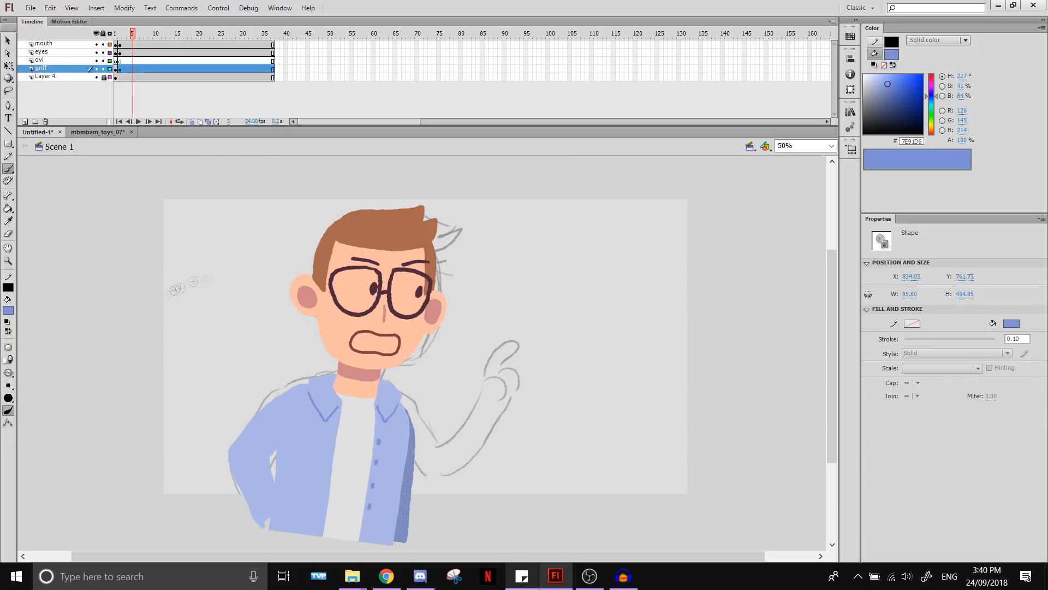
Try to transform the light blue bent arm by its upper-left corner, and undo the change
left_click_drag(174, 290, 193, 168)
key("q")
left_click(279, 318)
left_click_drag(247, 260, 222, 220)
key("ctrl+z")
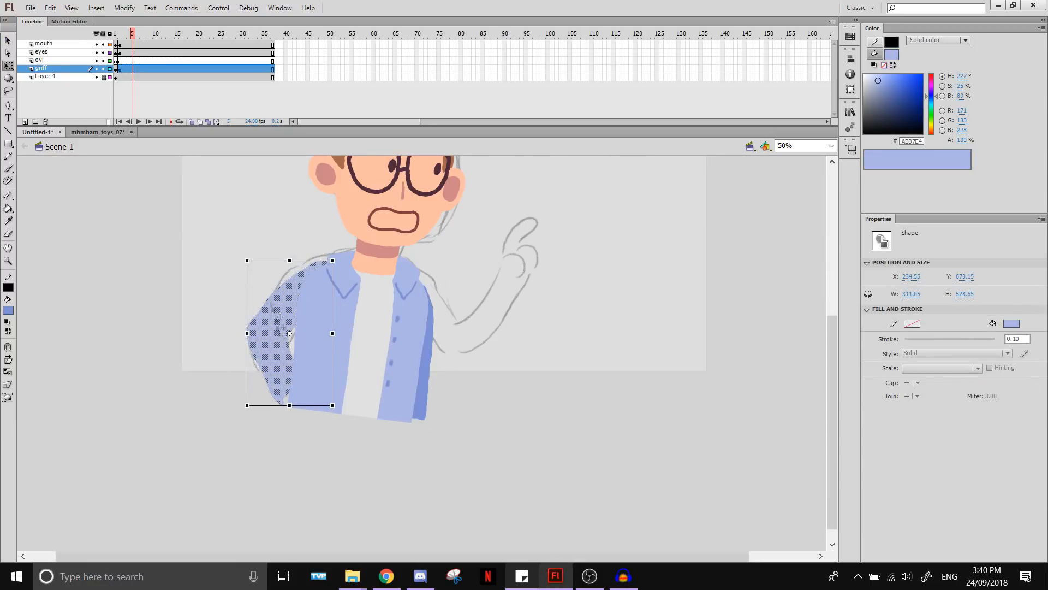
Delete the old darker sleeve and paint a raised, bent sleeve over the storyboard arm
left_click(422, 330)
scroll(422, 330, "up", 3)
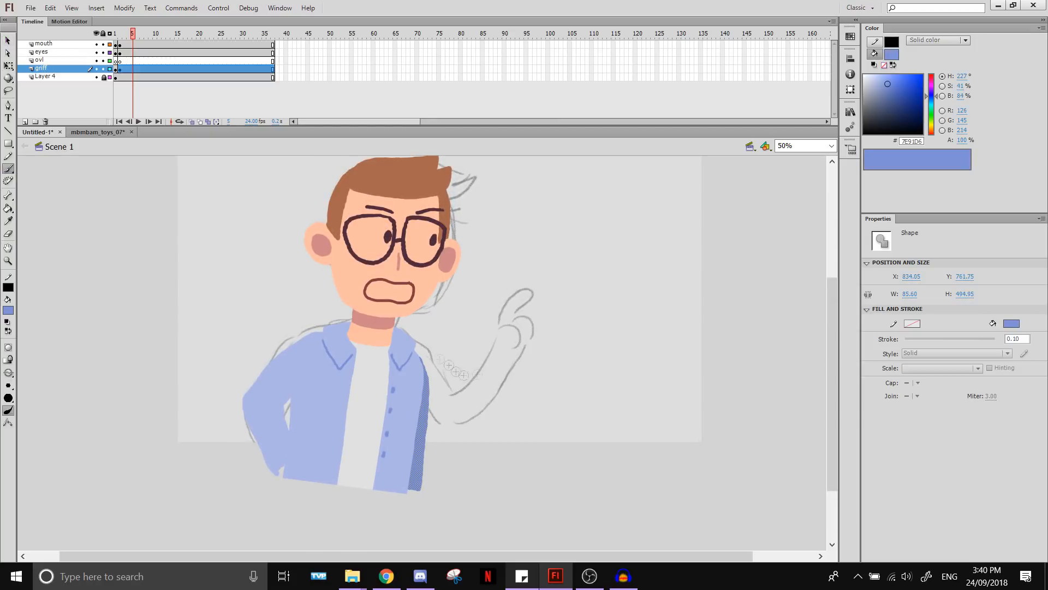
key("Delete")
left_click_drag(488, 377, 411, 353)
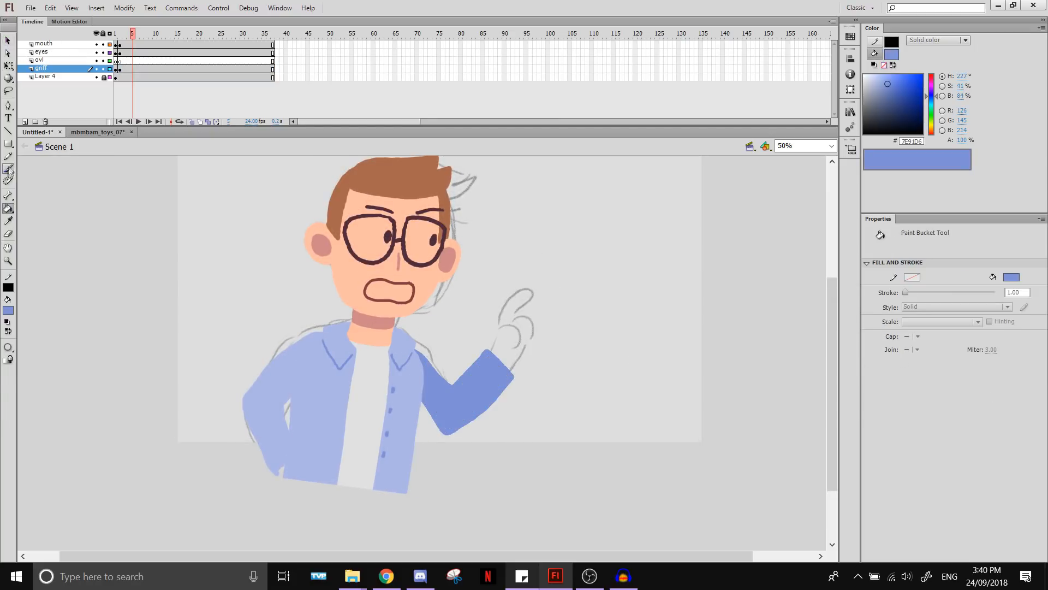
Pick up the face's skin tone as the fill colour and group the raised sleeve
key("i")
left_click(379, 290)
key("b")
key("v")
left_click(473, 395)
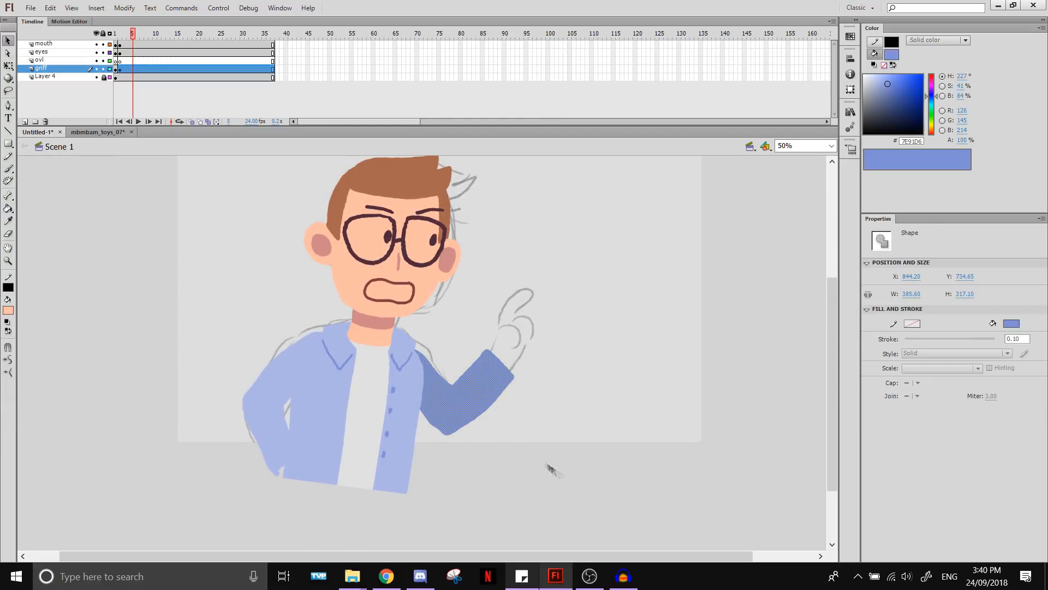
key("ctrl+g")
left_click(608, 362)
Paint the pointing hand in skin tone over the sketch and fill its outline
key("b")
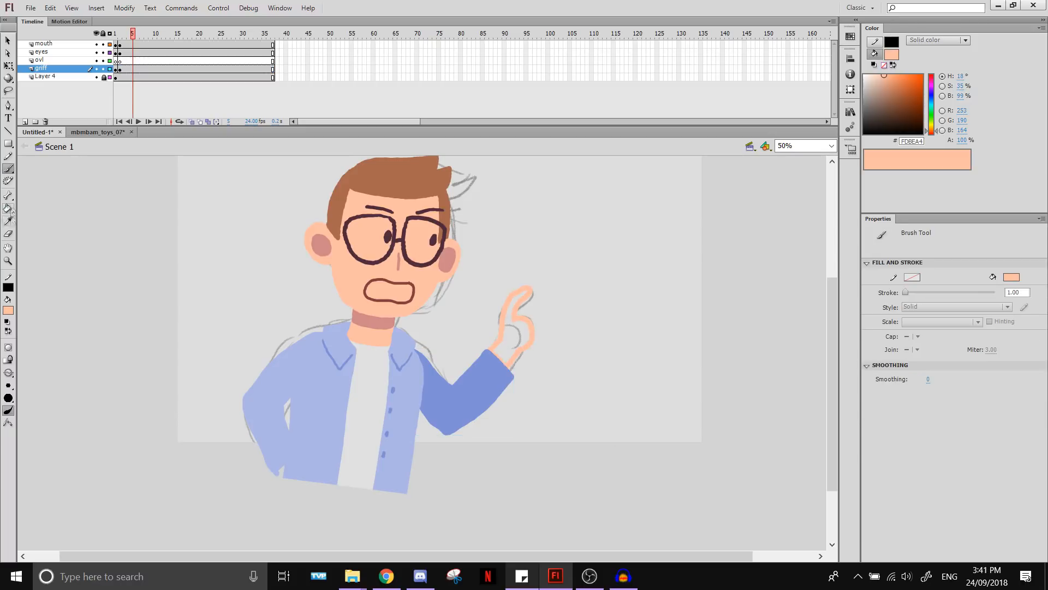
left_click(9, 66)
mouse_move(514, 331)
left_mouse_down()
mouse_move(491, 339)
mouse_move(534, 348)
left_mouse_up()
left_click(635, 379)
key("e")
Draw the curled-finger lines on the raised hand using the neck's pink shadow colour
left_click(9, 168)
left_click(8, 310)
left_click(374, 322)
scroll(541, 327, "up", 1)
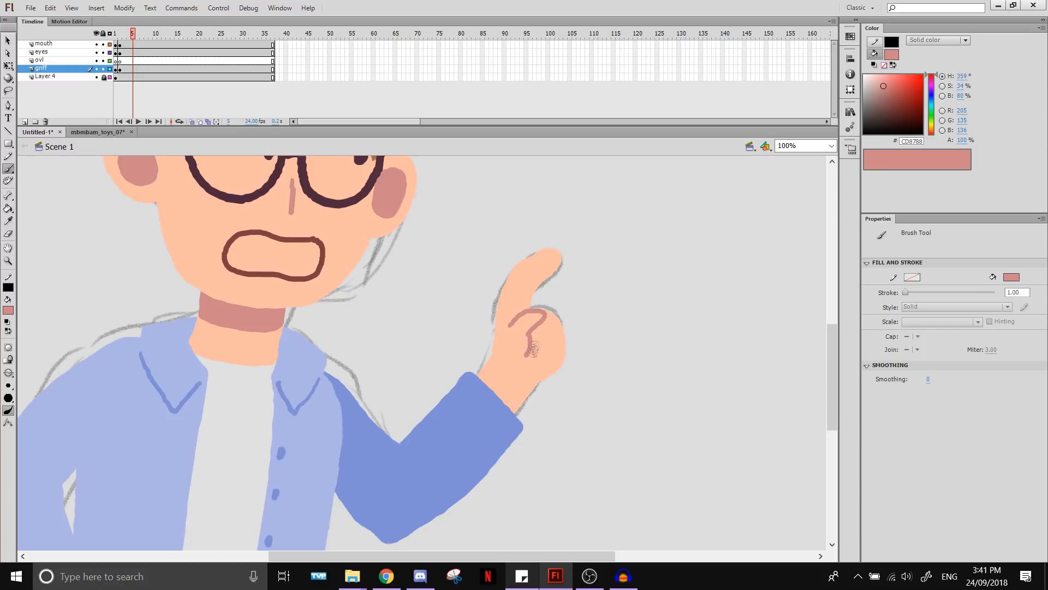
scroll(561, 353, "down", 2)
key("v")
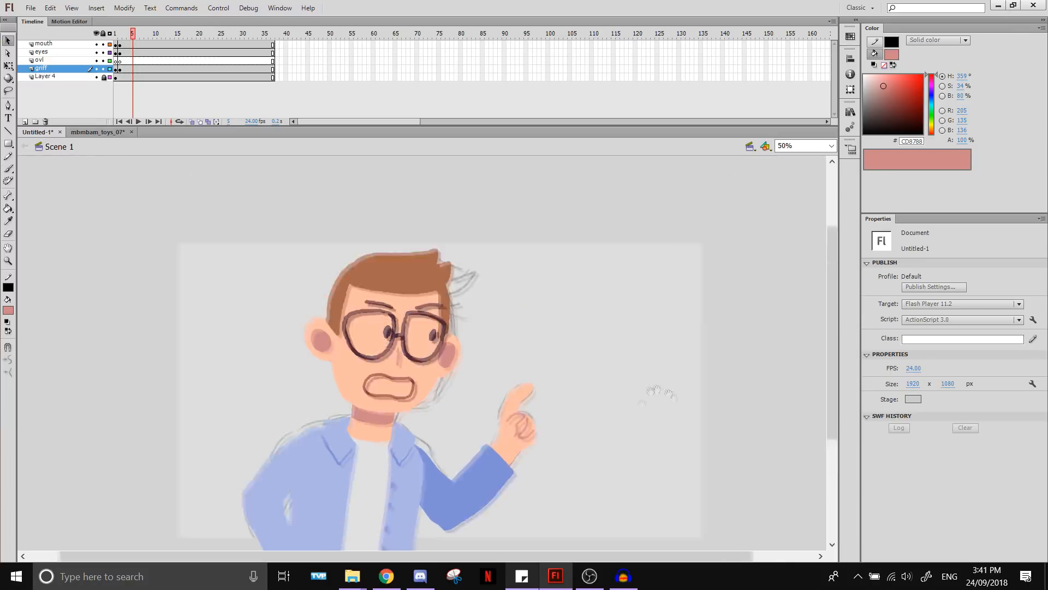
Locate the storyboard's next pose at frame 18 and add keyframes there on the four character layers
left_click(211, 69)
left_click_drag(210, 34, 191, 100)
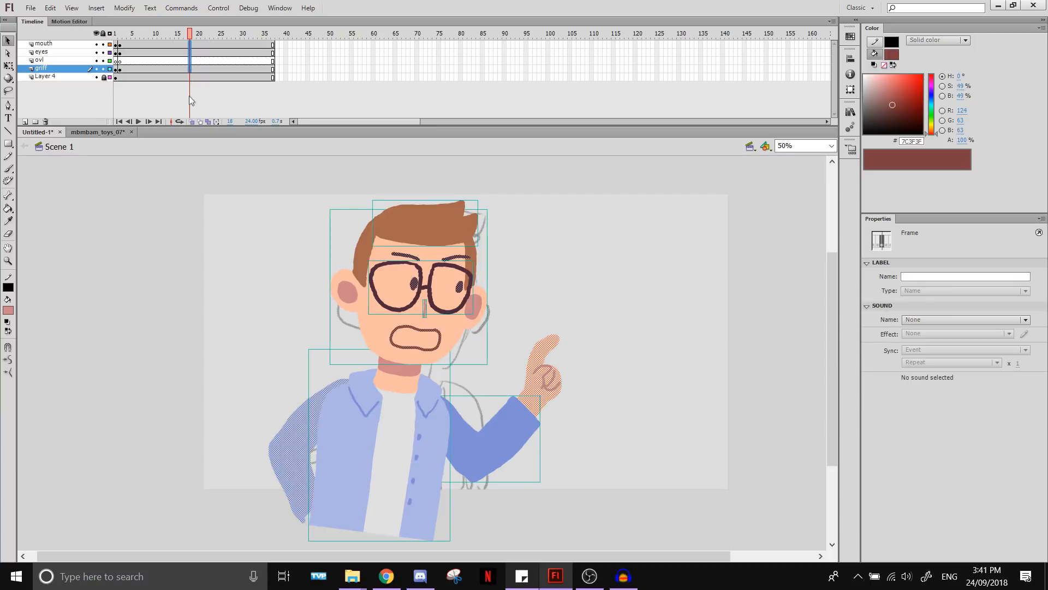
left_click(104, 77)
left_click(181, 68)
key("q")
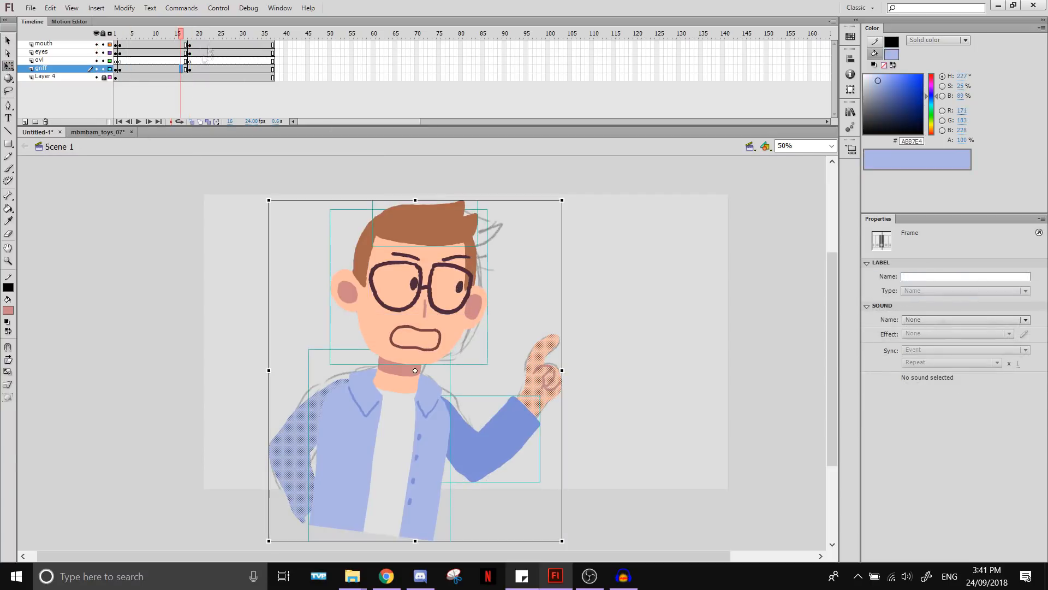
Rotate the two eyebrows individually on the eyes layer at frame 18 to change the character's expression
left_click(190, 53)
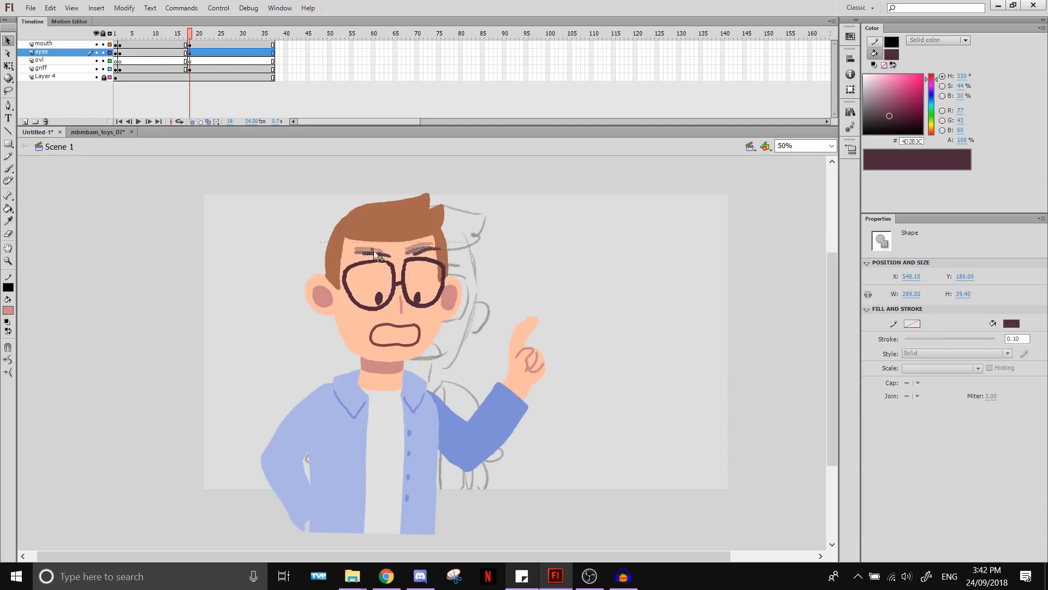
key("ctrl+equal")
key("ctrl+equal")
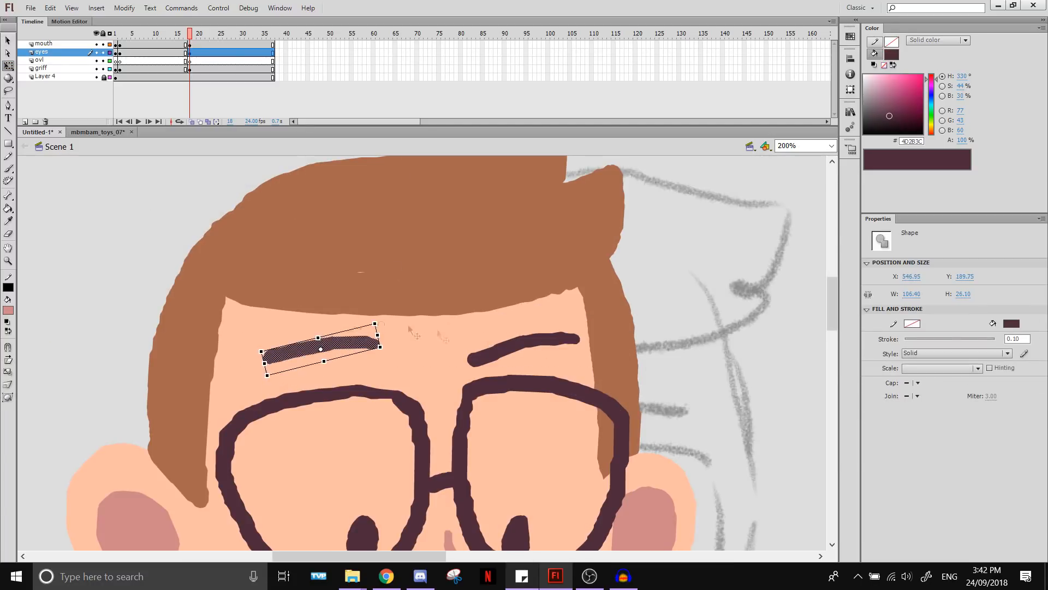
left_click(573, 340)
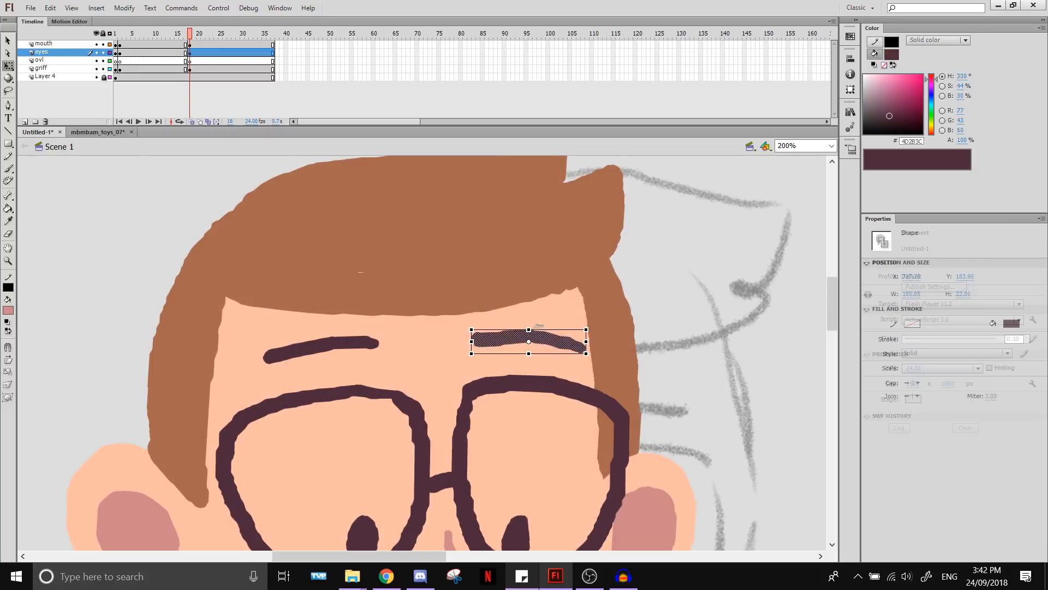
Rotate the eyebrow above the right-hand lens so its outer end slopes downward, and deselect it
left_click_drag(533, 326, 535, 338)
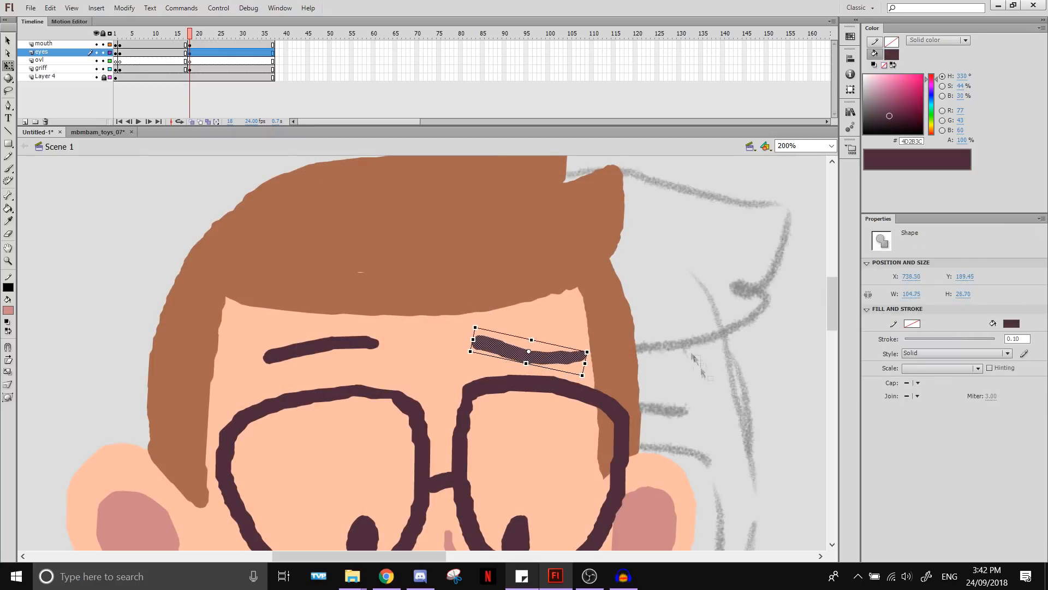
left_click(703, 373)
key("ctrl+minus")
left_click_drag(427, 368, 428, 381)
left_click(430, 277)
left_click_drag(194, 45, 195, 53)
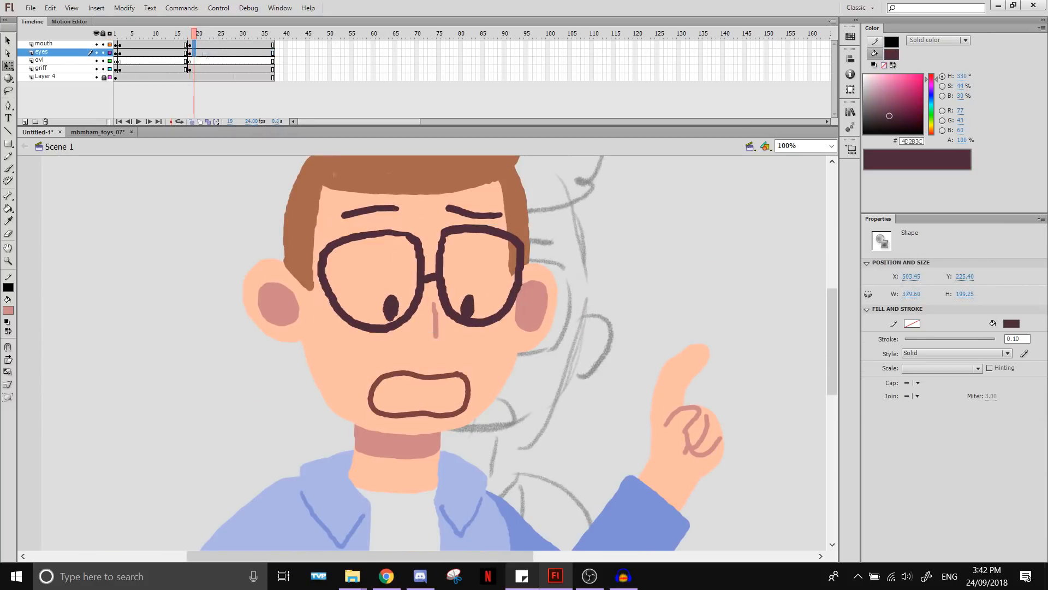
Redraw the mouth on the mouth layer as a small open oval in dark red #7C3F3F and delete the old mouth shape
mouse_move(442, 378)
left_mouse_down()
mouse_move(428, 385)
mouse_move(438, 379)
mouse_move(437, 411)
left_mouse_up()
left_click(628, 413)
key("Delete")
left_click(8, 65)
key("ctrl+minus")
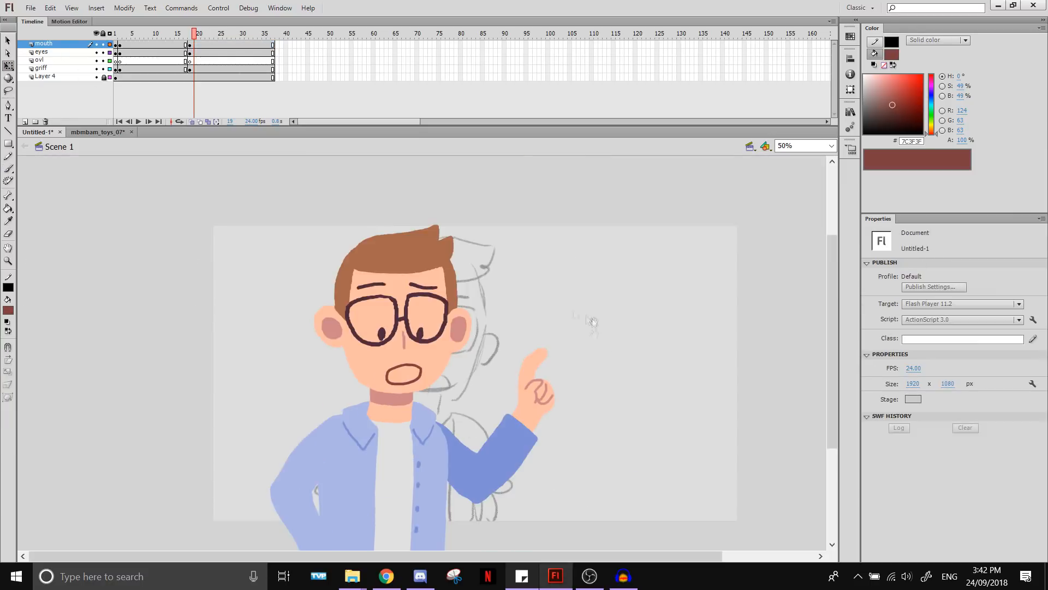
Delete the raised pointing hand and its dark blue bent sleeve from the new pose
left_click_drag(592, 323, 587, 281)
left_click(518, 365)
key("Delete")
left_click(535, 346)
key("Delete")
left_click(494, 423)
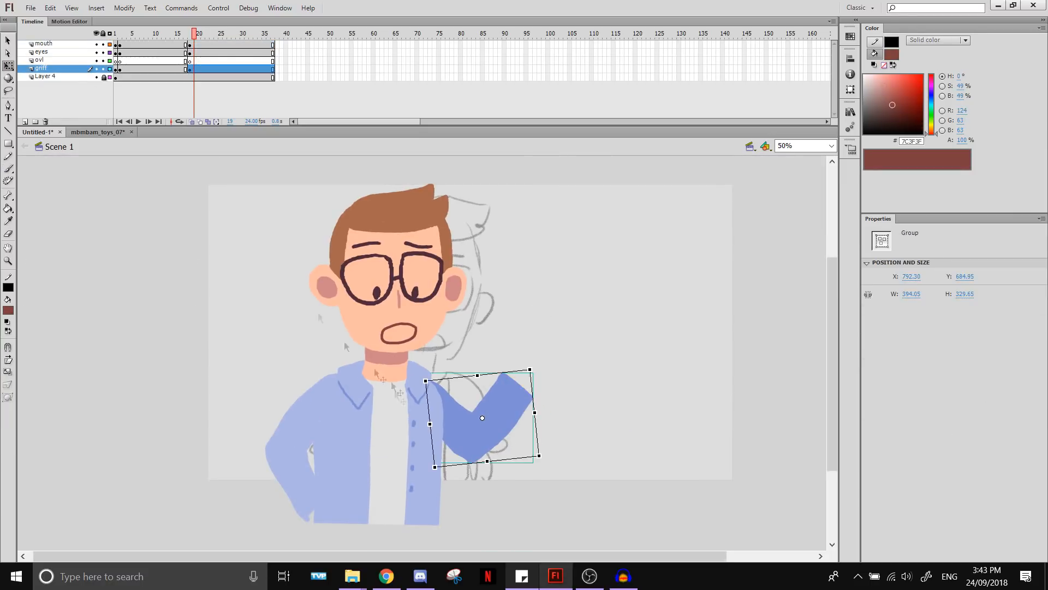
key("Delete")
Compare with the previous pose's frames and delete the bent hand-on-hip sleeve from the new pose
left_click(177, 61)
left_click(193, 53)
left_click(177, 62)
left_click(292, 445)
key("Delete")
left_click(172, 53)
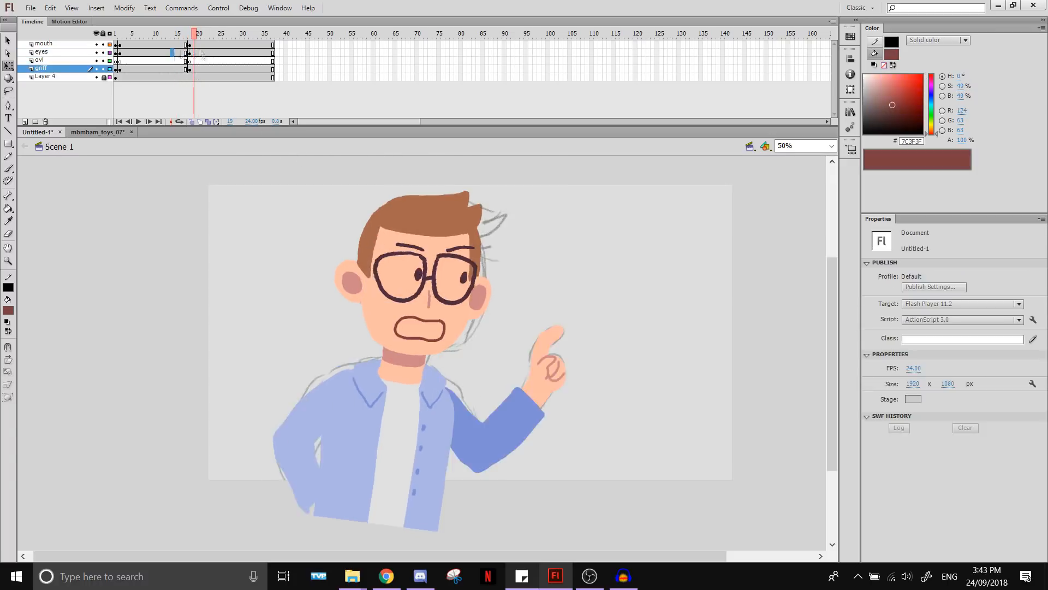
left_click(207, 53)
Paint an open, downward-facing hand with the thumb out on the ovl layer in skin tone #FDBEA4 and fill its outline
left_click(195, 62)
left_click(11, 169)
left_click(8, 311)
left_click(360, 322)
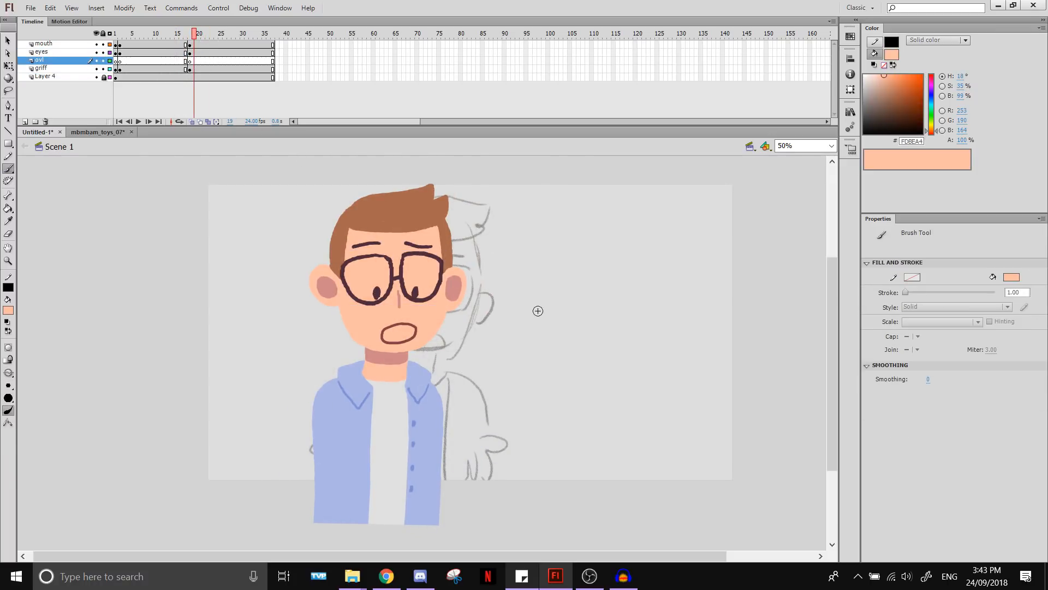
key("ctrl+1")
left_click_drag(555, 228, 564, 424)
left_click_drag(608, 483, 601, 328)
key("ctrl+z")
left_click_drag(535, 382, 521, 369)
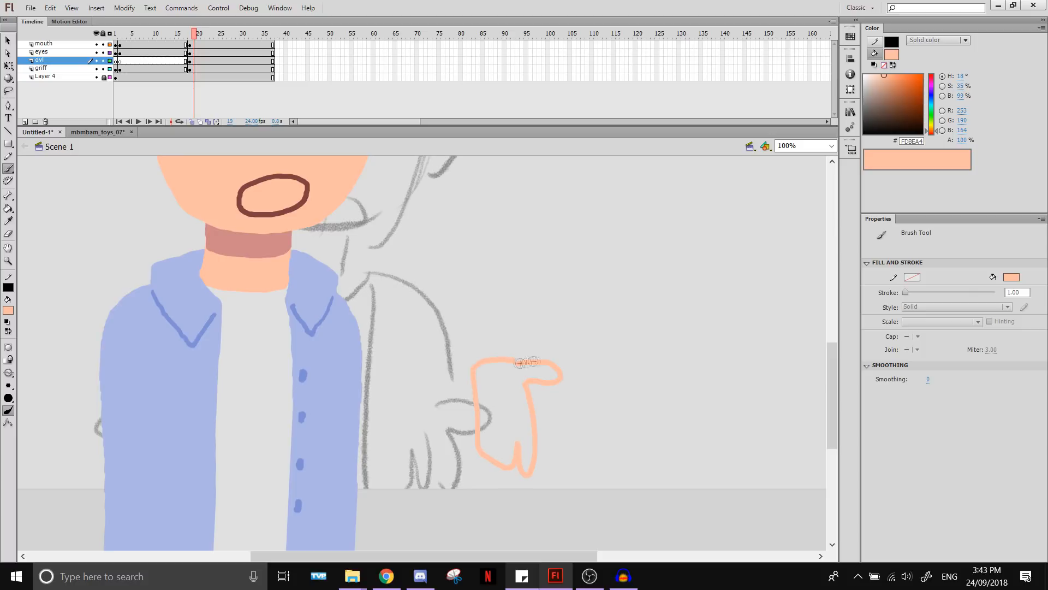
left_click(9, 209)
left_click(505, 409)
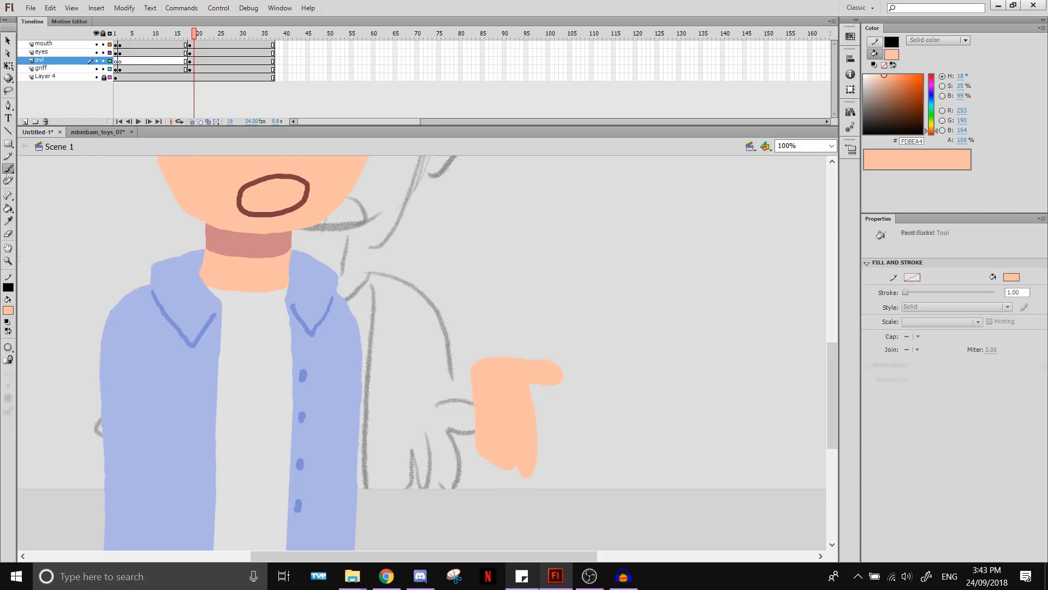
Draw three finger-separation lines on the open hand using the neck's pink shadow colour
left_click(8, 169)
left_click(8, 310)
left_click(248, 245)
left_click_drag(490, 428, 491, 453)
Group the open hand's artwork and add the palm crease lines in pink inside the group
left_click(8, 40)
left_click_drag(246, 284, 433, 277)
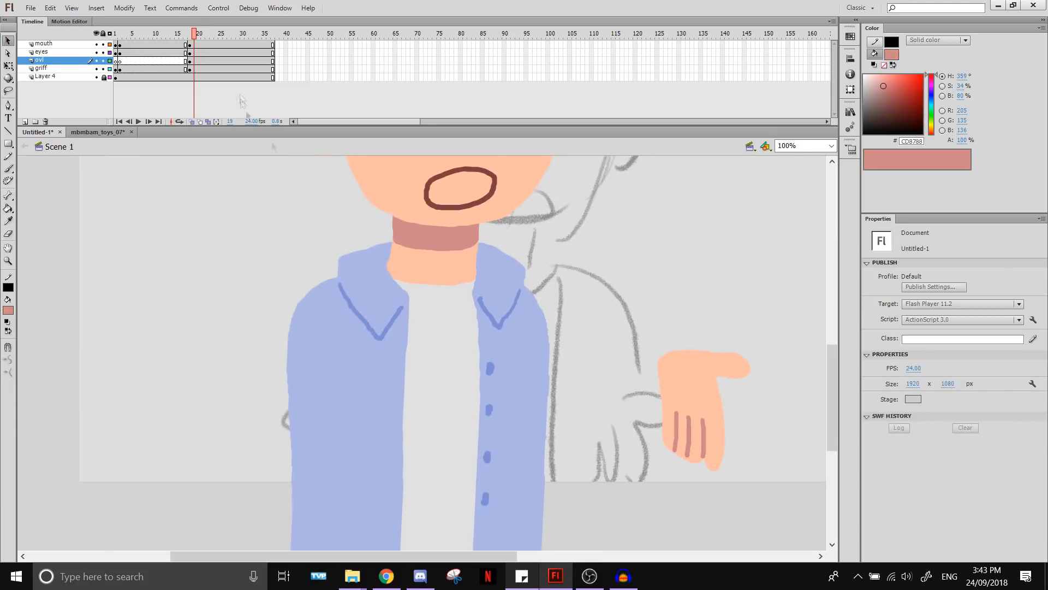
left_click(194, 62)
key("ctrl+g")
right_click(701, 364)
left_click(705, 343)
double_click(707, 366)
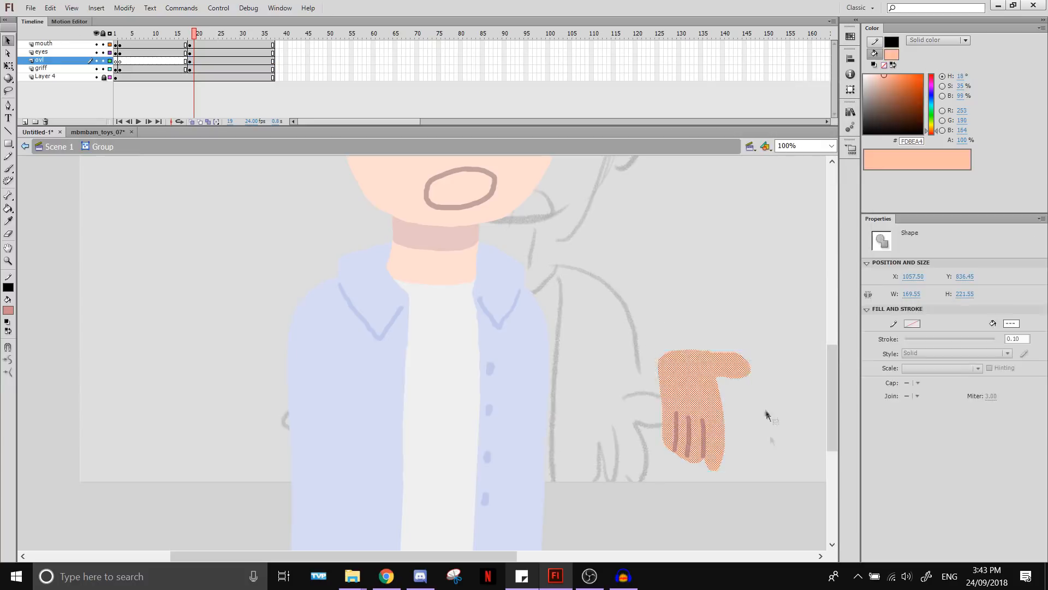
key("b")
Duplicate the open hand, flip the copy horizontally, and place the two palms on either side of the torso
key("q")
mouse_move(677, 415)
left_mouse_down()
mouse_move(708, 419)
mouse_move(711, 400)
mouse_move(355, 402)
mouse_move(341, 414)
left_mouse_up()
double_click(719, 407)
left_click(49, 8)
mouse_move(124, 8)
mouse_move(173, 154)
left_click(323, 281)
left_click_drag(682, 392, 554, 422)
left_click_drag(325, 407, 326, 419)
left_click_drag(556, 421, 548, 429)
left_click(362, 273)
left_click(355, 226)
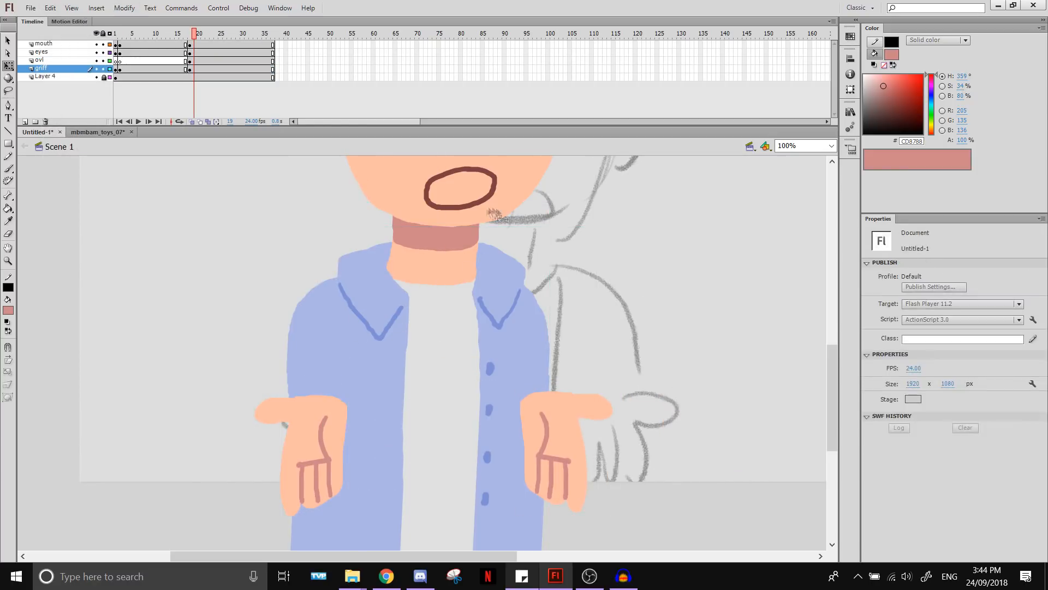
Select the head with its hair, glasses, eyes, nose and mouth, and rotate them together slightly around a shifted pivot
left_click(495, 214)
key("period")
left_click(495, 214)
left_click(494, 187, "shift")
left_click_drag(486, 213, 463, 492)
left_click(426, 229, "shift")
left_click(470, 385, "shift")
left_click_drag(480, 420, 474, 420)
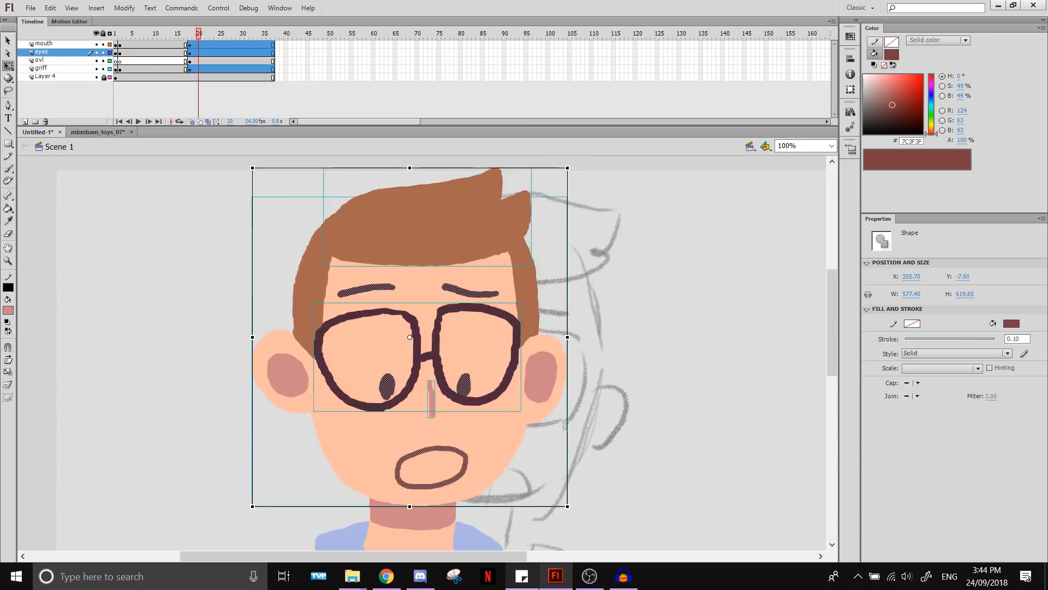
left_click_drag(572, 511, 577, 505)
key("ctrl+z")
left_click_drag(410, 337, 465, 423)
left_click_drag(572, 511, 667, 222)
left_click(667, 221)
Paint a hanging near-side sleeve in the shirt's light blue #ABB7E4 from collar to below the hand, and fill it
key("i")
left_click(333, 298)
key("b")
left_click_drag(346, 262, 243, 429)
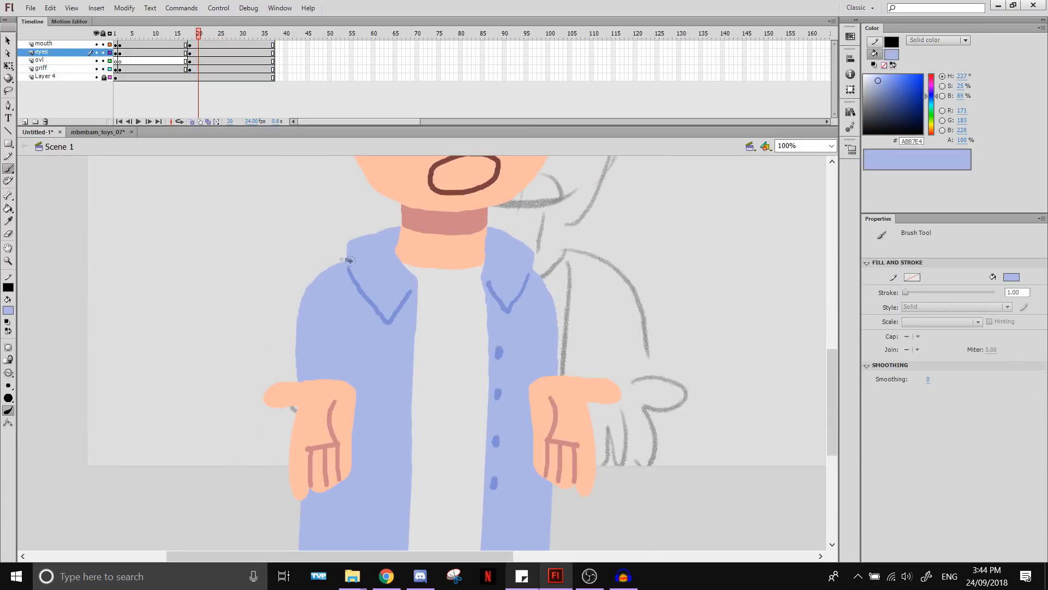
left_click(8, 209)
left_click(291, 352)
Cut the new light blue sleeve and paste it in place on the griff layer
left_click(8, 41)
left_click(311, 376)
key("ctrl+x")
left_click(310, 369)
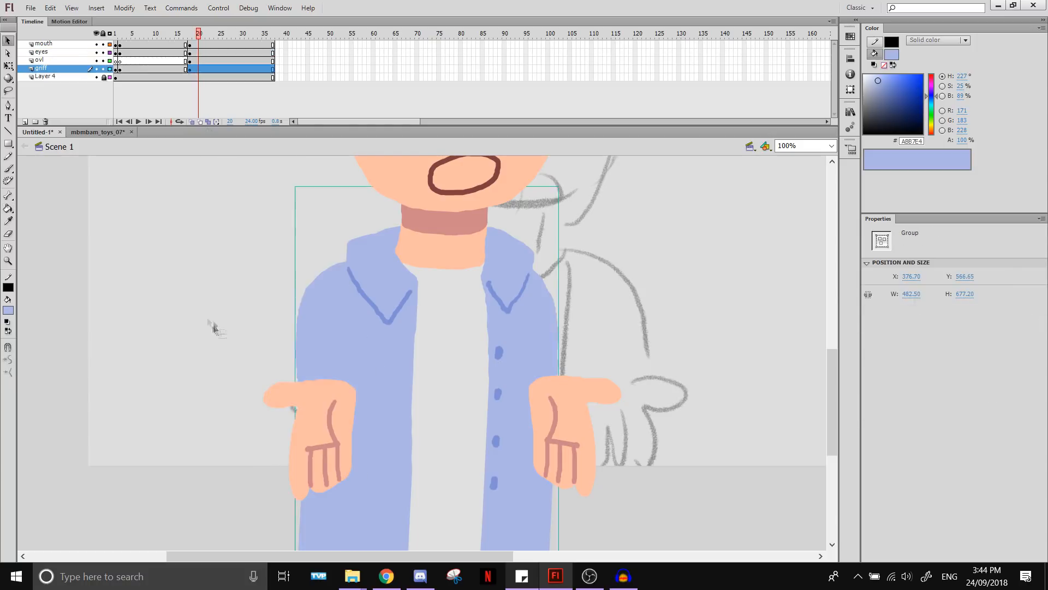
key("ctrl+shift+v")
left_click(202, 327)
Paint the far sleeve beside the torso in the collar line's darker blue #7E91D6 and fill it
left_click(8, 169)
left_click(8, 310)
left_click(513, 303)
left_click_drag(533, 274, 569, 541)
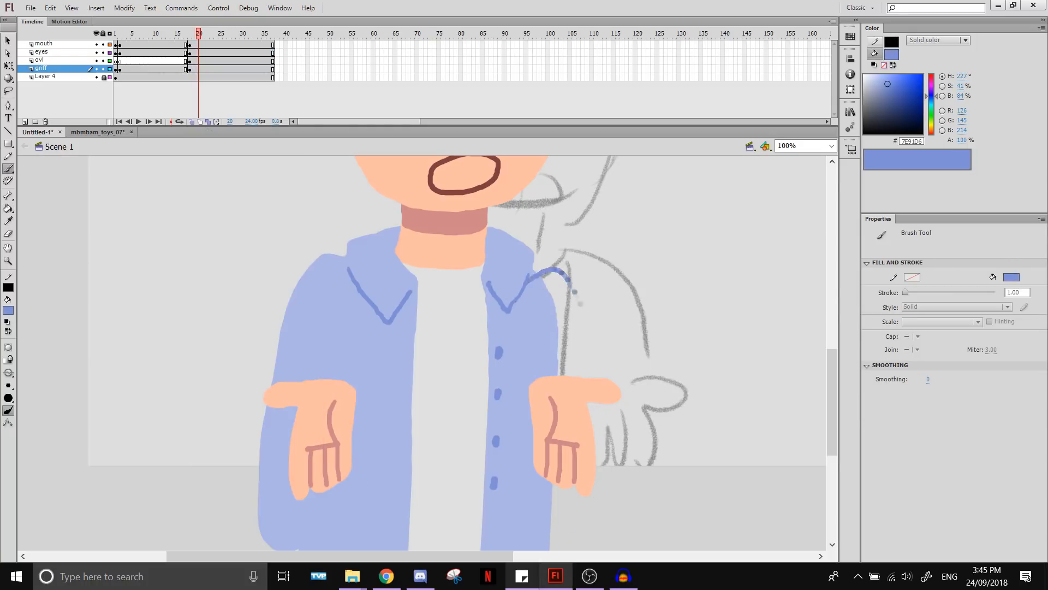
left_click(8, 209)
left_click(582, 305)
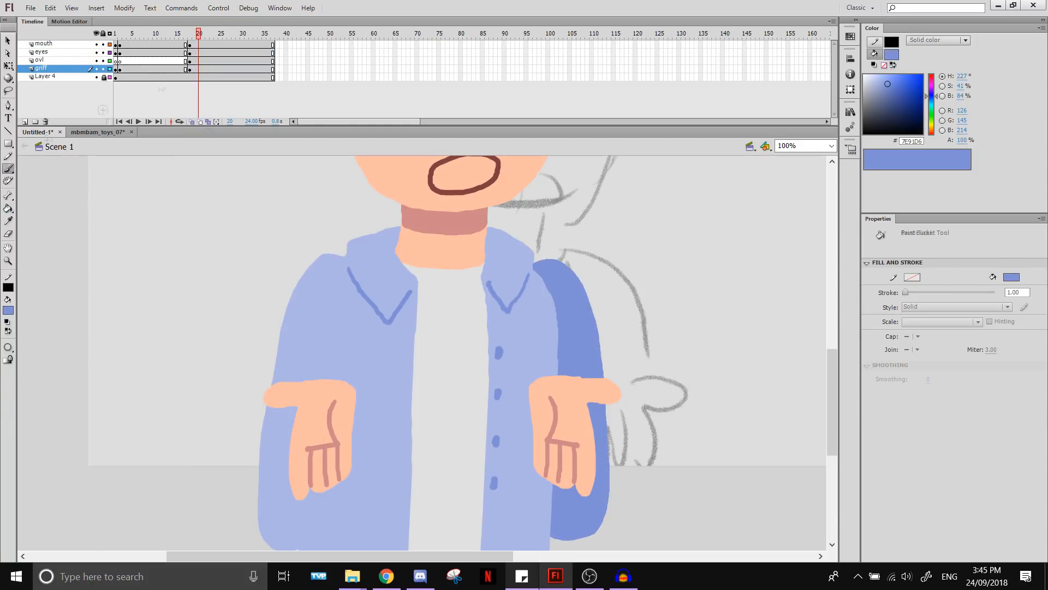
Paint and fill a dark blue forearm shape around the right-hand palm on the ovl layer, then erase its excess upper edge
left_click(203, 61)
left_click_drag(558, 374, 523, 425)
left_click_drag(564, 368, 561, 368)
key("k")
left_click(541, 488)
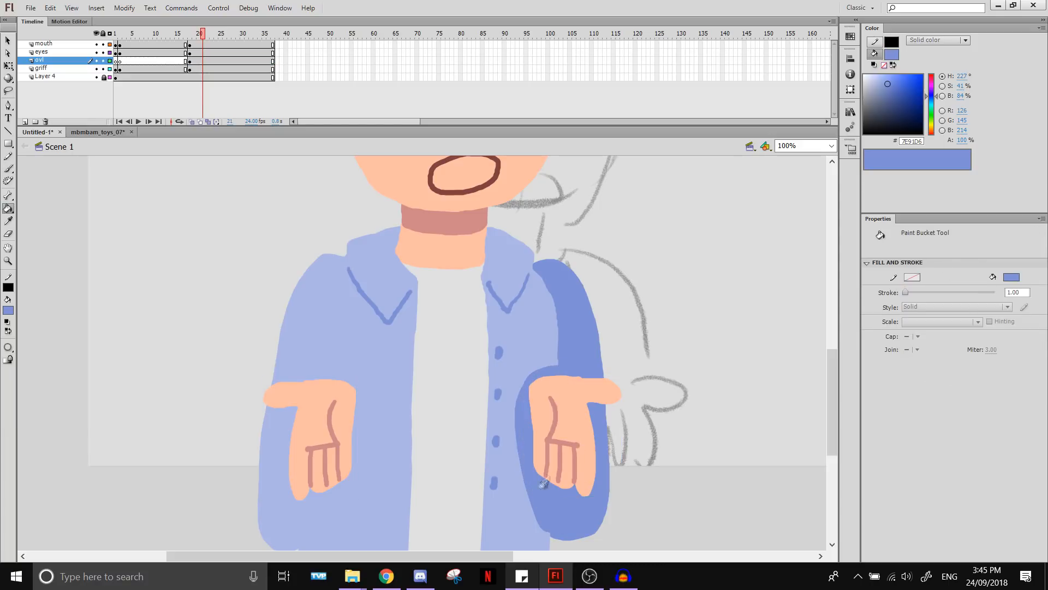
key("v")
left_click(545, 509)
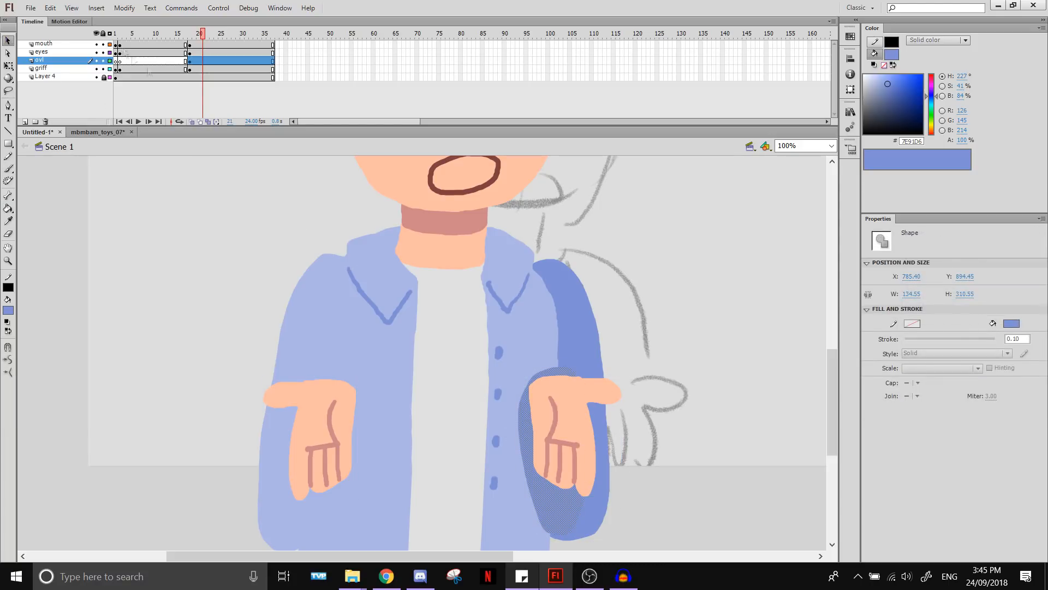
key("e")
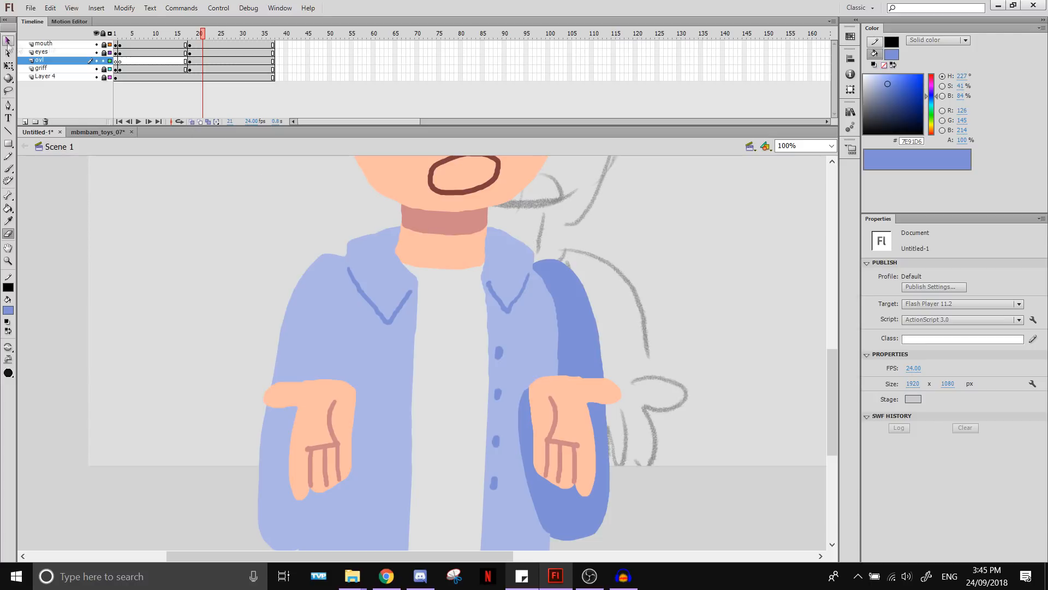
Group the dark blue forearm shape and send it backward behind the hand
left_click(8, 44)
key(".")
left_click(584, 520)
key("ctrl+g")
key("ctrl+Down")
left_click(8, 65)
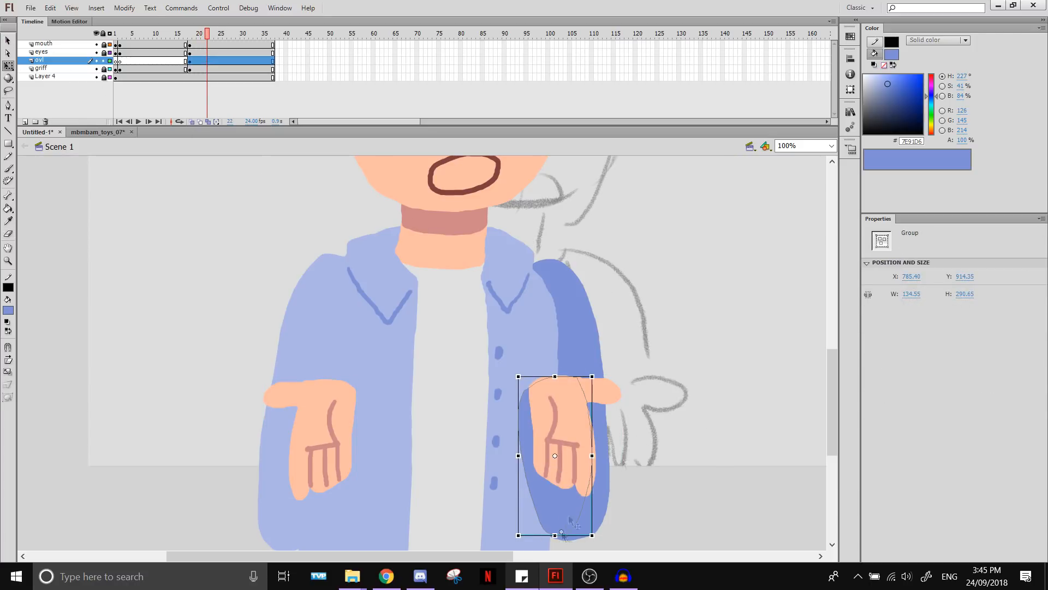
Unlock the griff layer and bring the dark blue far sleeve in closer to the torso
left_click(650, 486)
key("ctrl+minus")
left_click_drag(638, 388, 593, 424)
left_click(447, 473)
left_click(499, 474)
left_click(449, 471)
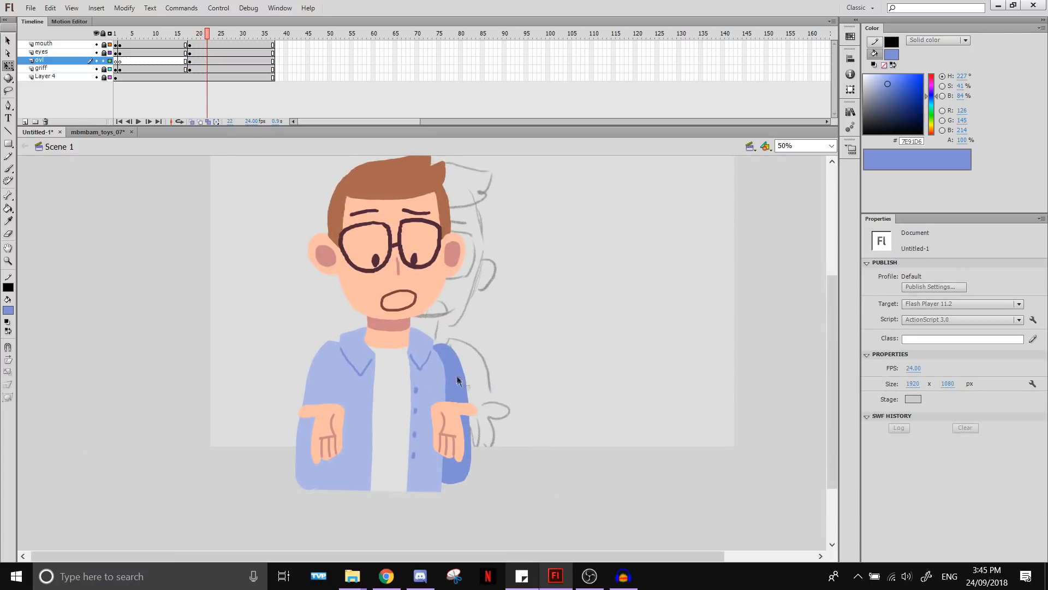
left_click(104, 69)
left_click(451, 416)
left_click(528, 529)
Open the left-hand palm's group and paint a new tilted hand with a raised thumb in skin tone beside it, filling its outline
left_click(335, 426)
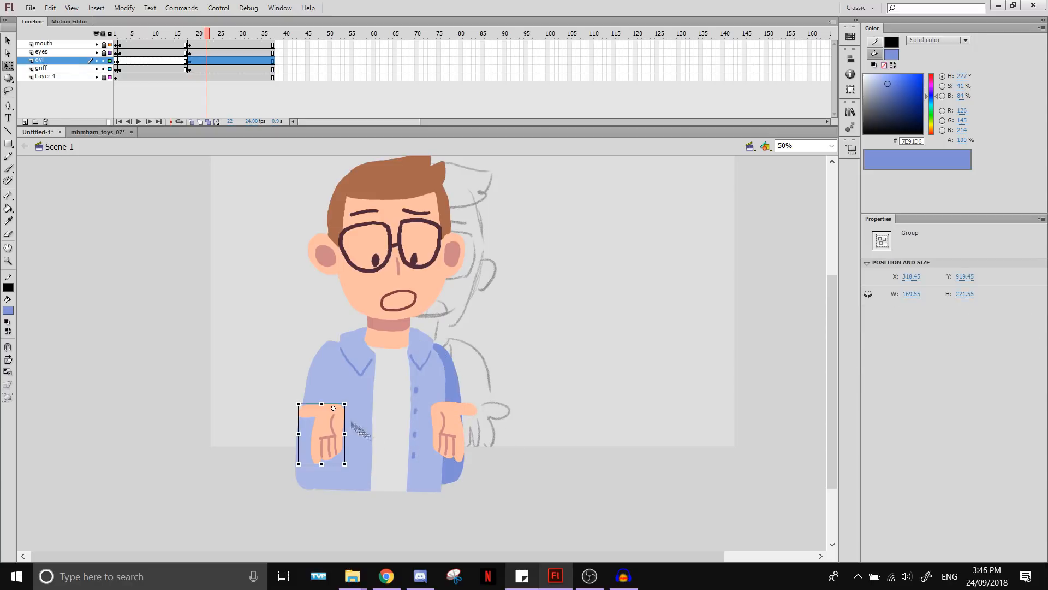
double_click(336, 420)
left_click(346, 331)
key("b")
key("ctrl+equal")
left_click_drag(524, 464, 496, 235)
left_click(8, 310)
left_click(387, 327)
mouse_move(472, 323)
left_mouse_down()
mouse_move(495, 419)
mouse_move(509, 329)
mouse_move(510, 404)
mouse_move(525, 368)
mouse_move(521, 421)
left_mouse_up()
left_click(8, 209)
left_click(492, 355)
Draw the palm crease and finger lines on the new tilted hand using the old hand's pink line colour
left_click(8, 233)
left_click(8, 169)
left_click(8, 310)
left_click(371, 350)
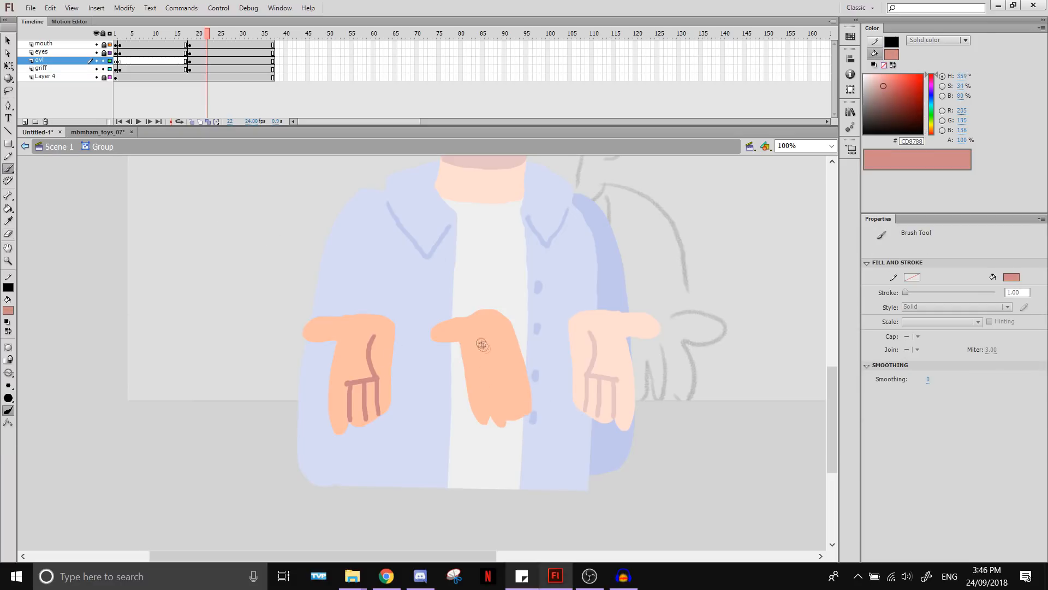
Delete the old hand inside the group, move the tilted hand toward its place over the shirt, and leave the group
left_click(9, 66)
left_click_drag(289, 286, 403, 442)
key("Delete")
left_click_drag(421, 286, 541, 439)
left_click_drag(494, 366, 427, 373)
double_click(503, 496)
left_click(692, 391)
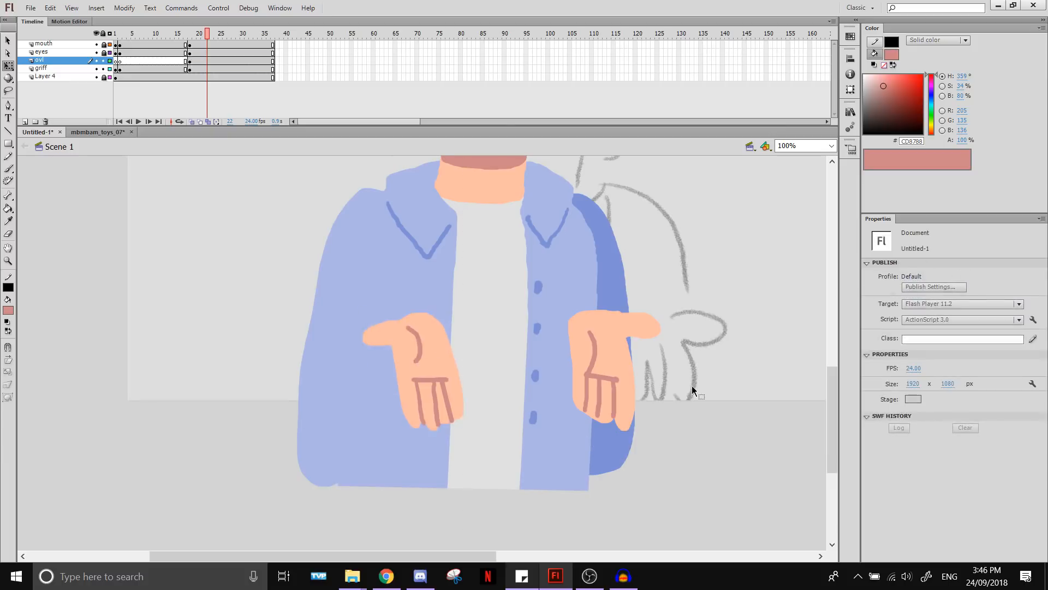
On the griff layer at the frame 18 pose, nudge the shirt body group downward
key("ctrl+minus")
left_click(166, 61)
left_click(211, 62)
left_click(194, 61)
left_click(545, 474)
left_click(339, 439)
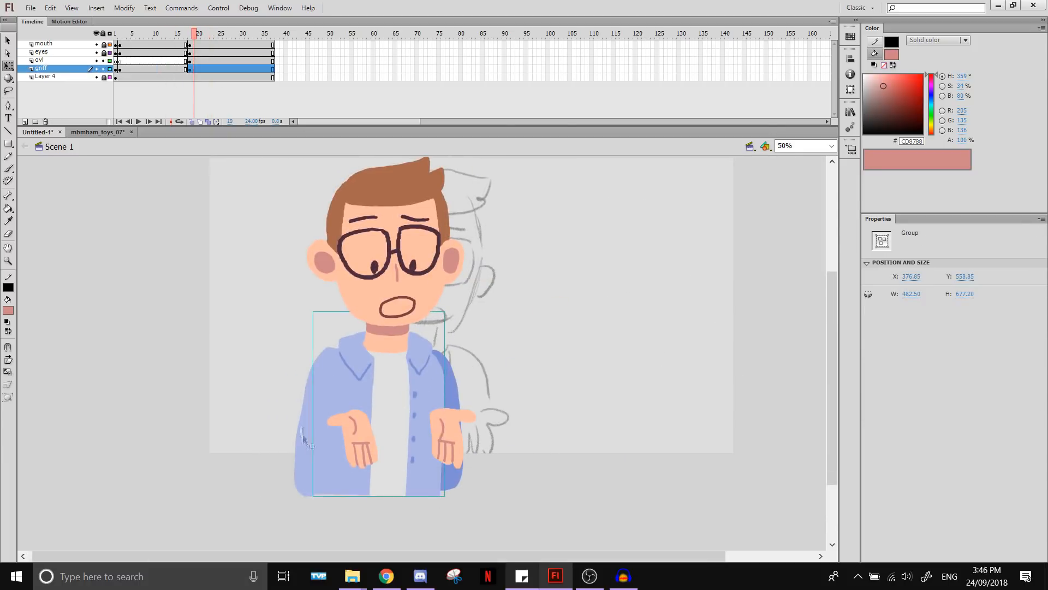
key("Down")
key("Down")
key("Down")
key("Down")
Select the near and far sleeves together and nudge both upward against the shirt
left_click(304, 438)
left_click(451, 379, "shift")
key("Up")
key("Up")
key("Up")
key("Up")
key("Up")
key("Up")
key("Up")
key("Up")
key("Up")
Adjust the shape and placement of the near light blue sleeve so its shoulder meets the collar
left_click(522, 468)
left_click(323, 370)
left_click_drag(324, 342, 325, 331)
left_click_drag(310, 433, 311, 440)
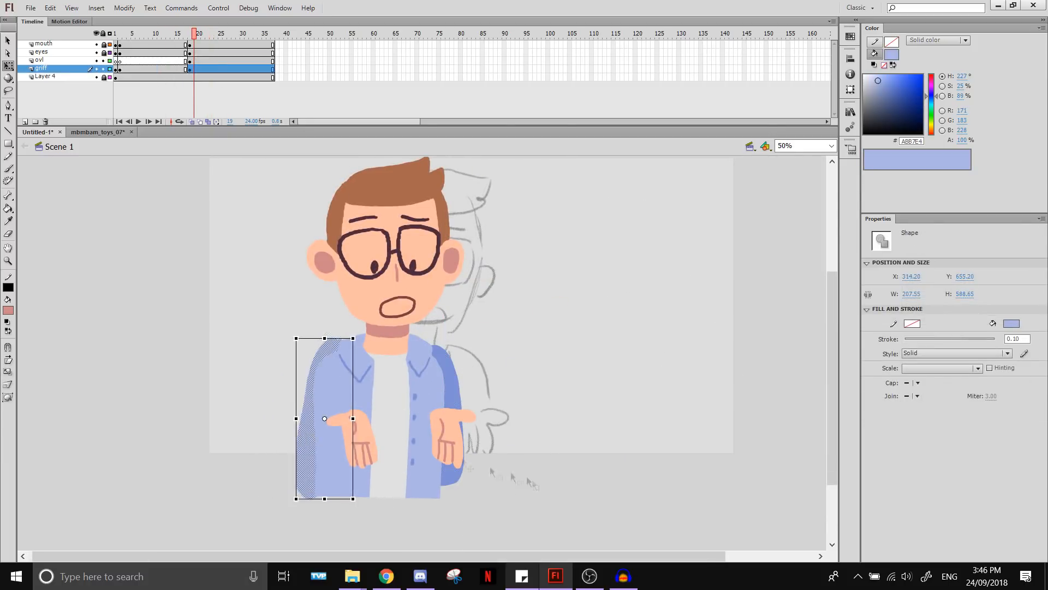
left_click(530, 483)
left_click(454, 382)
left_click_drag(326, 355, 321, 355)
left_click(267, 213)
Erase the uneven shoulder edges of the near and far sleeves to smooth the outline
key("e")
left_click_drag(315, 341, 342, 336)
key("q")
left_click(318, 357)
left_click(615, 482)
key("e")
left_click_drag(450, 364, 450, 358)
left_click(494, 393)
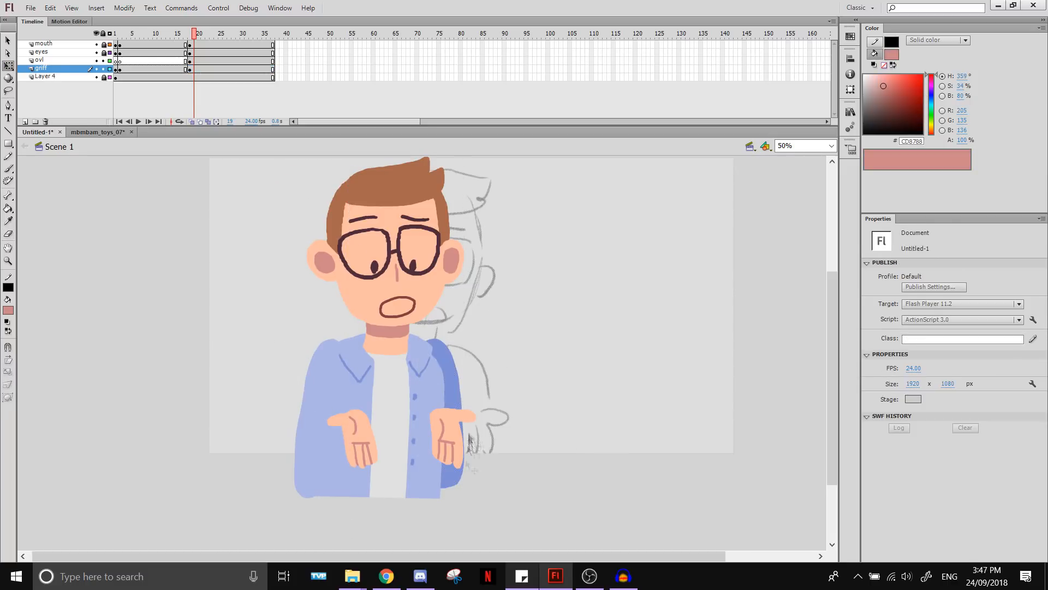
Move the palm on the far arm slightly outward, away from the shirt
left_click(463, 447)
left_click(458, 456)
left_click_drag(458, 457, 469, 457)
left_click(573, 474)
Insert keyframes at frame 15 on the mouth, eyes, ovl and griff layers
left_click(183, 69)
left_click_drag(177, 45, 177, 69)
key("F6")
left_click_drag(421, 334, 365, 485)
left_click_drag(575, 160, 566, 158)
key("ctrl+z")
Unlock the mouth and eyes layers and tilt the whole pointing pose at frame 15 about a pivot at the body's base
left_click_drag(104, 45, 104, 53)
left_click_drag(181, 45, 177, 70)
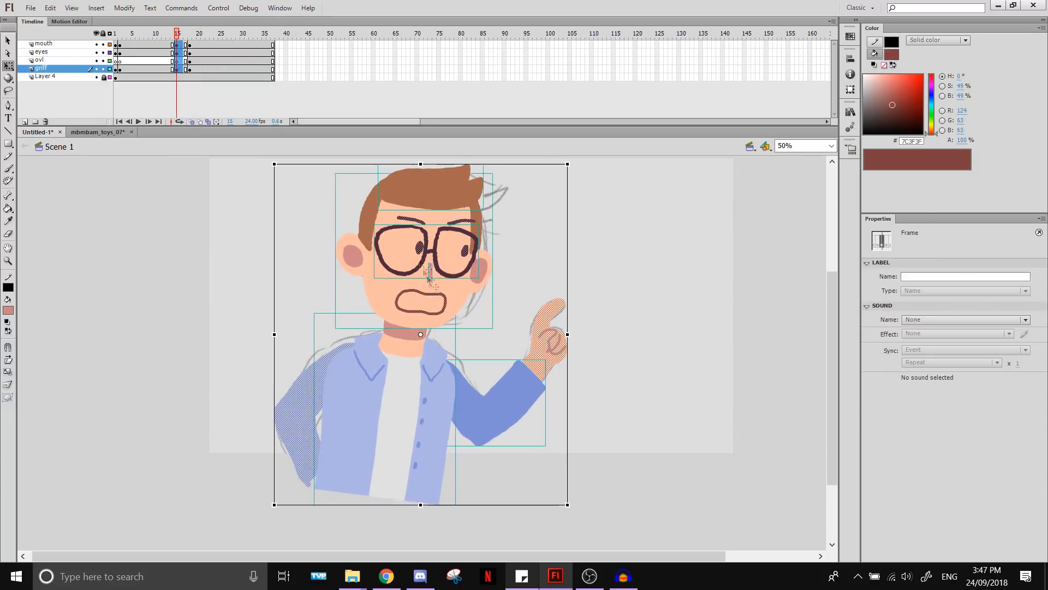
left_click_drag(420, 335, 373, 489)
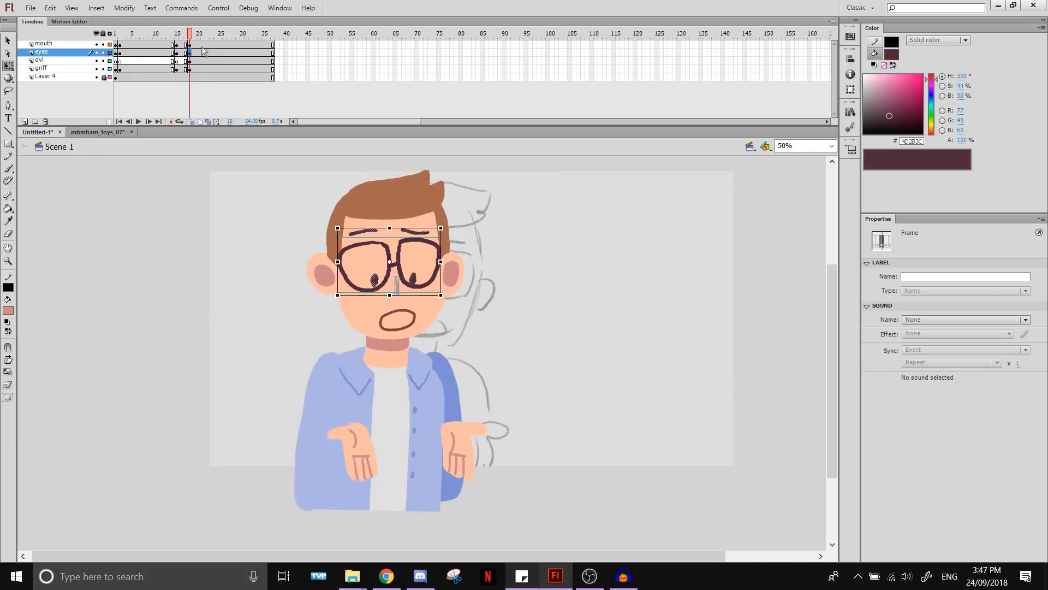
Add frame 21 keyframes on the four character layers and tilt the open-palms pose at frame 18 slightly
left_click(380, 501)
left_click_drag(198, 44, 194, 70)
Play back the transition from the pointing pose to the open-palms pose to check its timing
left_click(167, 53)
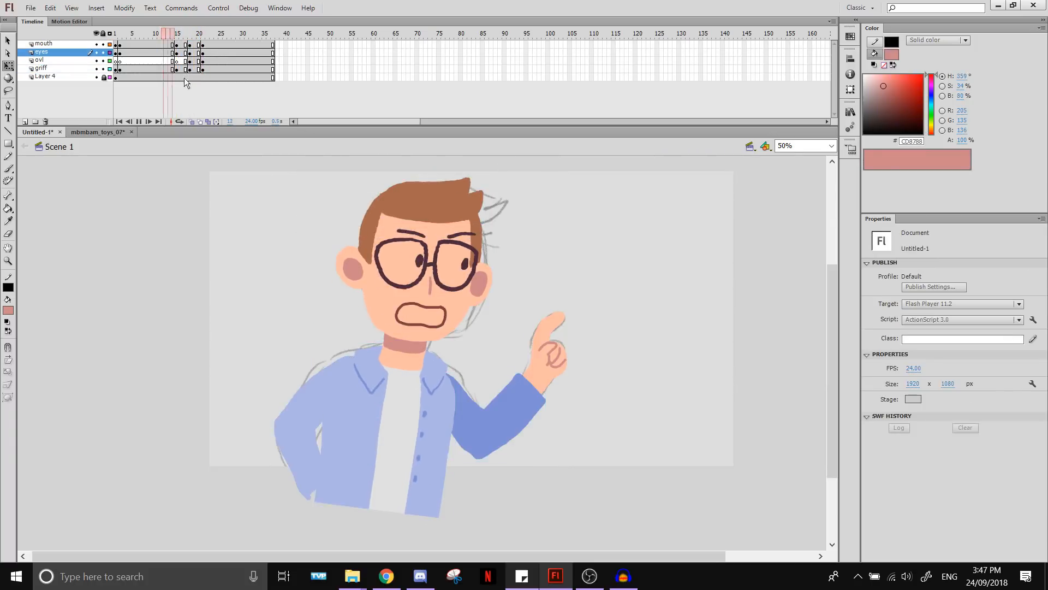
key("Return")
left_click(167, 61)
key("Return")
left_click(218, 8)
left_click(229, 154)
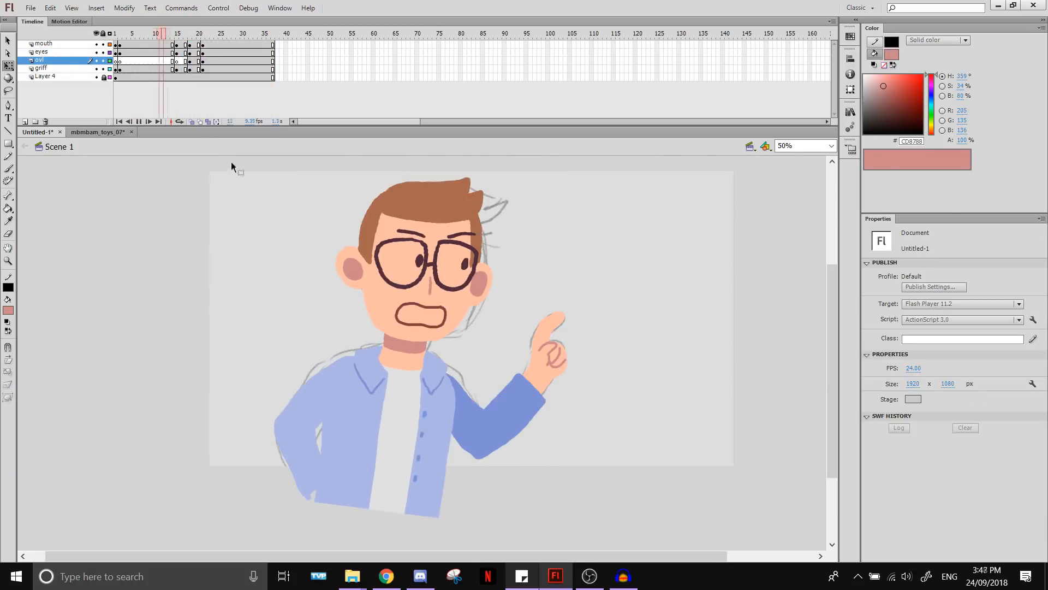
key("Return")
Move the frame 15 pointing keyframes to frame 13 and place an open-palms keyframe at frame 16 on all character layers
left_click(181, 61)
left_click(198, 53)
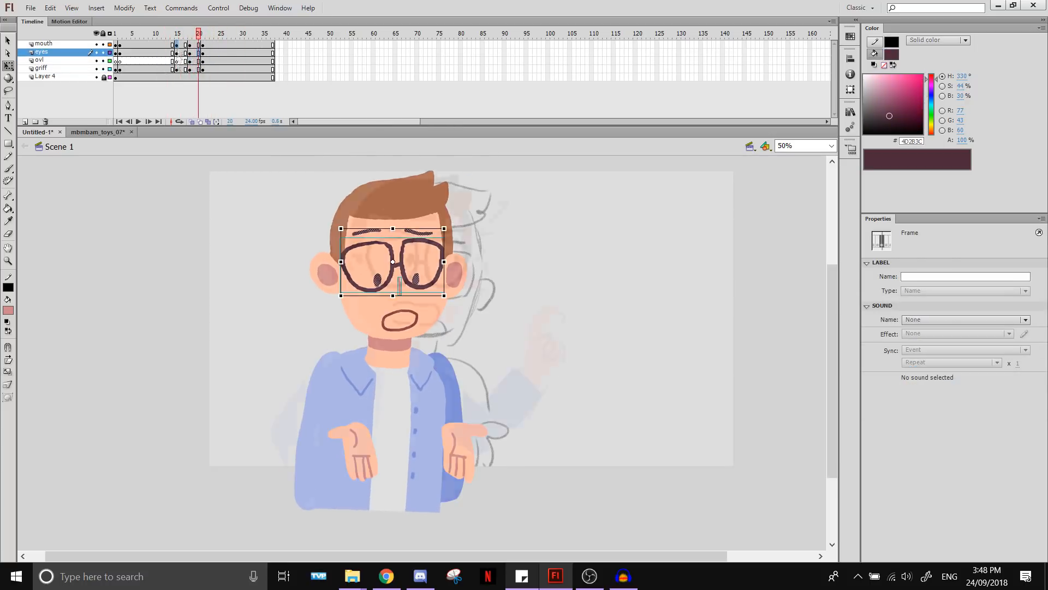
left_click_drag(176, 45, 177, 70)
mouse_move(176, 62)
left_mouse_down()
mouse_move(168, 61)
mouse_move(197, 69)
mouse_move(182, 61)
left_mouse_up()
left_click(180, 61)
Tilt the open-palms pose at frame 16 from the body's base, comparing it with neighbouring frames through onion skinning
left_click_drag(392, 339, 374, 497)
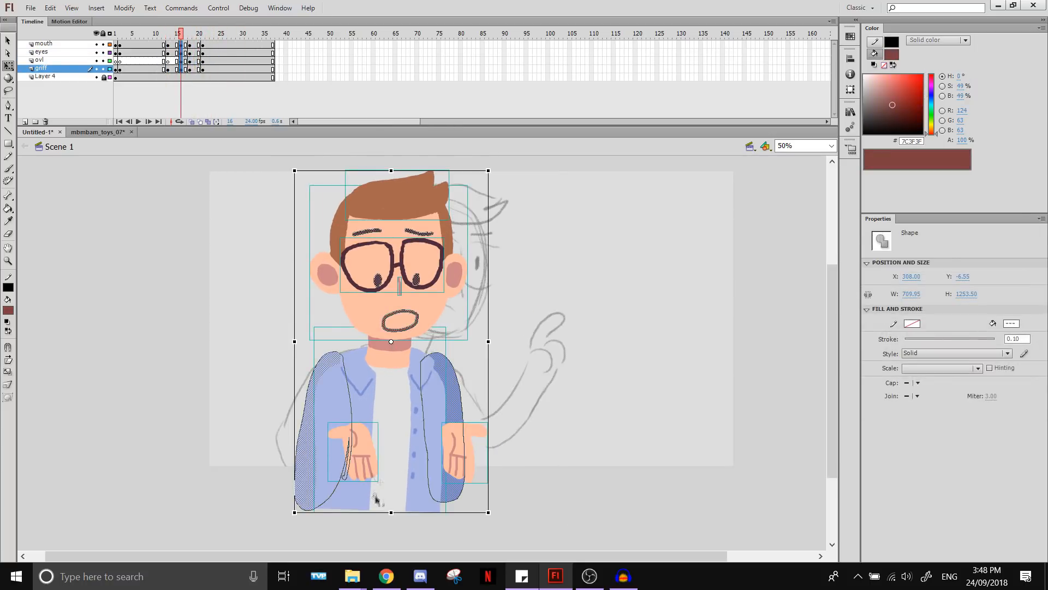
left_click(192, 122)
left_click_drag(495, 168, 502, 170)
left_click(513, 170)
left_click(176, 53)
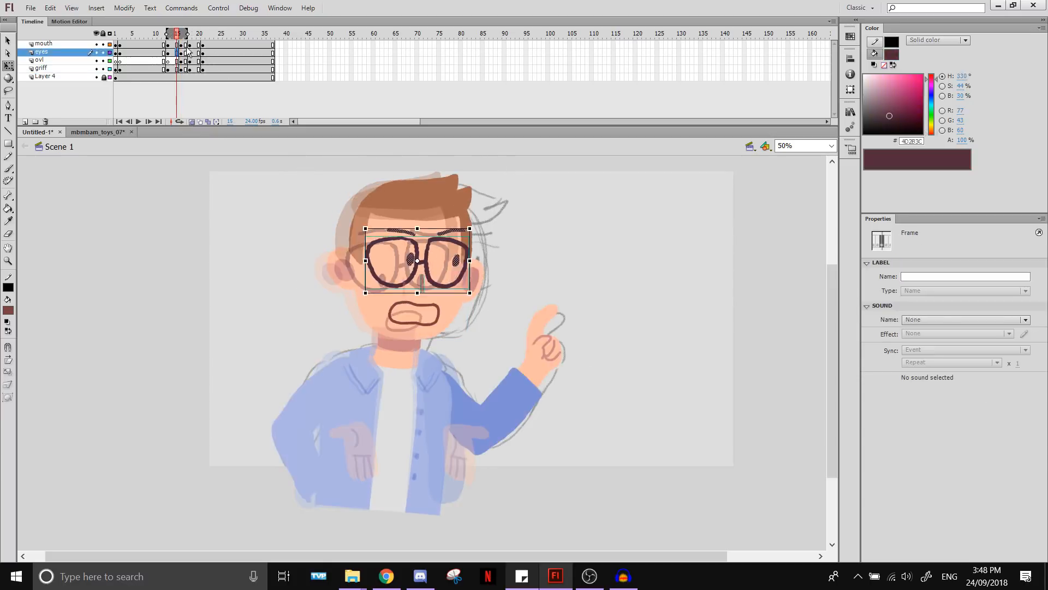
left_click(181, 53)
left_click(190, 53)
left_click(181, 53)
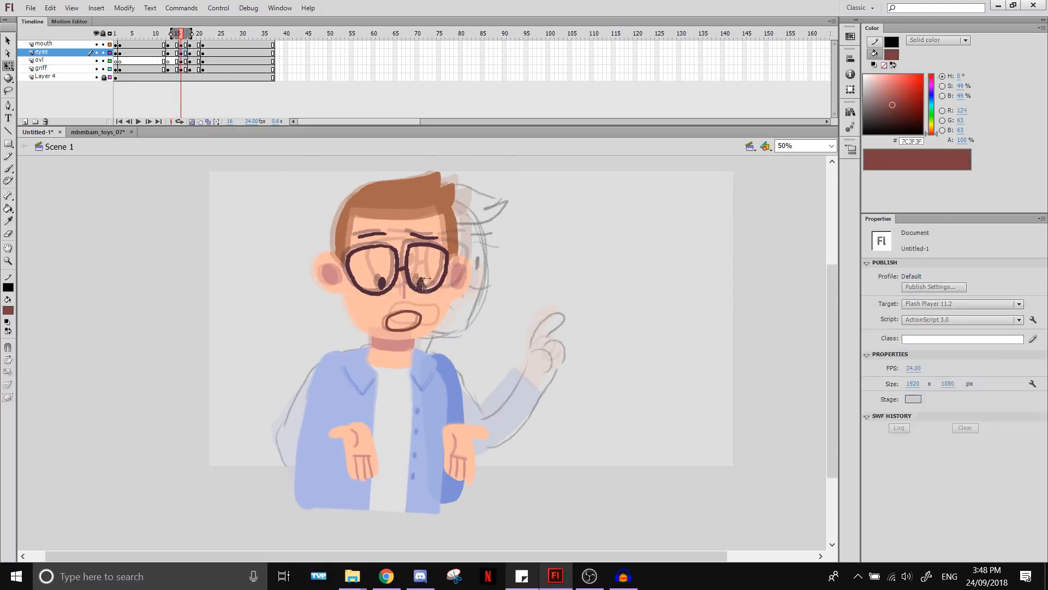
At frame 16, delete both pupils and brush closed-eye lines inside the lenses in the glasses' dark purple
left_click(421, 281)
key("ctrl+equal")
key("ctrl+equal")
left_click(193, 121)
key("Delete")
left_click(269, 351)
key("Delete")
left_click(9, 170)
key("ctrl+minus")
left_click(10, 312)
left_click(285, 342)
left_click_drag(325, 346, 352, 349)
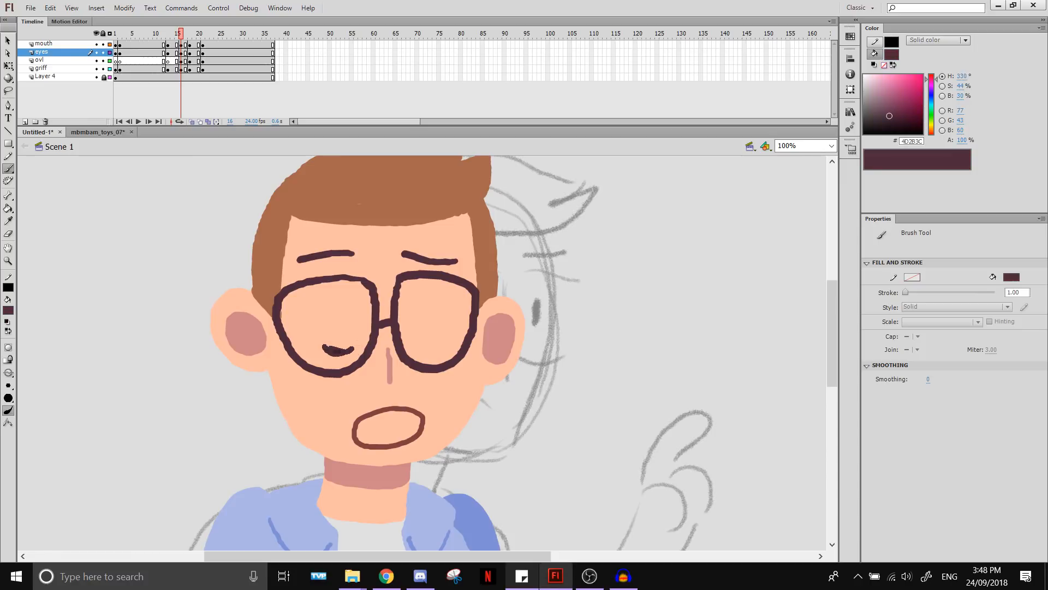
Lower both eyebrows at frame 16 so they sit inside the tops of the glasses
key("v")
left_click(326, 254)
key("period")
key("period")
key("period")
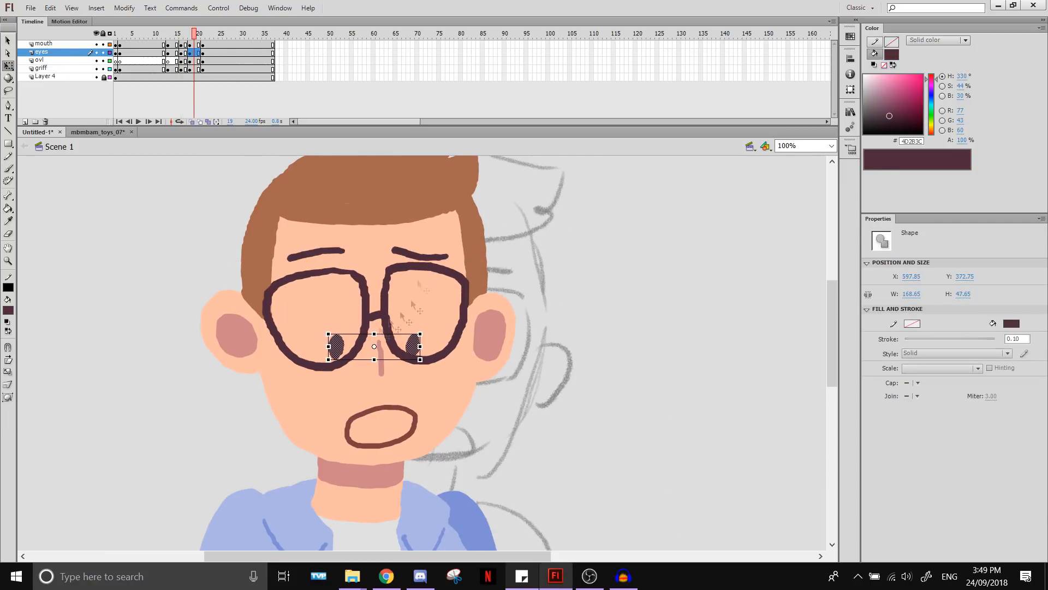
On the pointing pose at frame 14, lower the eyebrows onto the glasses and nudge the pupils slightly down
key("comma")
key("comma")
key("comma")
key("comma")
key("comma")
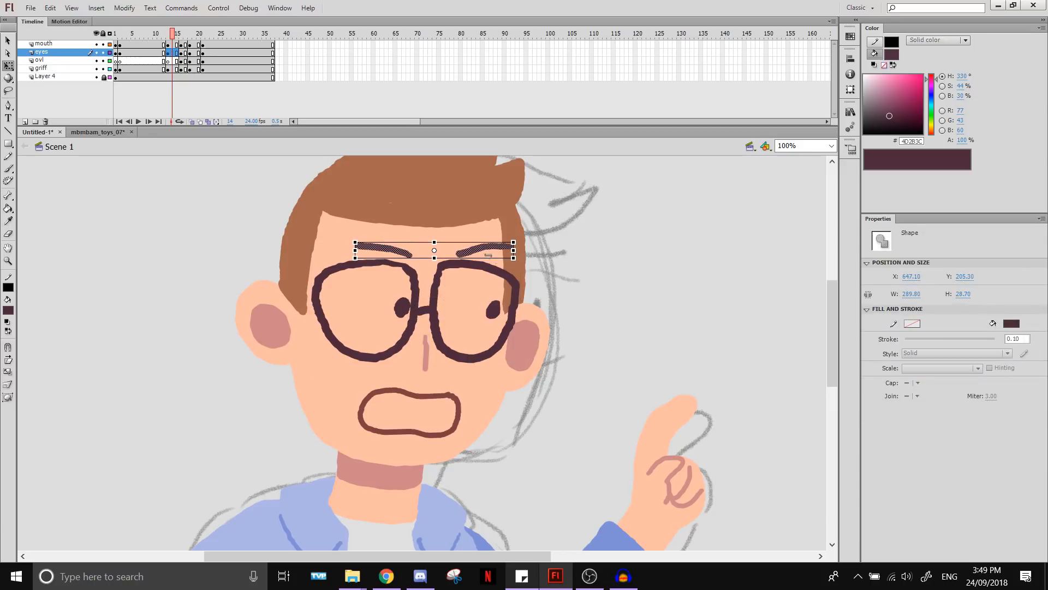
left_click_drag(500, 273, 499, 274)
key("period")
key("period")
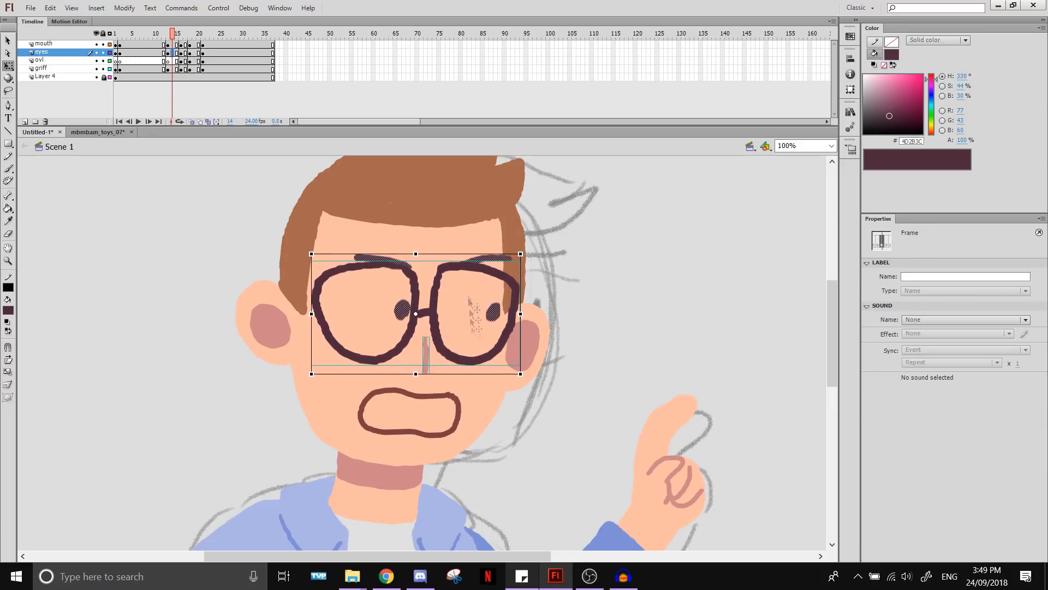
At frame 16, lower the nose line and redraw the mouth as a narrow, nearly closed shape in its dark red
left_click(200, 61)
left_click(181, 53)
left_click(389, 373)
left_click(419, 411)
key("b")
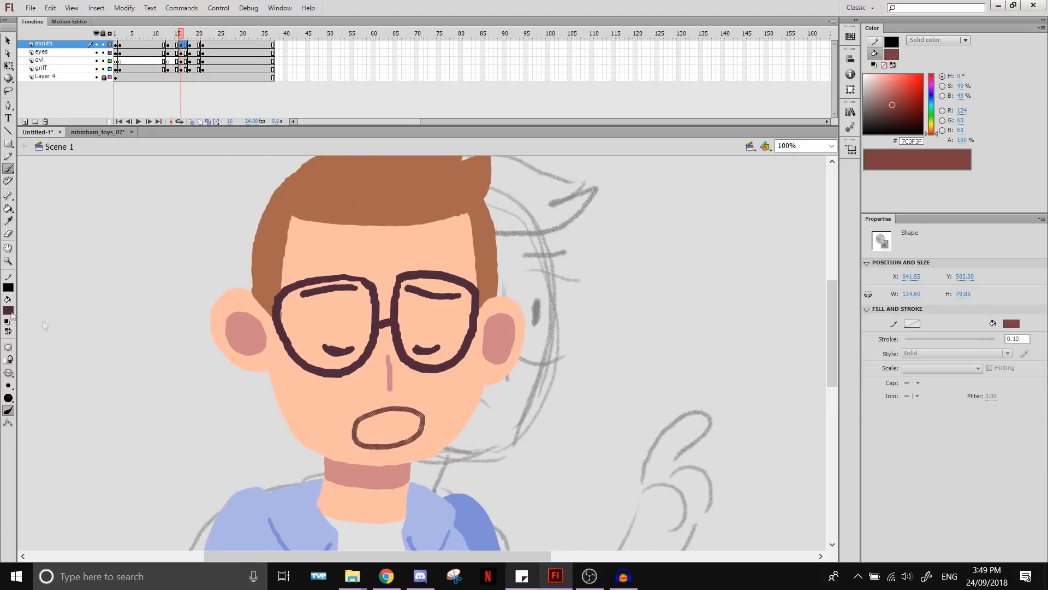
left_click(8, 310)
left_click(405, 408)
key("Delete")
left_click_drag(359, 427, 408, 415)
Compare the face and mouth at frame 19 with the neighbouring frames using onion skinning
left_click(194, 61)
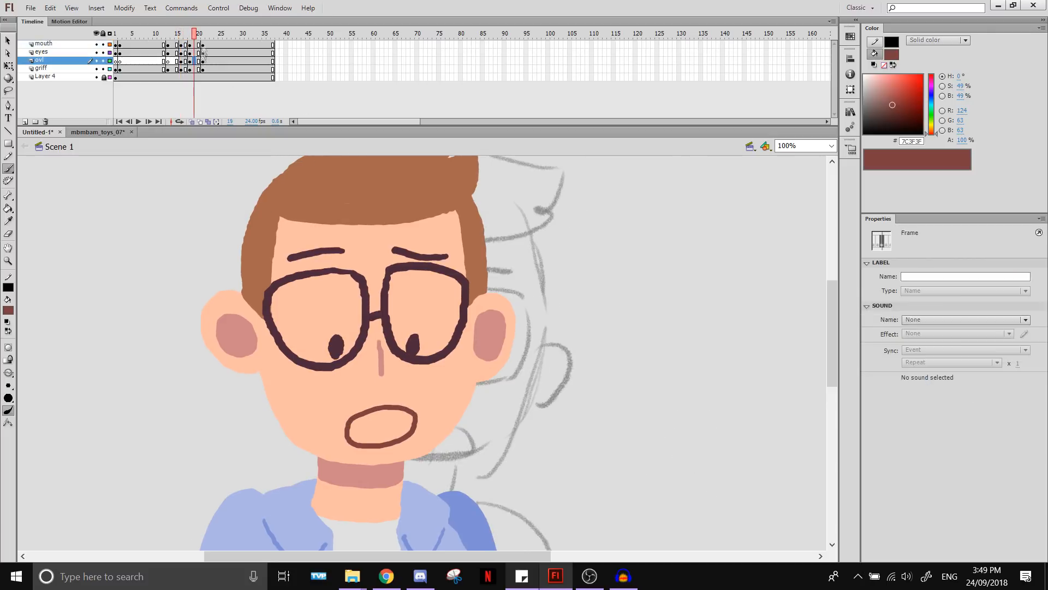
key("v")
key("comma")
key("comma")
left_click(194, 46)
left_click(171, 121)
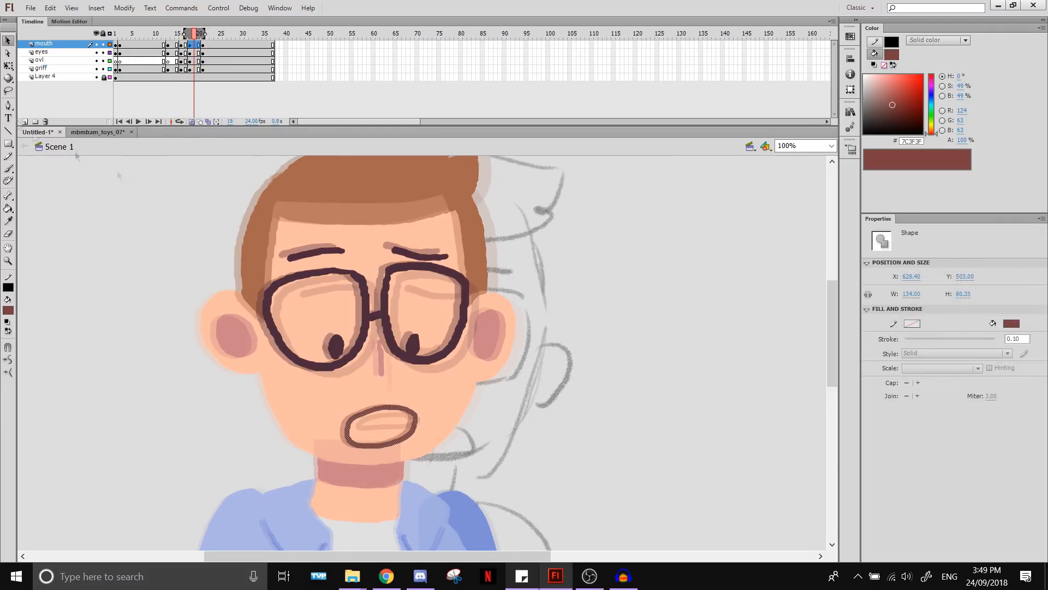
left_click(192, 122)
Flatten the mouth on the pointing pose at frame 14 and play back the animation
left_click(173, 46)
left_click(434, 306)
left_click(443, 398)
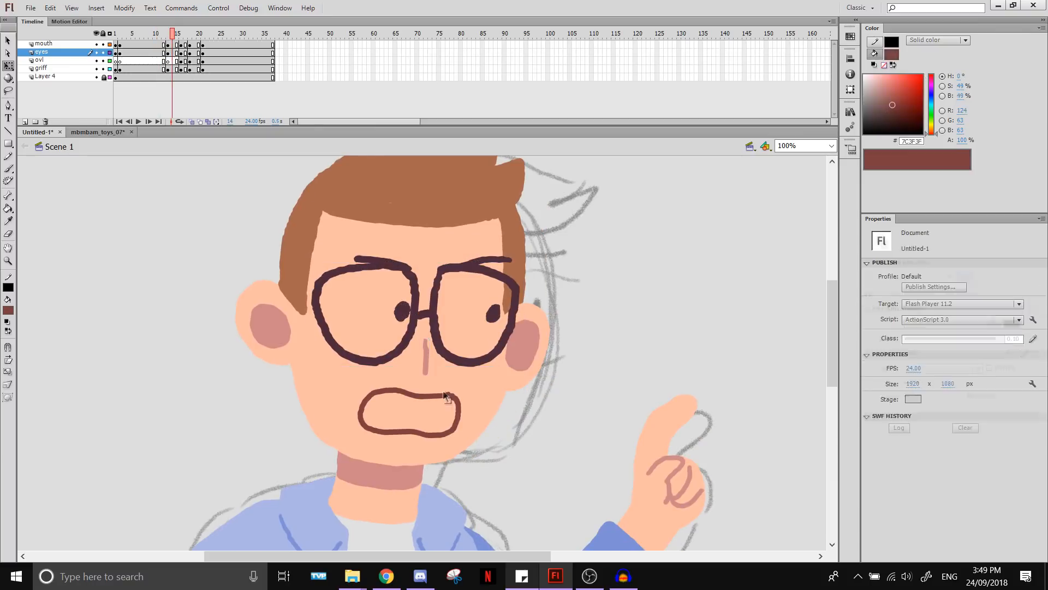
left_click(432, 395)
left_click(225, 53)
key("Return")
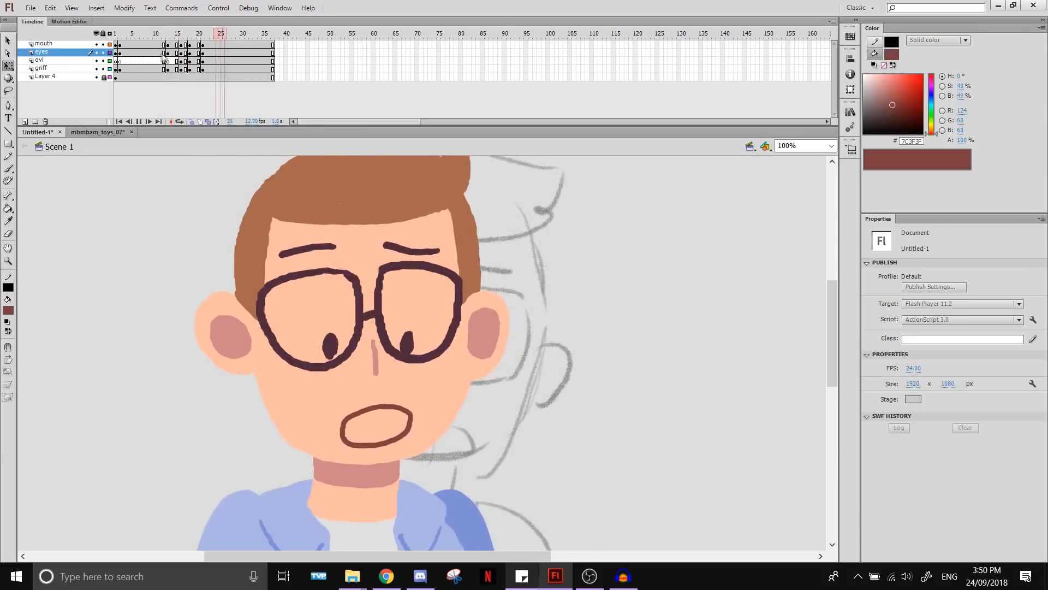
Lower the hair slightly over the forehead at frame 16 and play back the animation
left_click(190, 62)
left_click(182, 63)
left_click(408, 219)
left_click_drag(390, 196, 401, 254)
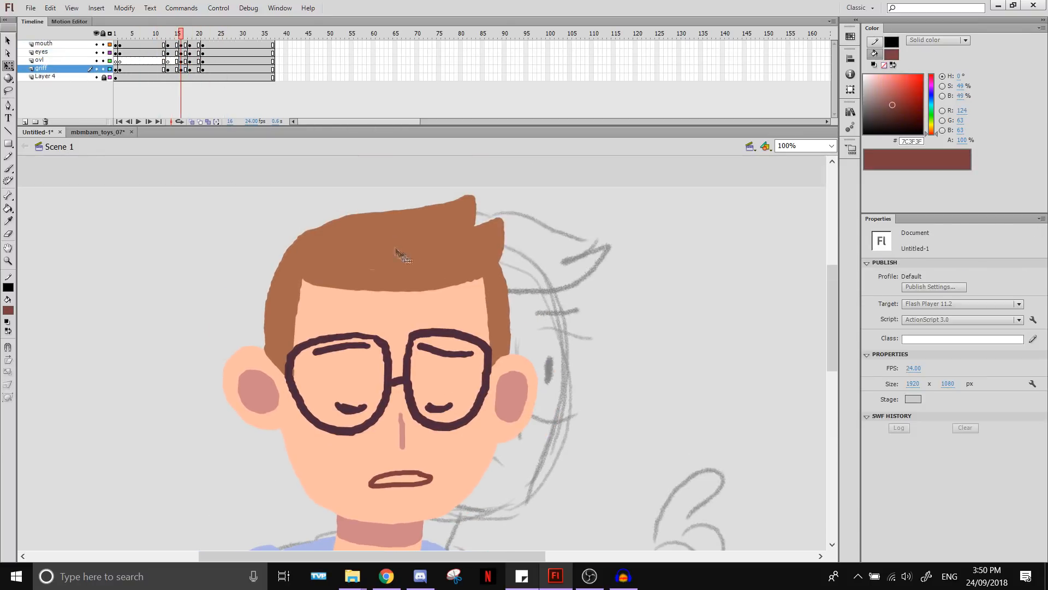
left_click(401, 254)
key("Return")
On the pointing pose at frame 14, group the hand with the raised dark blue sleeve and rotate the arm slightly downward
left_click(173, 62)
left_click(408, 235)
key("ctrl+minus")
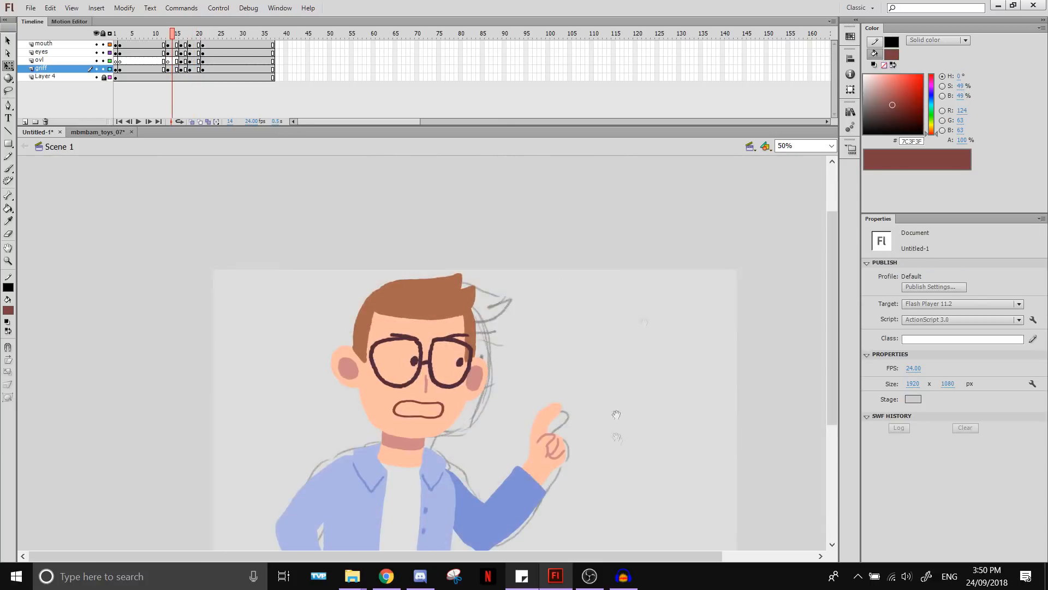
scroll(548, 350, "down", 5)
left_click(548, 301)
left_click_drag(611, 213, 489, 378)
left_click(529, 326)
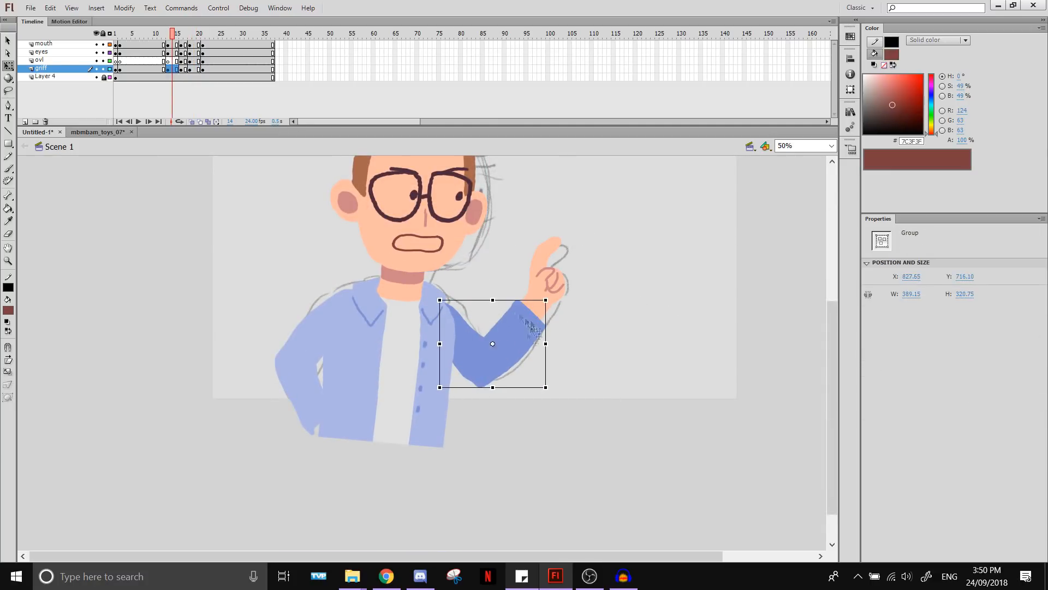
left_click_drag(514, 326, 516, 324)
left_click_drag(611, 211, 447, 316)
left_click(519, 341, "shift")
key("ctrl+g")
left_click_drag(569, 234, 578, 247)
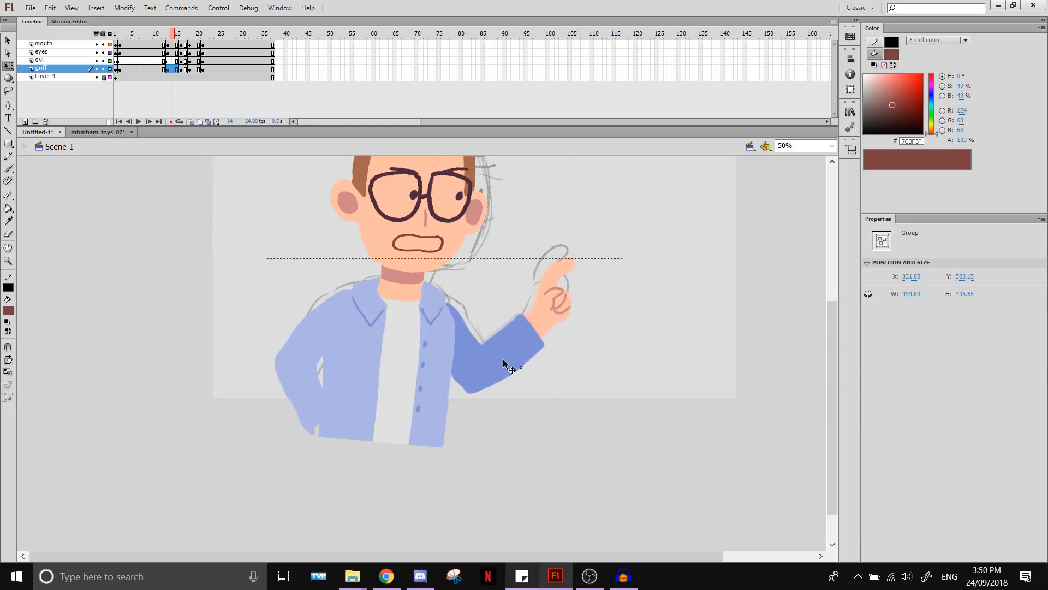
At frame 16, rotate the palm over the shirt and shift it lower, with onion skinning turned on
left_click(186, 70)
left_click(537, 395)
left_click(460, 318)
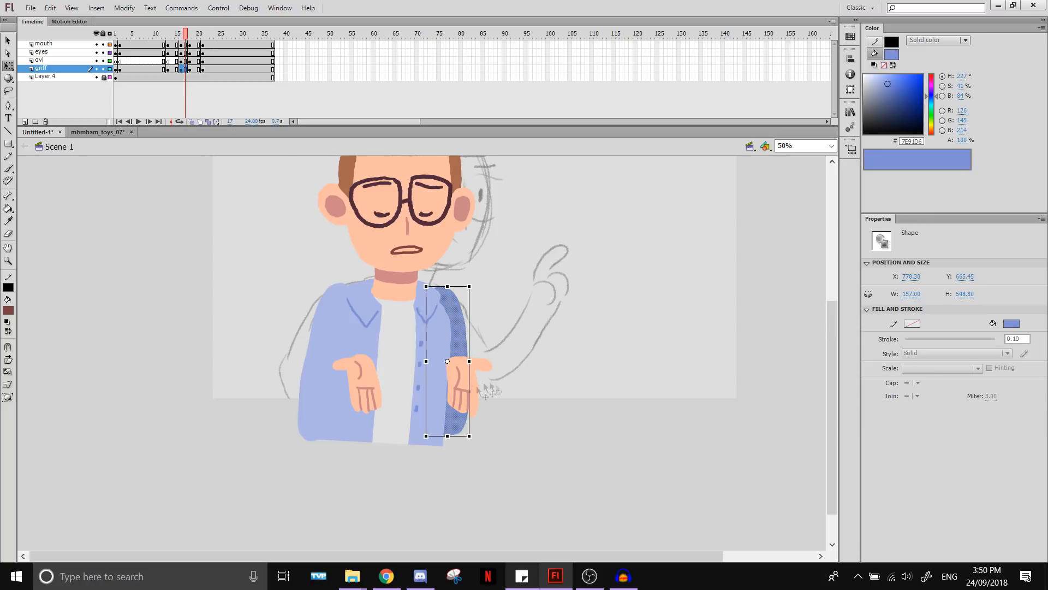
left_click(189, 70)
left_click(532, 390)
left_click(466, 386)
left_click_drag(468, 388, 457, 363)
key("comma")
key("comma")
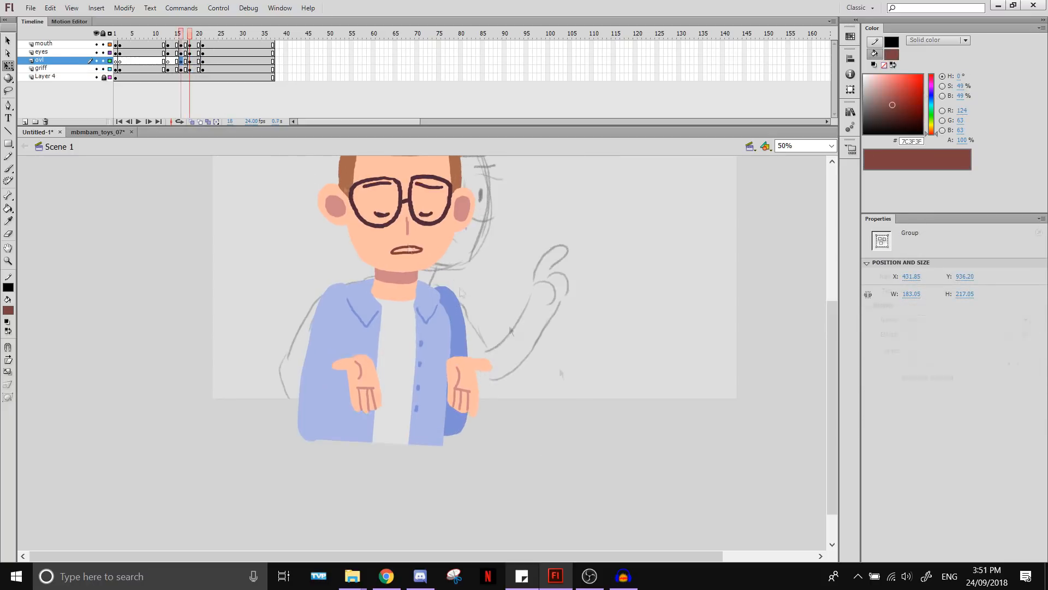
left_click_drag(364, 390, 367, 415)
left_click(191, 122)
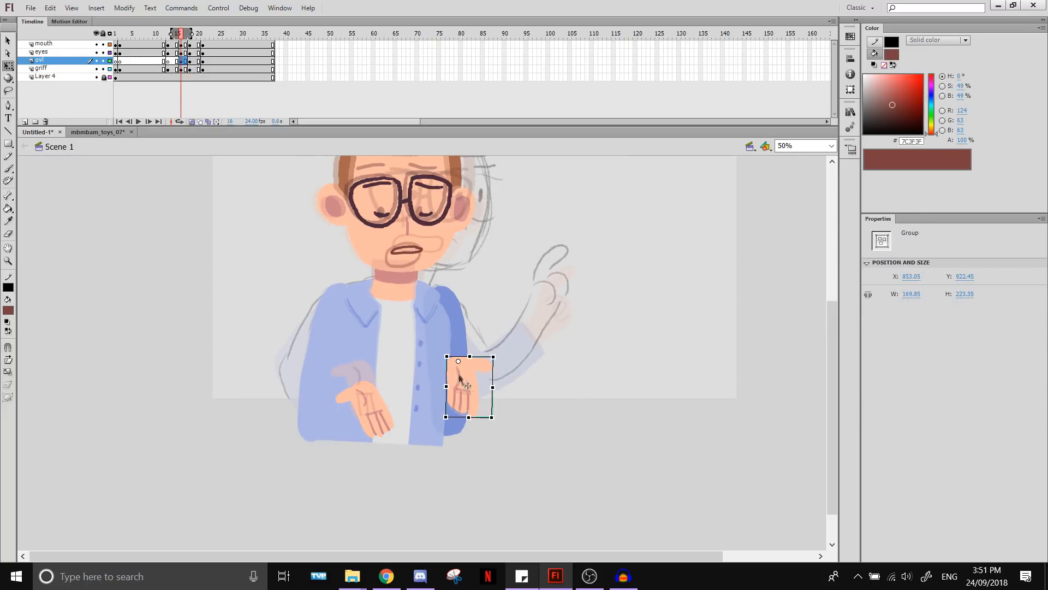
Swing the far palm outward at frame 16 and replace its sleeve with a bent dark blue one reaching the wrist
left_click(460, 361)
key("Delete")
mouse_move(434, 296)
left_mouse_down()
mouse_move(466, 367)
mouse_move(512, 394)
mouse_move(433, 300)
left_mouse_up()
key("k")
left_click(461, 386)
key("v")
At frame 16, shift the near light blue sleeve slightly lower and turn off onion skinning
left_click(319, 329)
left_click(312, 350)
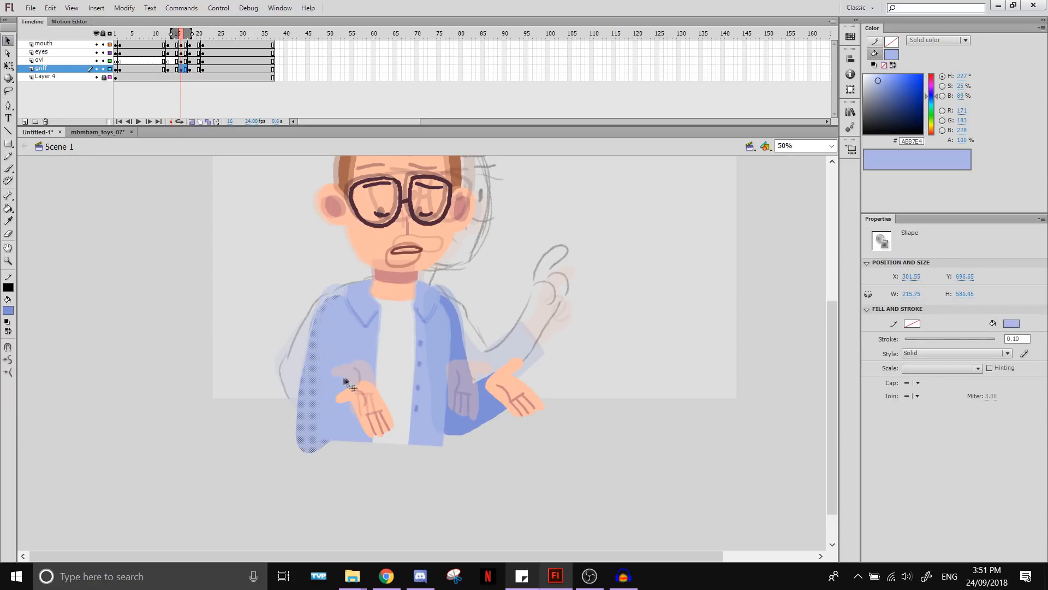
left_click(191, 122)
On the open-palms pose at frame 18, shift the near light blue and far dark blue sleeves slightly lower
left_click(189, 69)
left_click(262, 245)
left_click(326, 298)
left_click(455, 307)
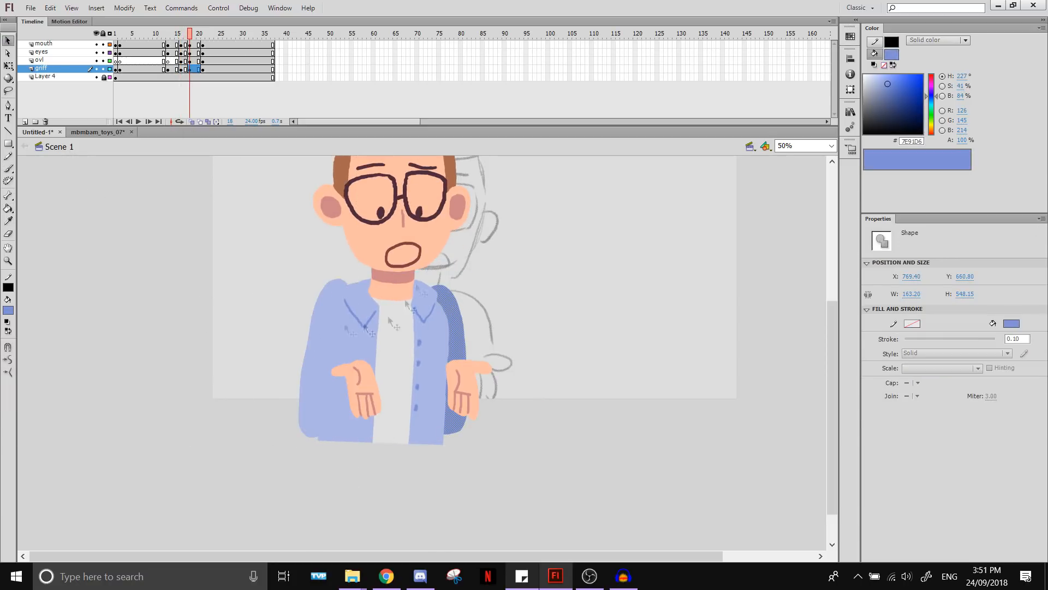
left_click_drag(329, 296, 330, 303)
left_click(455, 309)
Add keyframes at frame 24 on the mouth, eyes, ovl and griff layers and nudge the head, sleeves and palms slightly
left_click(203, 69)
left_click_drag(216, 70, 216, 45)
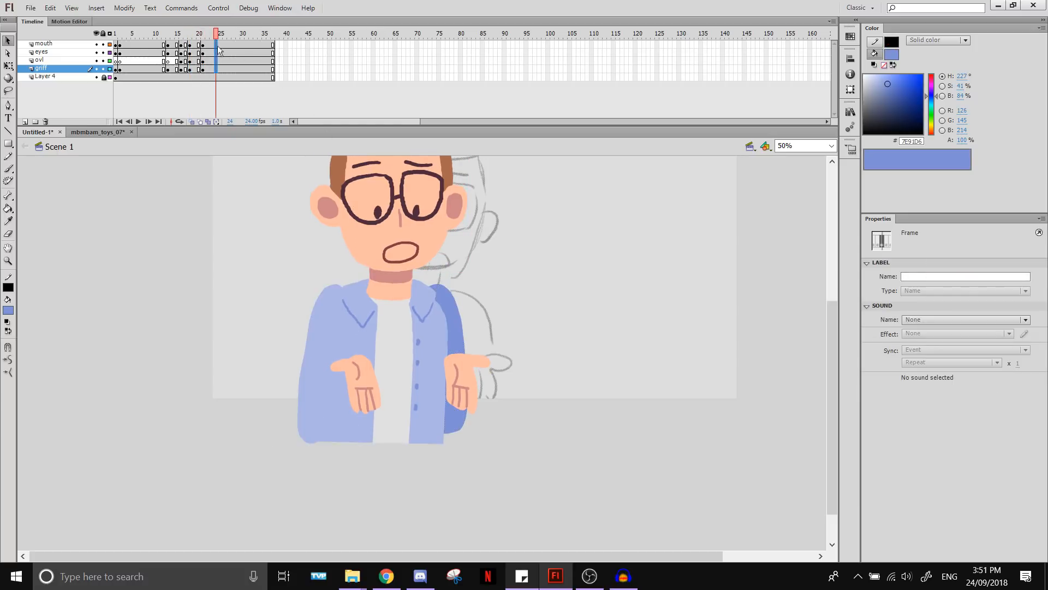
key("F6")
key("q")
left_click_drag(559, 267, 553, 363)
left_click(519, 382)
left_click(446, 407)
left_click(325, 400, "shift")
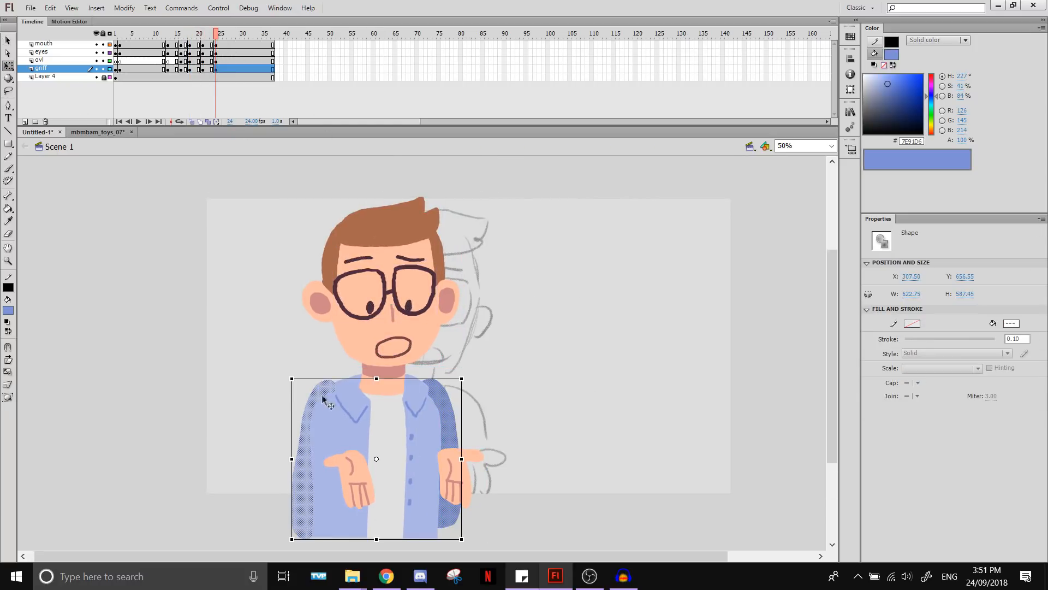
left_click(518, 415)
left_click(466, 465)
left_click(353, 474, "shift")
Play back the animation and scrub from frame 12 to frame 18 to check the transition
left_click(168, 34)
key("Return")
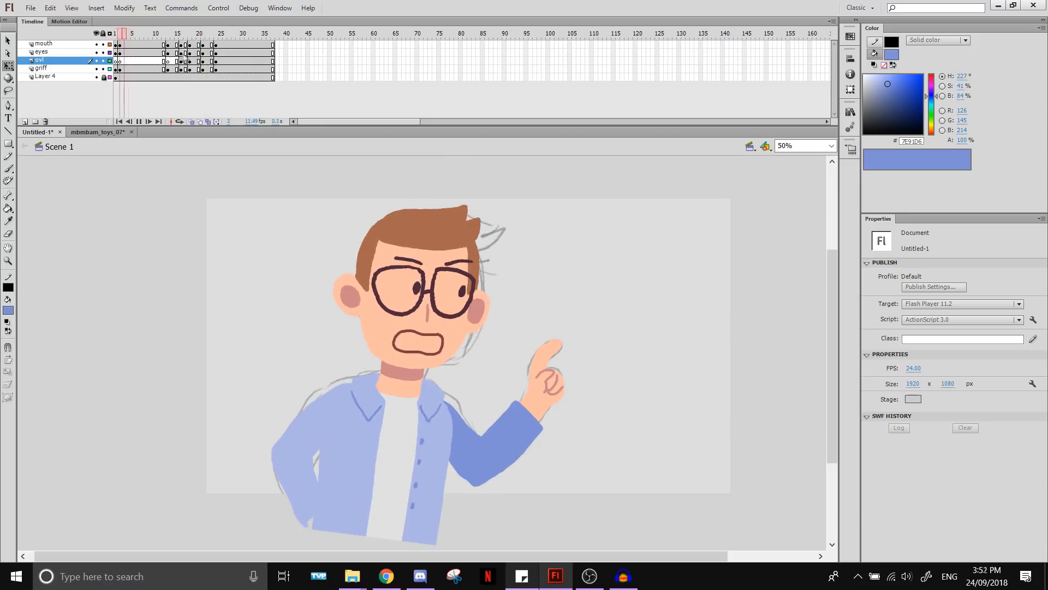
left_click(199, 62)
mouse_move(181, 36)
left_mouse_down()
mouse_move(159, 36)
mouse_move(199, 36)
mouse_move(186, 38)
left_mouse_up()
left_click(164, 69)
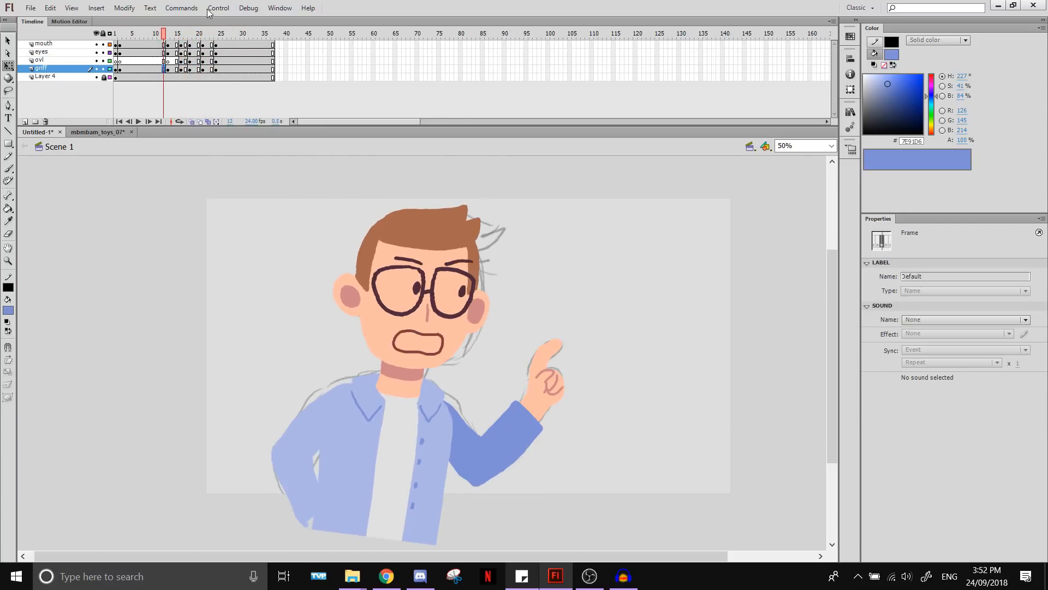
left_click(218, 7)
left_click(186, 123)
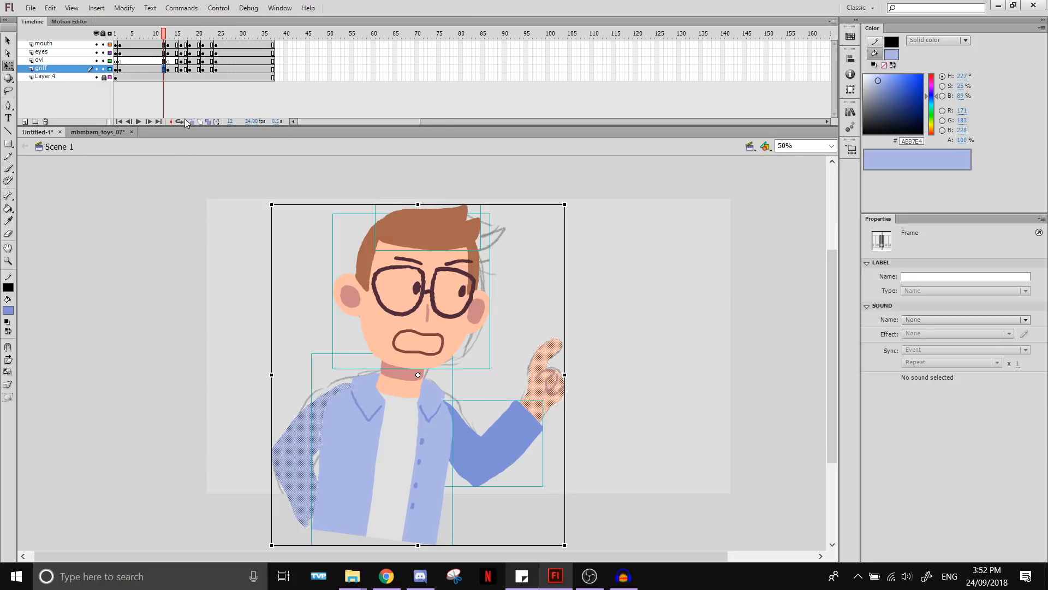
left_click(197, 356)
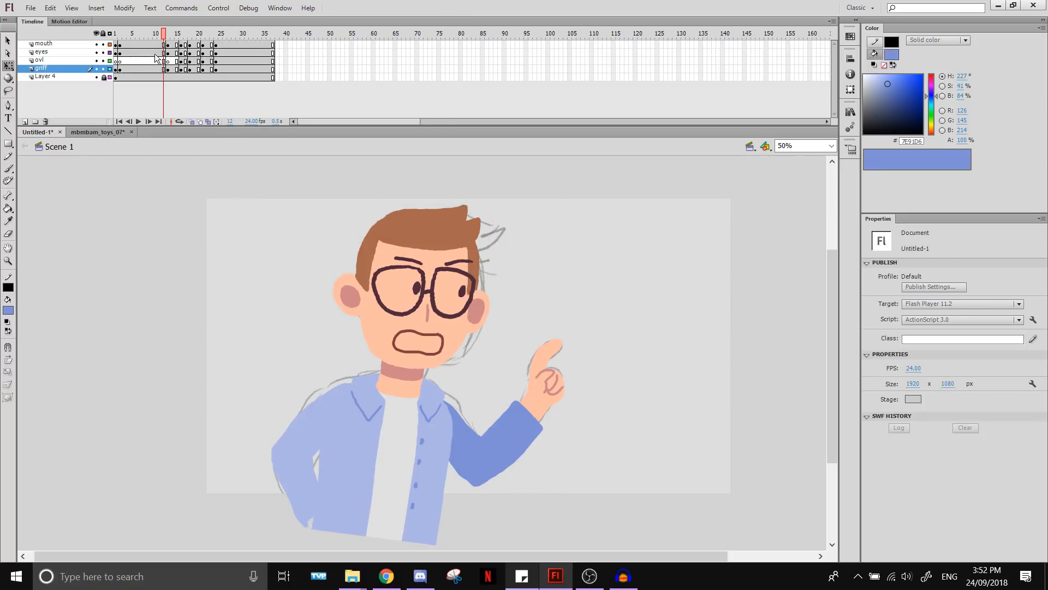
left_click_drag(165, 34, 193, 56)
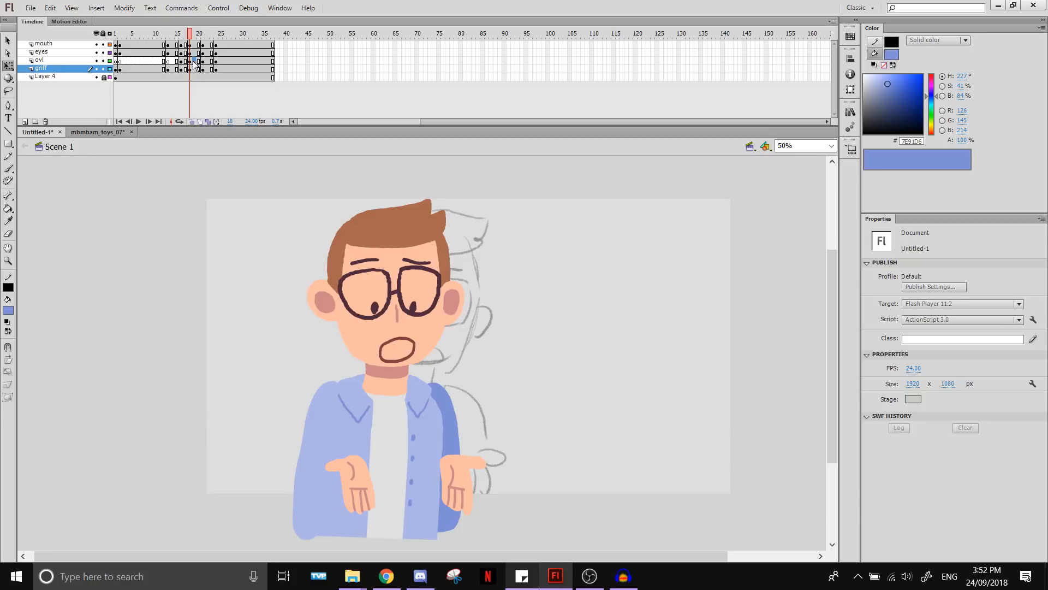
On the pointing pose at frame 14, rotate the hand slightly clockwise and shift it to fit the dark blue sleeve
left_click(195, 61)
left_click(184, 62)
left_click(181, 70)
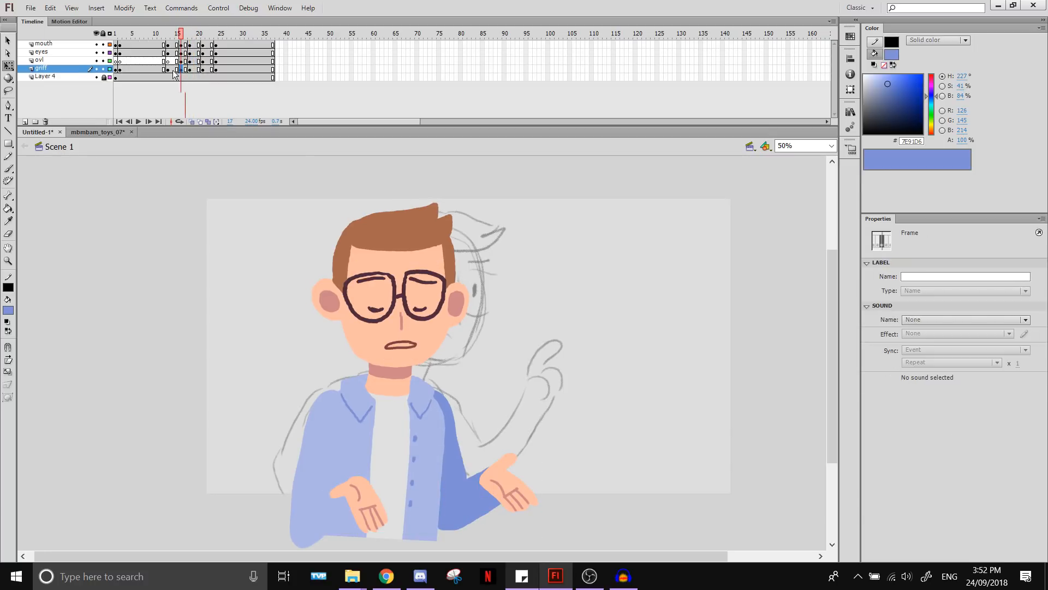
left_click(172, 68)
left_click(534, 388)
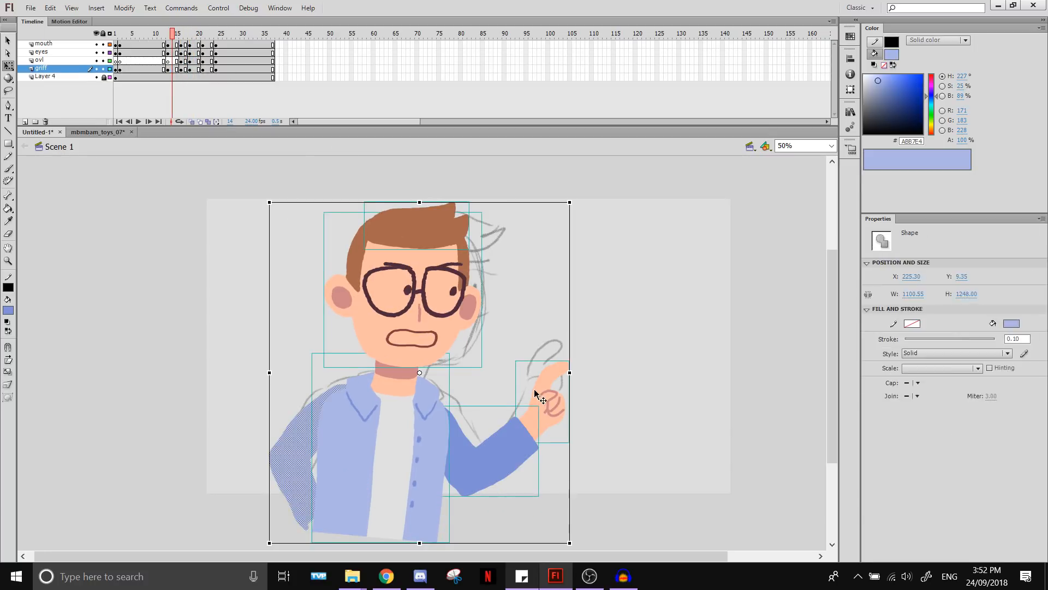
left_click(648, 343)
left_click(562, 411)
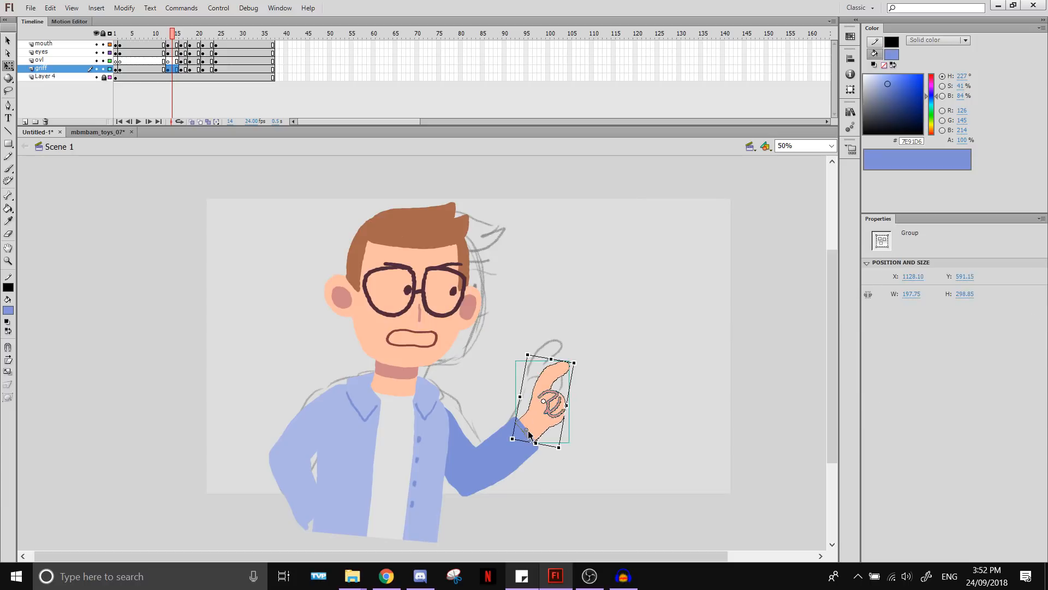
left_click_drag(583, 355, 594, 367)
left_click_drag(561, 404, 555, 409)
Compare the hand and arm poses between frames 15 and 20
left_click(187, 69)
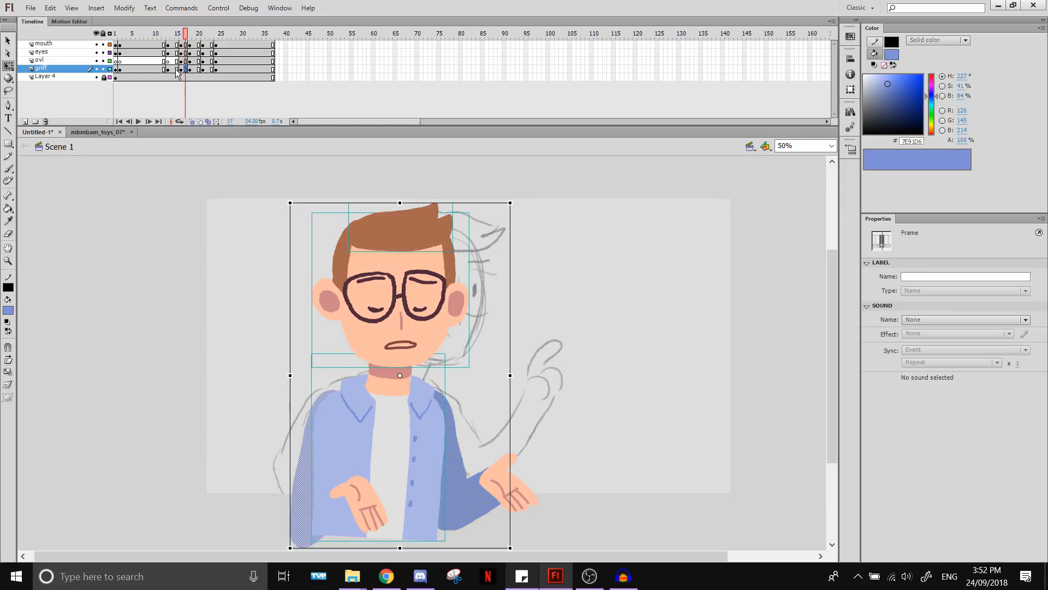
left_click(176, 70)
left_click(187, 77)
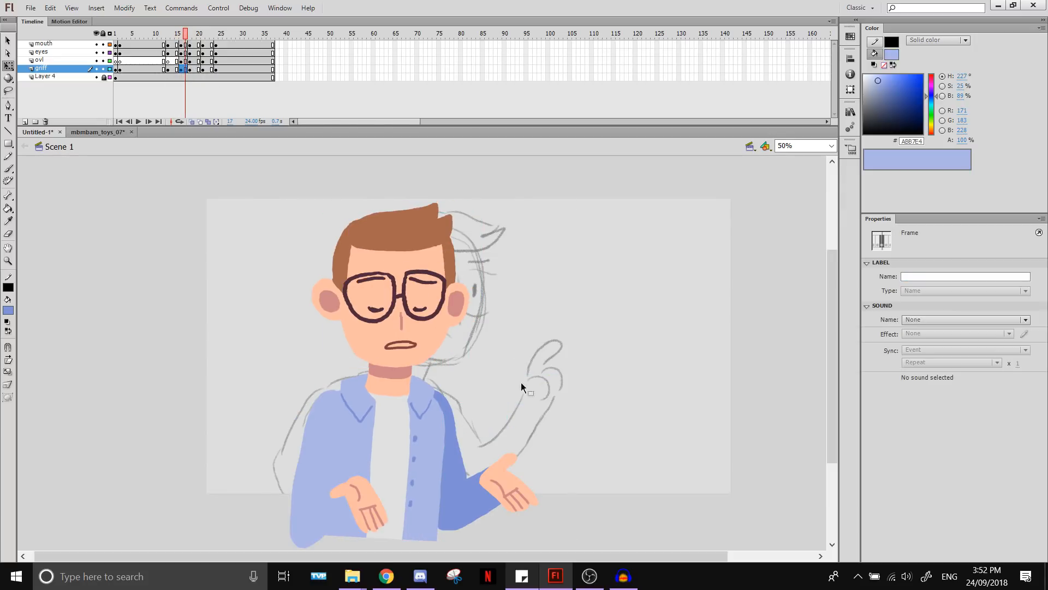
left_click(521, 487)
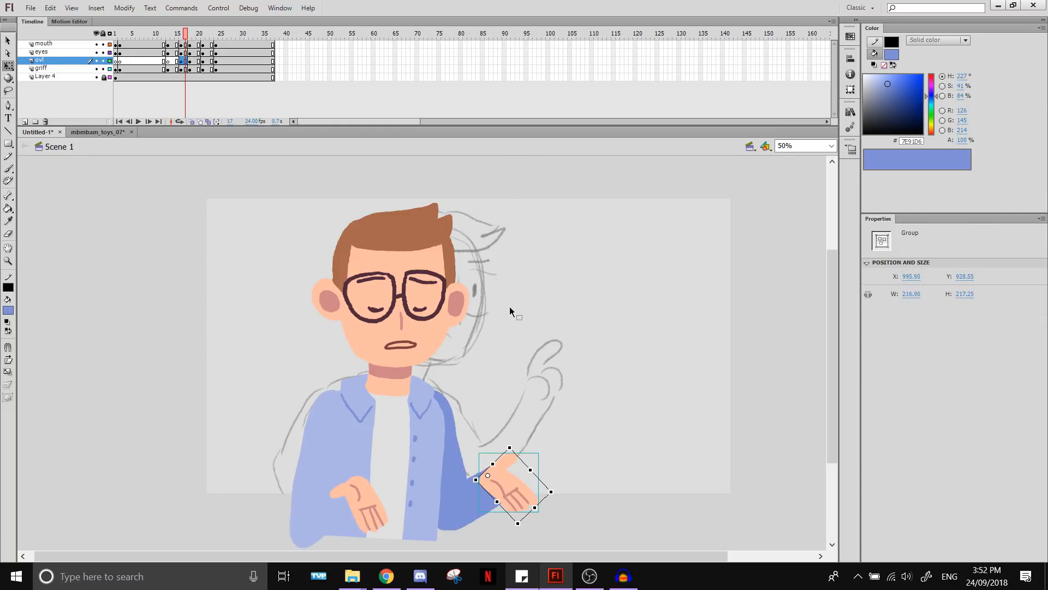
left_click(158, 62)
left_click(198, 52)
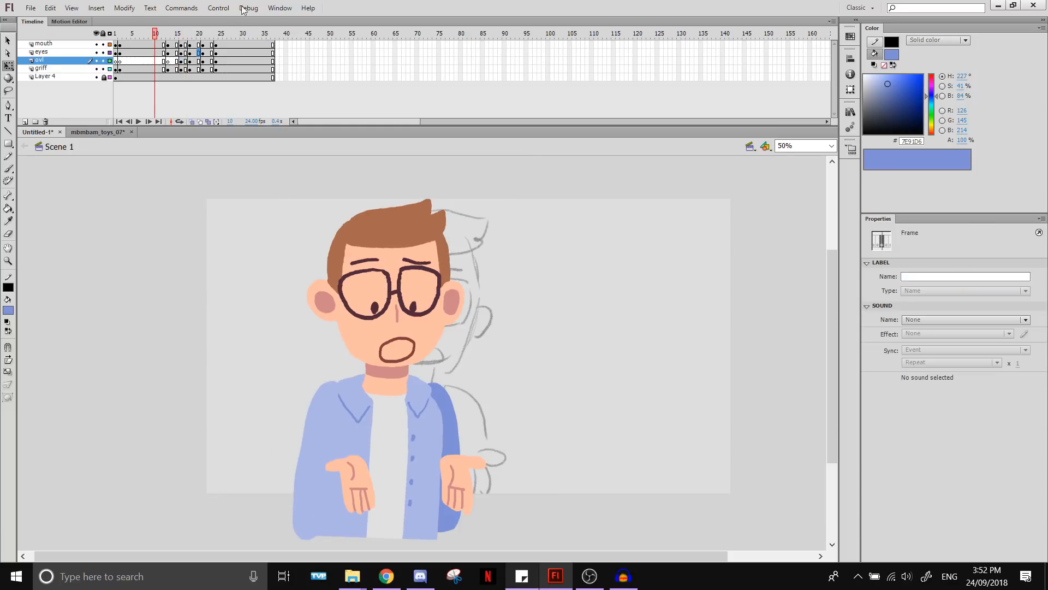
Test the movie in a preview window, watch the looping animation, and close the preview
left_click(158, 62)
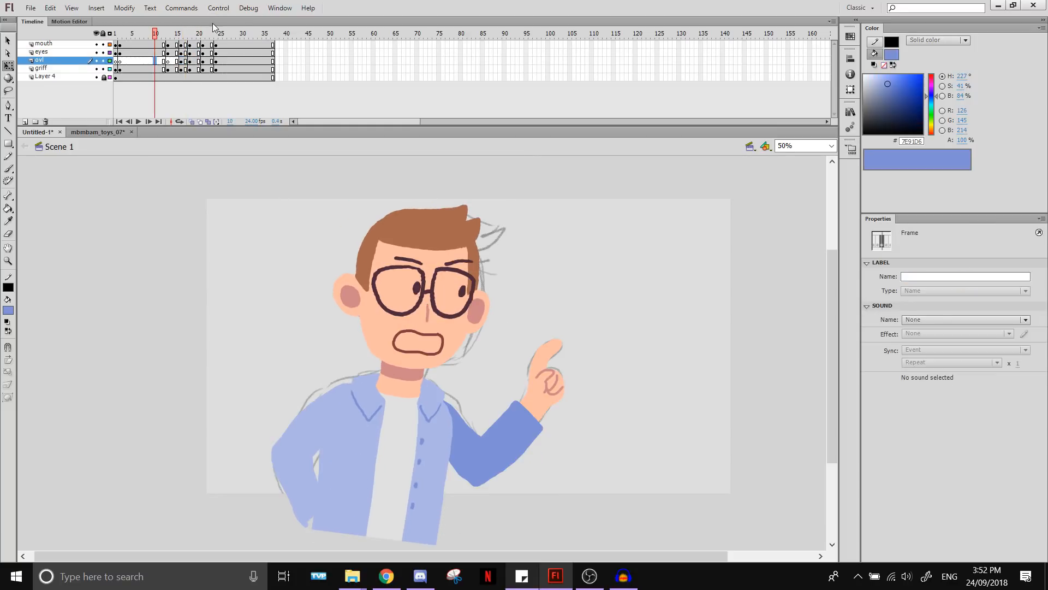
left_click(219, 8)
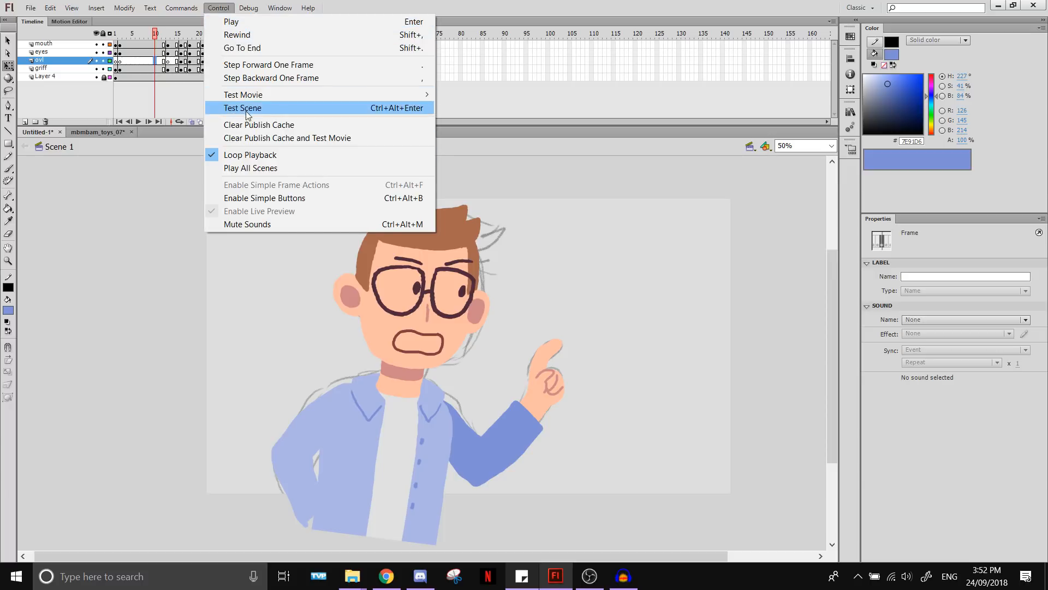
mouse_move(248, 95)
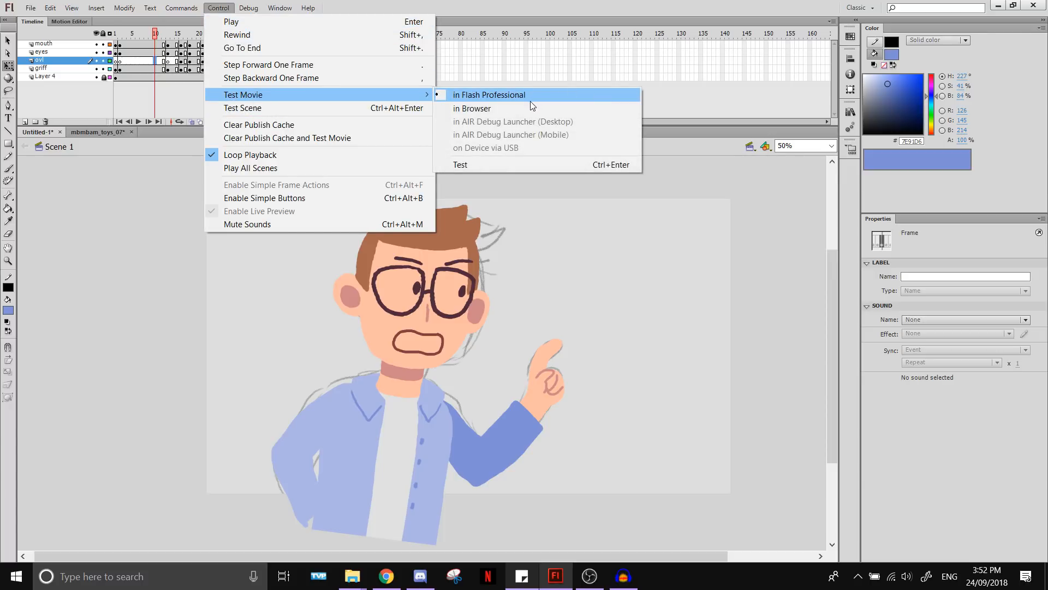
left_click(512, 162)
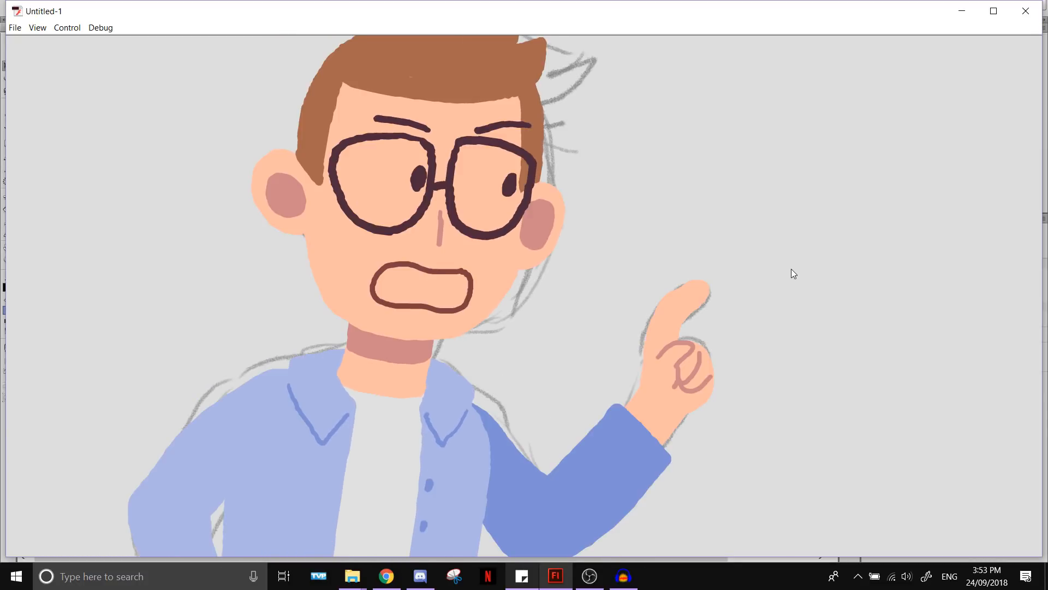
left_click(1026, 12)
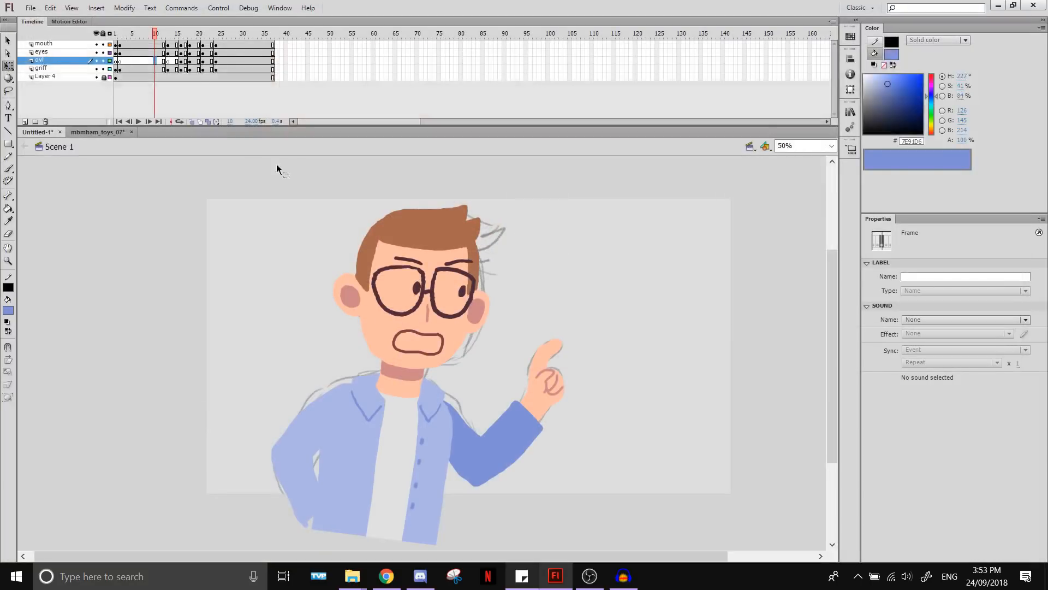
At frame 14, rotate the whole head with hair, eyes and mouth slightly clockwise about the chin and nudge it down
left_click(162, 52)
left_click(176, 53)
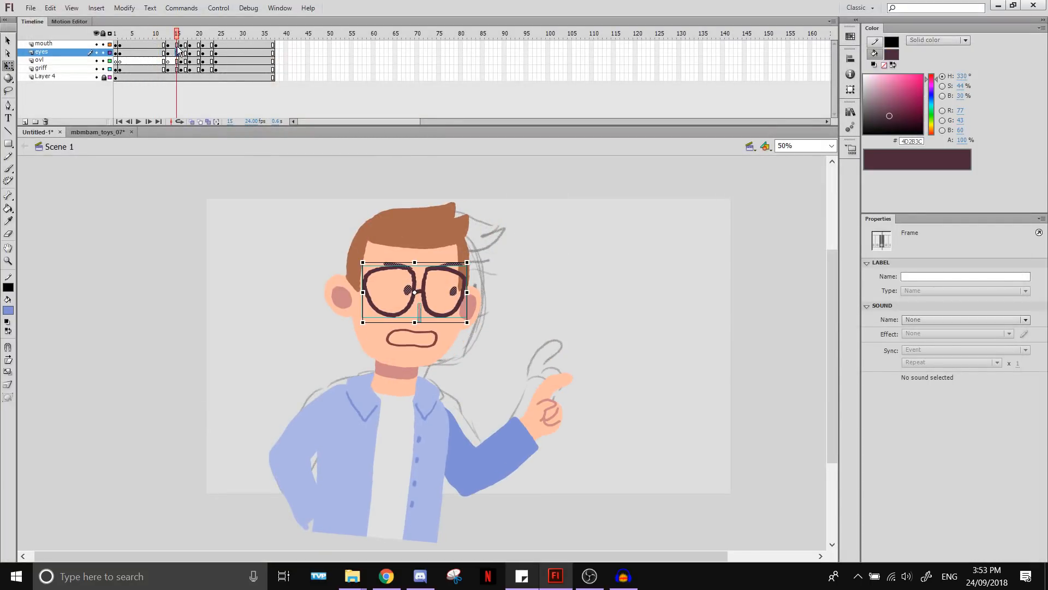
left_click_drag(172, 52, 172, 45)
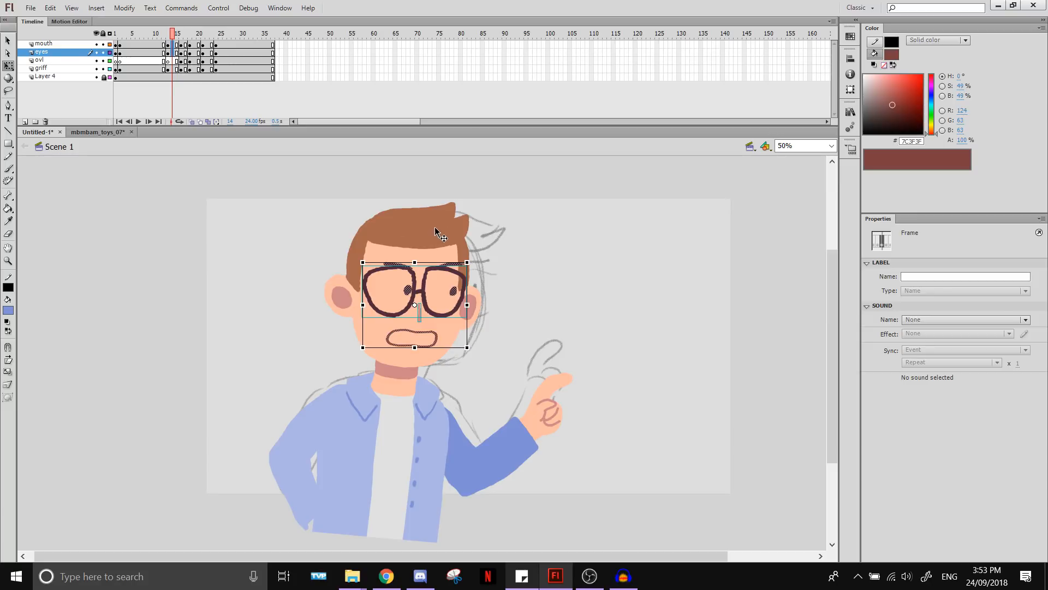
left_click(435, 227, "shift")
left_click(419, 323, "shift")
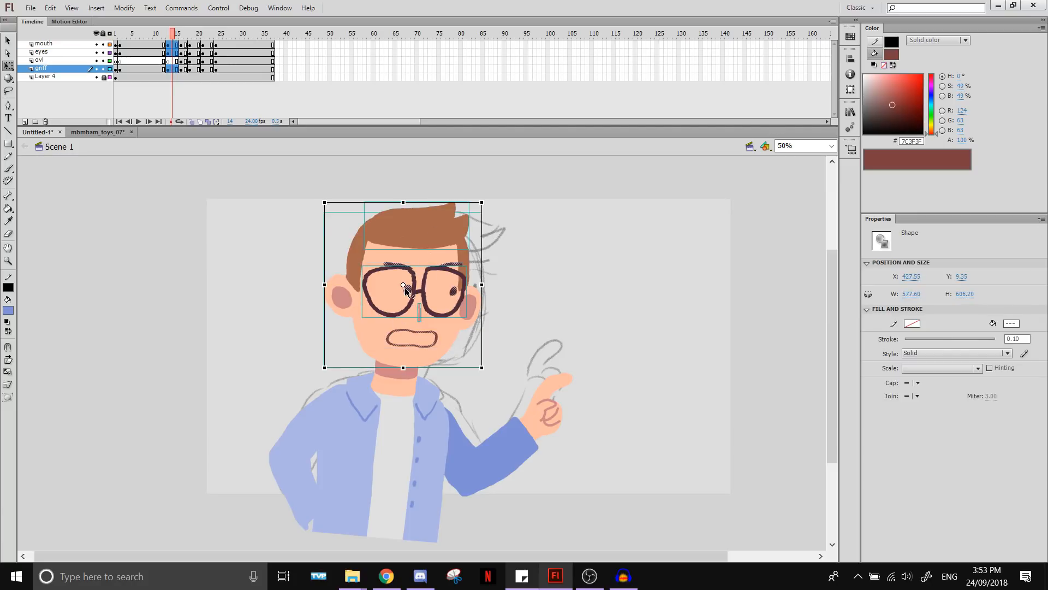
left_click(404, 335, "shift")
left_click_drag(400, 360, 398, 358)
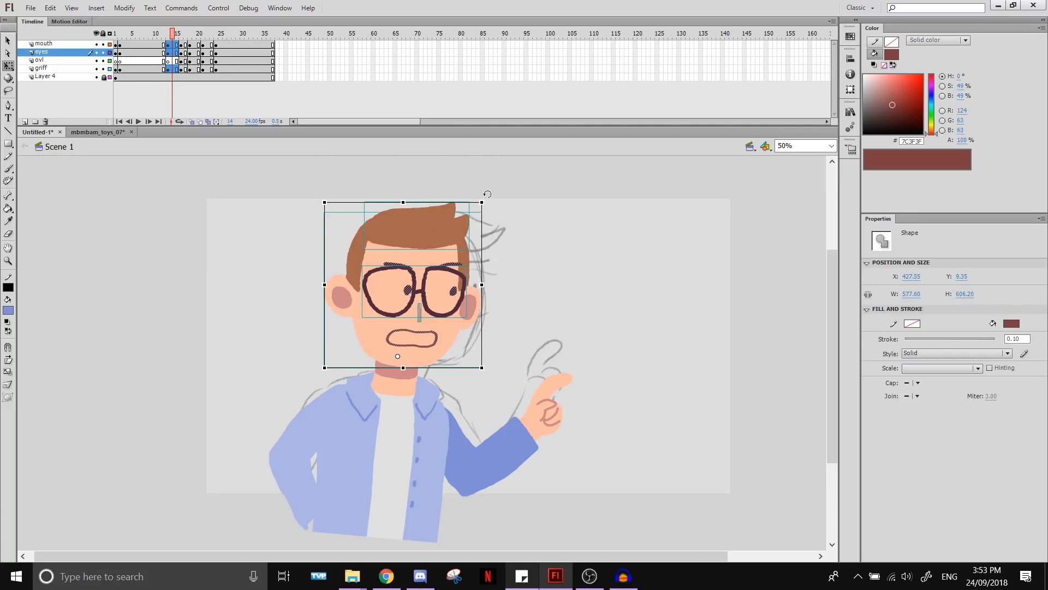
left_click_drag(487, 194, 495, 195)
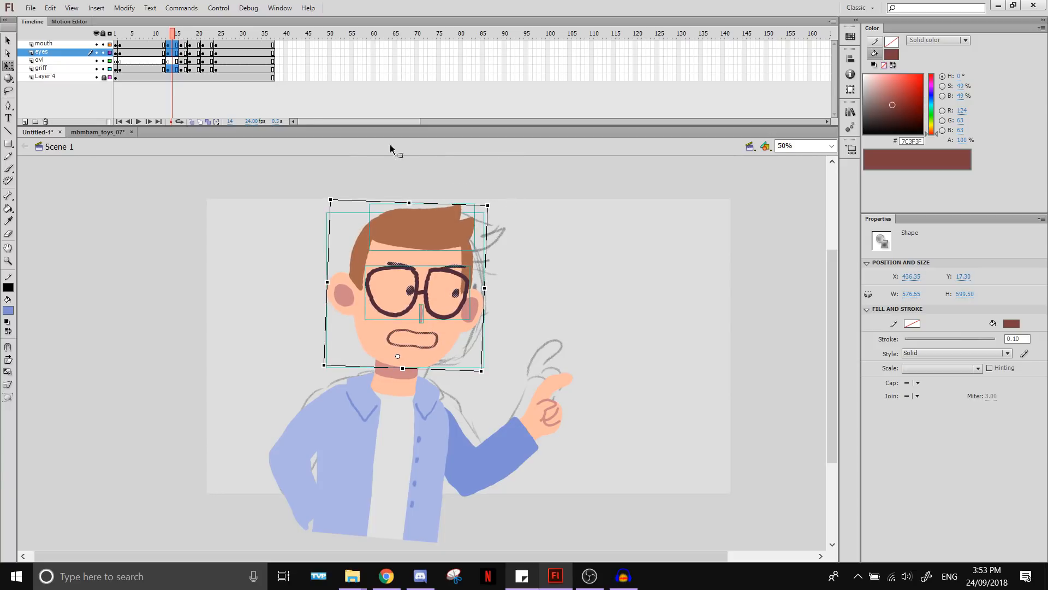
key("Down")
key("Down")
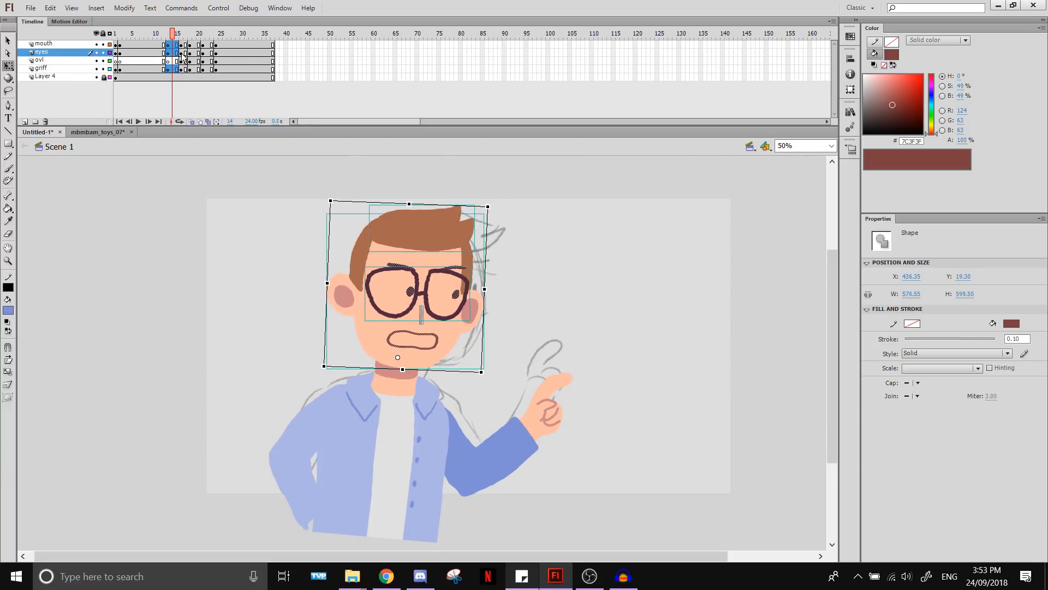
At frame 16, tilt the whole head slightly clockwise about the chin and shift it a little lower
left_click(182, 51)
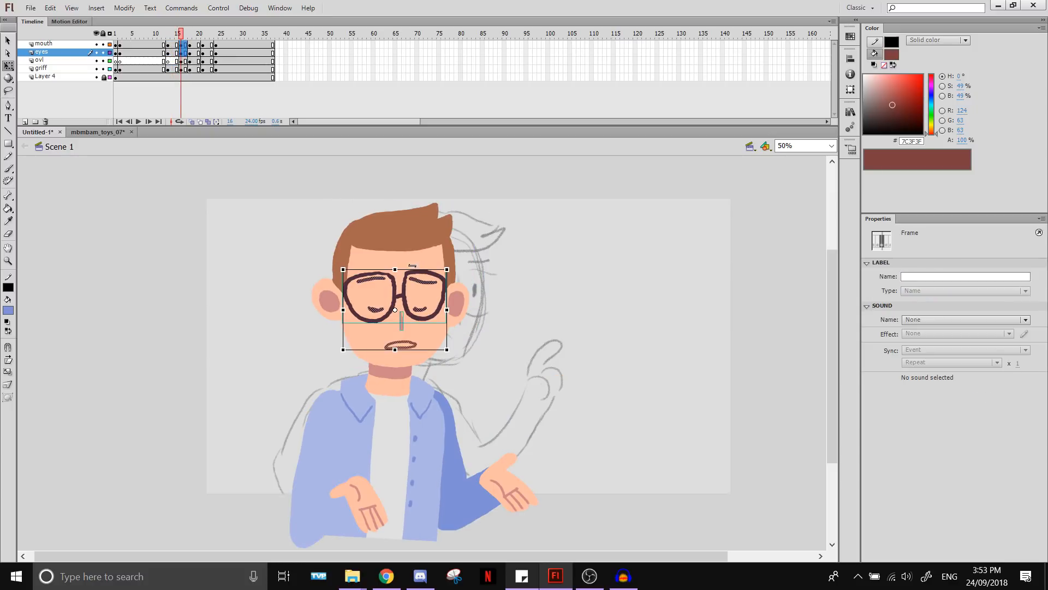
left_click(397, 229)
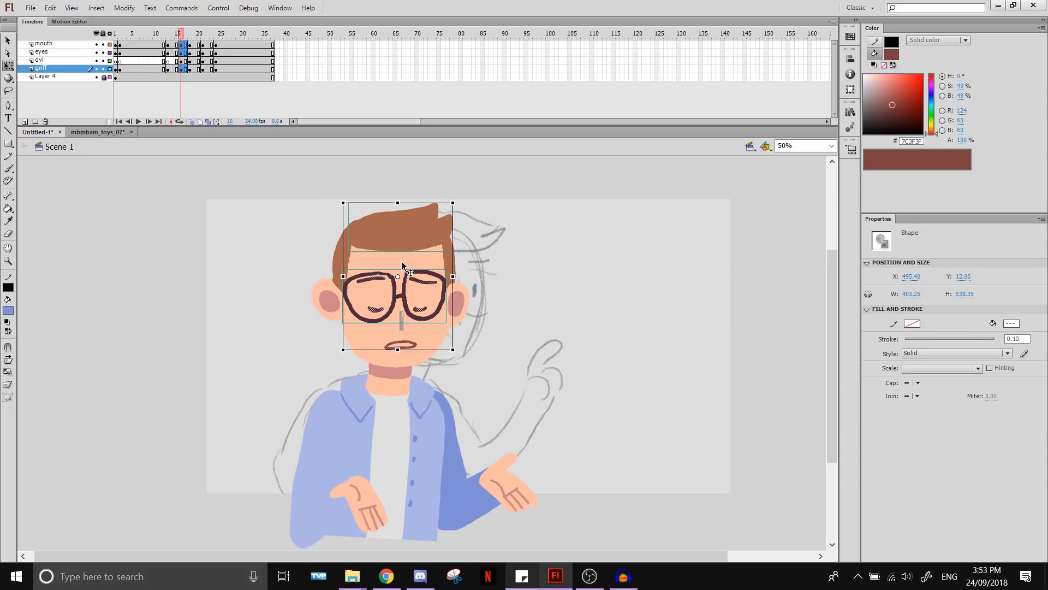
left_click(393, 295, "shift")
left_click_drag(388, 323, 391, 357)
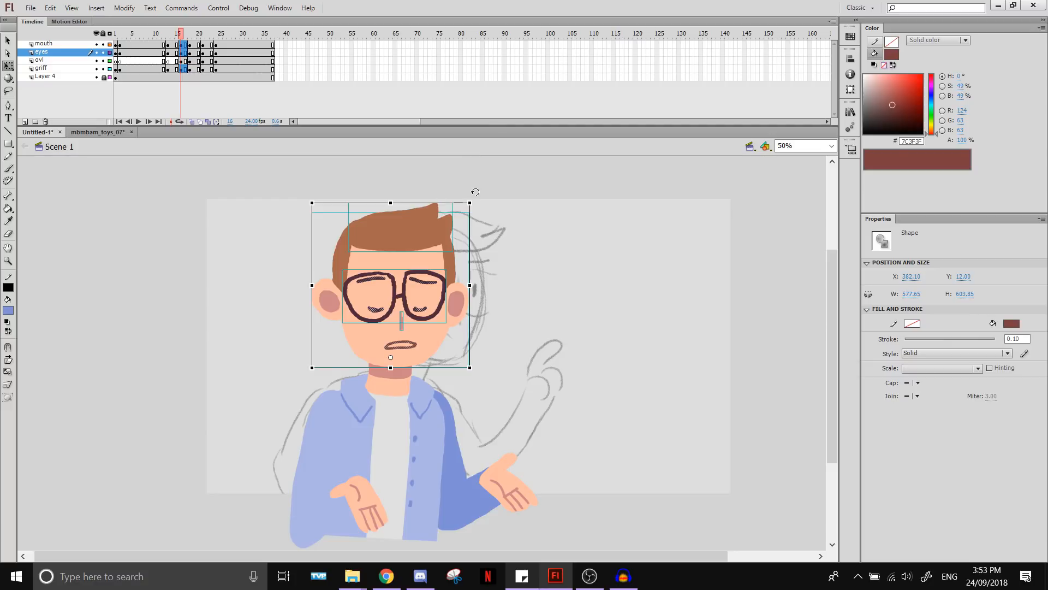
left_click_drag(475, 192, 478, 194)
left_click_drag(428, 230, 429, 234)
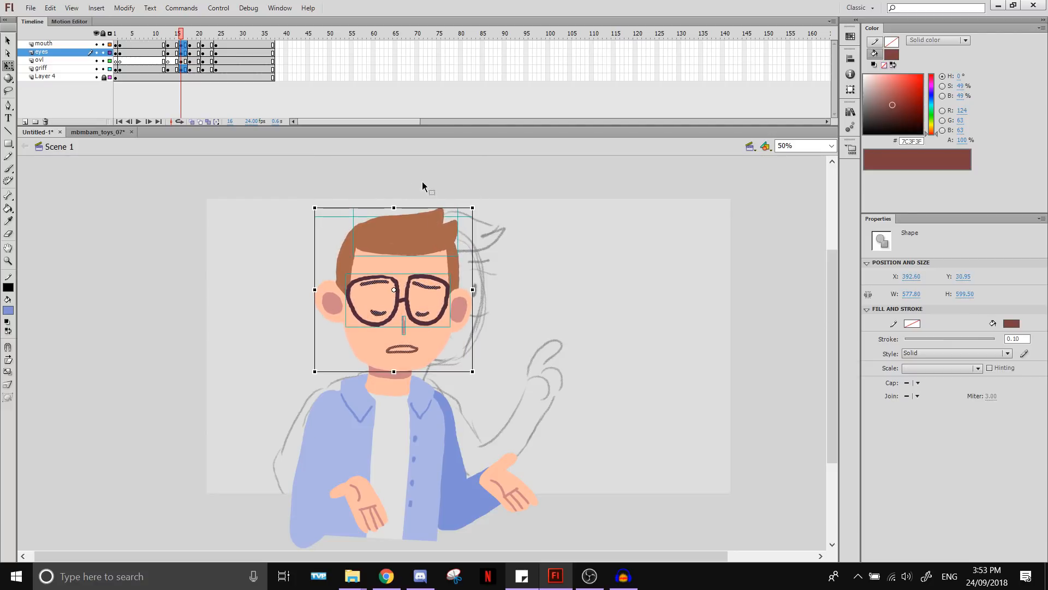
Step through frames 10 to 23 to compare the head positions across the poses
left_click(175, 53)
left_click(158, 54)
left_click(171, 53)
left_click(186, 54)
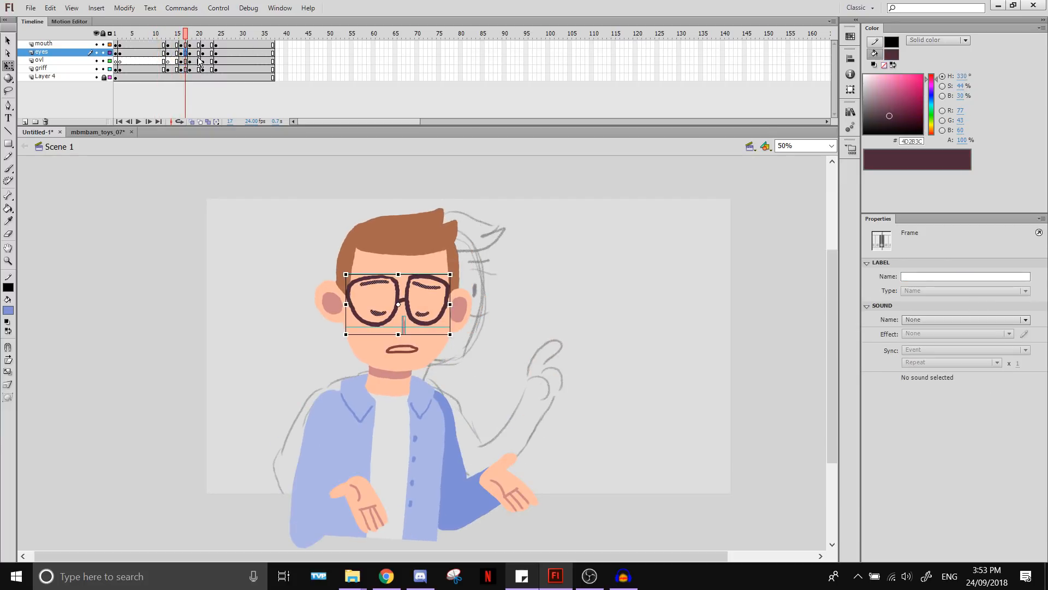
left_click(195, 53)
left_click(212, 53)
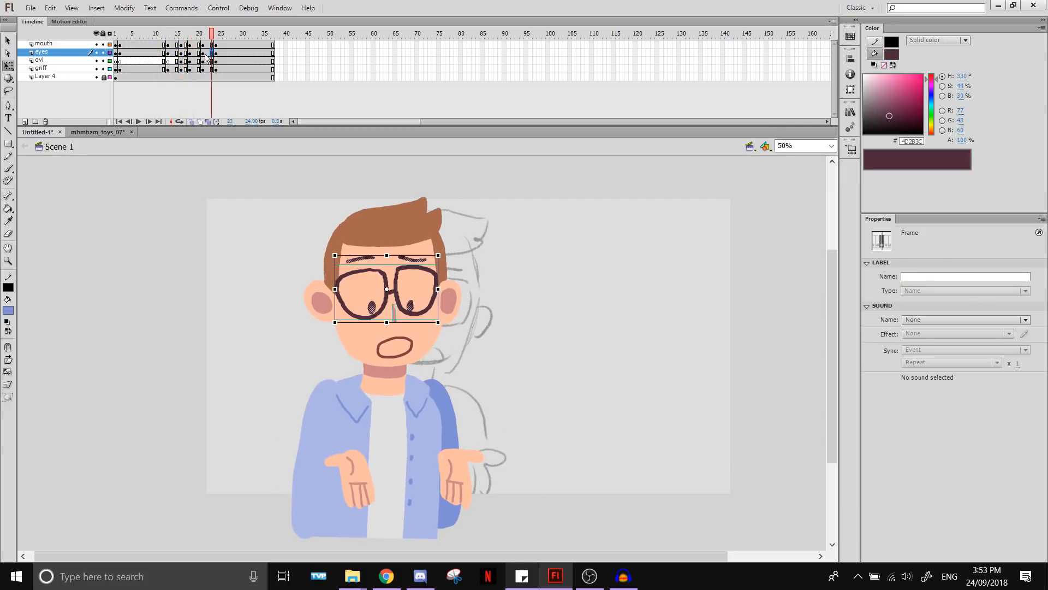
At frame 19, select the whole head with hair, eyes and mouth and rotate it slightly clockwise about the chin
left_click(195, 54)
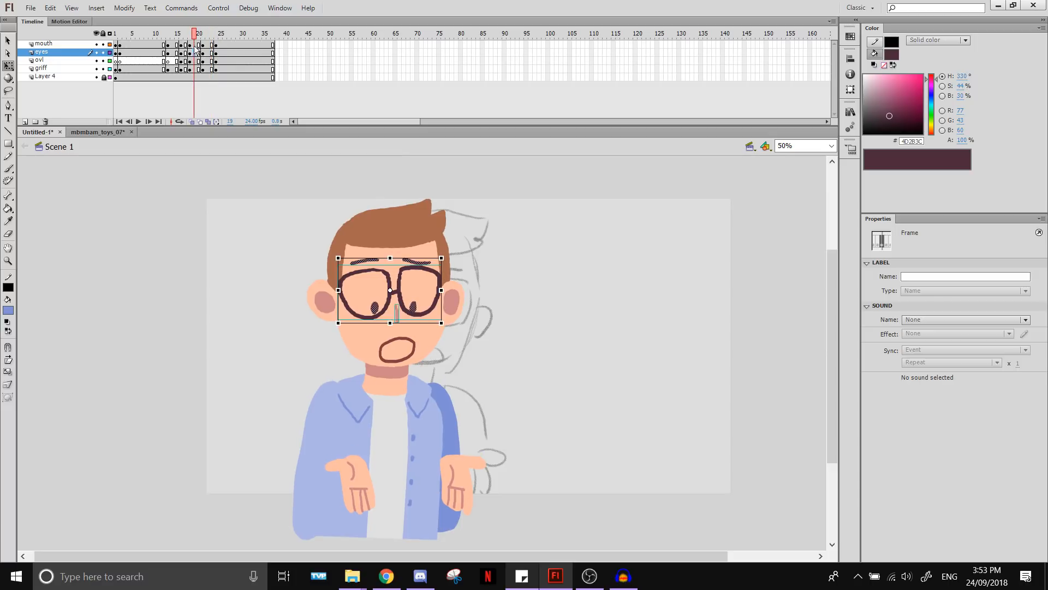
left_click_drag(195, 45, 194, 53)
left_click(403, 225, "shift")
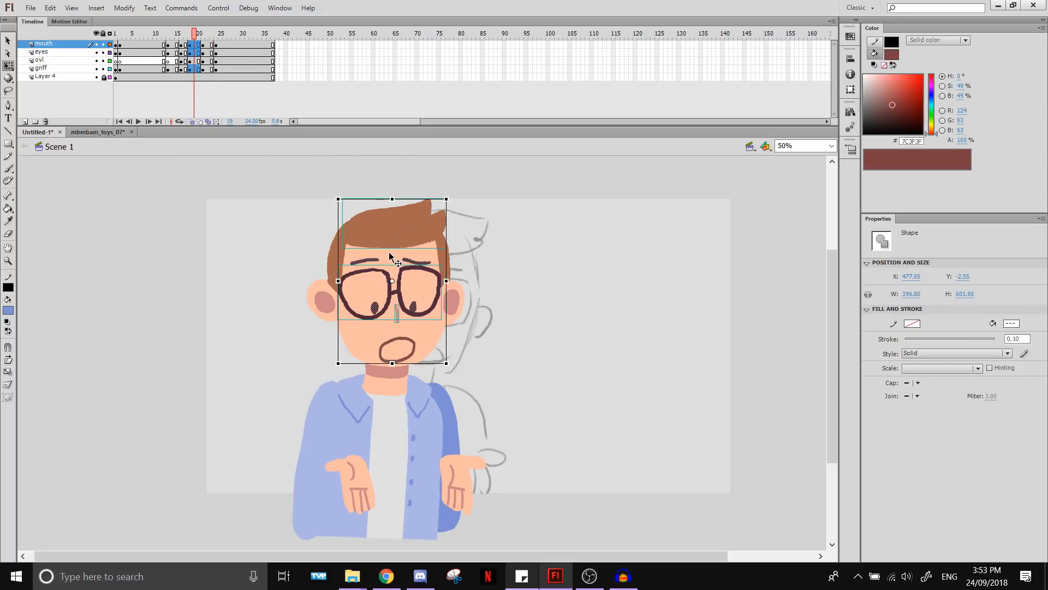
left_click(395, 284, "shift")
left_click_drag(387, 284, 385, 359)
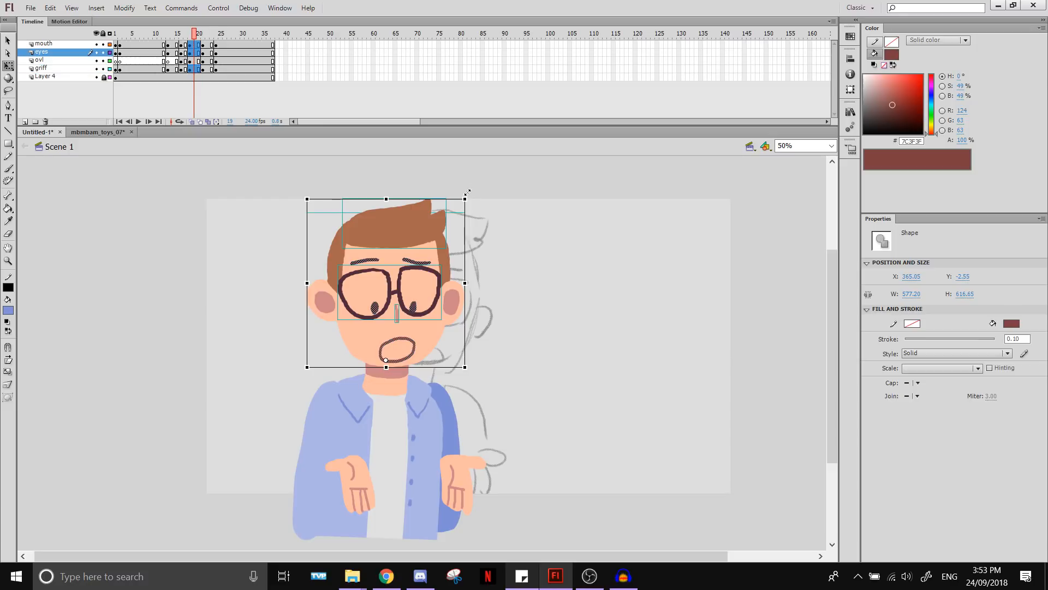
left_click_drag(470, 191, 469, 189)
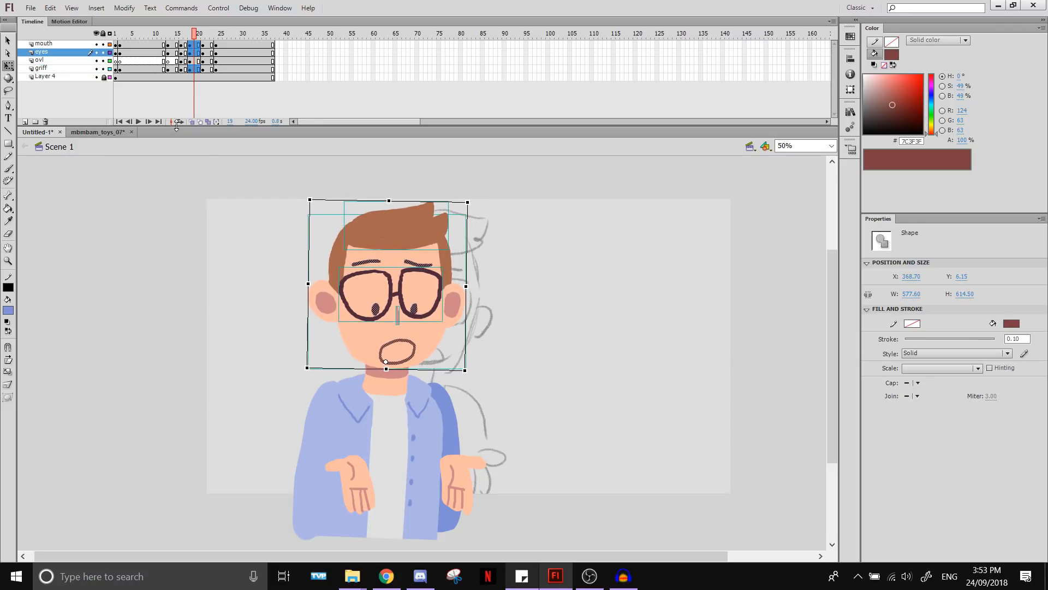
Test the movie twice in a preview window, watching the looping animation and closing the preview each time
left_click(218, 7)
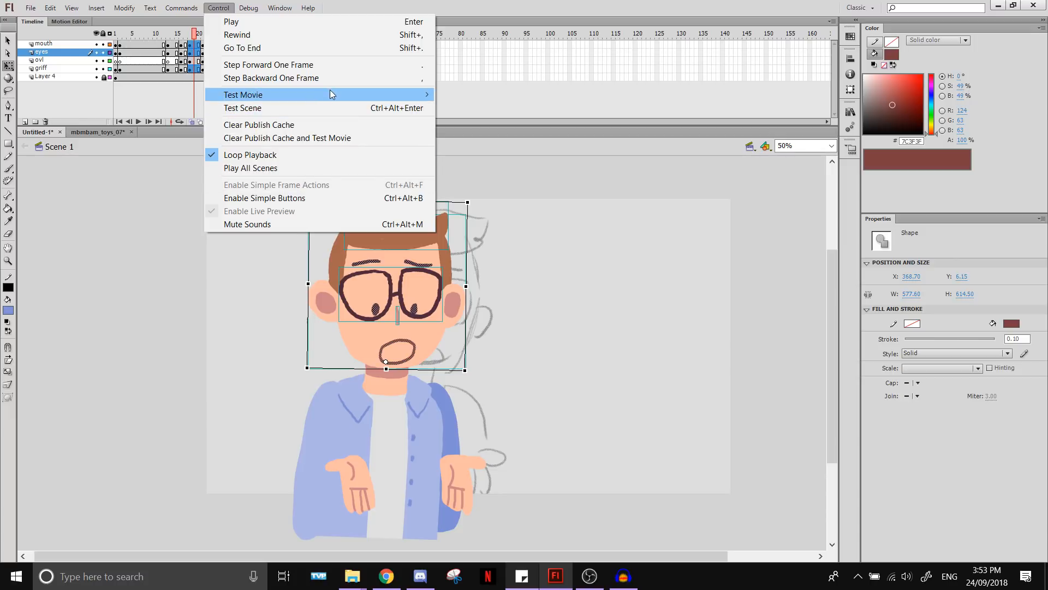
mouse_move(334, 96)
left_click(535, 164)
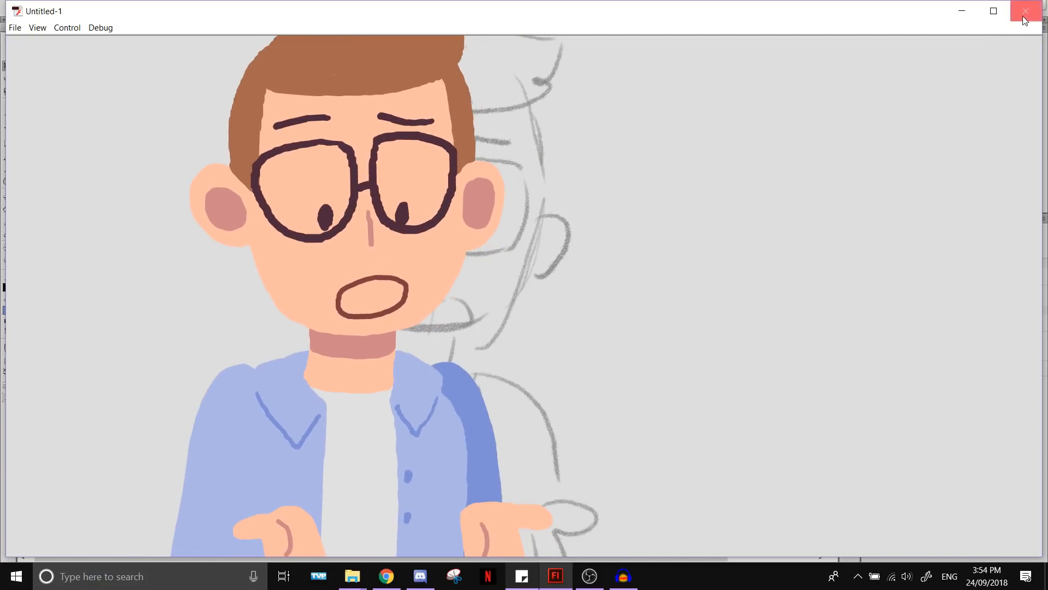
left_click(1024, 14)
left_click(232, 237)
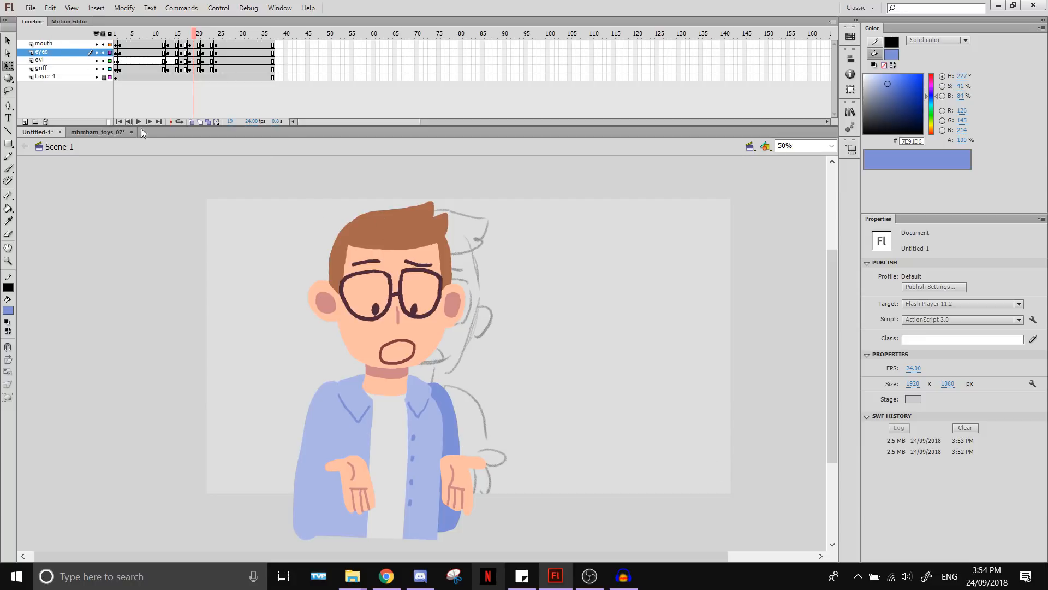
left_click(211, 10)
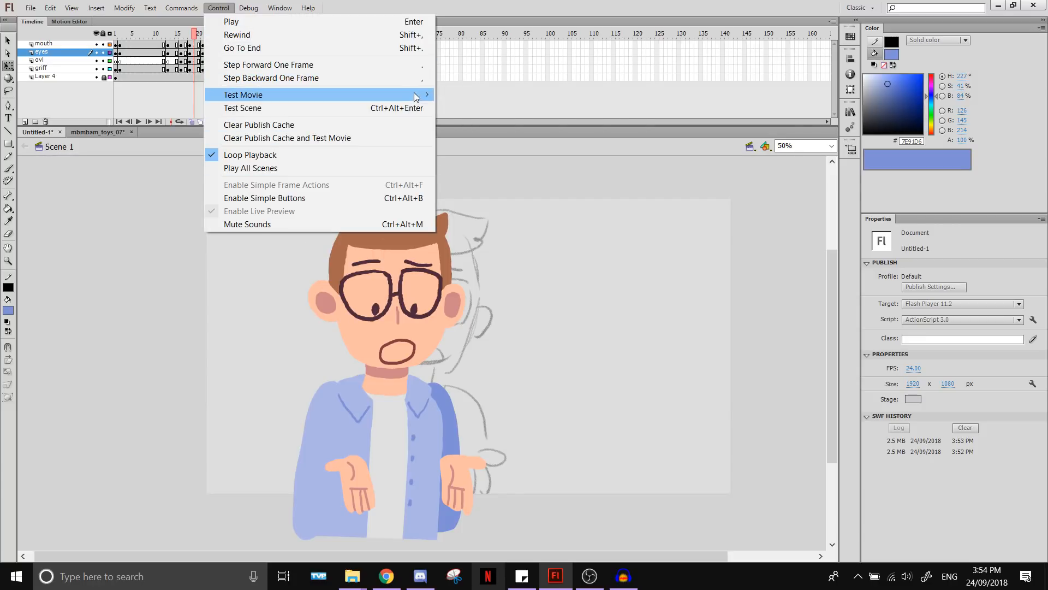
mouse_move(428, 94)
left_click(489, 164)
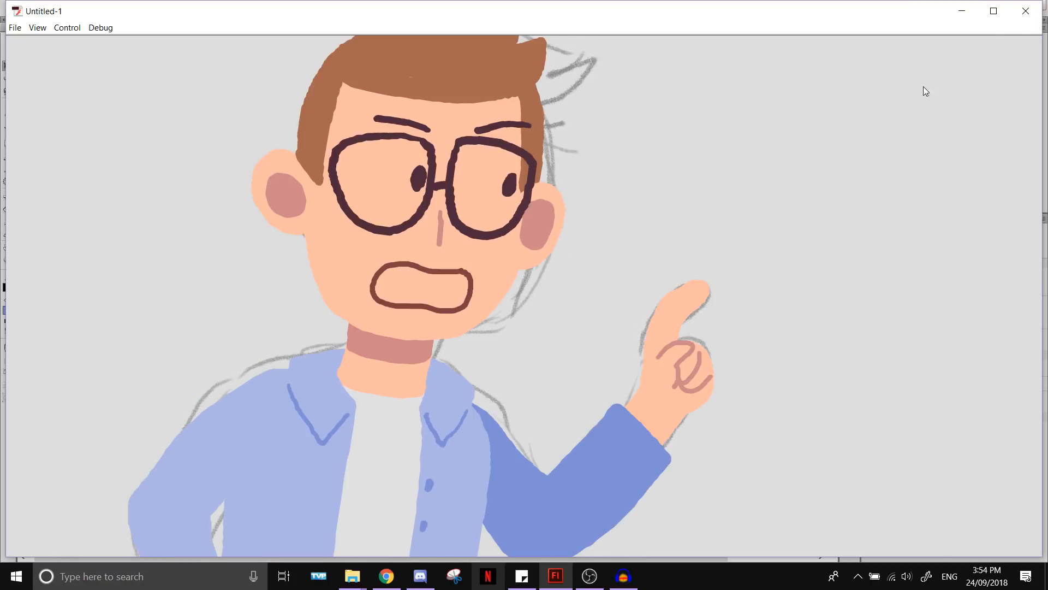
left_click(1023, 17)
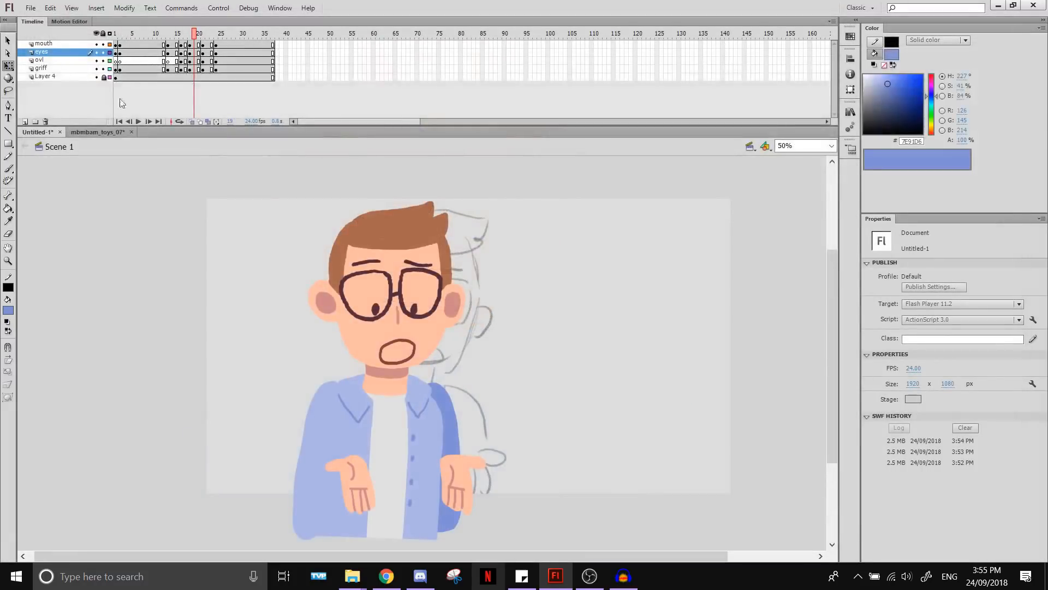
Delete Layer 4, which holds the storyboard sketch
left_click(69, 78)
right_click(57, 81)
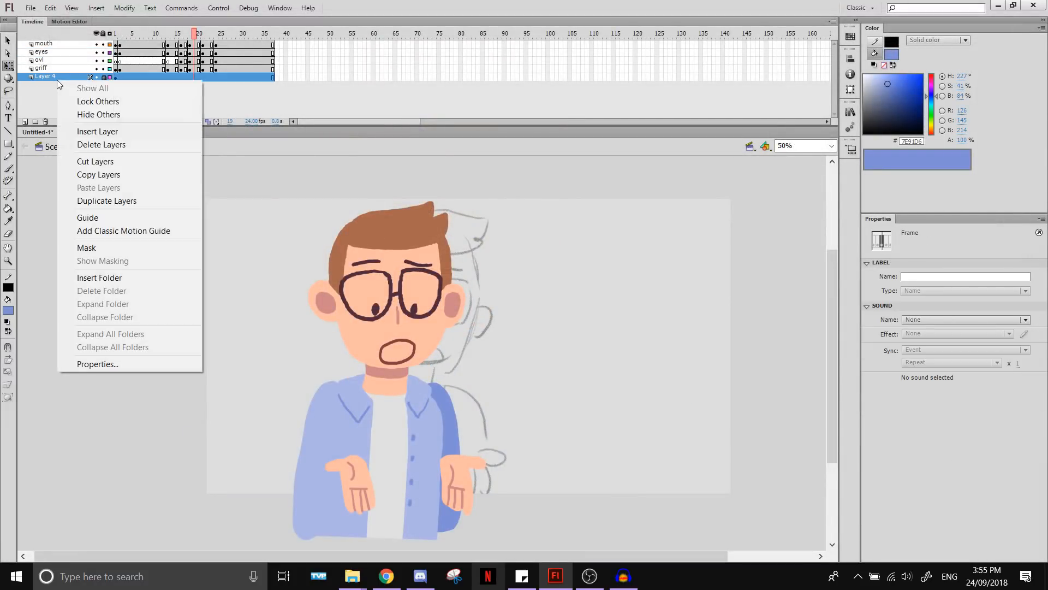
left_click(92, 144)
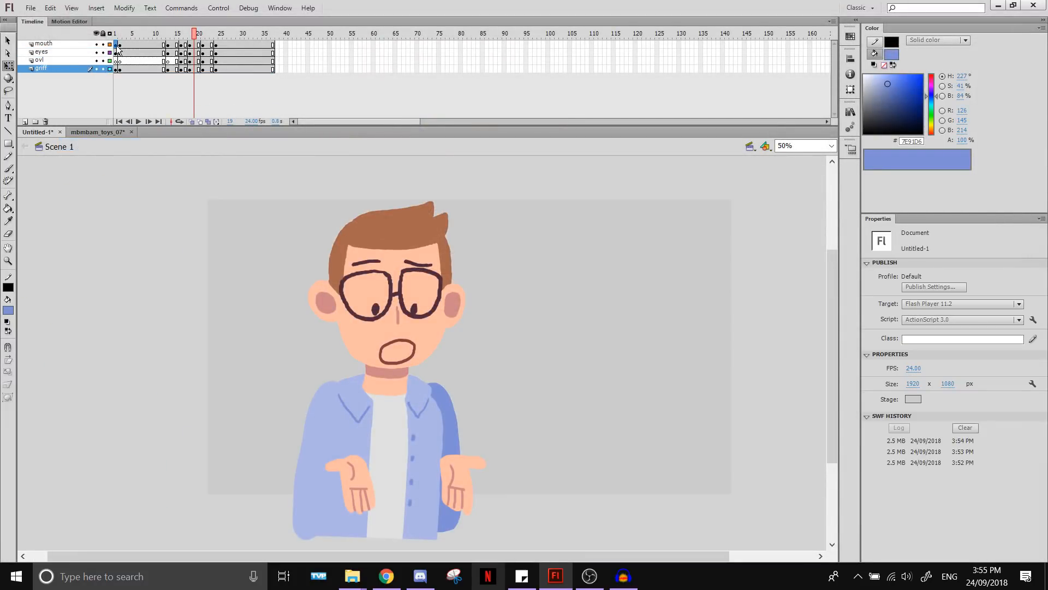
Remove the first frame from the mouth, eyes, ovl and griff layers
left_click_drag(118, 48, 118, 70)
right_click(118, 69)
left_click(145, 135)
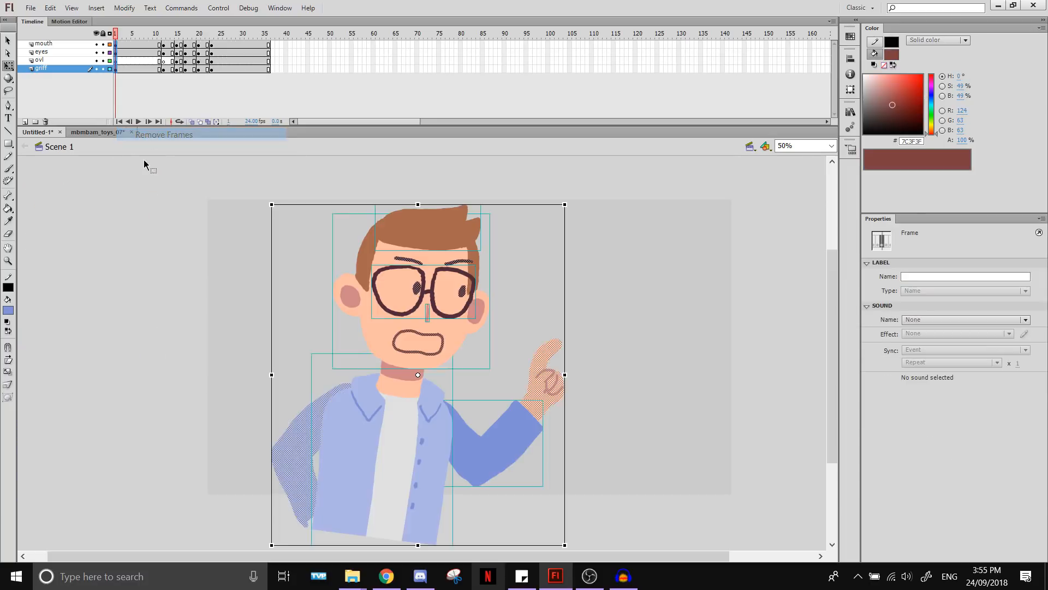
left_click(99, 234)
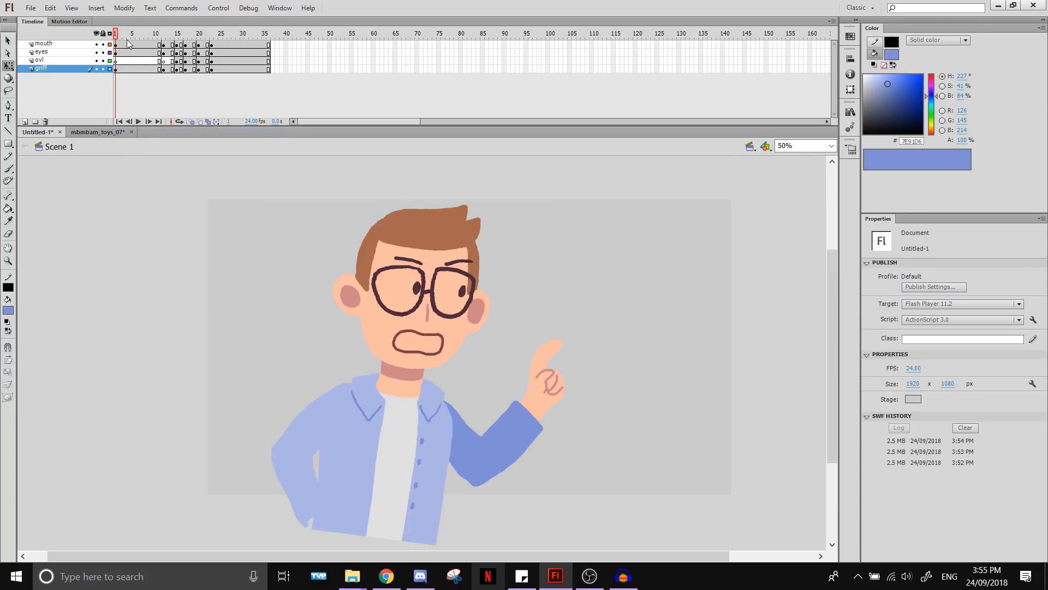
left_click_drag(130, 38, 110, 62)
double_click(386, 254)
left_click(660, 341)
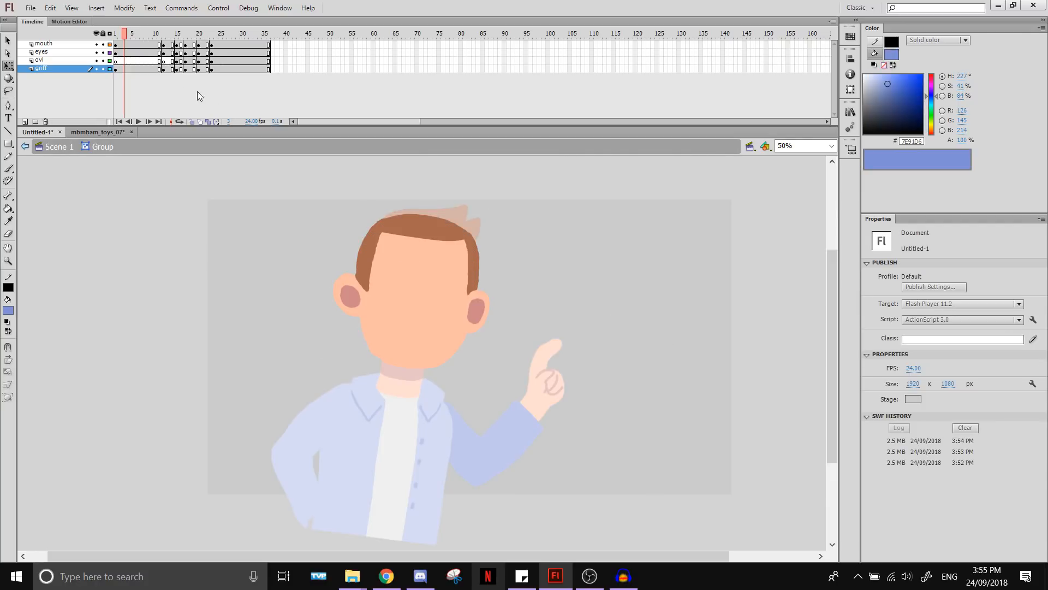
double_click(149, 245)
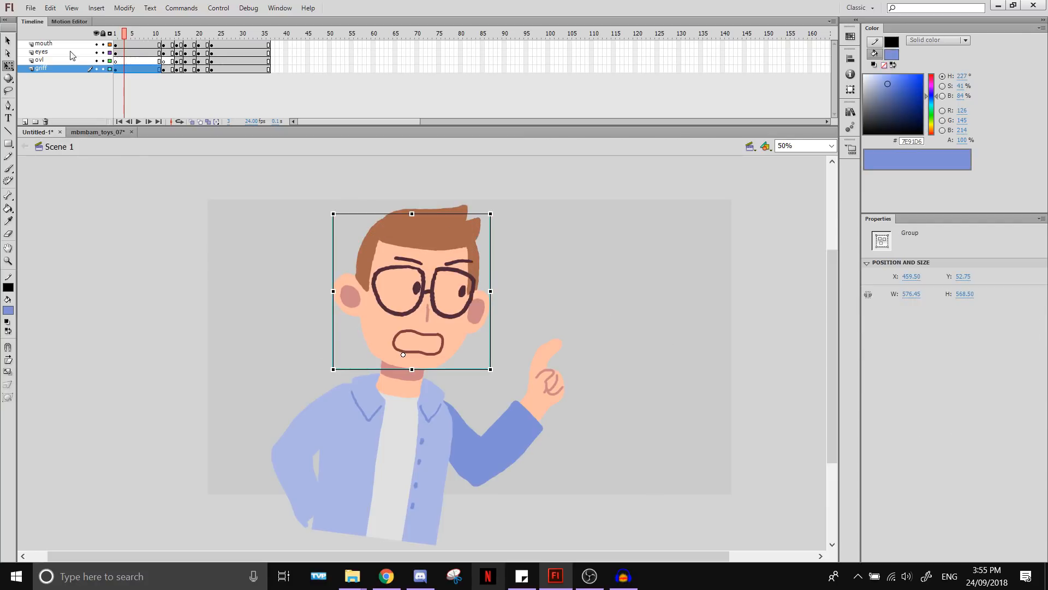
Start a movie export as a PNG Sequence named shrug_, saved in New folder inside the mbmbam folder
left_click(31, 9)
mouse_move(148, 199)
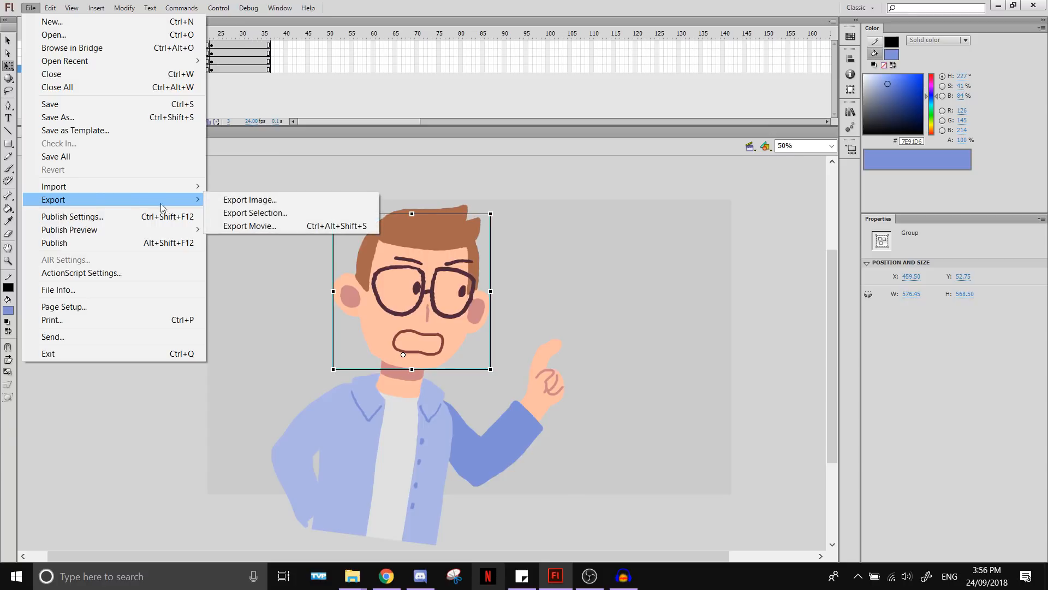
left_click(285, 236)
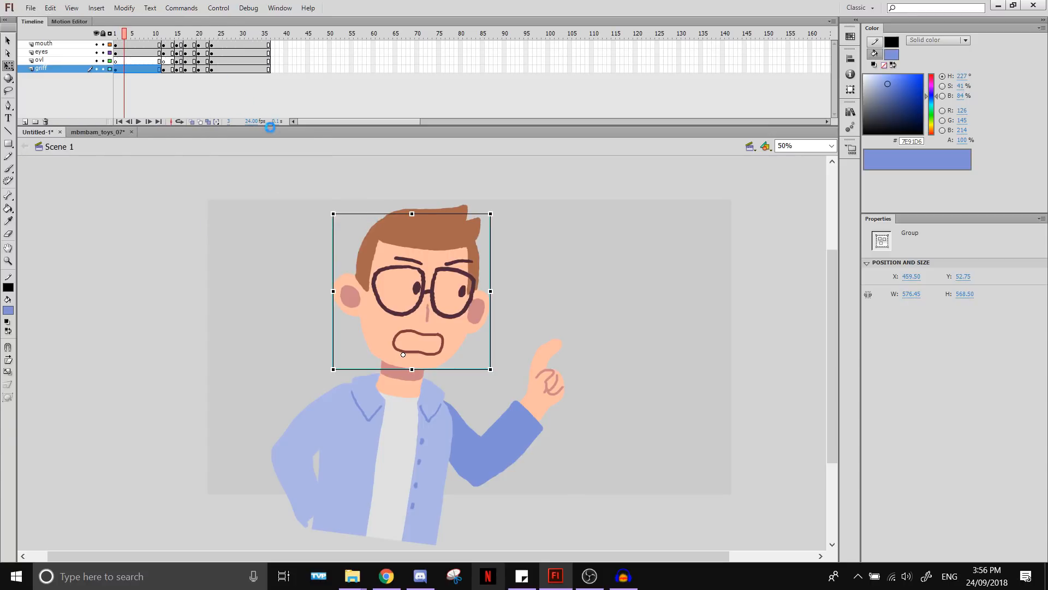
double_click(445, 112)
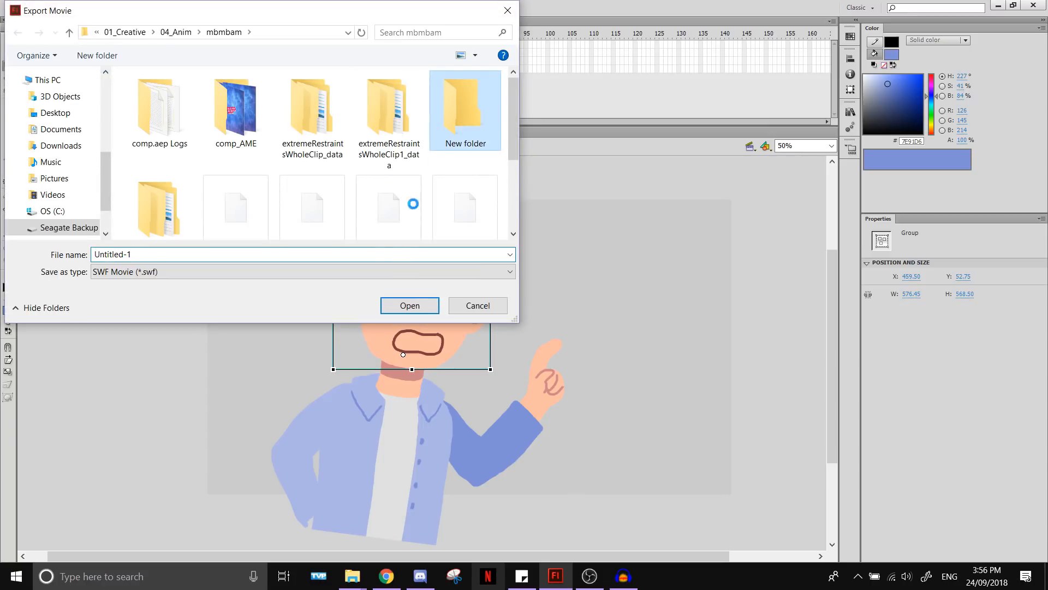
left_click(159, 273)
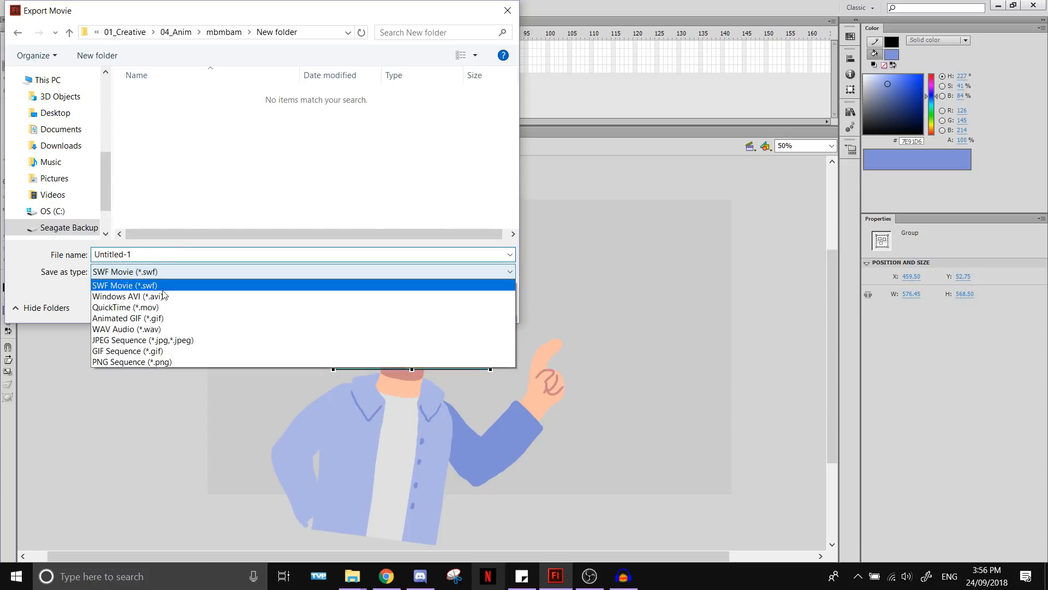
left_click(178, 361)
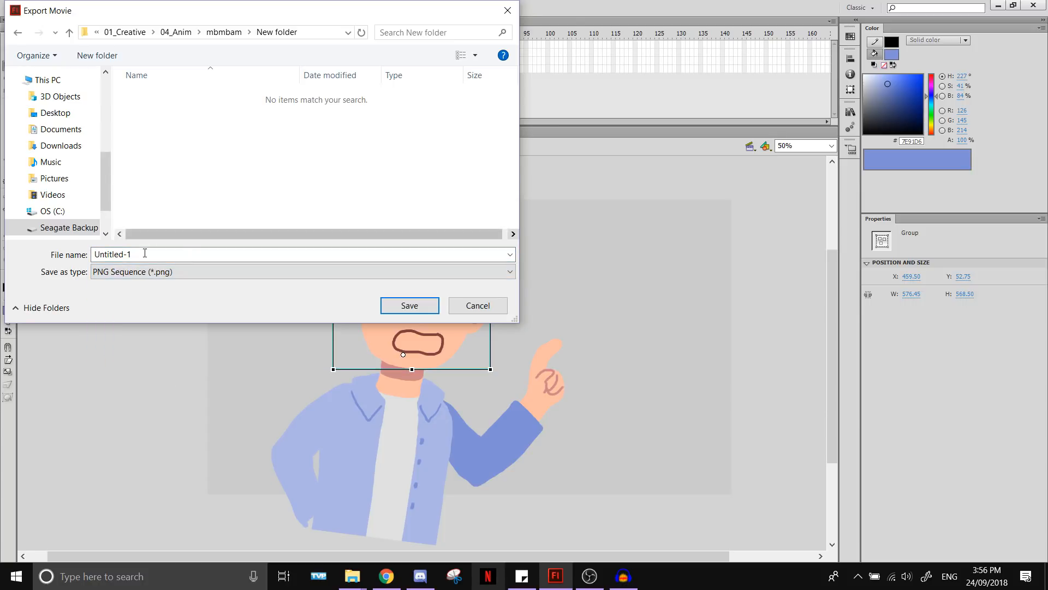
type("shrug_")
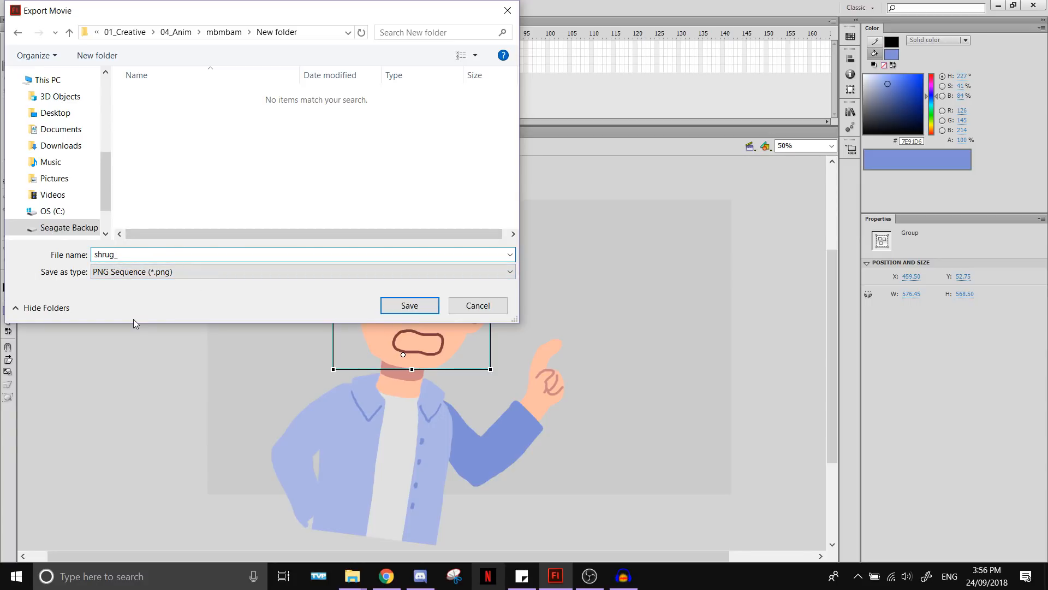
left_click(391, 306)
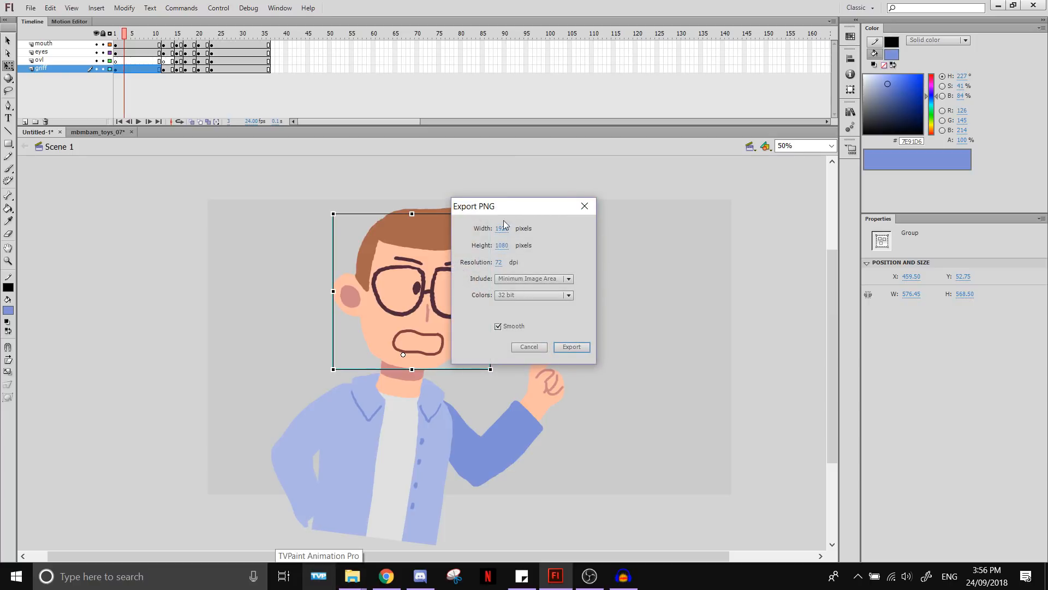
Set the PNG export to include the Full Document Size, keep the colors at 32 bit, and export the sequence
left_click(568, 280)
left_click(546, 300)
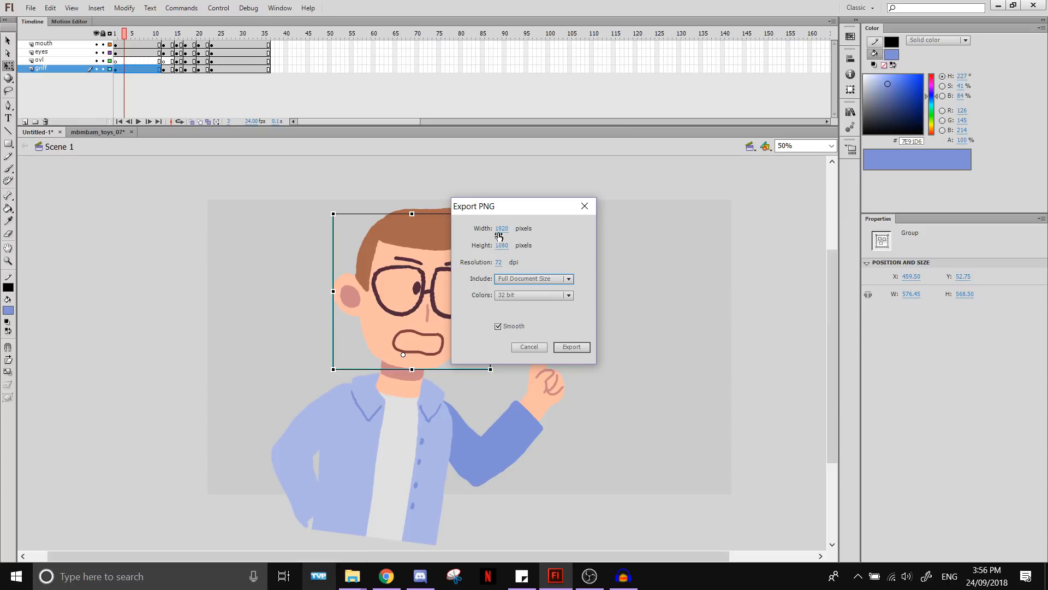
left_click_drag(512, 208, 578, 204)
left_click(606, 294)
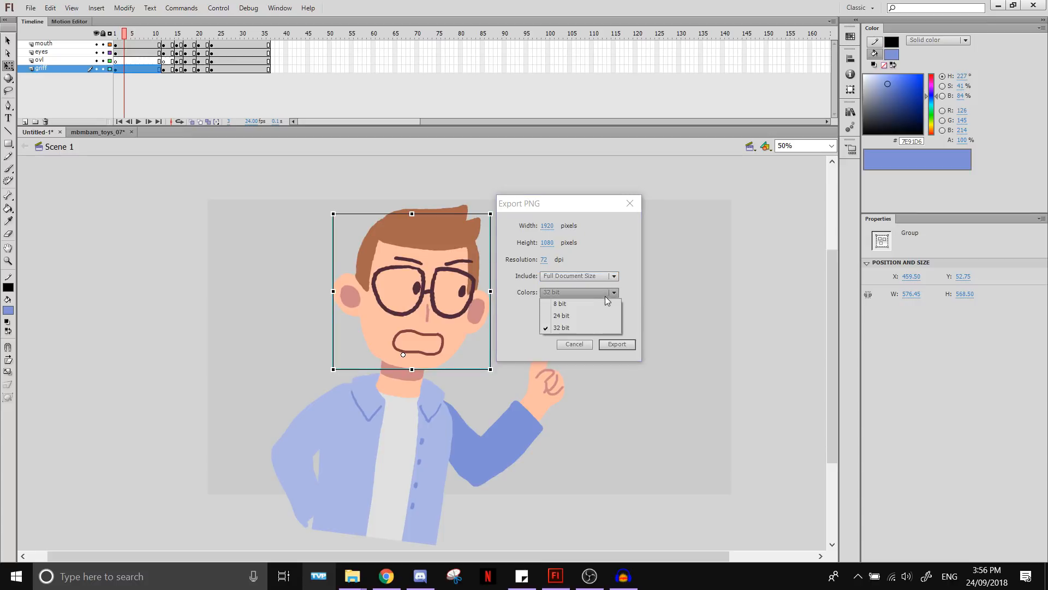
left_click(605, 293)
left_click(614, 344)
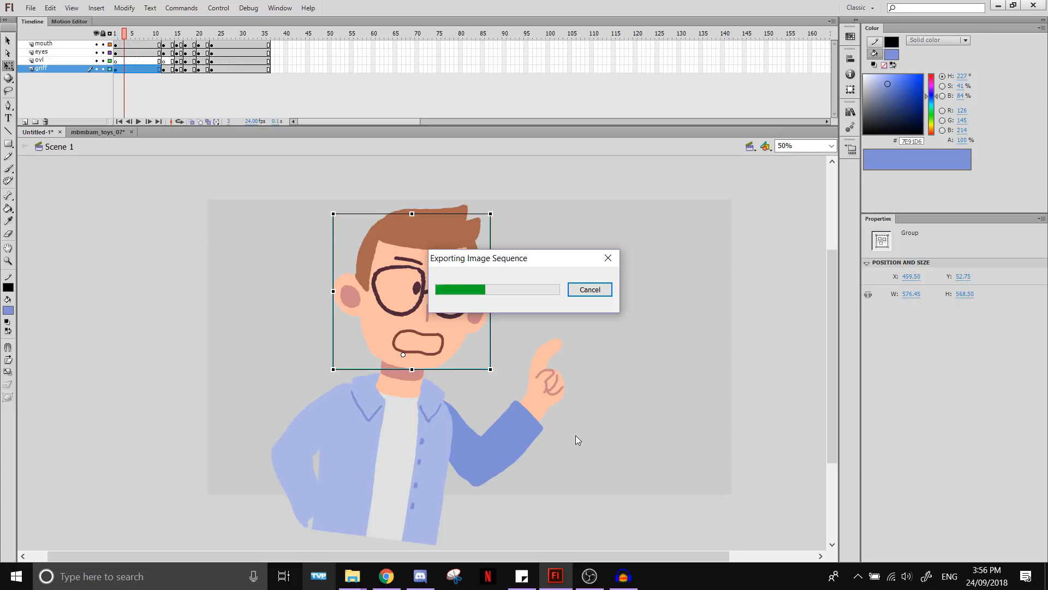
Switch to File Explorer, open New folder inside mbmbam, and look through the exported shrug image sequence
mouse_move(352, 576)
left_click(390, 540)
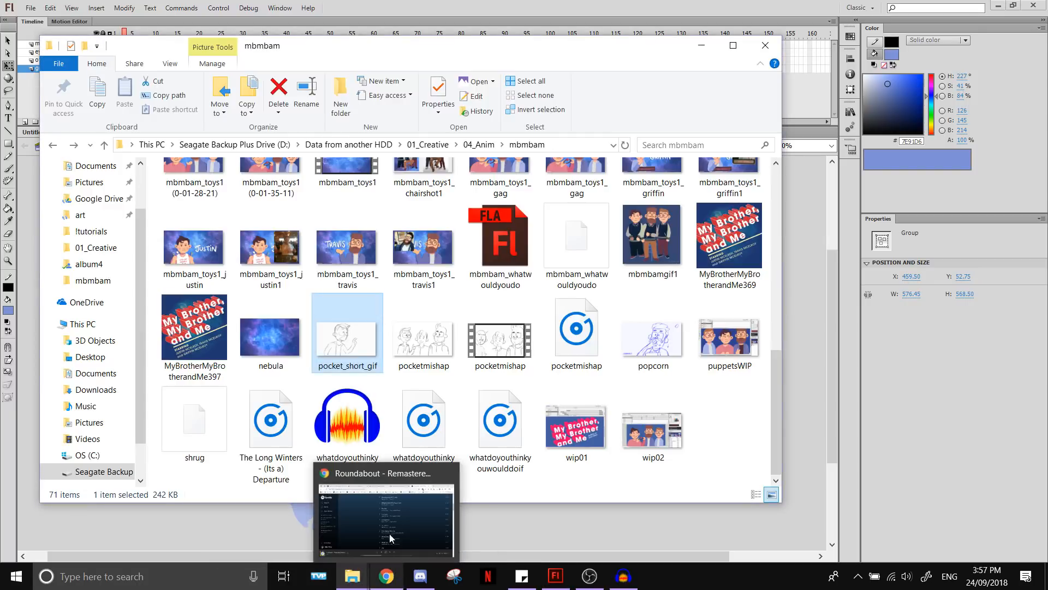
left_click_drag(536, 48, 688, 78)
left_click_drag(921, 415, 922, 231)
left_click(649, 235)
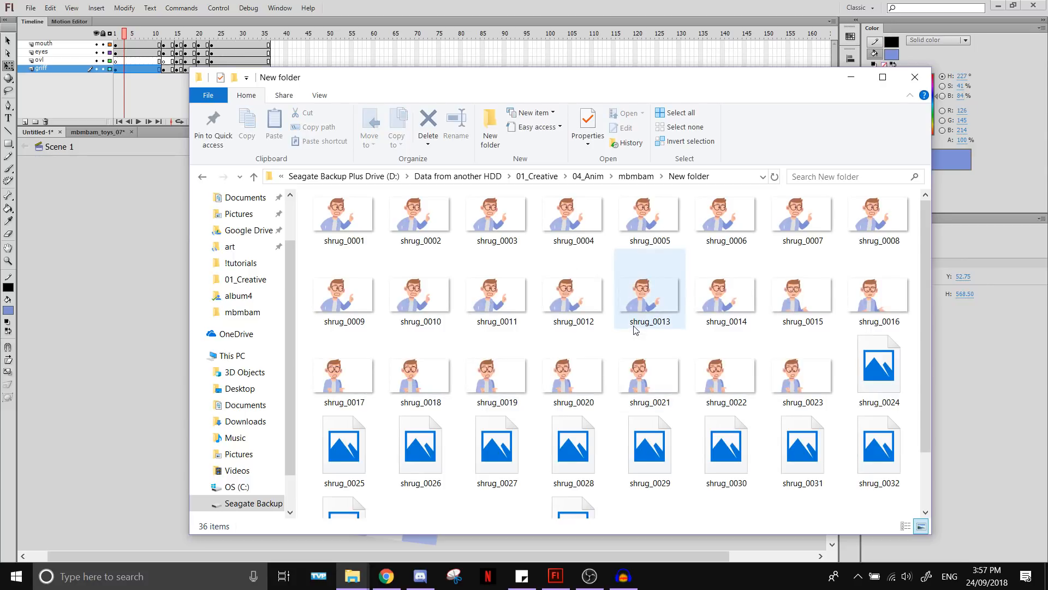
left_click_drag(922, 233, 916, 356)
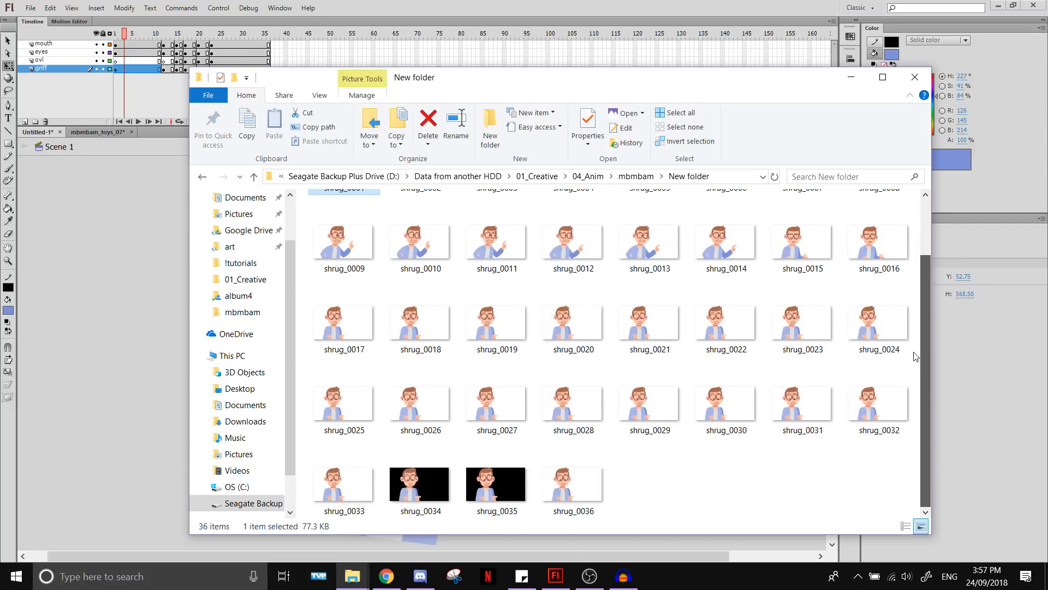
View shrug_0034 in the Photos app to check its background, close it, and return to the Flash document
left_click(424, 491)
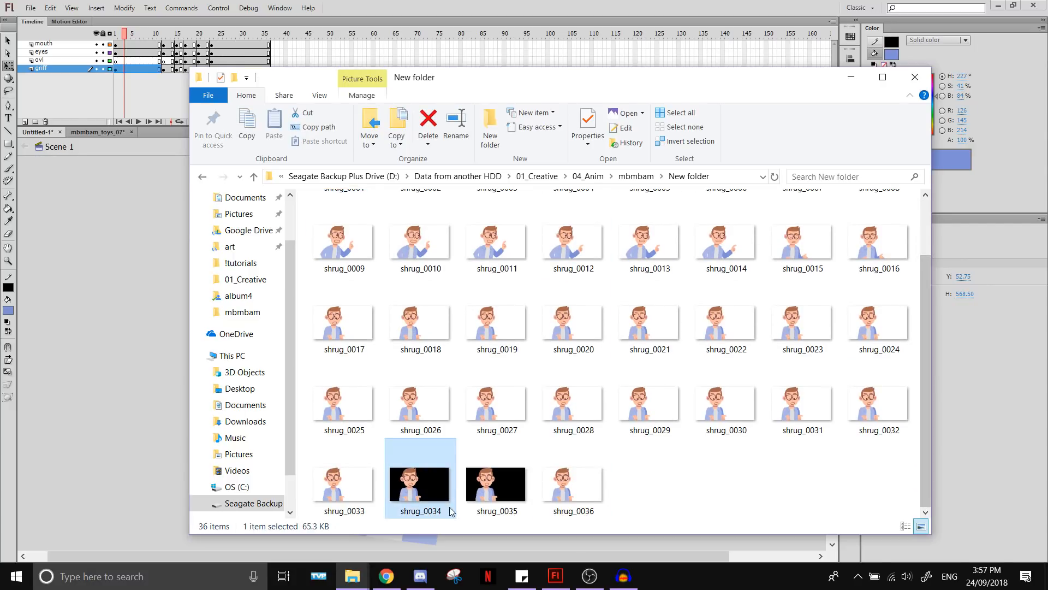
double_click(415, 516)
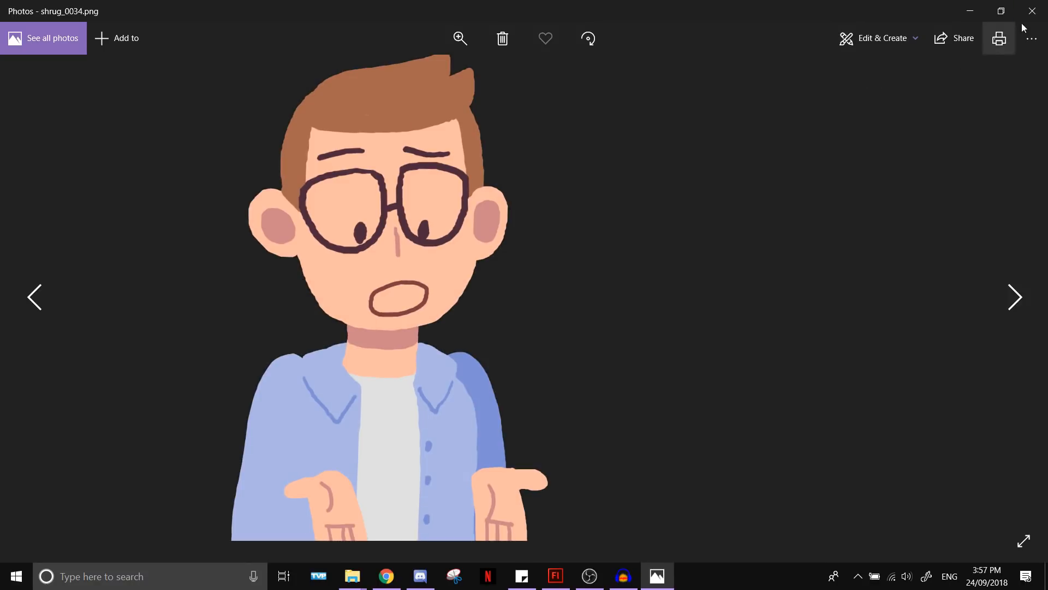
left_click(1030, 12)
key("Right")
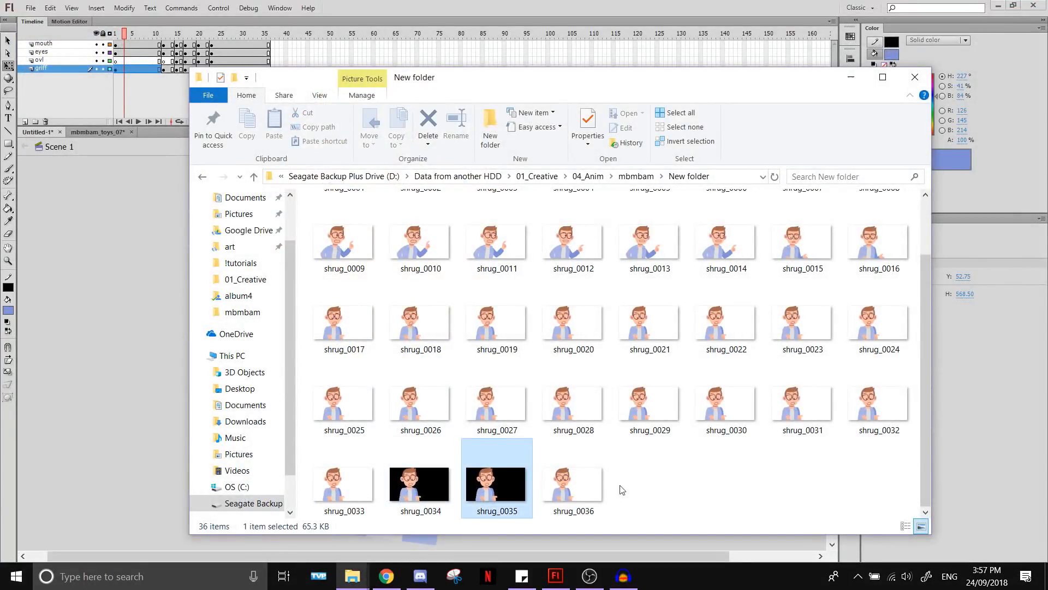
left_click(629, 486)
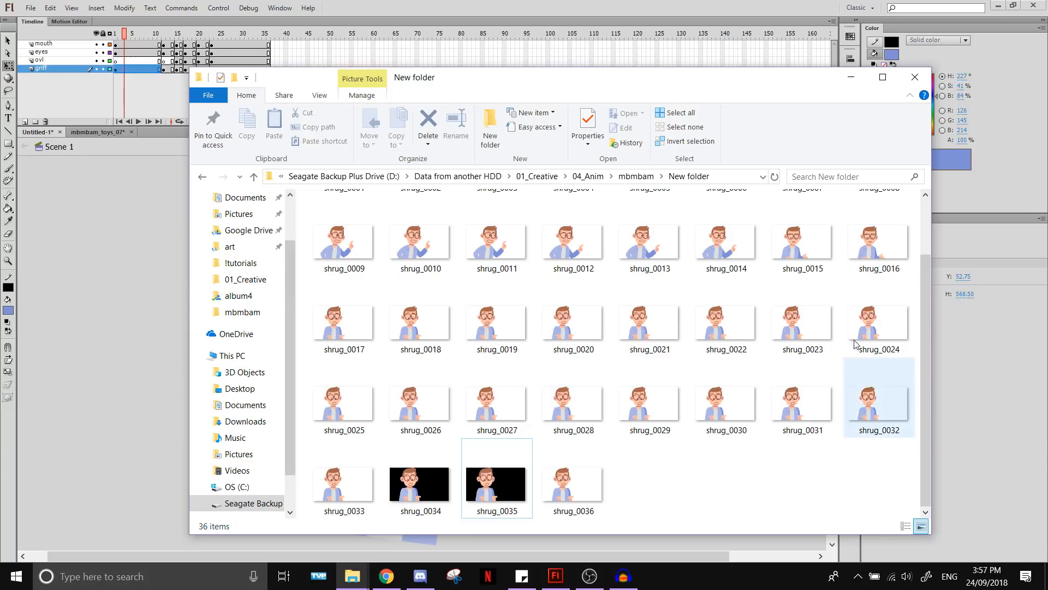
left_click_drag(926, 443, 919, 474)
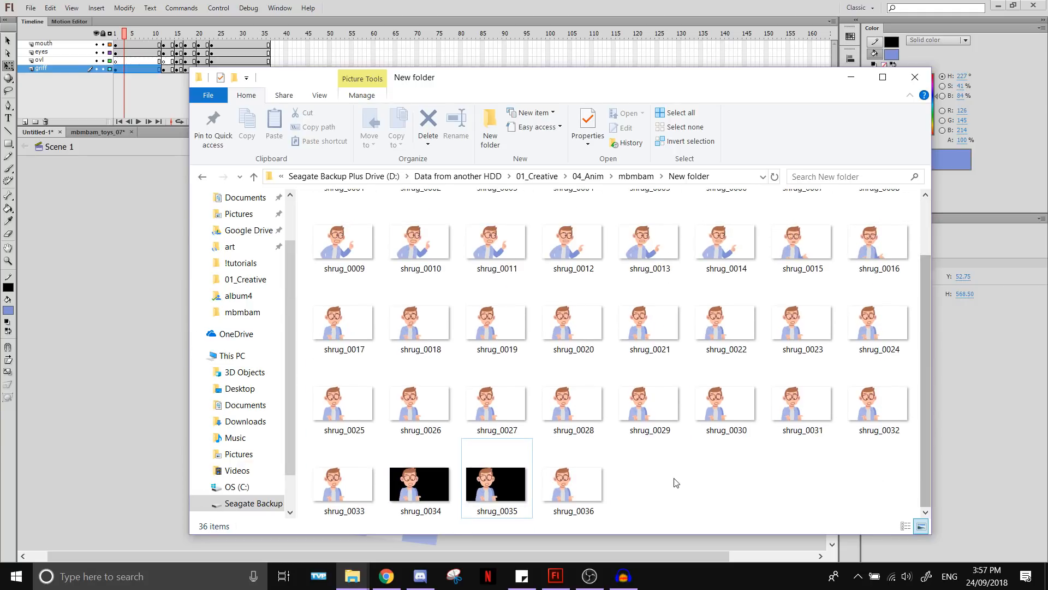
left_click(165, 353)
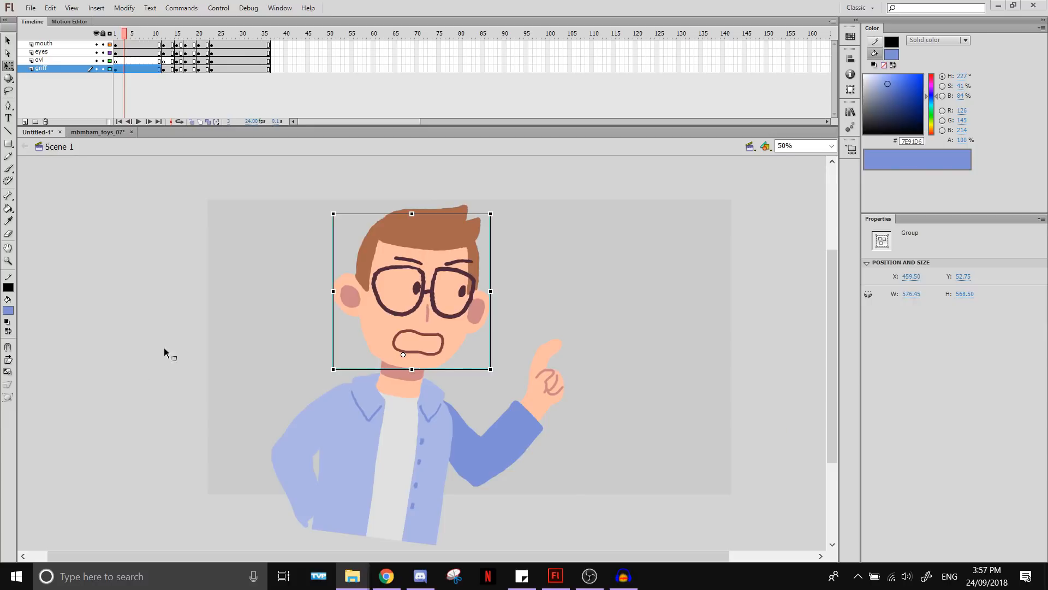
Move the playhead to frame 34 and examine the character's pose there
left_click(248, 52)
left_click(261, 35)
left_click_drag(264, 36, 260, 37)
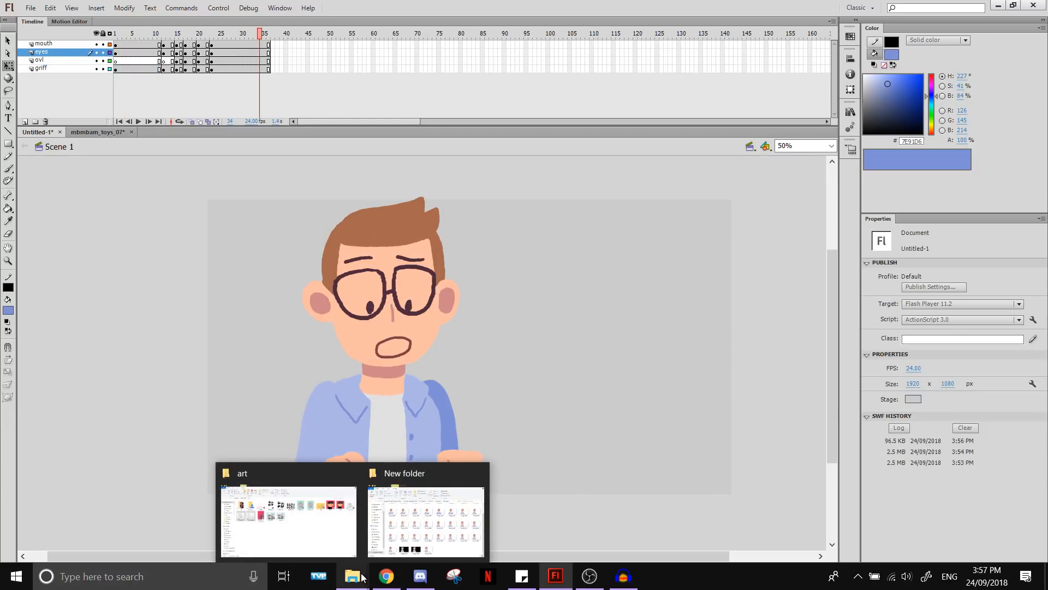
Switch to New folder in File Explorer and delete the black-background images shrug_0034 and shrug_0035
left_click(440, 522)
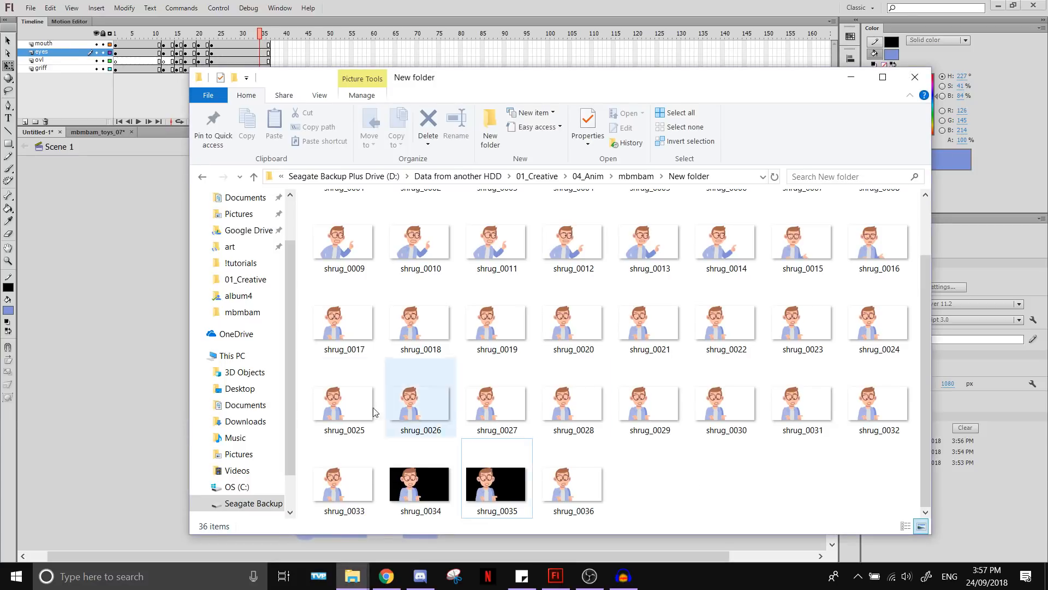
left_click(335, 488)
left_click(435, 498)
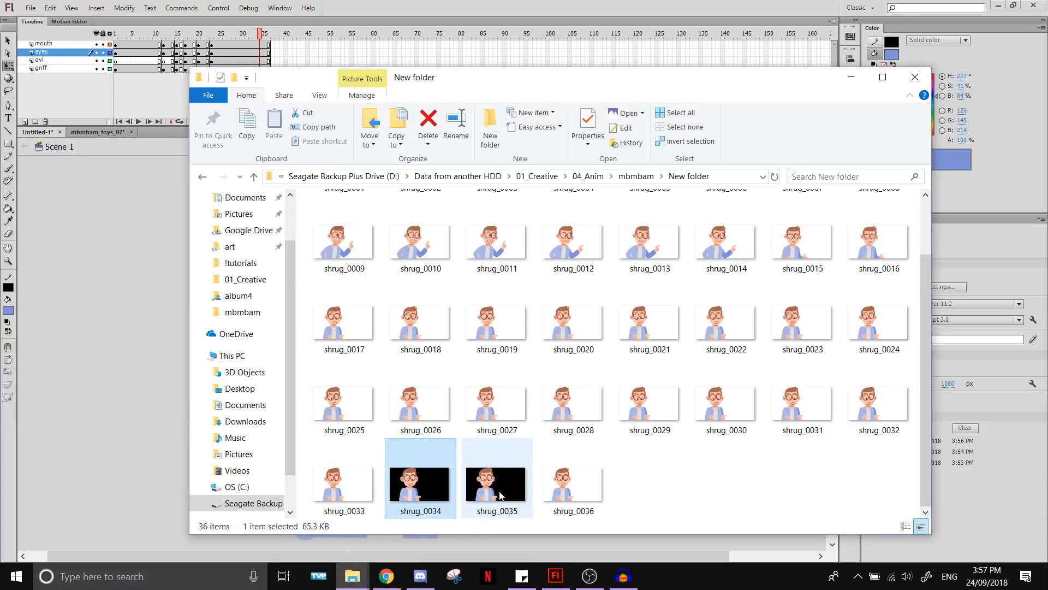
left_click_drag(498, 489, 490, 542)
key("Delete")
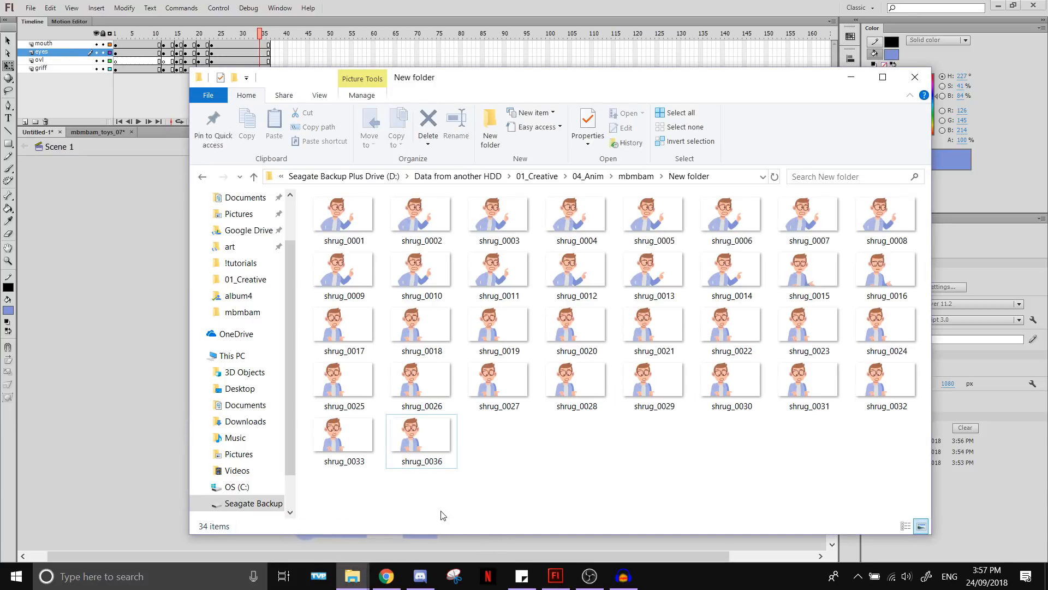
Make two copies of shrug_0033 in the same folder
left_click(352, 445)
key("ctrl+c")
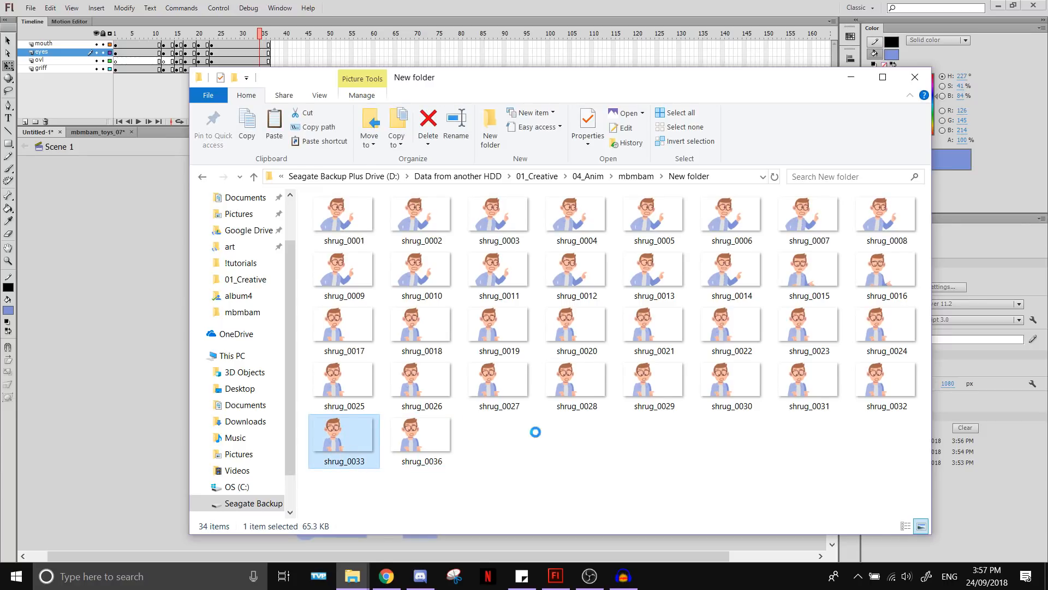
key("ctrl+v")
key("ctrl+v")
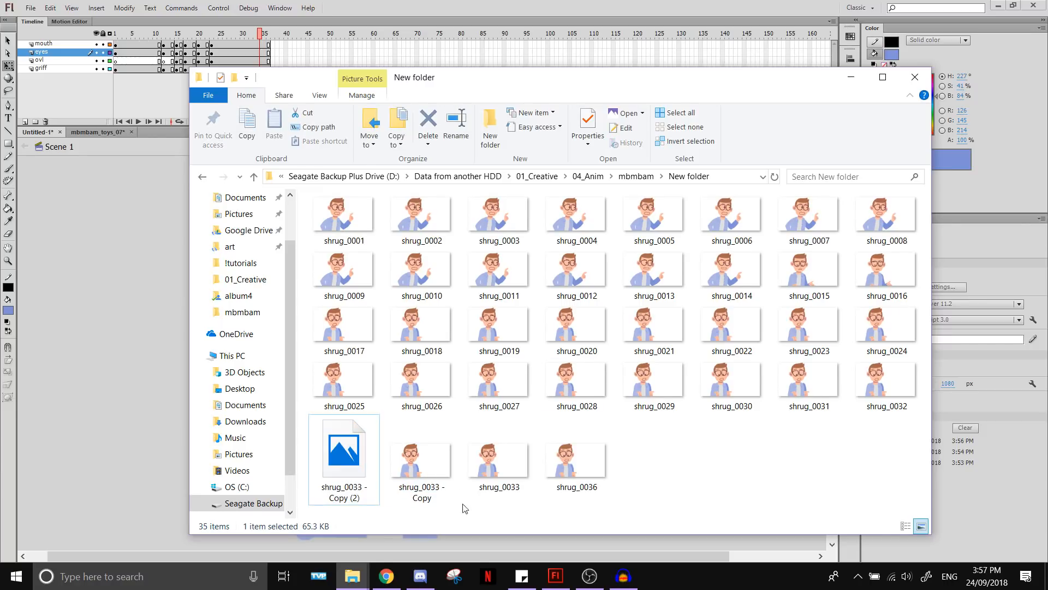
Rename the second copy of shrug_0033, Copy (2), as shrug_0034
left_click(429, 489)
left_click(357, 493)
left_click(358, 491)
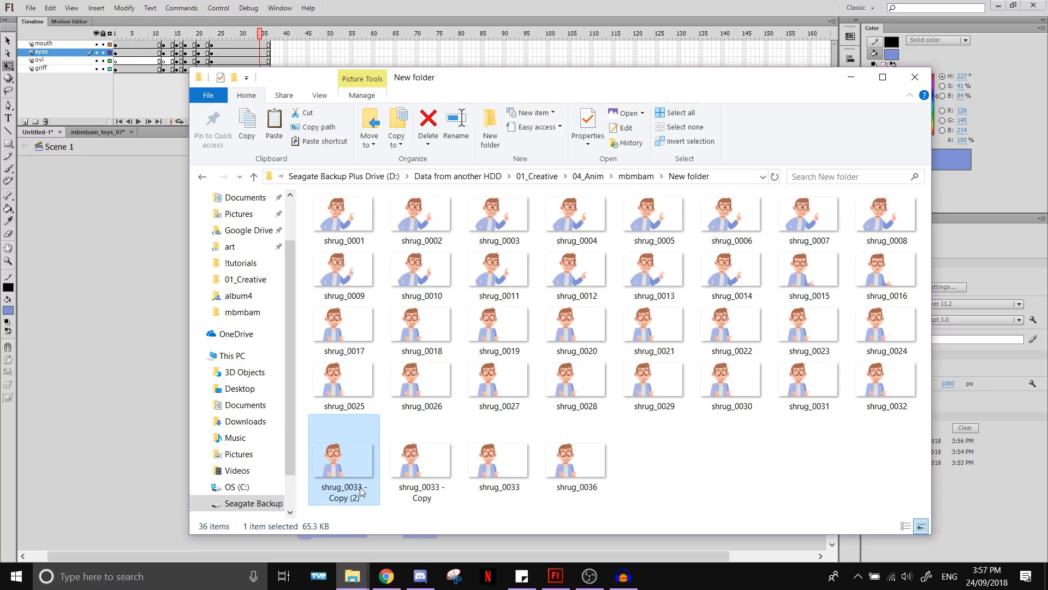
type("shrug_0034")
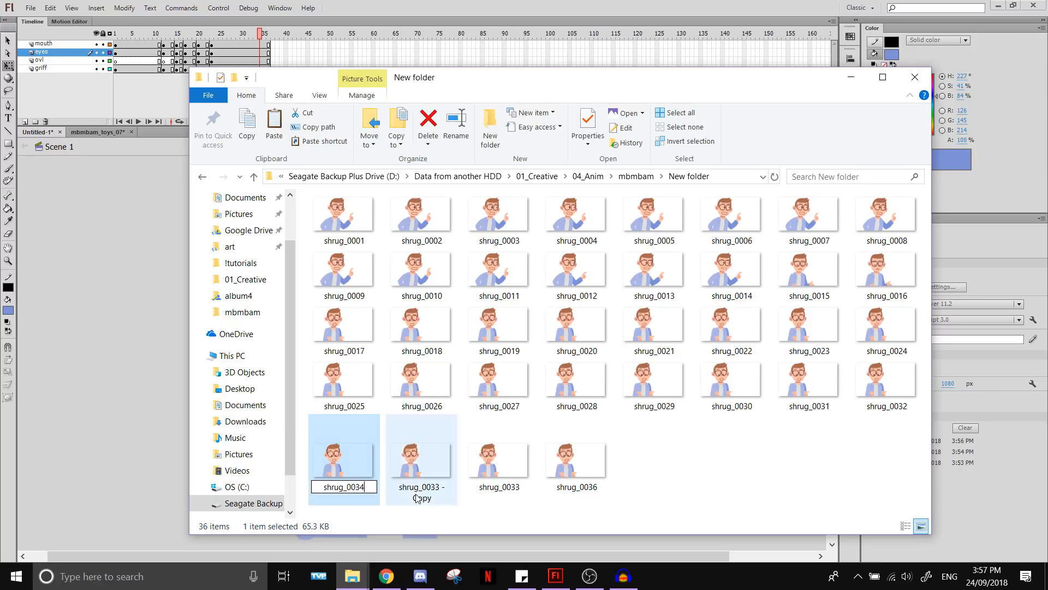
key("Return")
Rename the remaining copy of shrug_0033 as shrug_0035 and switch back to the Flash document
left_click(359, 466)
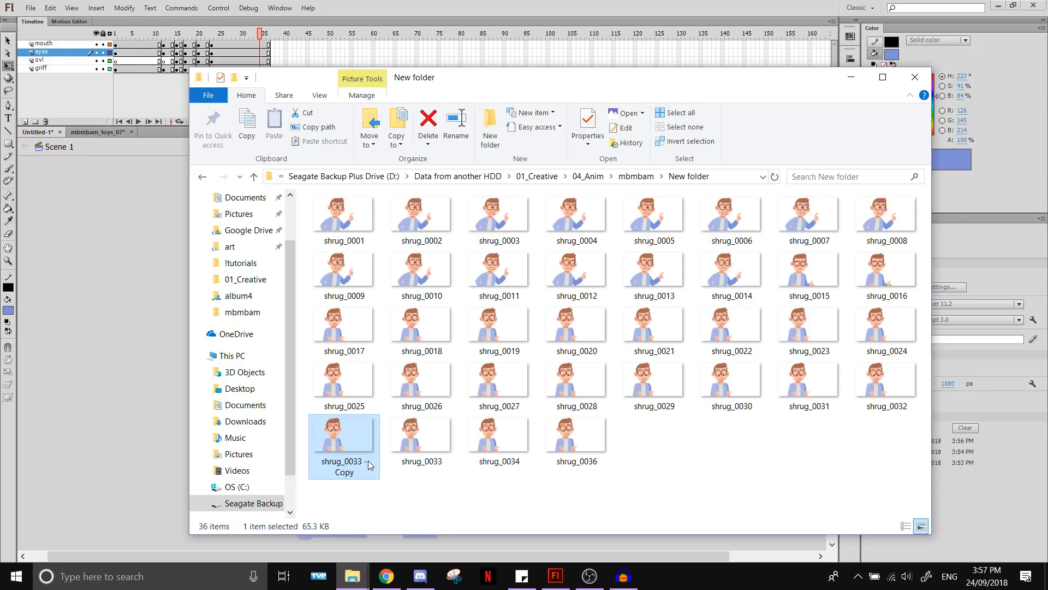
type("shrug_0035")
key("Return")
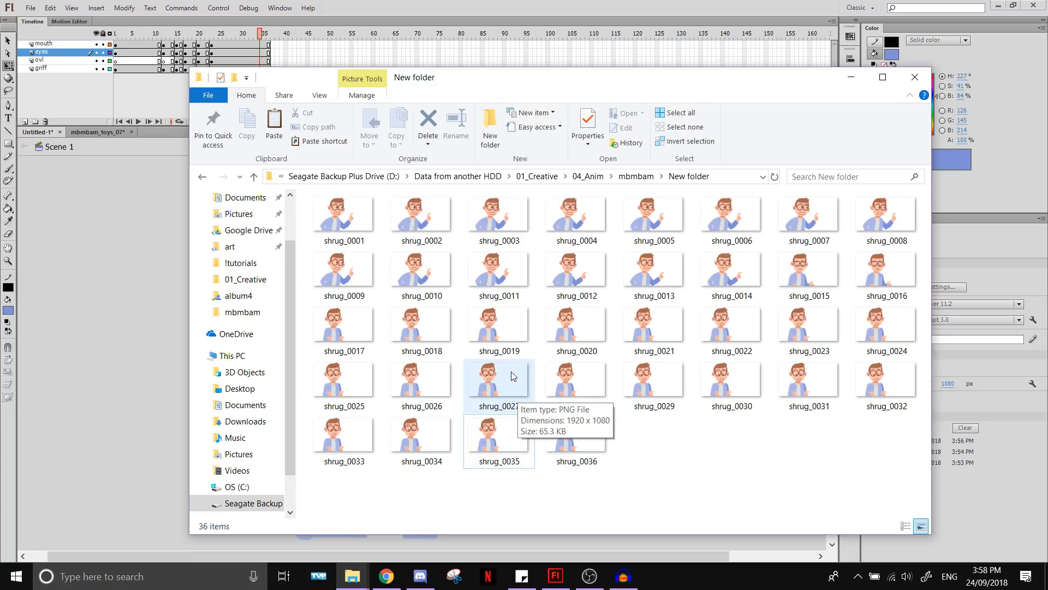
key("alt+Tab")
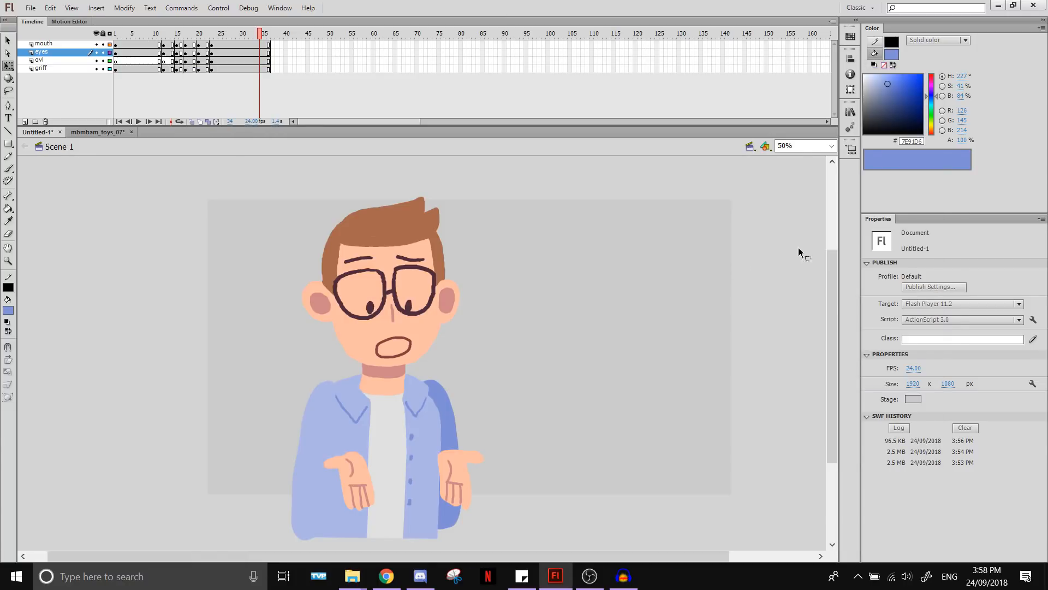